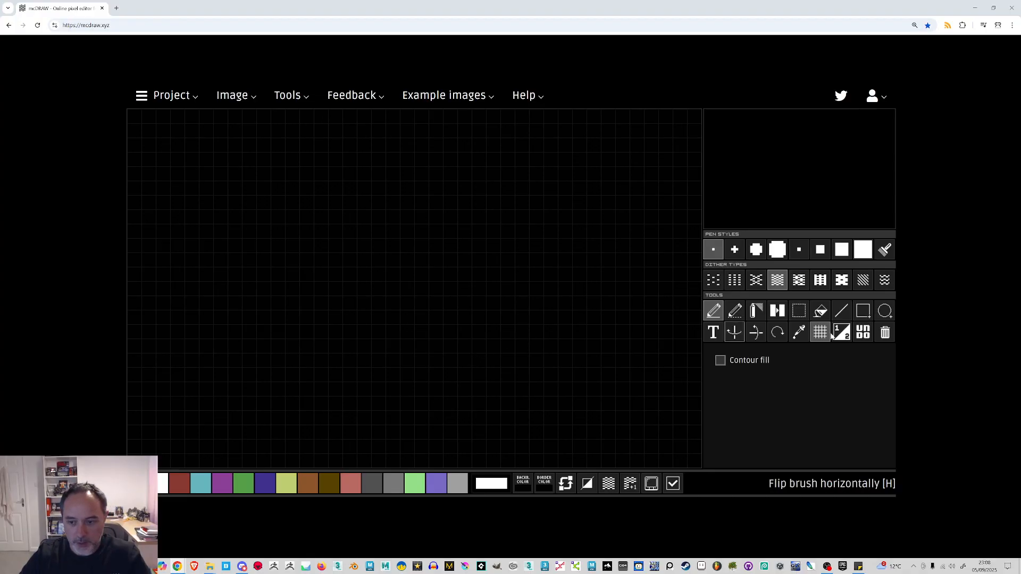
Choose the Line tool and enlarge the editor page in the browser
left_click(841, 312)
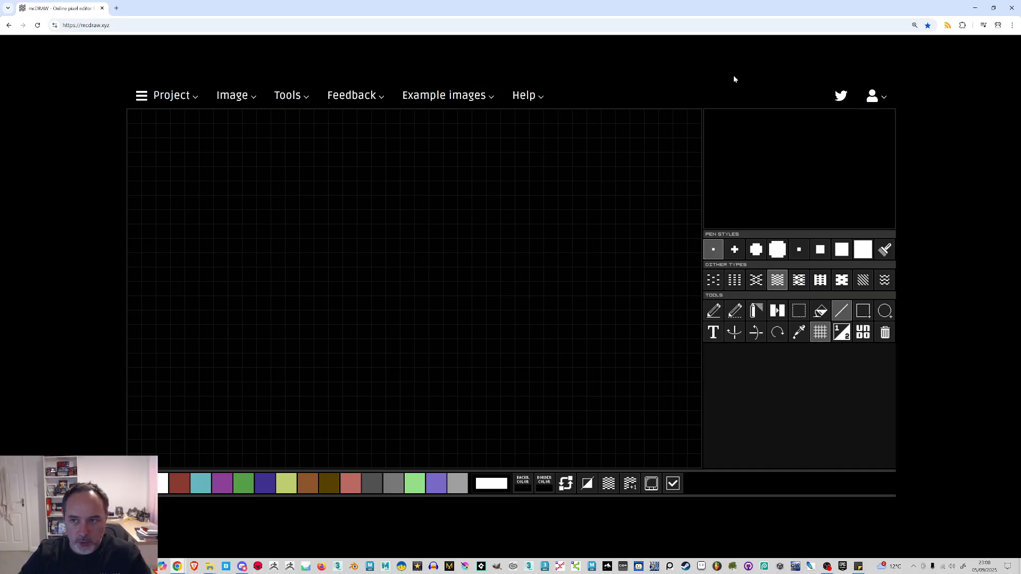
key("ctrl+plus")
key("ctrl+minus")
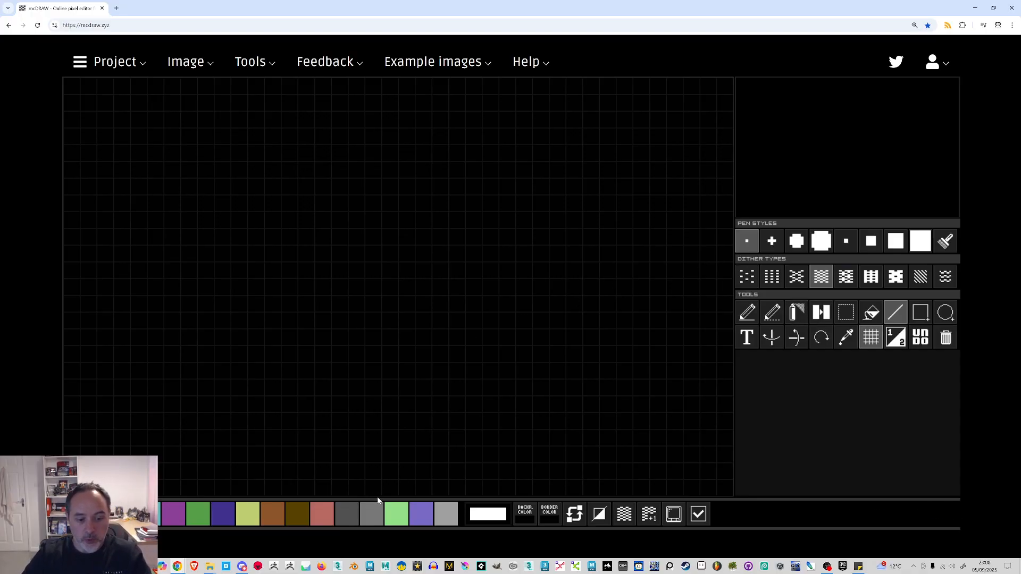
Start opening an image file and browse the folders on the Storage (D:) drive
left_click(198, 65)
left_click(196, 101)
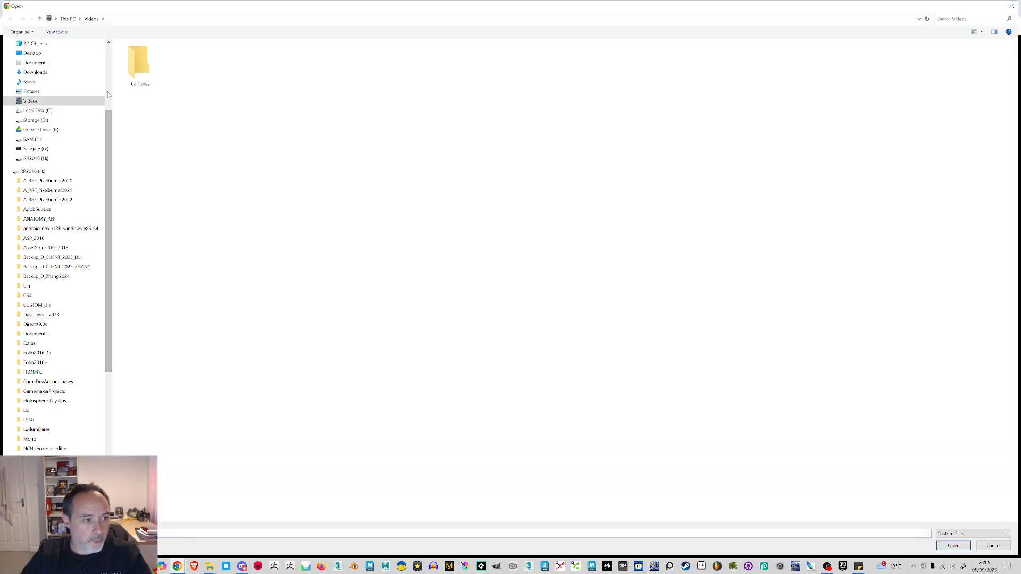
left_click(61, 120)
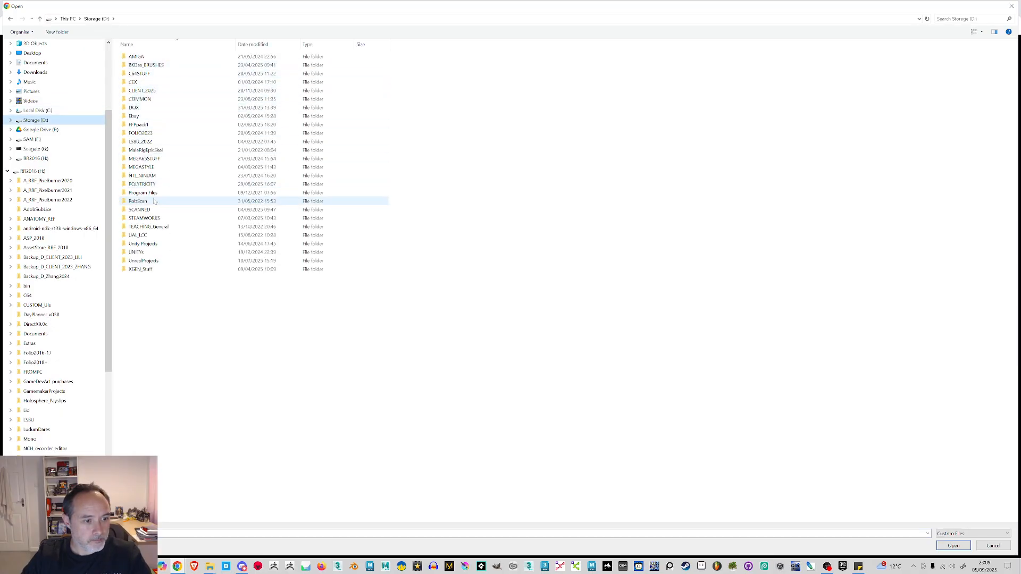
double_click(142, 184)
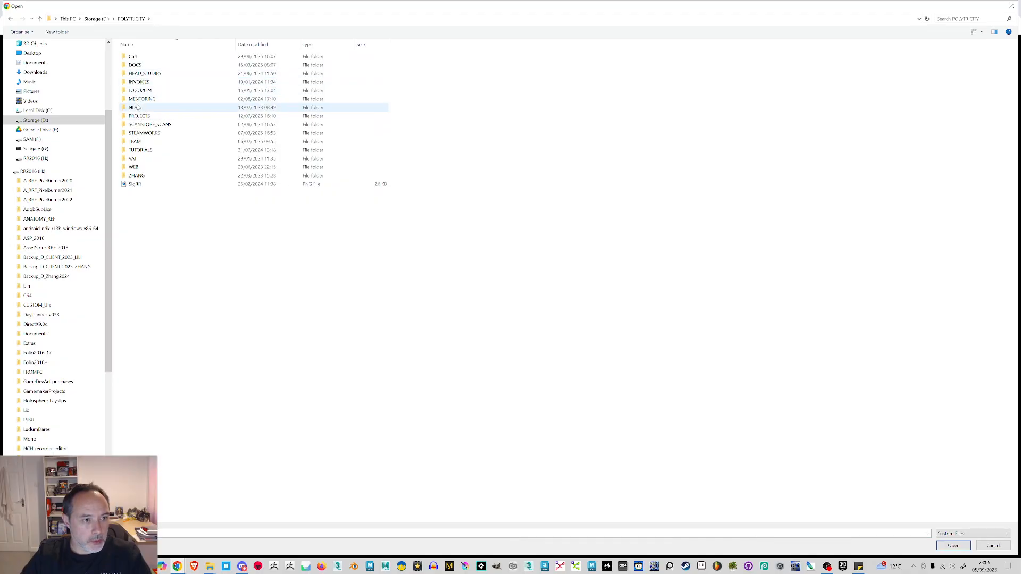
left_click(96, 19)
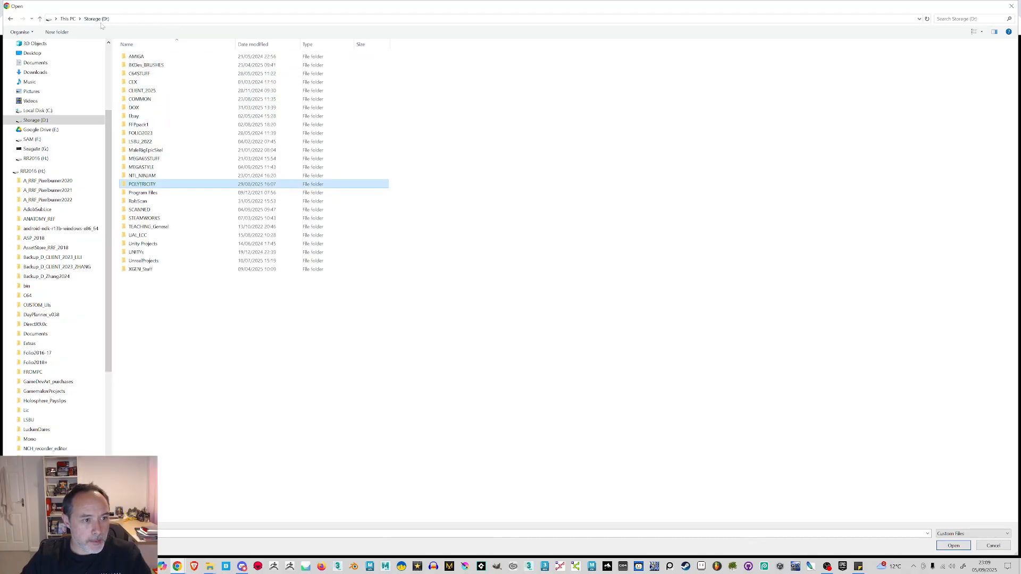
Browse to the 320x200PNG folder under MEGASTYLE, CITYCAT, CityCat, design, Scenes
left_click(149, 169)
double_click(149, 169)
double_click(133, 56)
double_click(133, 57)
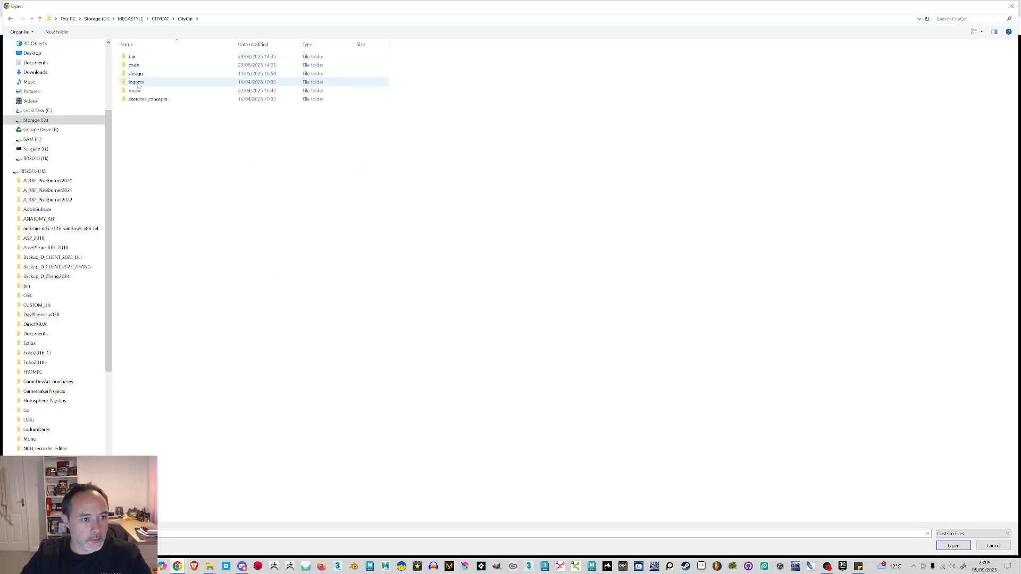
double_click(134, 64)
left_click(184, 19)
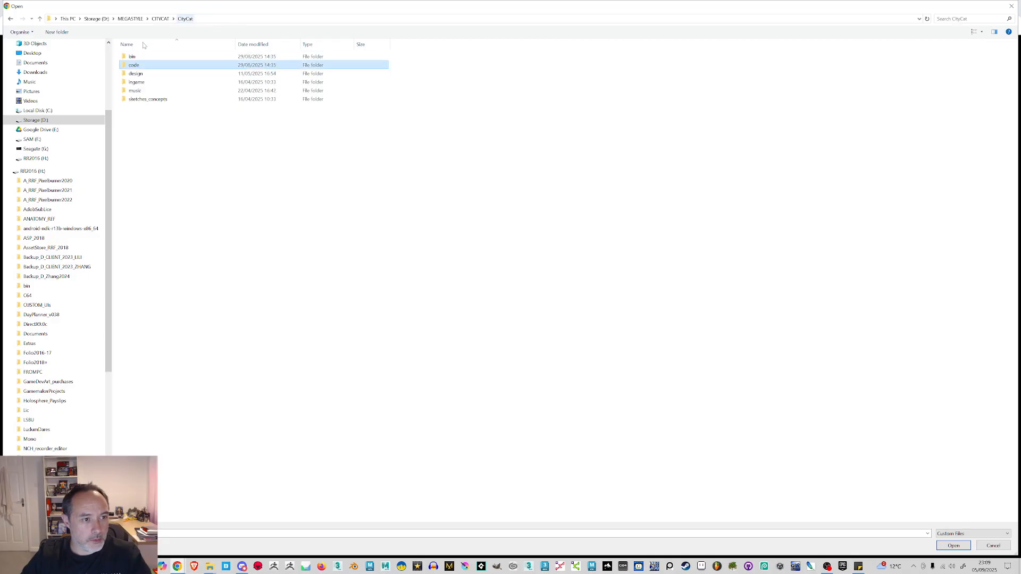
double_click(134, 74)
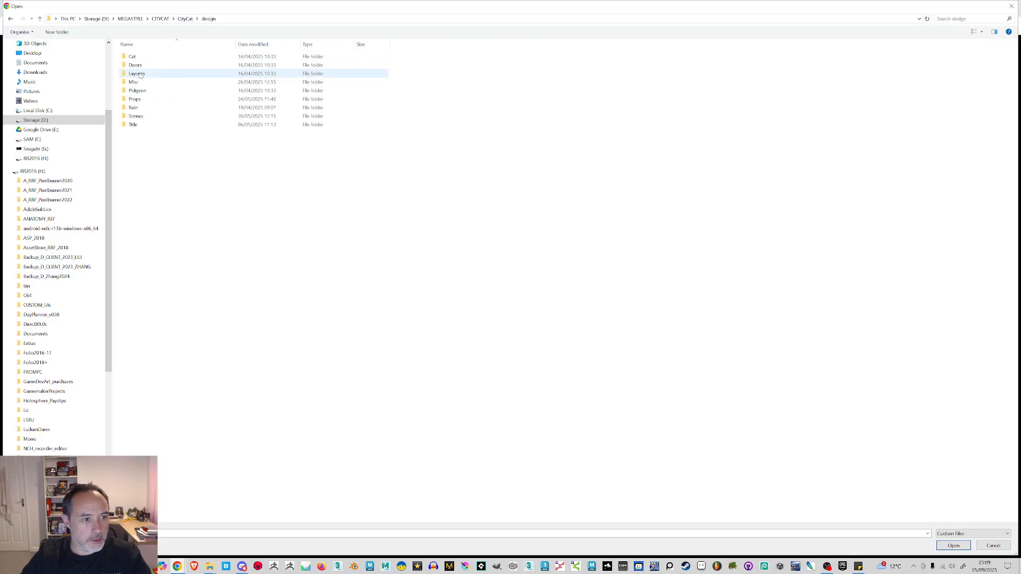
double_click(146, 117)
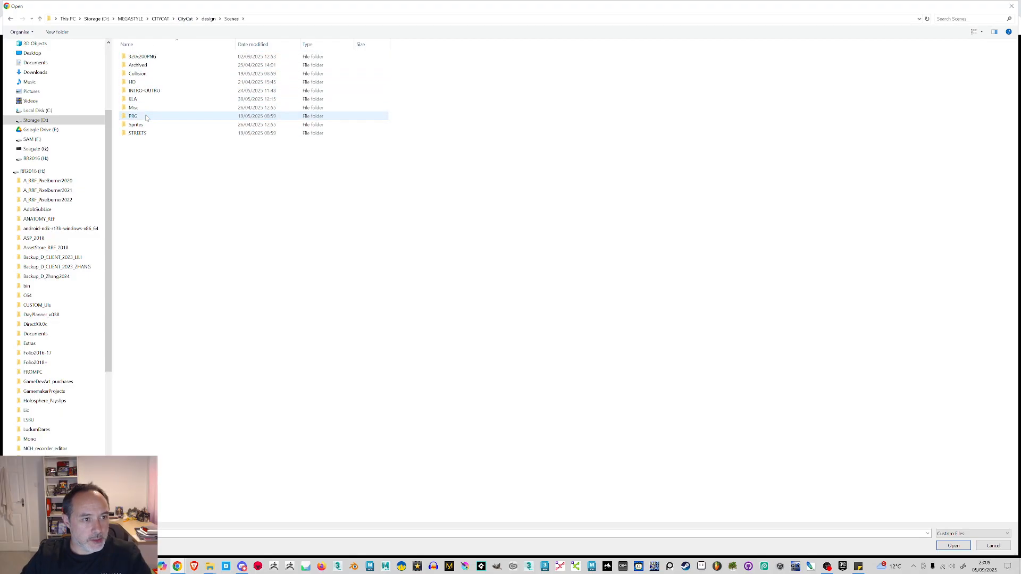
double_click(145, 56)
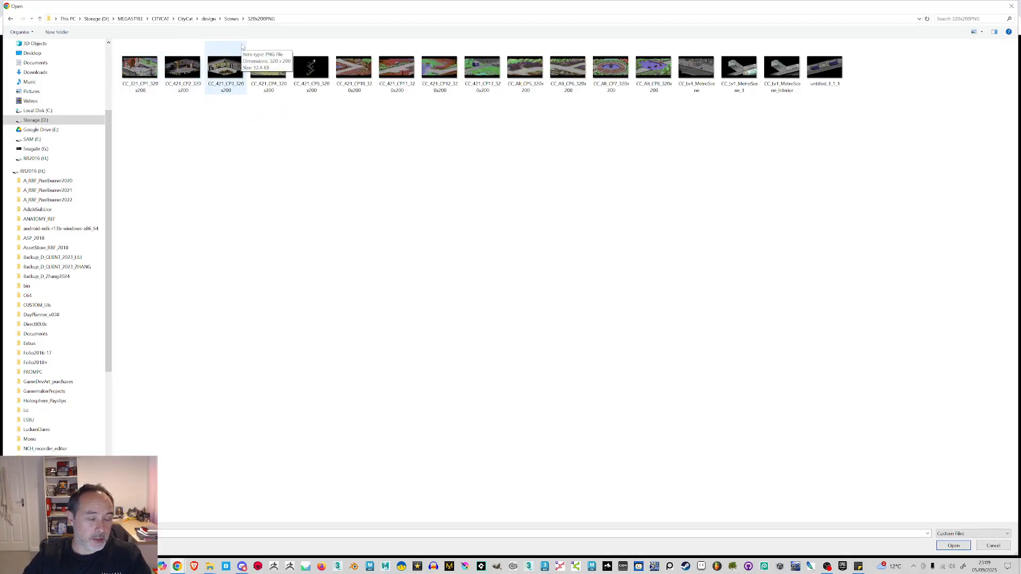
left_click(232, 19)
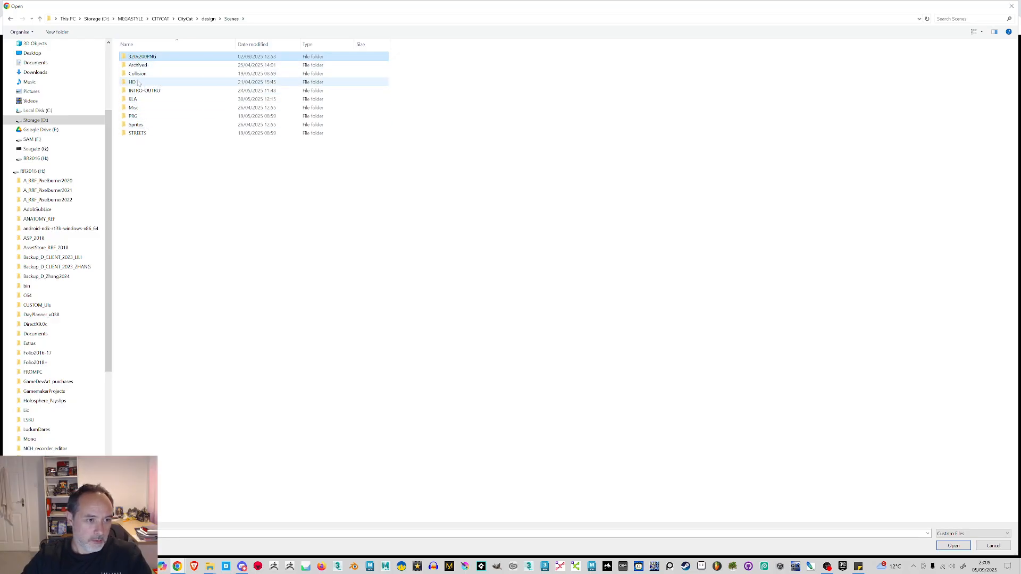
double_click(139, 122)
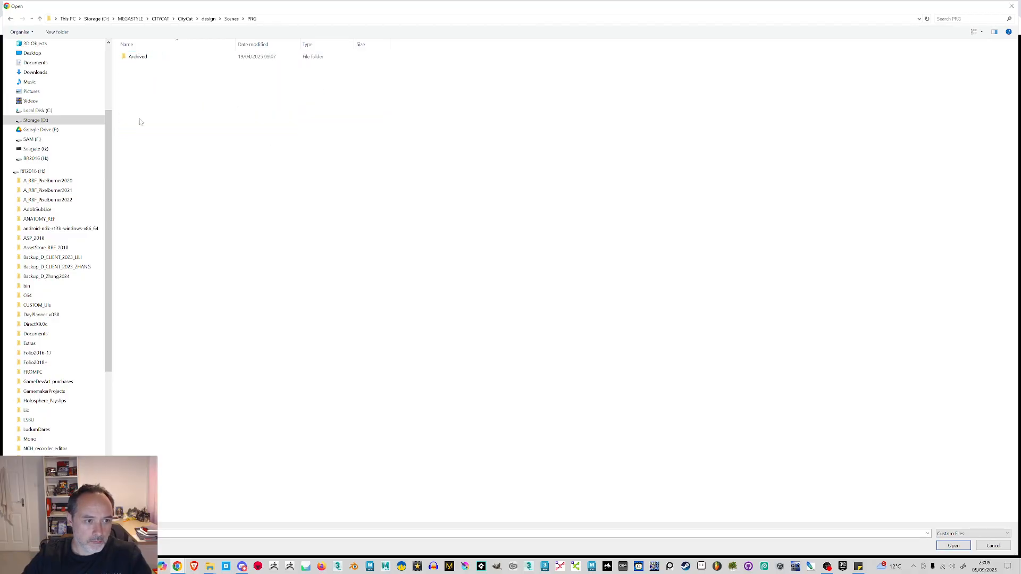
double_click(143, 60)
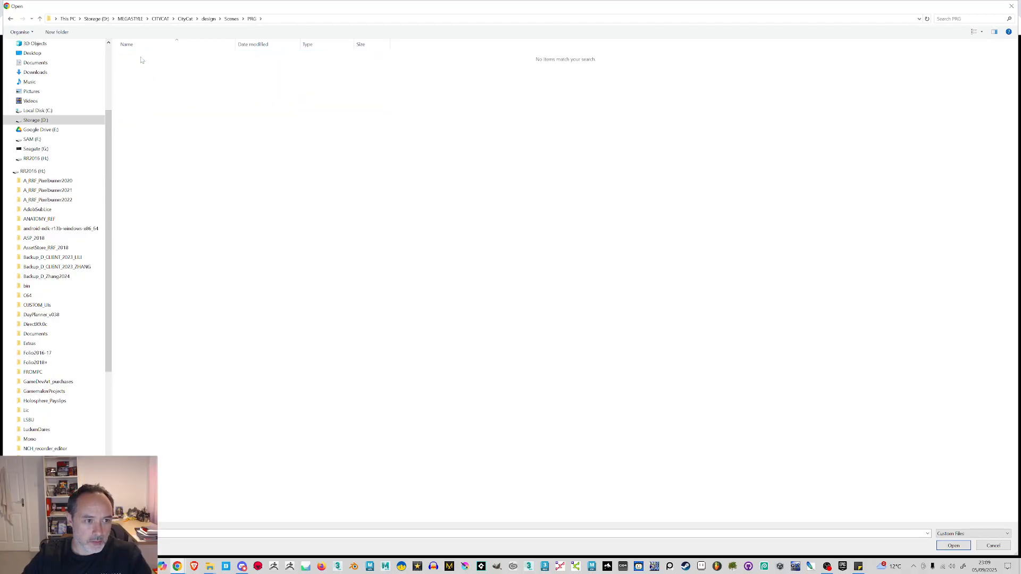
left_click(252, 19)
left_click(232, 18)
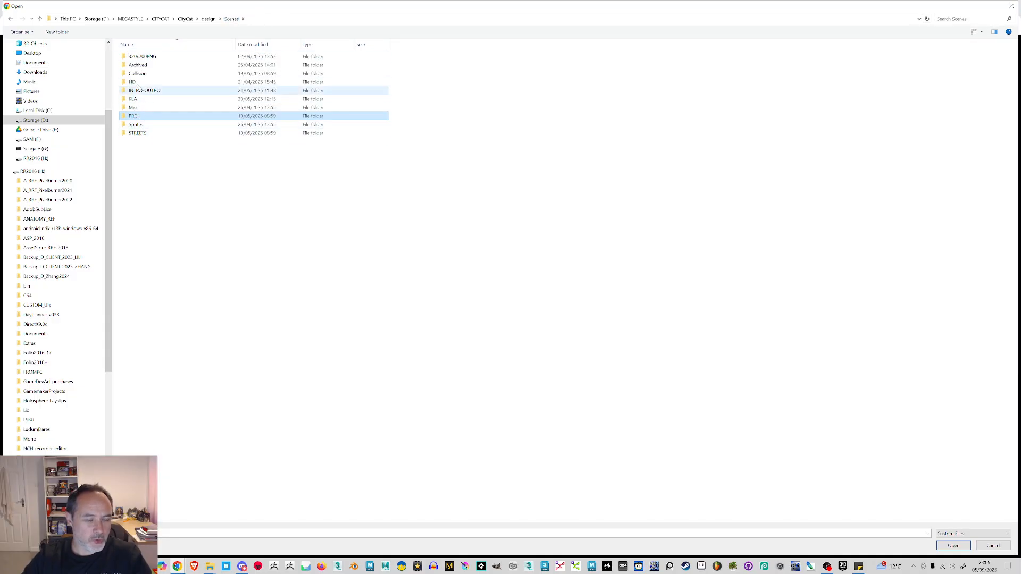
double_click(157, 57)
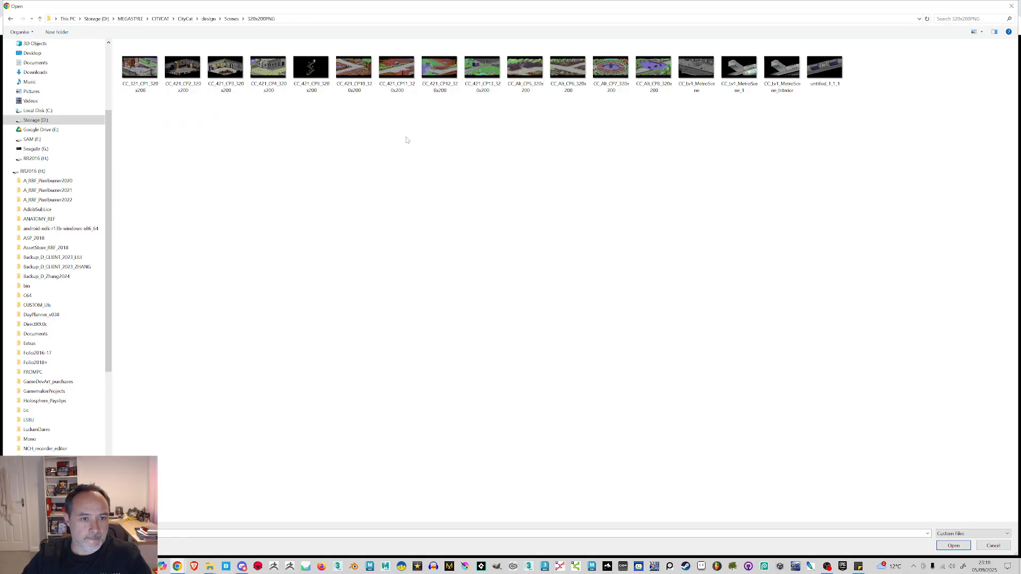
Import the CC_421_CP11_320x200 image into the canvas with the default conversion settings
double_click(397, 71)
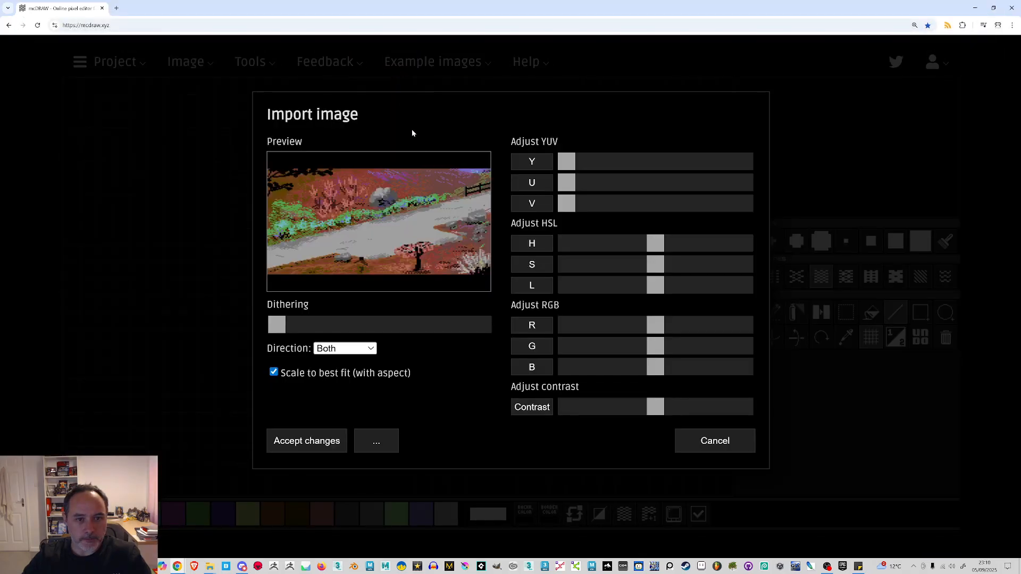
left_click(326, 440)
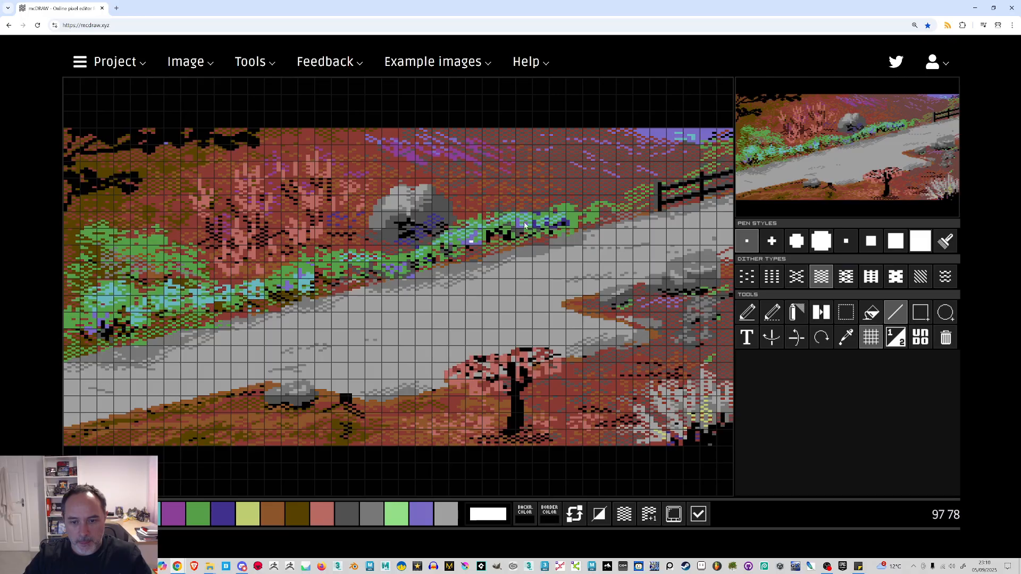
Switch to the blank second page and draw a short purple line about 12 pixels wide, sloping gently up from the canvas's left edge
left_click(898, 343)
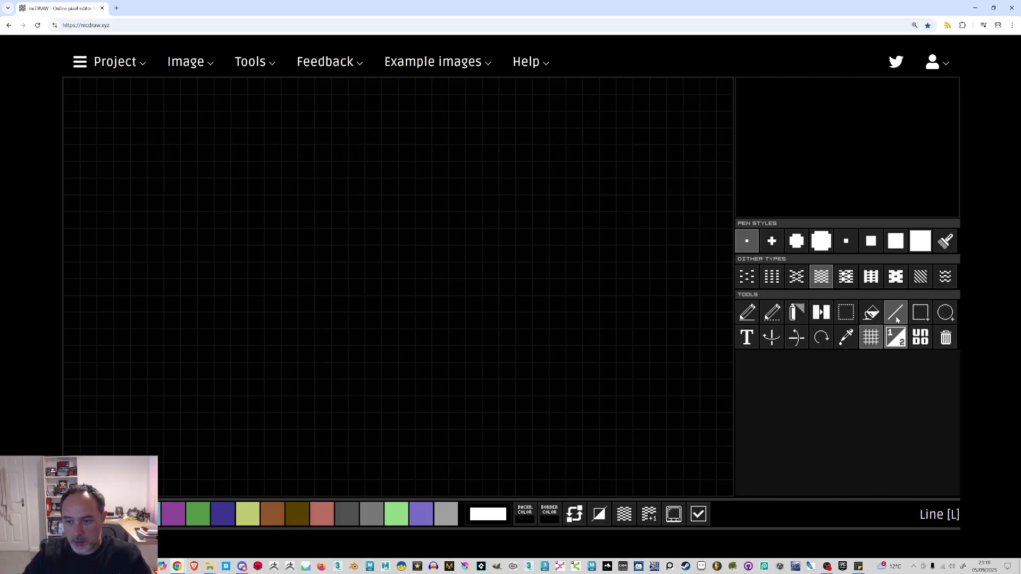
left_click(171, 510)
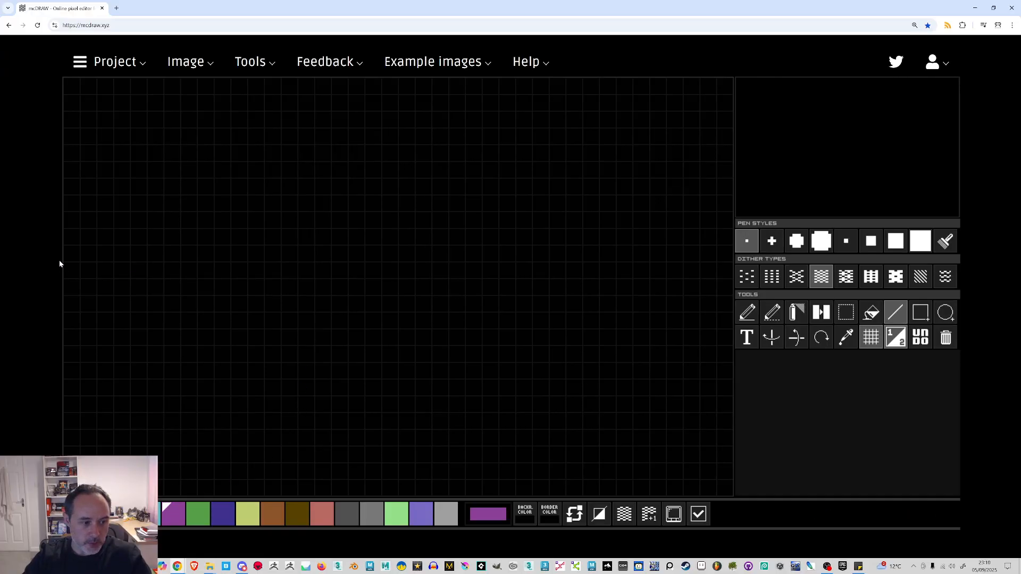
left_click_drag(65, 263, 110, 252)
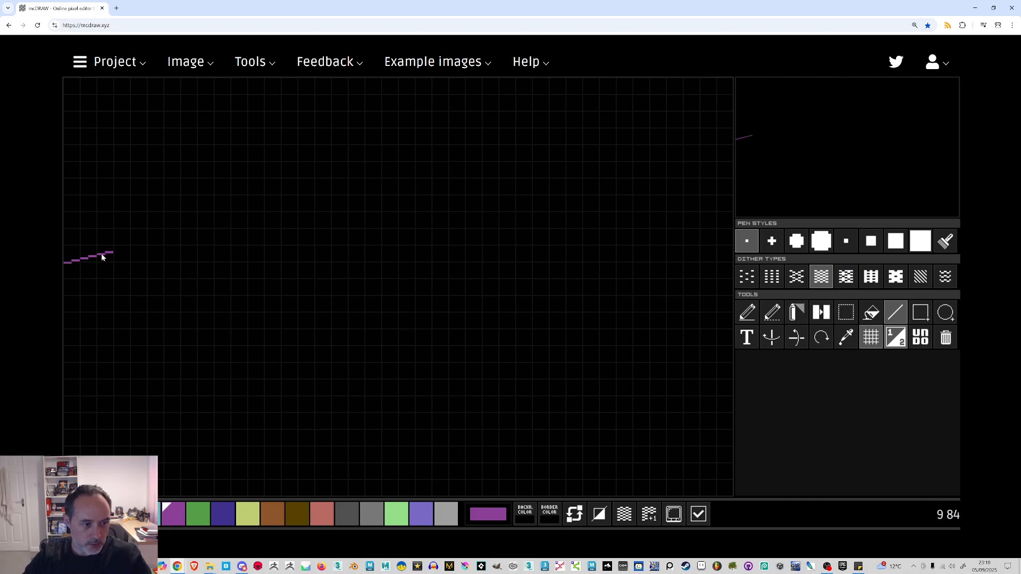
Pick up the short purple line as a brush and stamp a copy that continues its slope
left_click(848, 315)
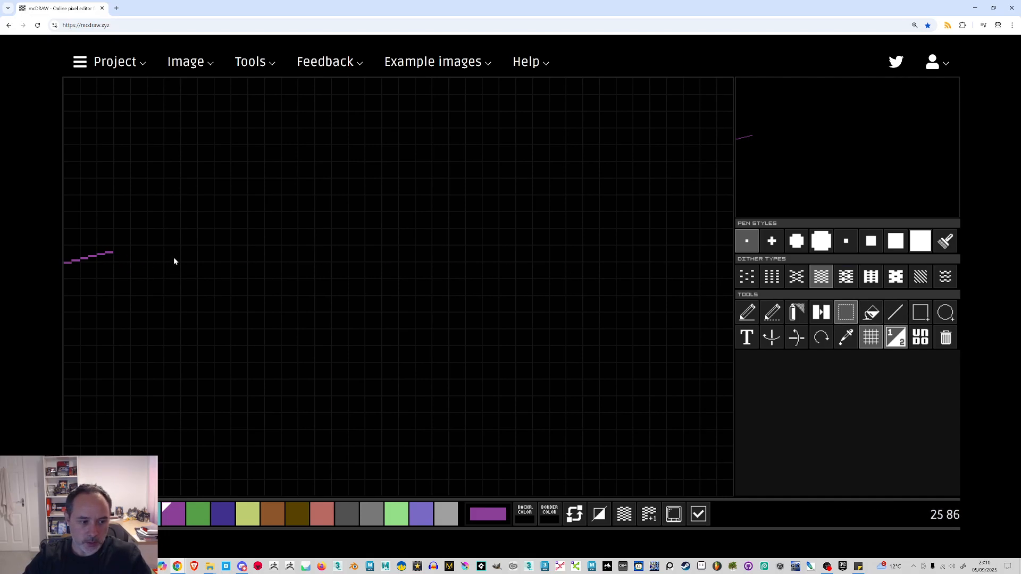
left_click_drag(116, 244, 66, 268)
left_click(145, 250)
Pick up the extended diagonal as a brush and stamp copies end to end until the line reaches the canvas's right edge
left_click(846, 312)
left_click_drag(235, 204, 65, 296)
left_click(306, 215)
left_click(455, 175)
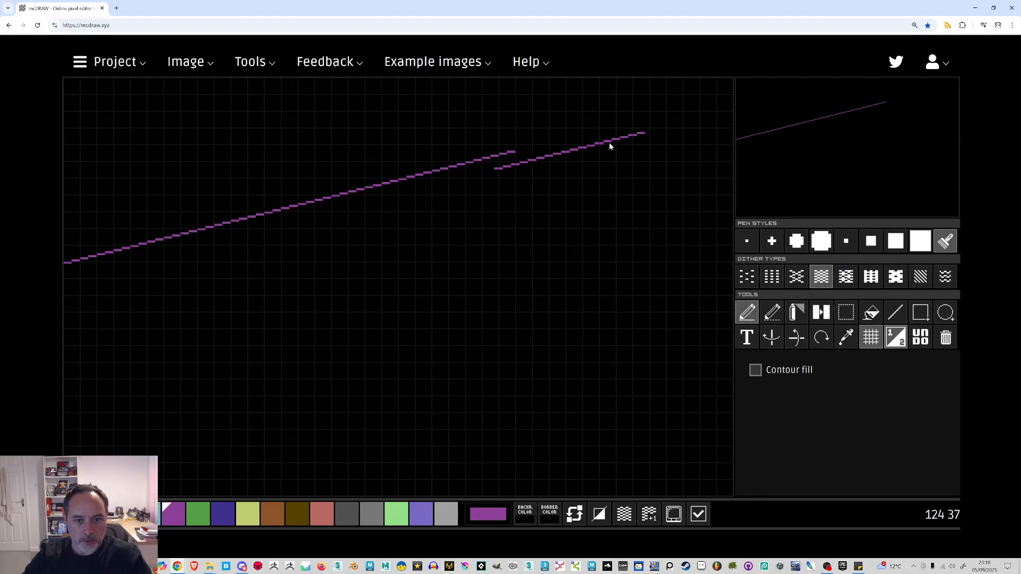
left_click(606, 137)
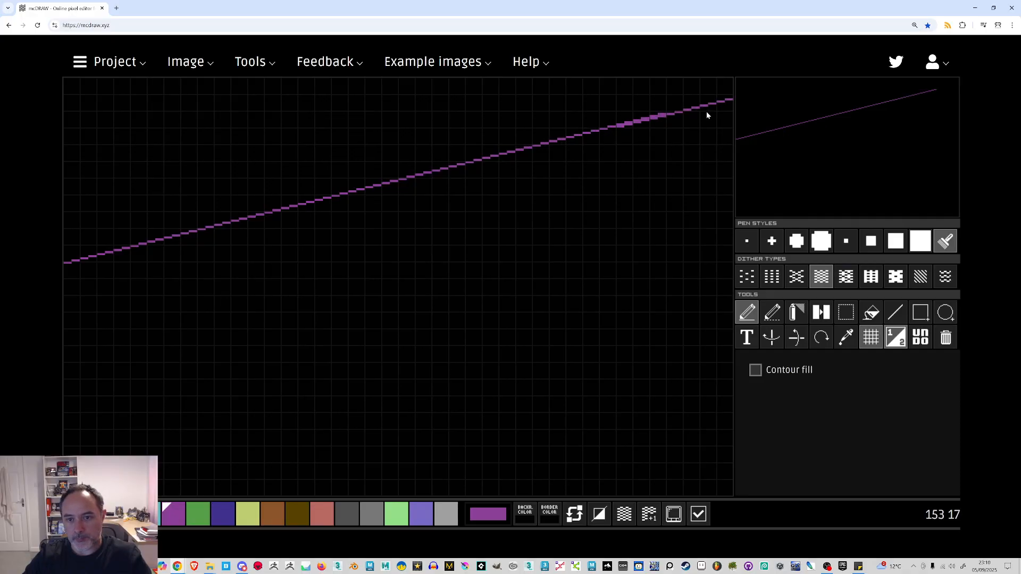
left_click(705, 112)
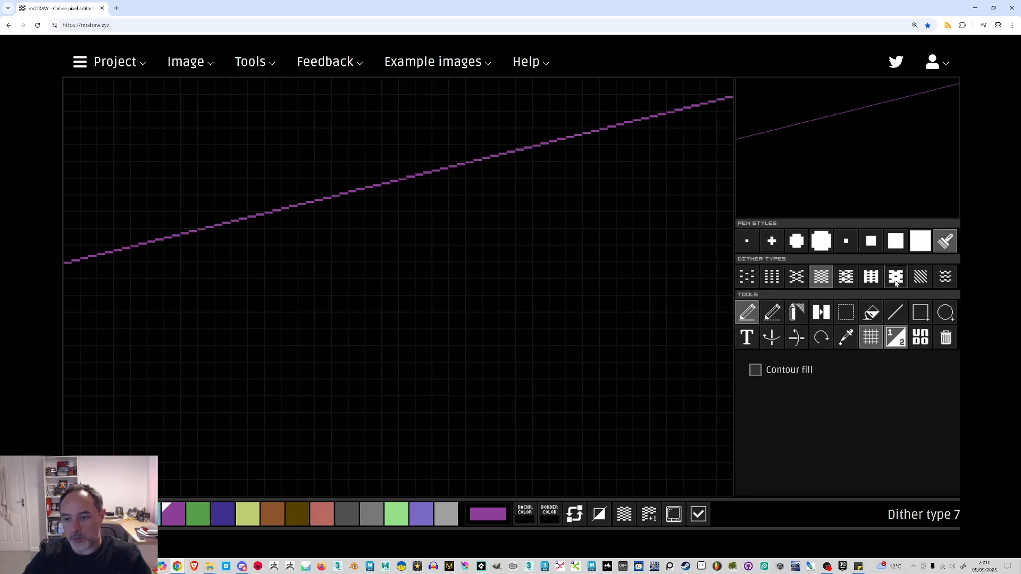
With the single-pixel pen, draw a straight horizontal purple line from the canvas's right edge across the upper part of the diagonal
left_click(895, 312)
left_click(747, 241)
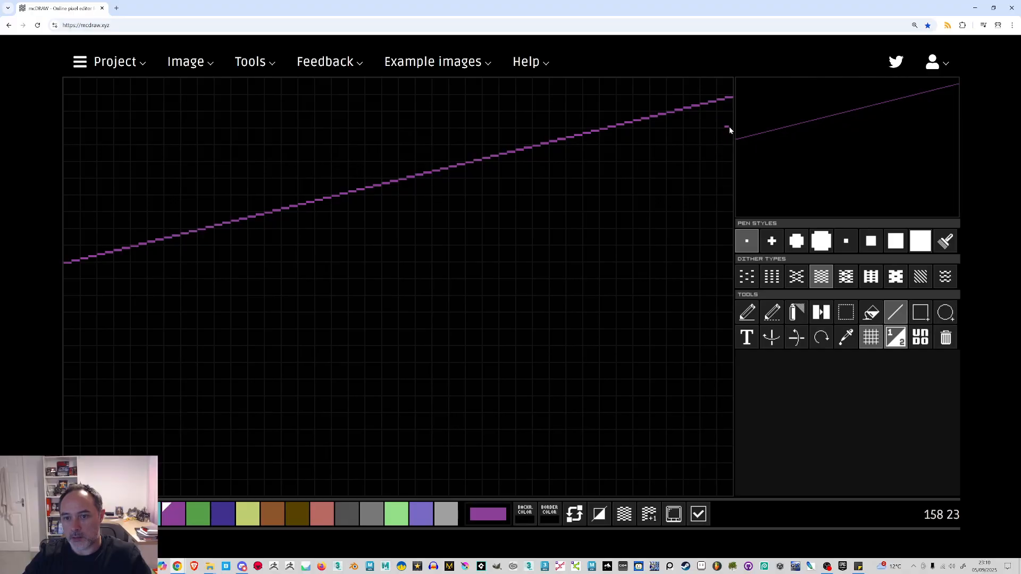
mouse_move(729, 128)
left_mouse_down()
mouse_move(140, 145)
mouse_move(183, 129)
left_mouse_up()
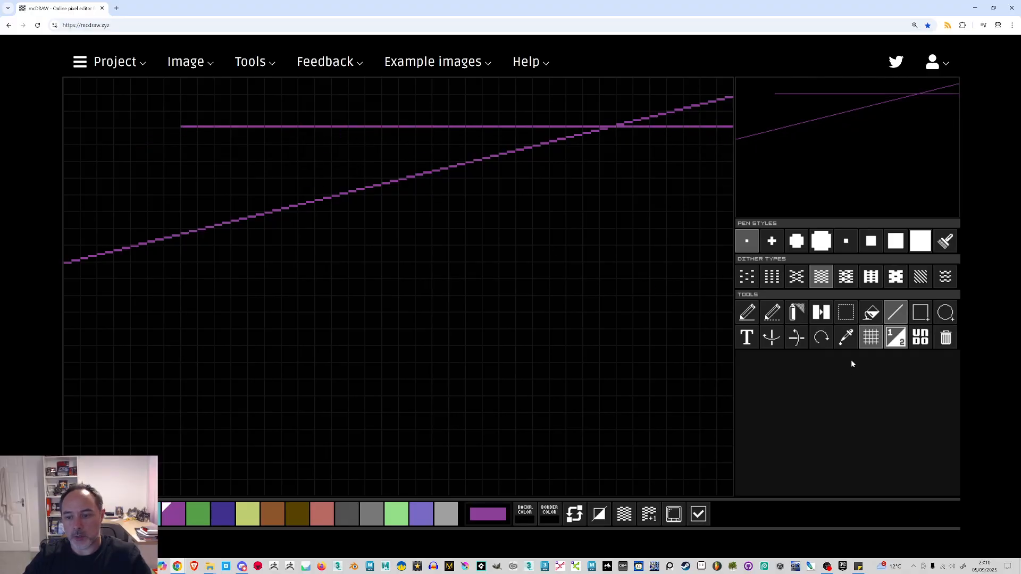
Pick up the diagonal below its crossing with the horizontal line as a brush and stamp copies forming a parallel full-width diagonal lower down
left_click(846, 312)
mouse_move(610, 129)
left_mouse_down()
mouse_move(64, 292)
mouse_move(304, 398)
mouse_move(63, 269)
left_mouse_up()
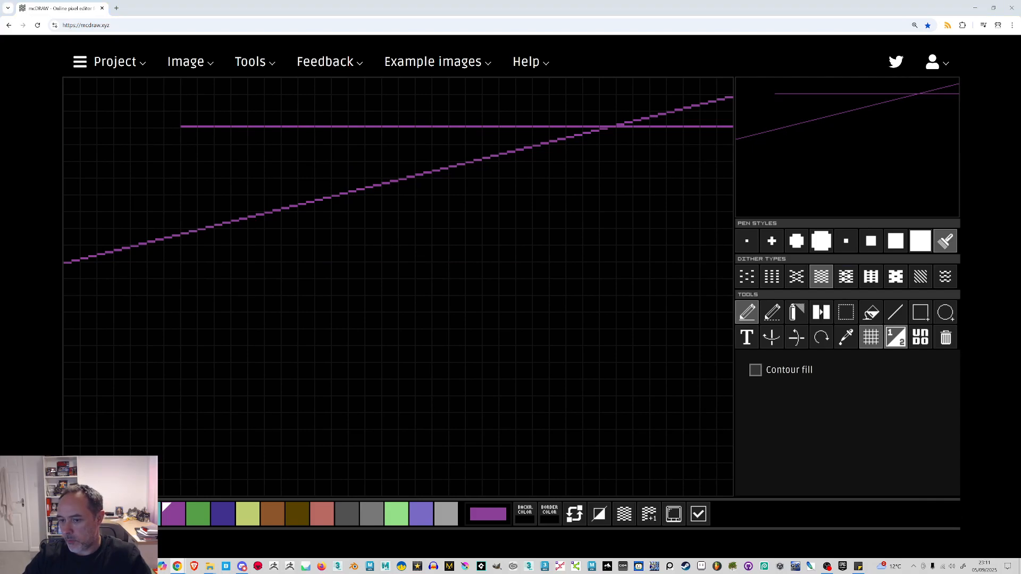
left_click(942, 239)
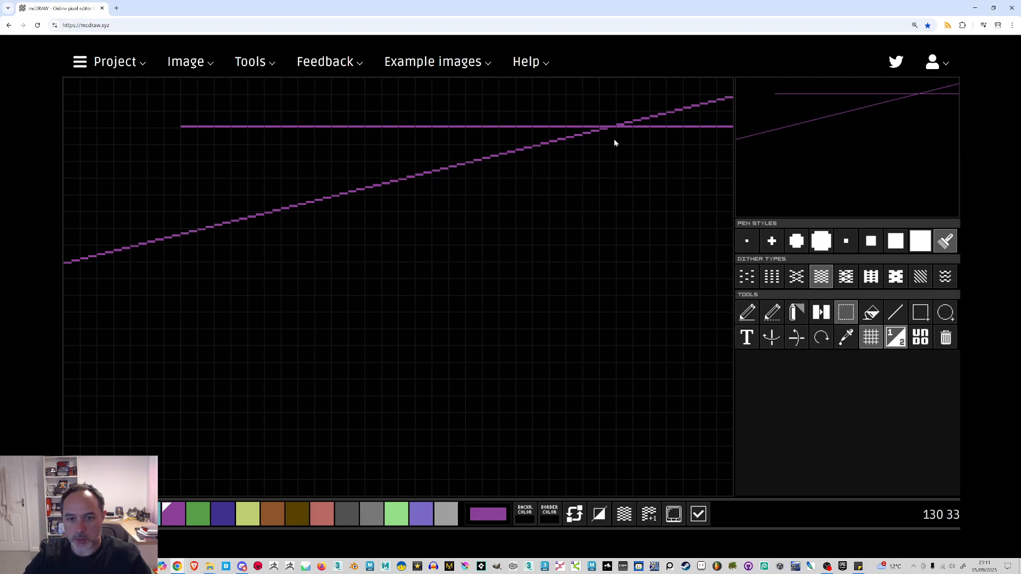
mouse_move(615, 129)
left_mouse_down()
mouse_move(445, 198)
mouse_move(65, 282)
left_mouse_up()
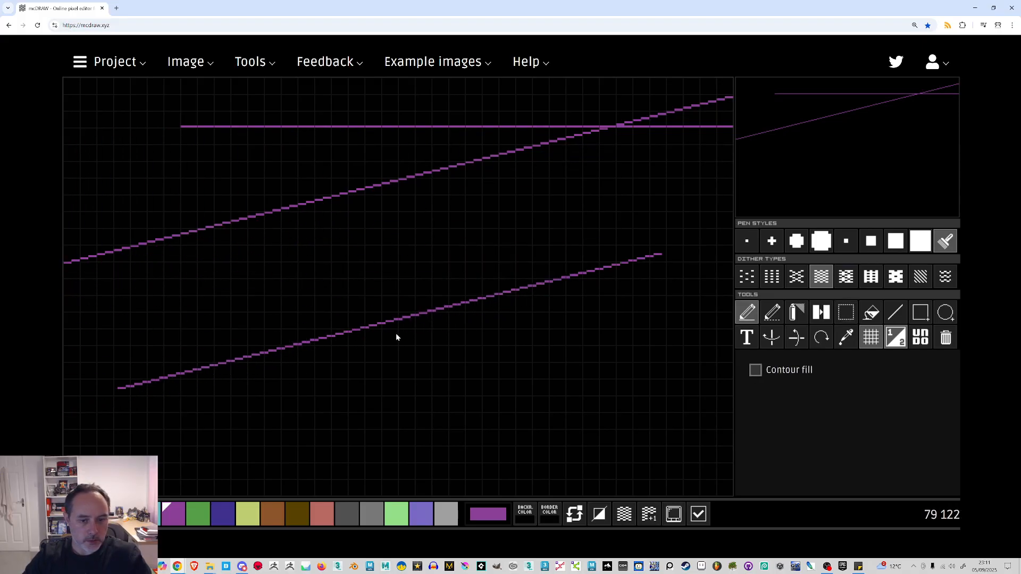
left_click(340, 377)
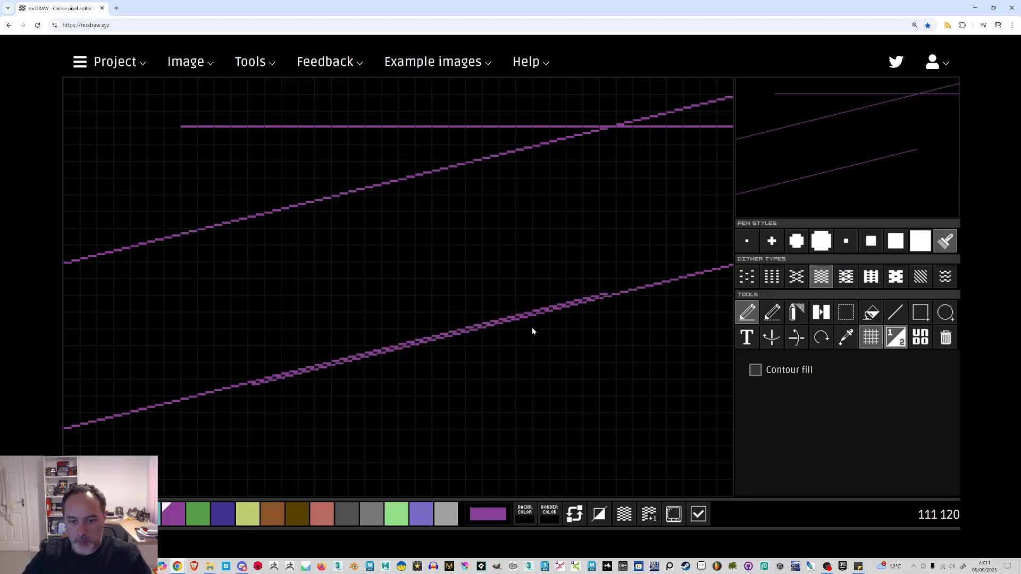
left_click(530, 329)
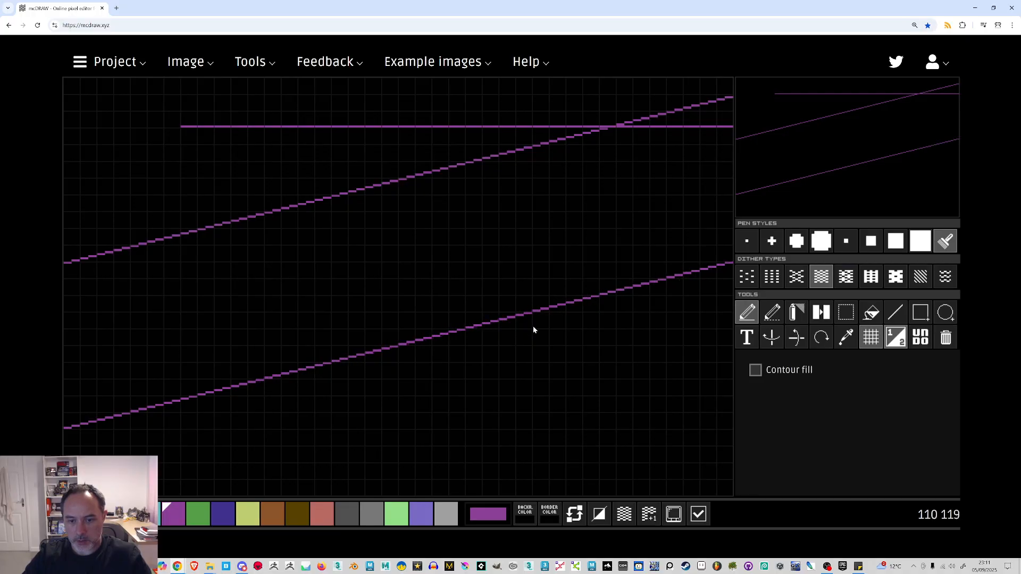
Erase the horizontal purple line by painting over it in black with the plus-shaped pen
left_click(772, 241)
left_click(75, 513)
left_click_drag(457, 126, 178, 127)
left_click_drag(413, 127, 629, 129)
left_click_drag(734, 129, 735, 125)
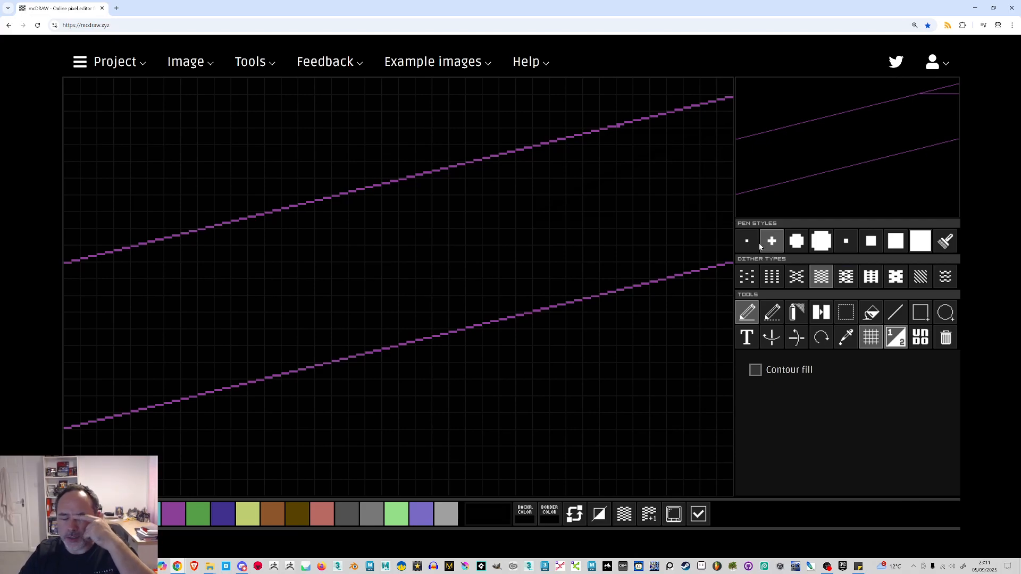
Scribble loose freehand strokes over the two diagonals with the plus-shaped pen, using light blue for the visible strokes
left_click_drag(466, 275, 296, 435)
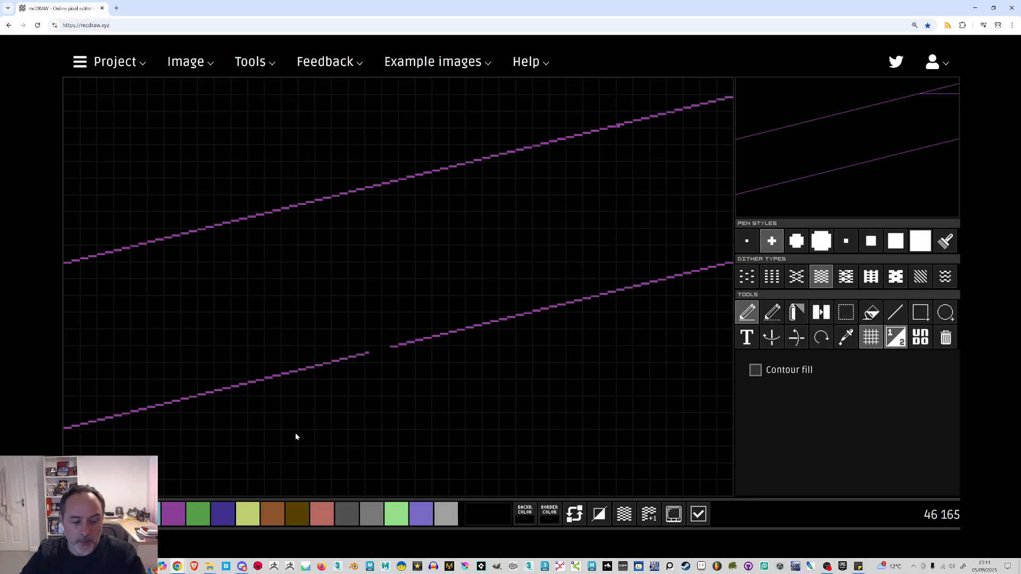
left_click(420, 515)
left_click_drag(327, 197, 366, 187)
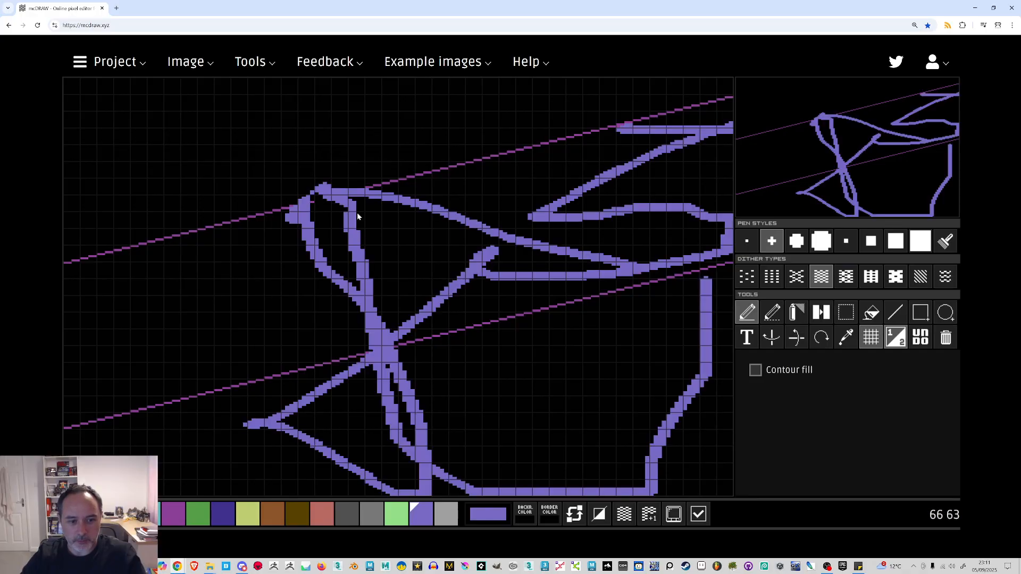
Add another light-blue scribble between the two diagonals and erase parts of the strokes in black with the plus-shaped and single-pixel pens
left_click_drag(356, 212, 524, 251)
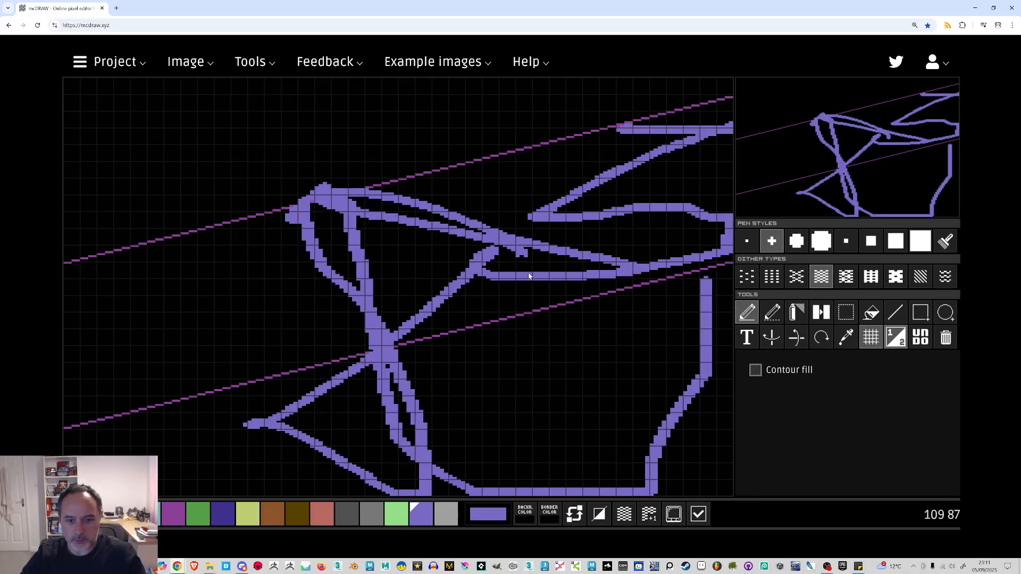
key("x")
mouse_move(590, 317)
left_mouse_down()
mouse_move(526, 277)
mouse_move(442, 266)
mouse_move(516, 341)
mouse_move(437, 281)
mouse_move(473, 360)
mouse_move(493, 369)
mouse_move(520, 366)
mouse_move(562, 339)
mouse_move(542, 367)
mouse_move(502, 373)
mouse_move(446, 363)
mouse_move(703, 278)
mouse_move(462, 344)
mouse_move(464, 424)
mouse_move(501, 390)
mouse_move(414, 325)
left_mouse_up()
key("ctrl+z")
left_click(749, 240)
mouse_move(332, 230)
left_mouse_down()
mouse_move(260, 221)
mouse_move(239, 245)
left_mouse_up()
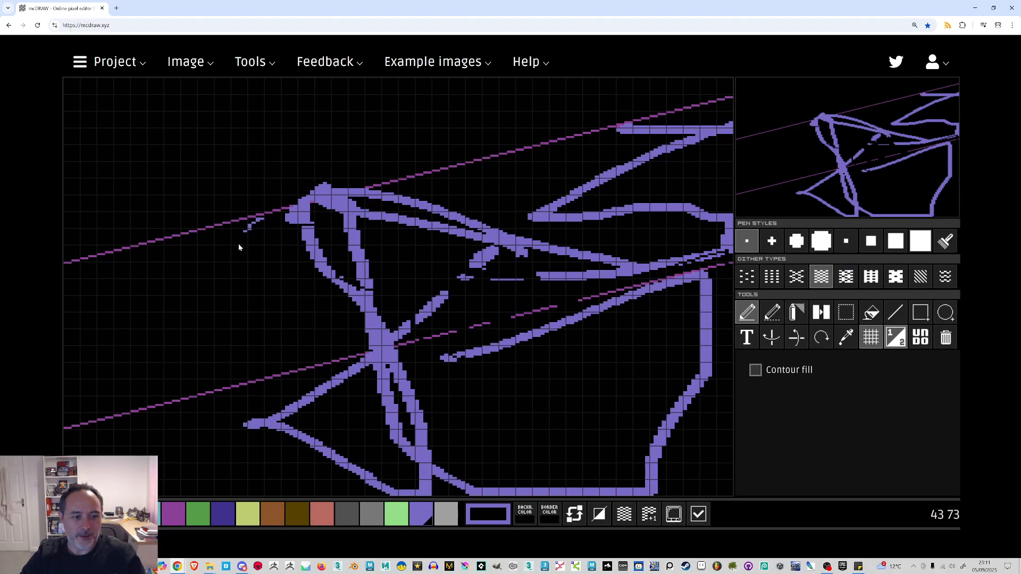
Try further short single-pixel touch-ups around the scribbles on the canvas's left side, undoing strokes along the way
scroll(254, 270, "up", 3)
scroll(260, 352, "down", 1)
mouse_move(260, 352)
left_mouse_down()
mouse_move(392, 341)
mouse_move(236, 414)
mouse_move(218, 367)
left_mouse_up()
key("ctrl+z")
mouse_move(218, 367)
left_mouse_down()
mouse_move(315, 273)
mouse_move(222, 184)
mouse_move(225, 212)
left_mouse_up()
key("ctrl+z")
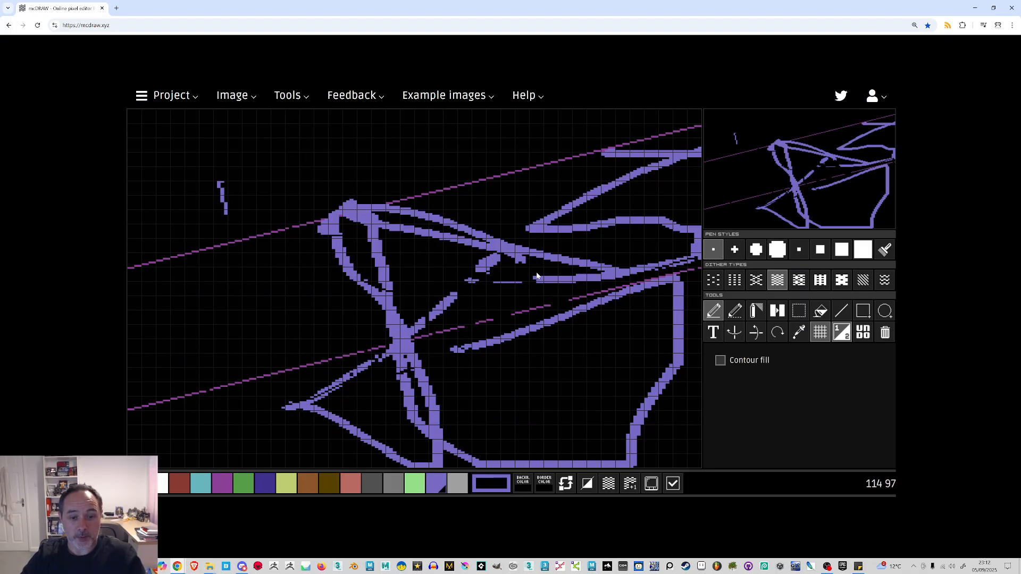
Undo the freehand scribbles and erasures until only the two diagonals and the horizontal purple line are left
key("x")
key("x")
key("ctrl+z")
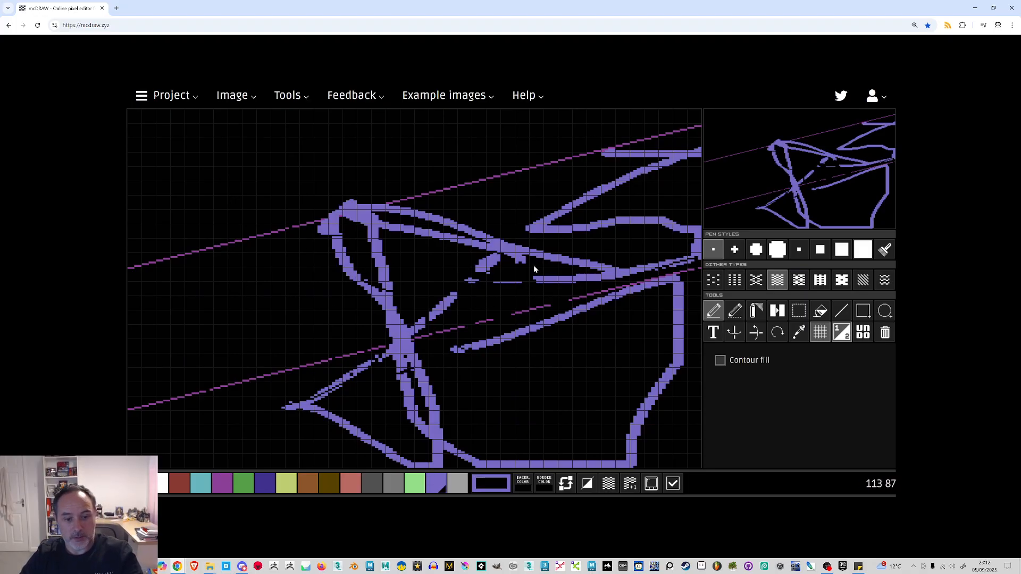
key("ctrl+z")
key("ctrl+z")
key("ctrl+z")
key("ctrl+z")
key("ctrl+z")
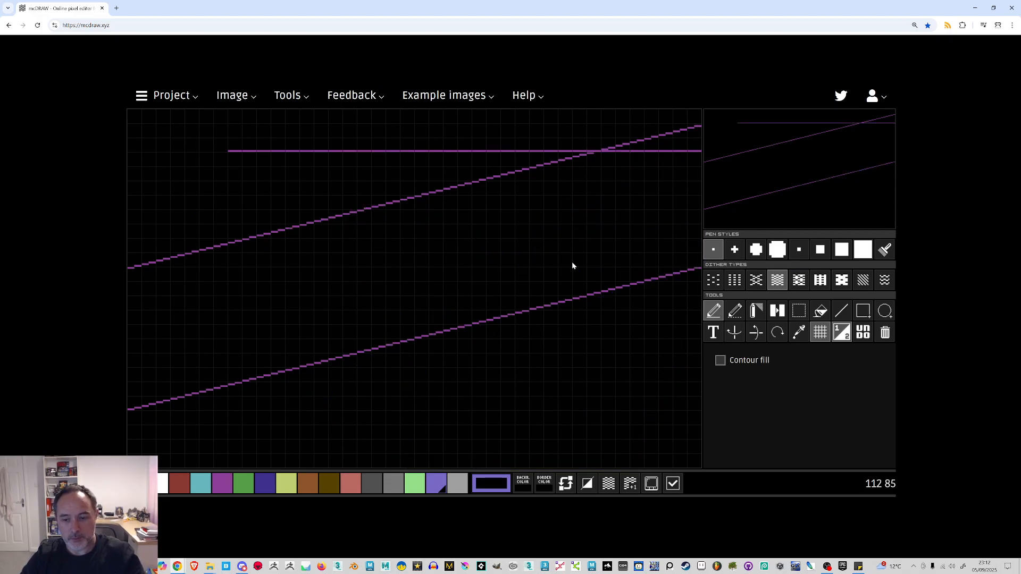
Erase the horizontal purple line by painting over it in black with the smallest square pen
left_click(801, 250)
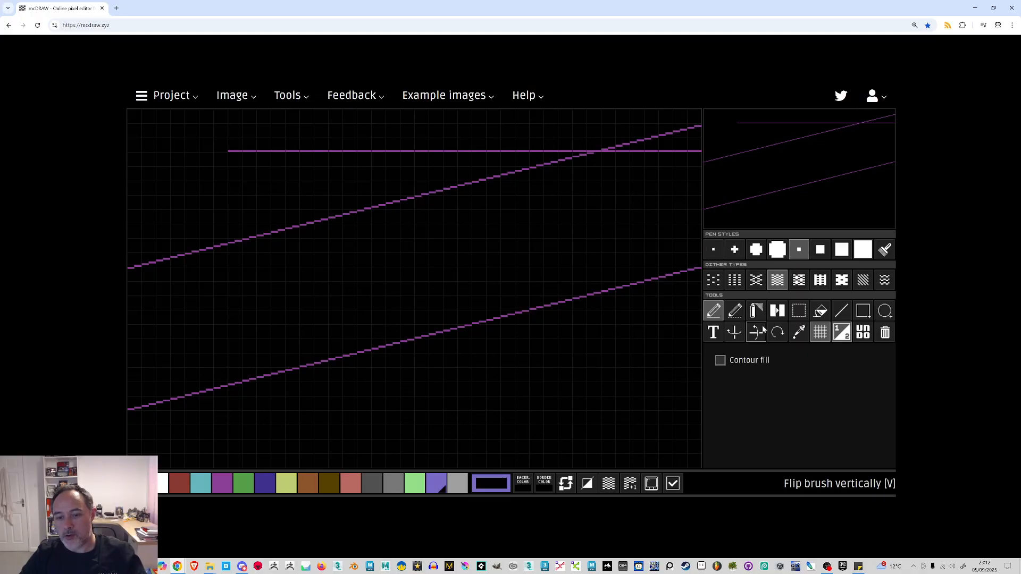
left_click_drag(543, 153, 404, 154)
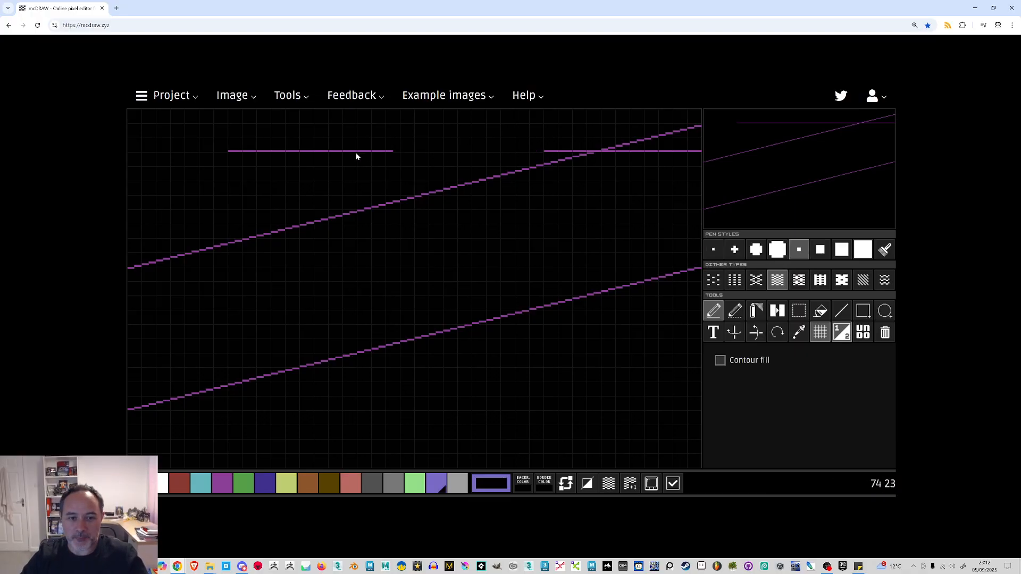
mouse_move(243, 151)
left_mouse_down()
mouse_move(228, 152)
mouse_move(361, 145)
mouse_move(222, 151)
mouse_move(694, 155)
mouse_move(614, 155)
left_mouse_up()
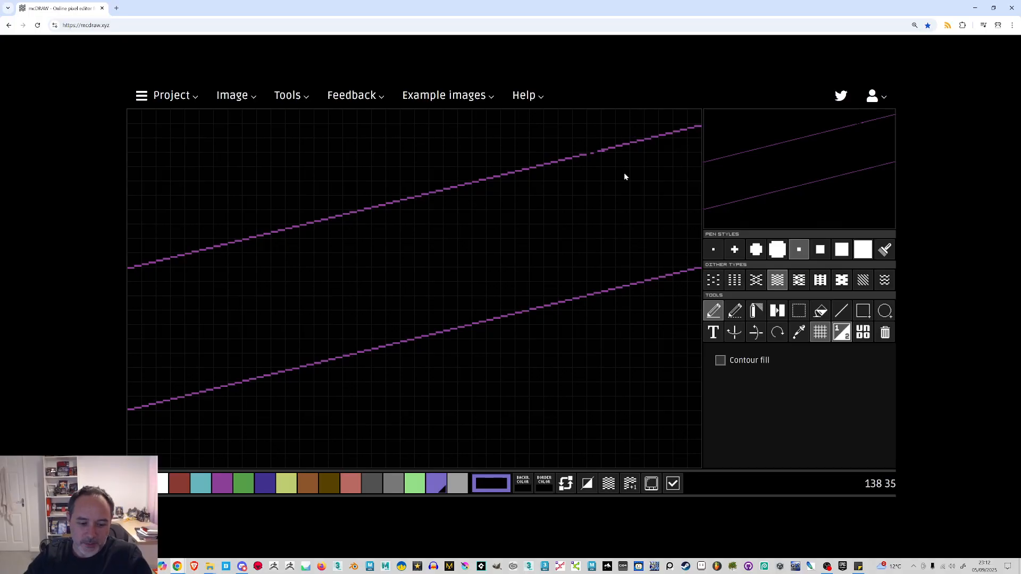
Outline the wedge above the upper diagonal in light blue with the plus-shaped pen and flood-fill it light blue
left_click(739, 256)
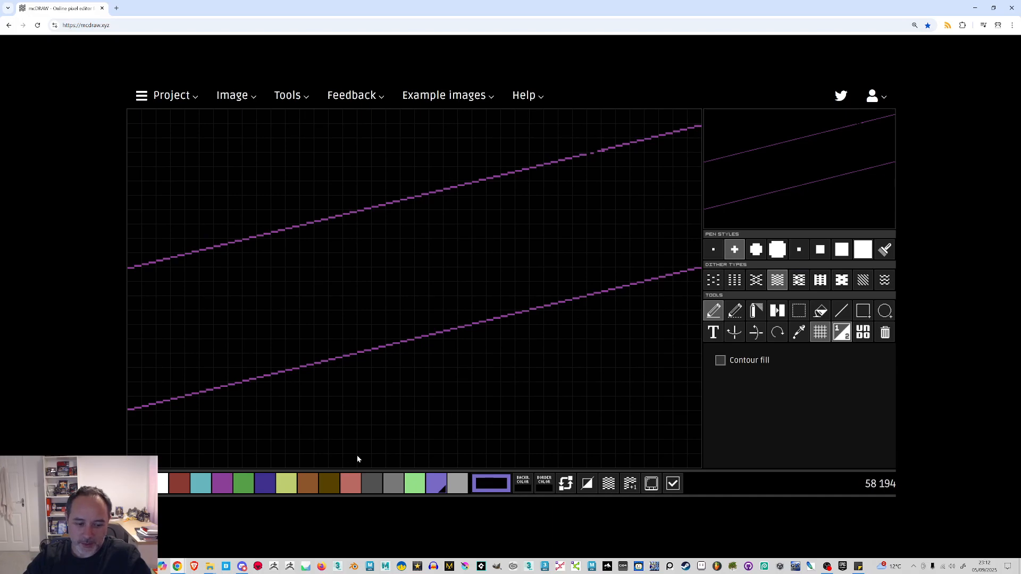
left_click(435, 484)
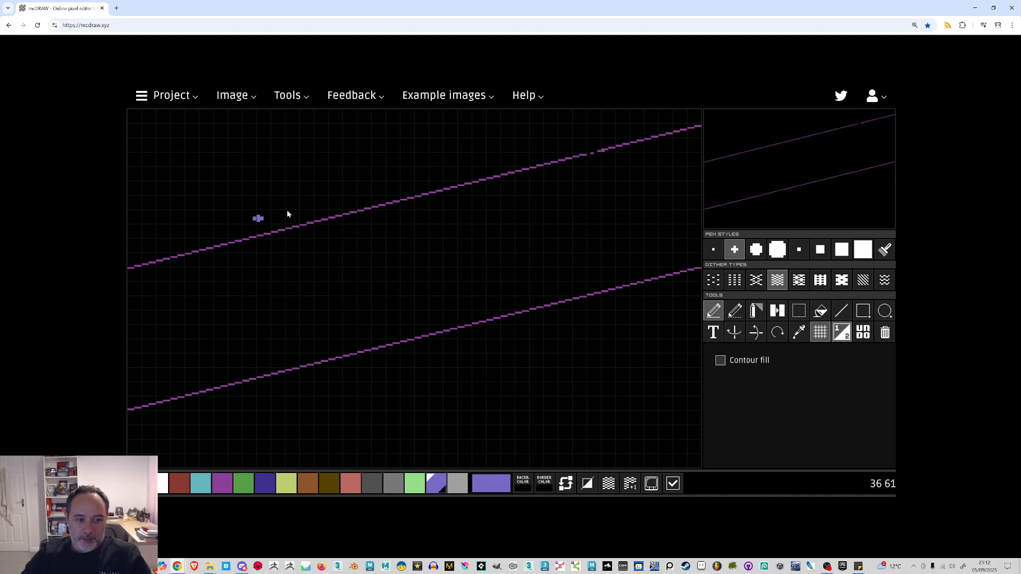
mouse_move(194, 239)
left_mouse_down()
mouse_move(138, 266)
mouse_move(208, 256)
mouse_move(125, 267)
mouse_move(494, 178)
mouse_move(197, 235)
mouse_move(190, 256)
mouse_move(144, 254)
mouse_move(136, 233)
mouse_move(130, 265)
mouse_move(145, 231)
mouse_move(141, 242)
mouse_move(218, 235)
mouse_move(226, 249)
mouse_move(250, 232)
mouse_move(605, 155)
mouse_move(498, 164)
mouse_move(609, 147)
mouse_move(559, 156)
mouse_move(596, 157)
mouse_move(436, 160)
left_mouse_up()
mouse_move(335, 158)
left_mouse_down()
mouse_move(160, 155)
mouse_move(133, 178)
mouse_move(134, 229)
left_mouse_up()
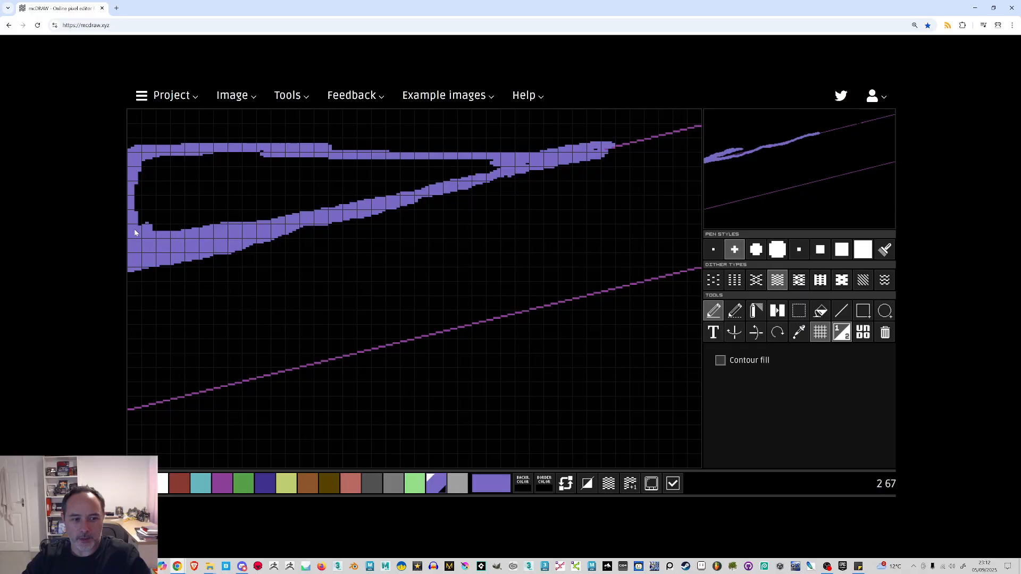
left_click(822, 308)
left_click(352, 177)
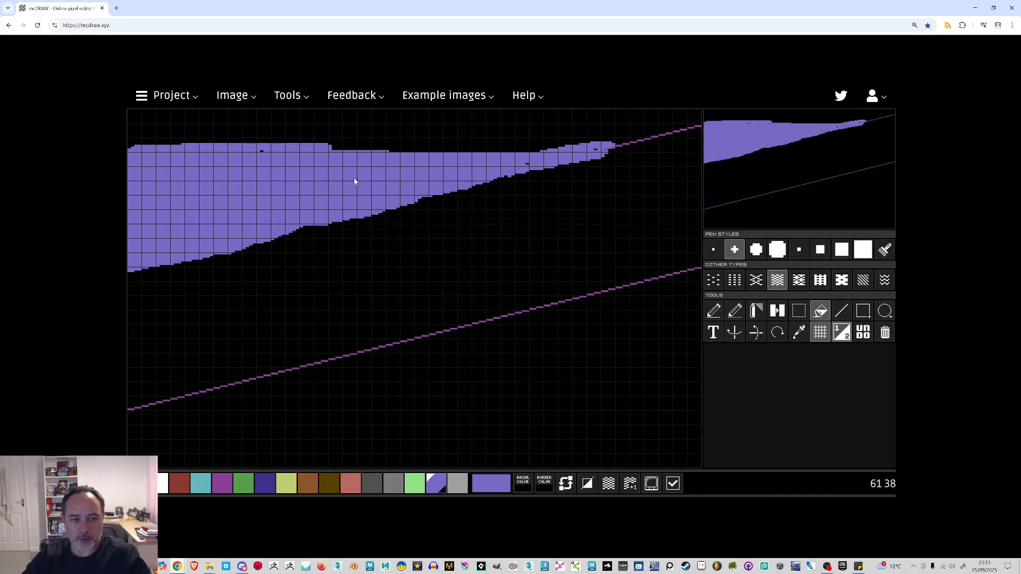
Try to outline the slope below the light-blue area freehand in brown with the plus-shaped pen, and undo it
left_click(714, 311)
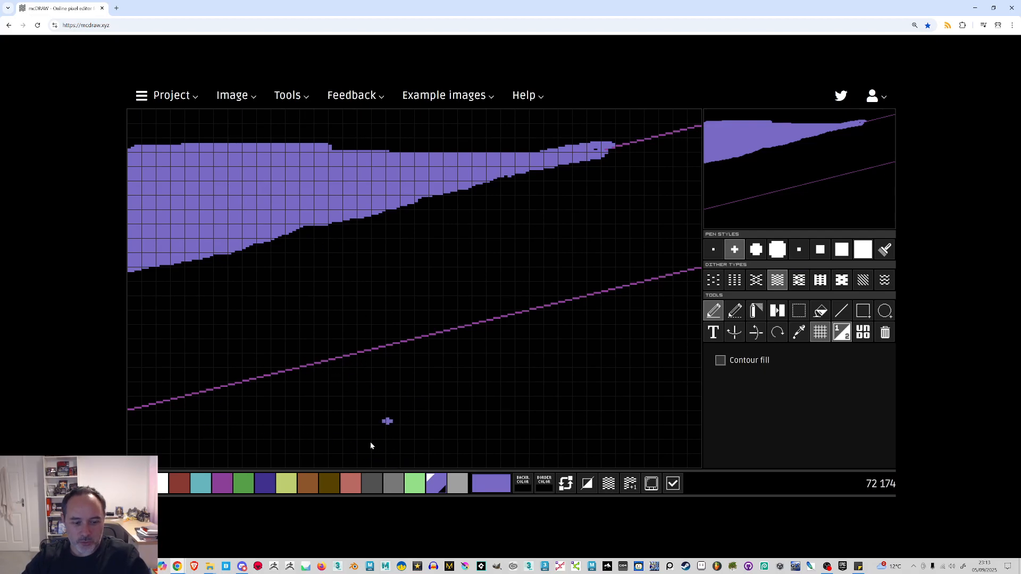
left_click(306, 485)
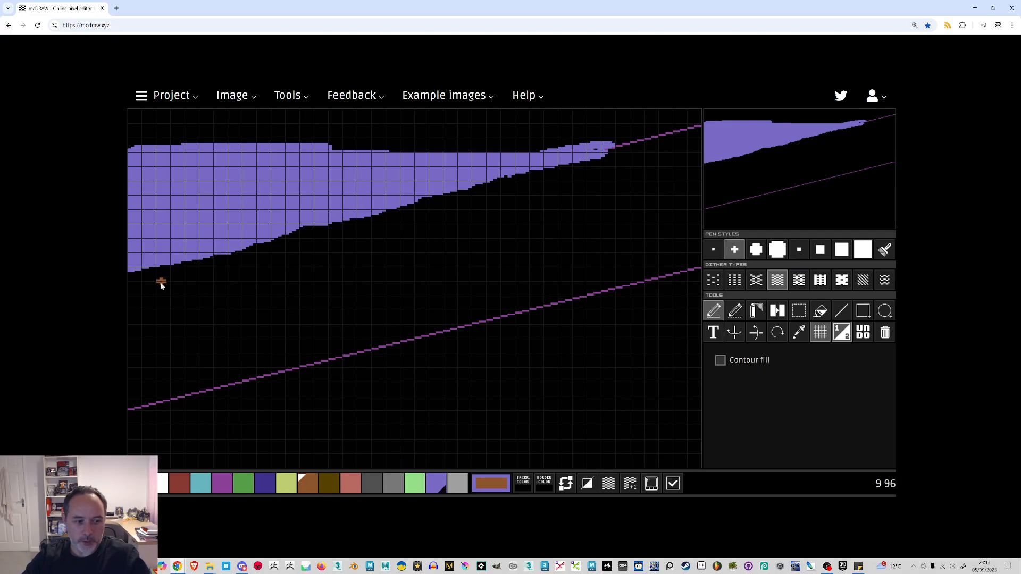
left_click_drag(193, 264, 545, 173)
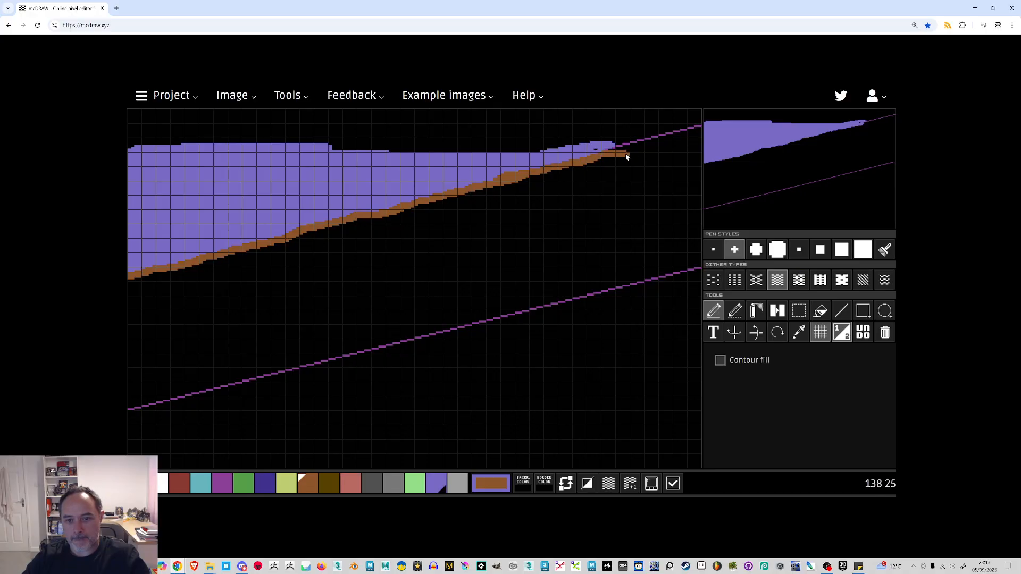
mouse_move(704, 151)
left_mouse_down()
mouse_move(671, 304)
mouse_move(483, 399)
mouse_move(566, 321)
left_mouse_up()
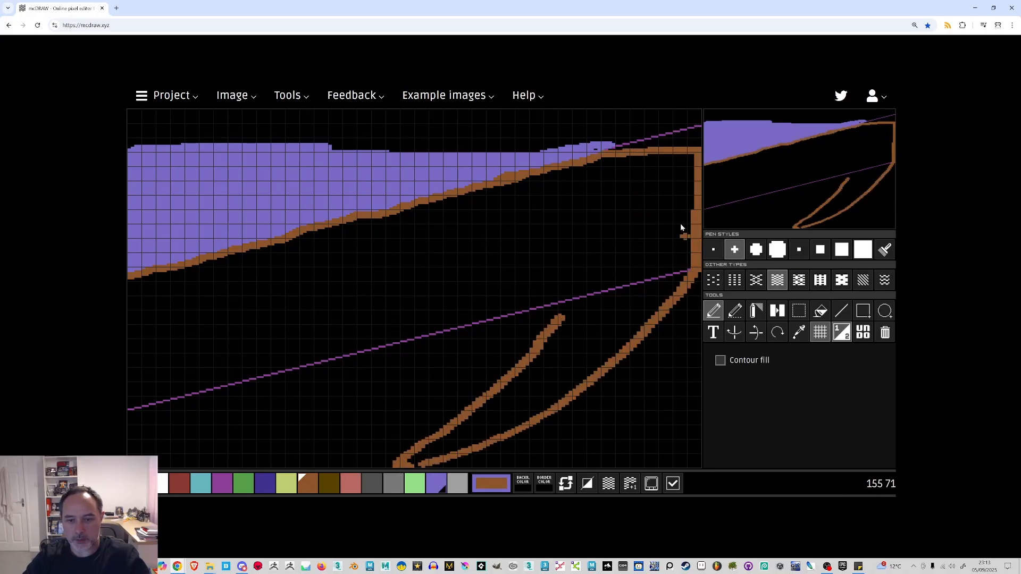
key("ctrl+z")
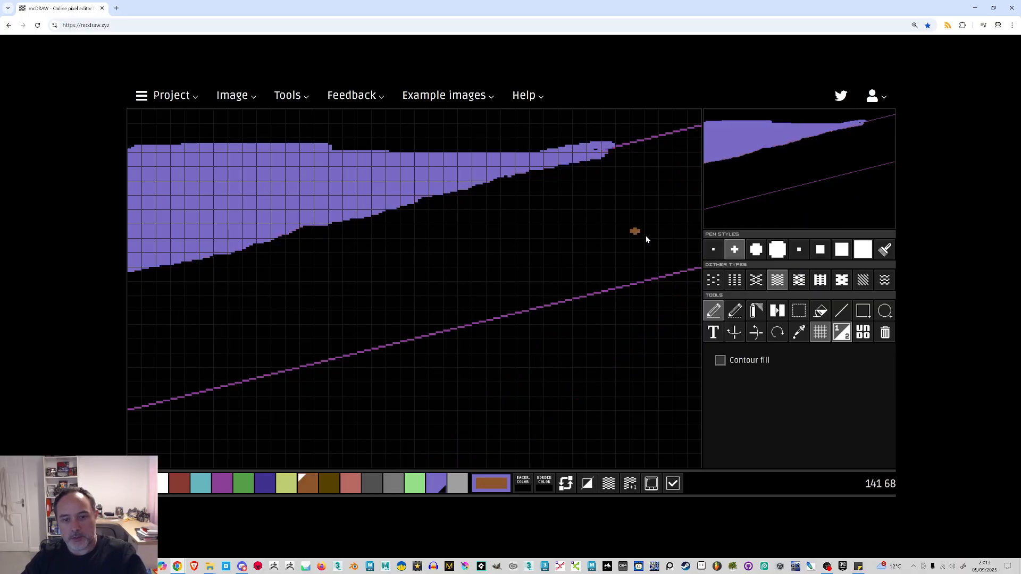
Draw brown lines along the light-blue area's lower edge and on to the canvas's right edge, and flood-fill both regions below brown
key("l")
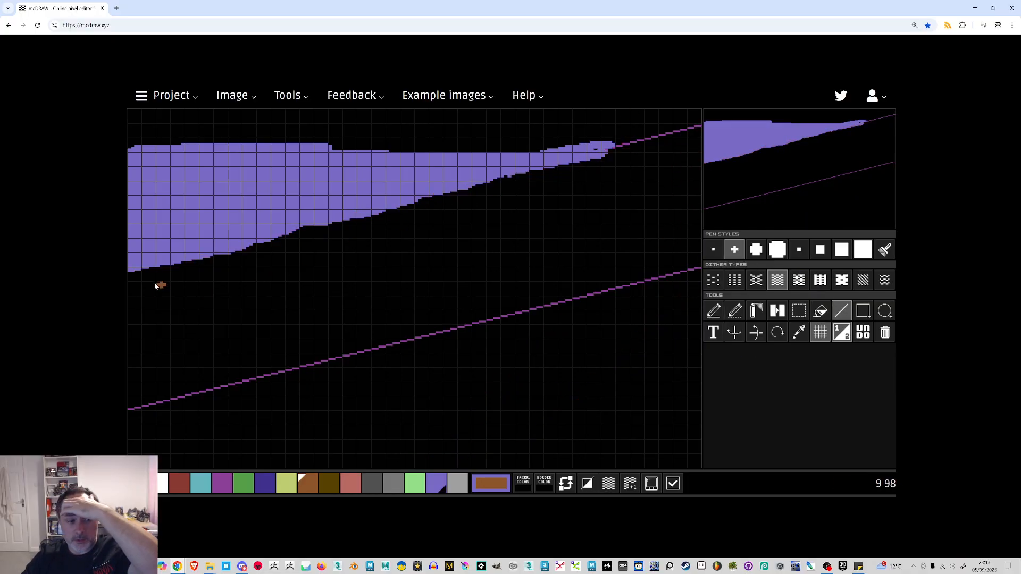
left_click_drag(138, 273, 618, 147)
left_click_drag(619, 147, 701, 151)
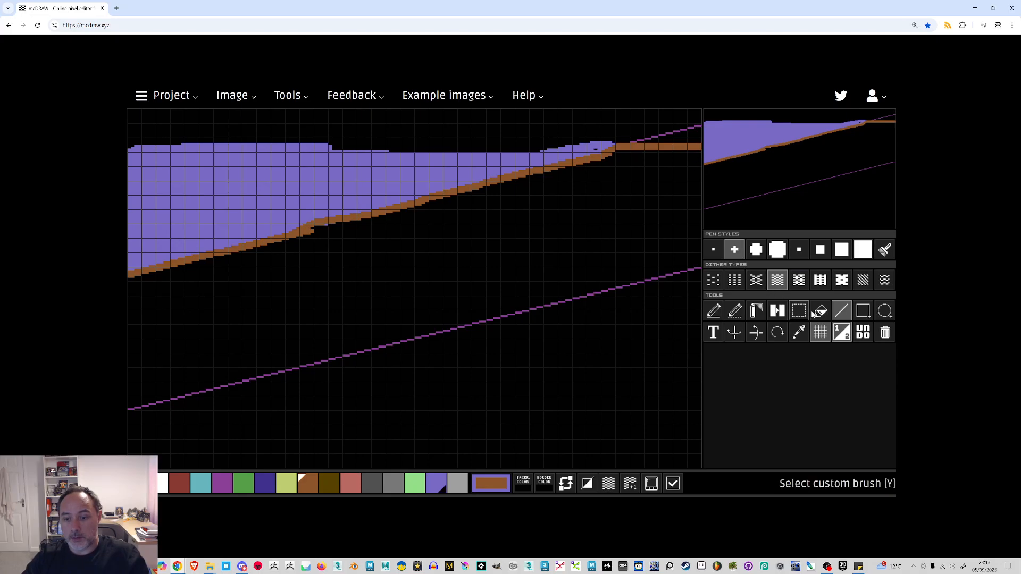
left_click(819, 312)
left_click(557, 239)
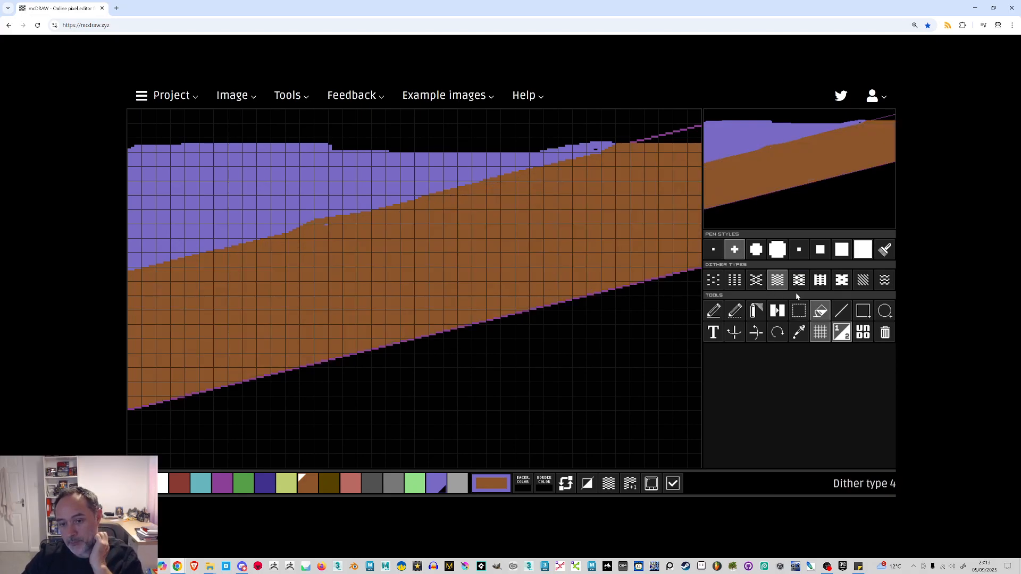
left_click(578, 377)
With the largest round pen, paint over the lower purple diagonal in brown and the leftover upper diagonal in black
left_click(713, 311)
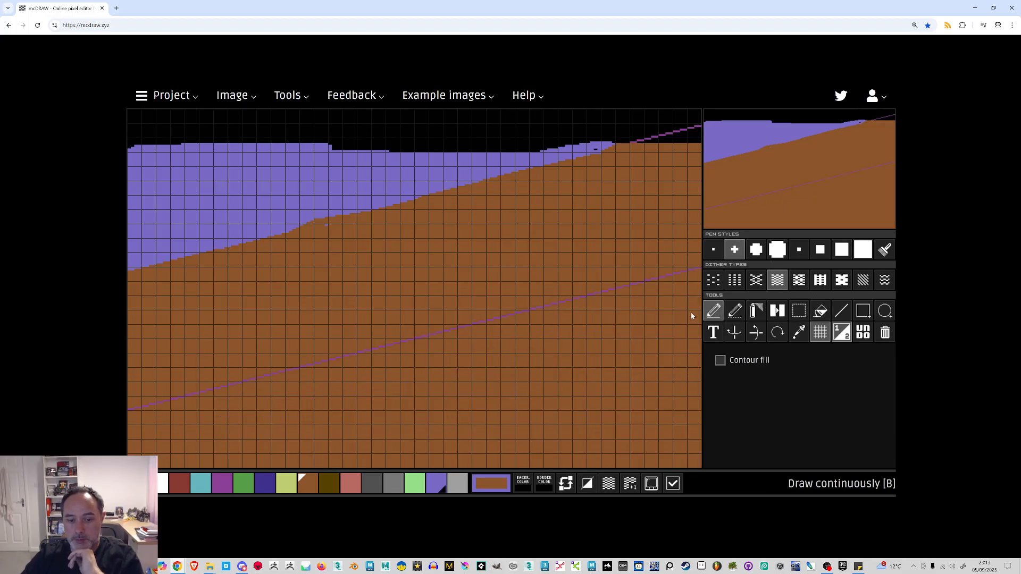
left_click(778, 250)
left_click(616, 291)
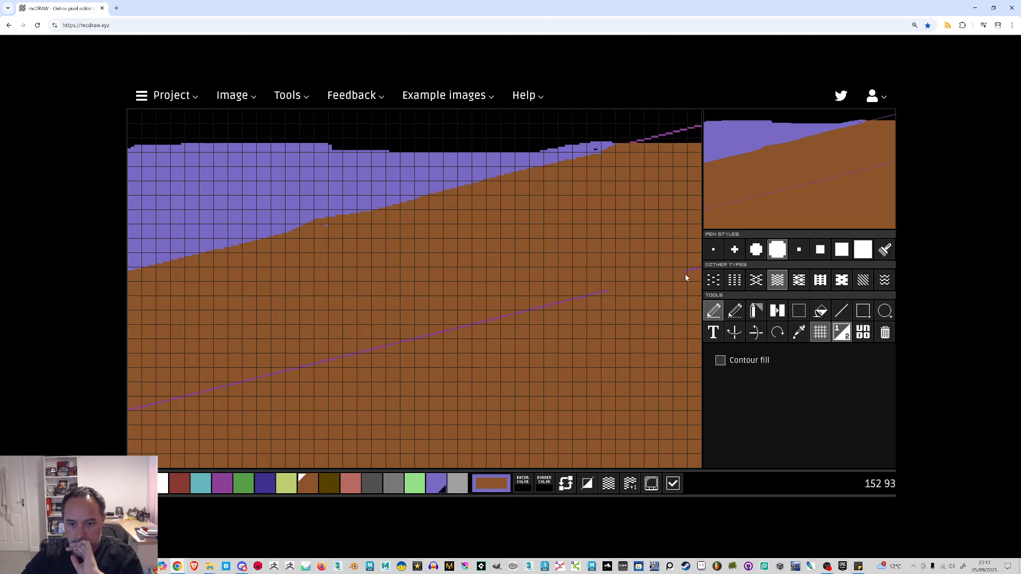
left_click_drag(630, 287, 507, 322)
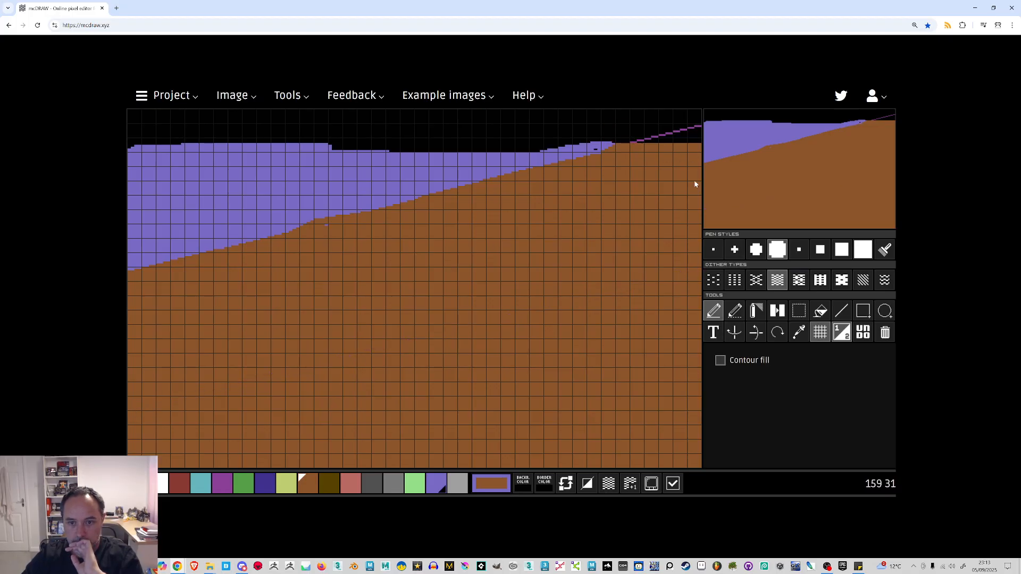
left_click(147, 483)
mouse_move(561, 136)
left_mouse_down()
mouse_move(612, 141)
mouse_move(694, 127)
left_mouse_up()
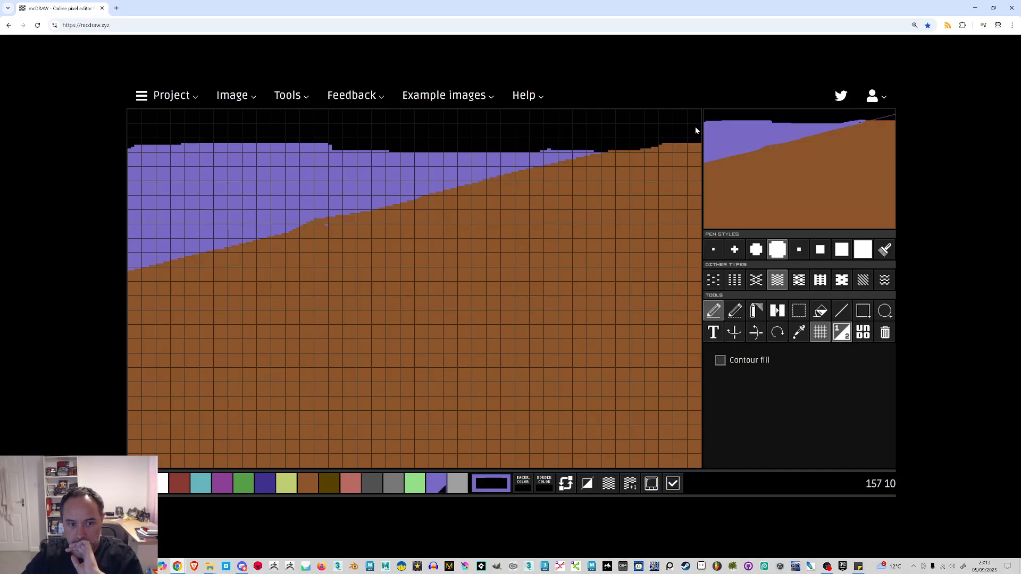
Draw freehand dark brown contour lines along the slope's upper edge and across its surface with the smallest square pen
left_click(303, 489)
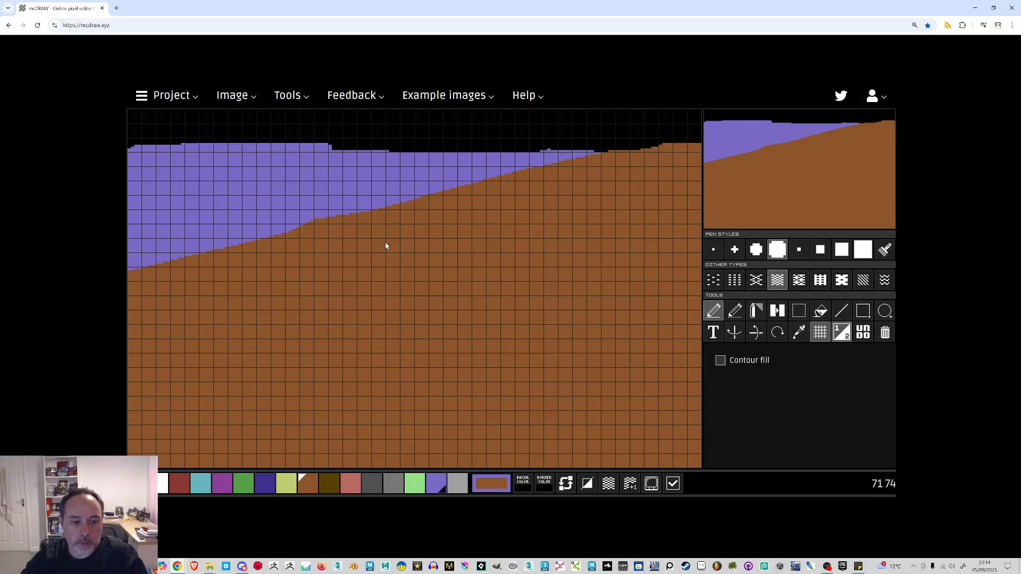
left_click(323, 488)
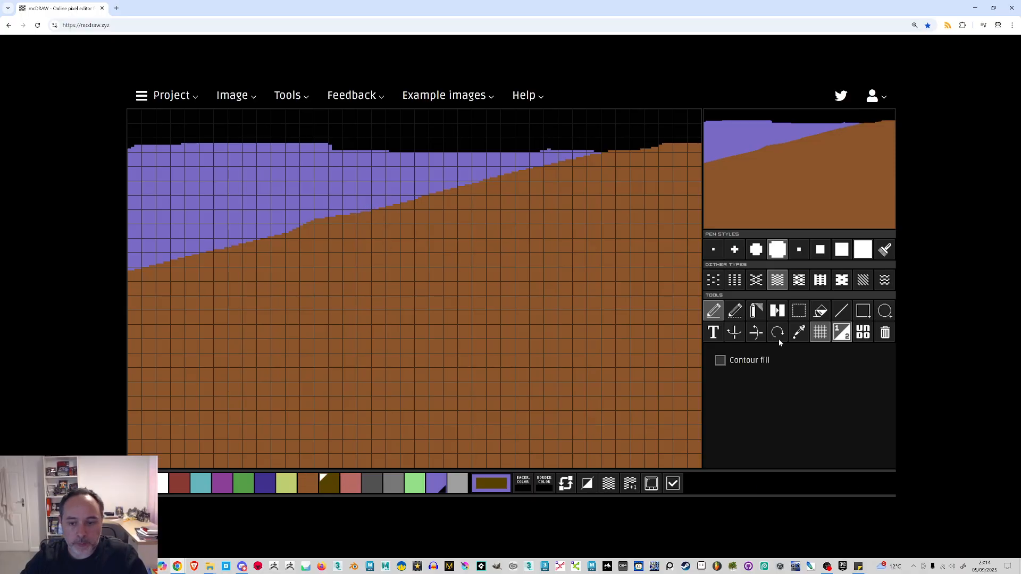
left_click(714, 249)
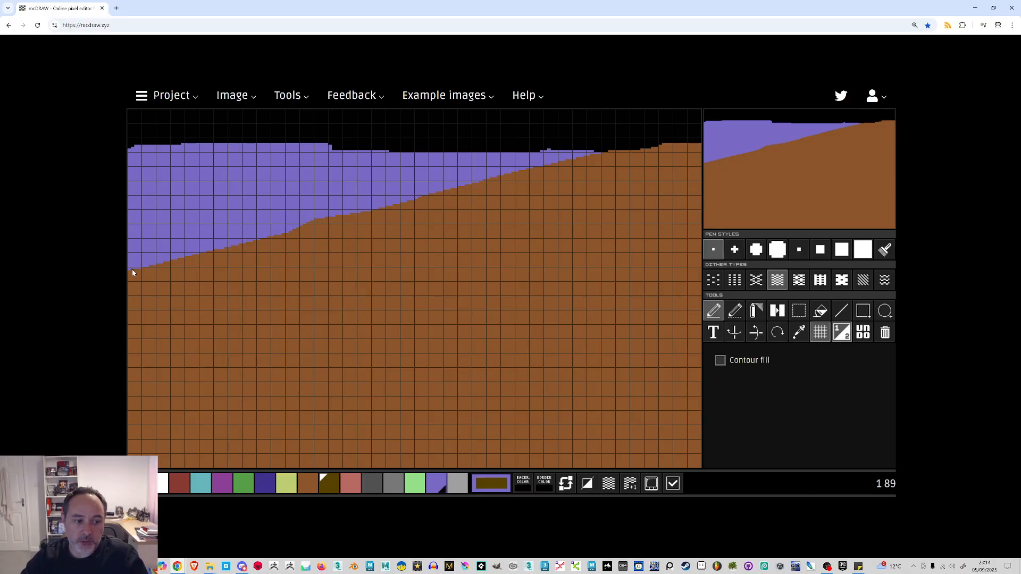
left_click(798, 249)
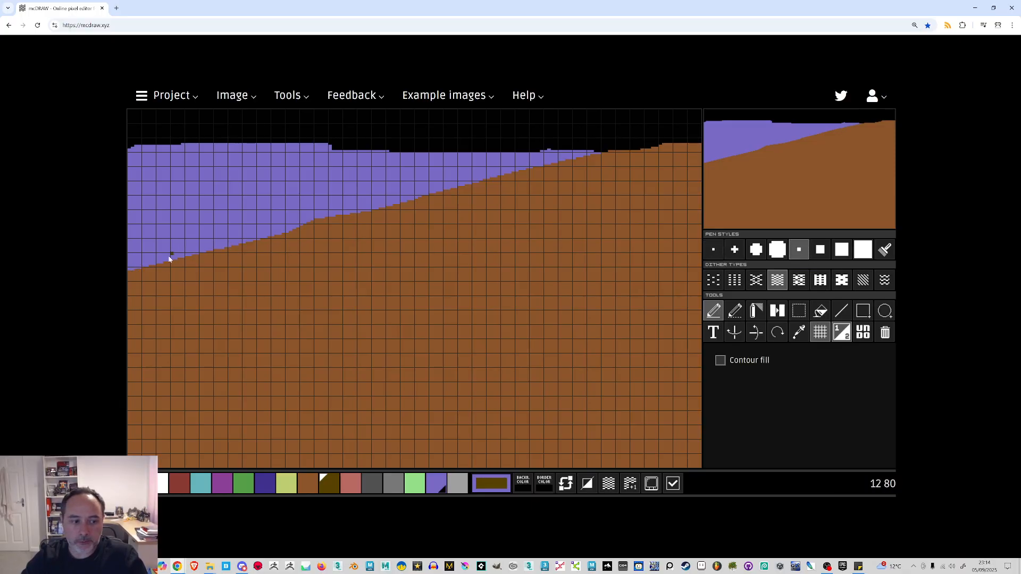
mouse_move(129, 271)
left_mouse_down()
mouse_move(298, 238)
mouse_move(336, 212)
mouse_move(364, 215)
mouse_move(313, 219)
mouse_move(290, 233)
mouse_move(327, 214)
mouse_move(388, 218)
left_mouse_up()
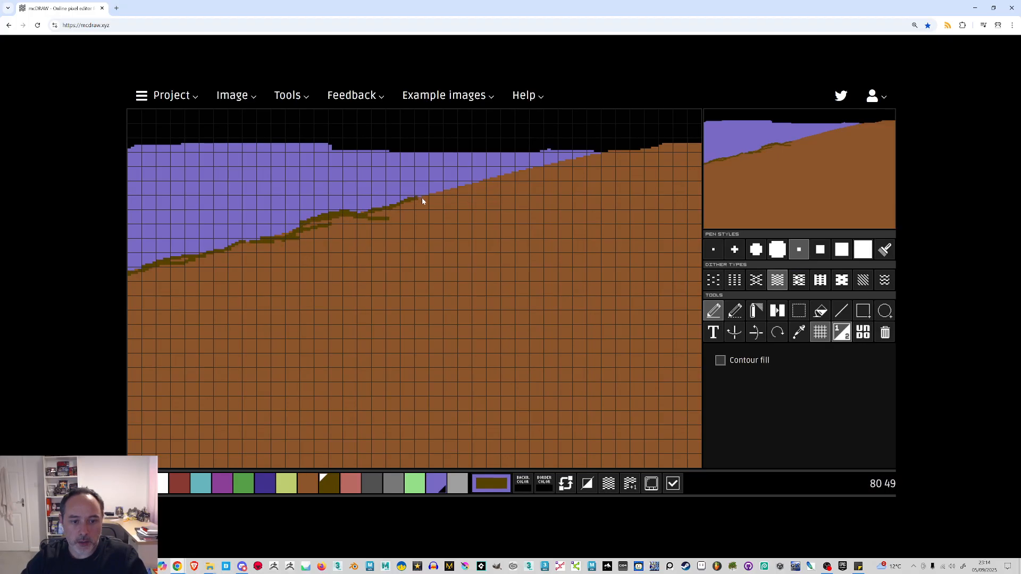
left_click_drag(494, 176, 527, 171)
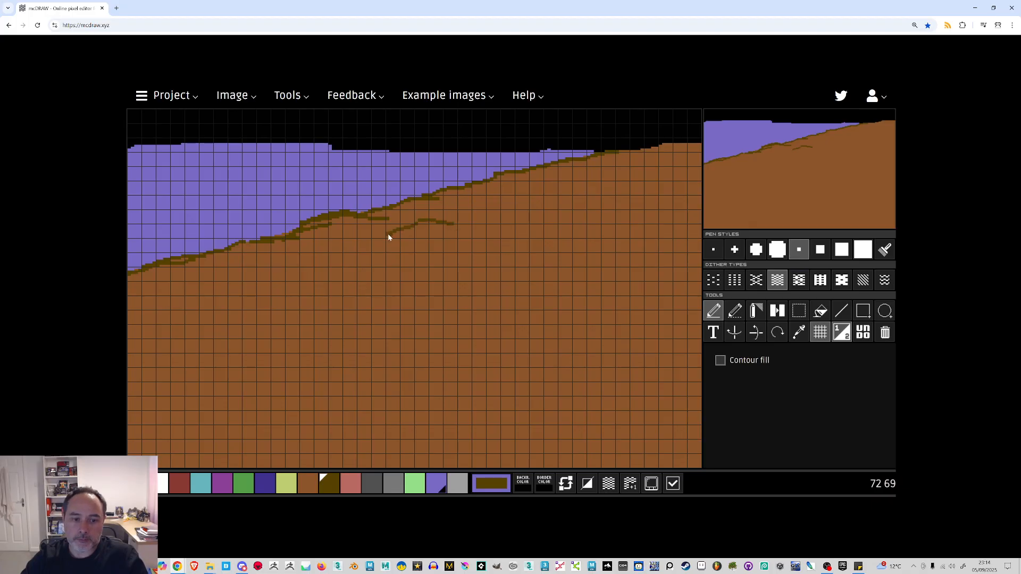
left_click_drag(398, 247, 500, 250)
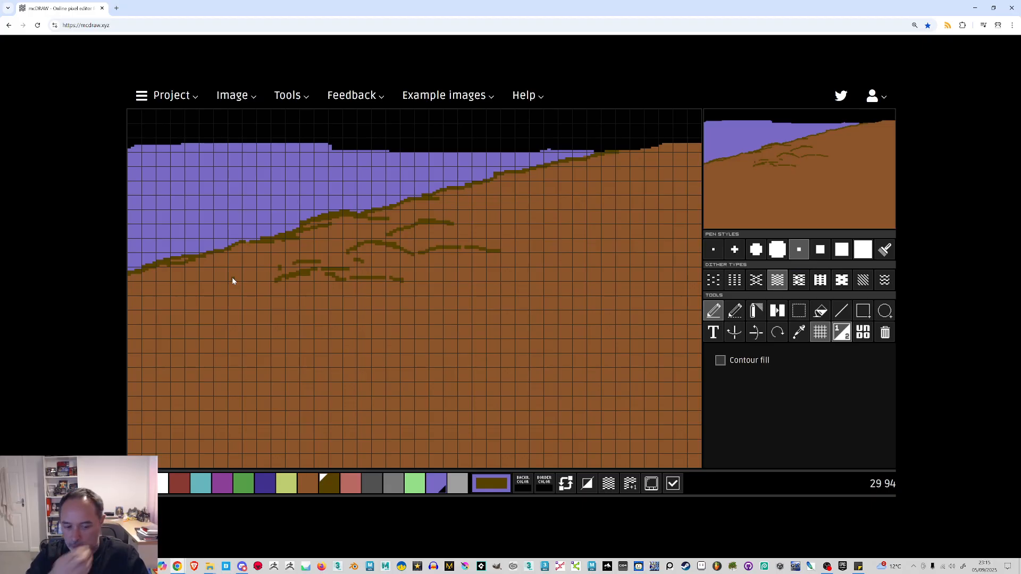
Paint dark grey rocks along the slope's upper edge with the plus-shaped pen and turn on the colour-clash check
left_click(372, 484)
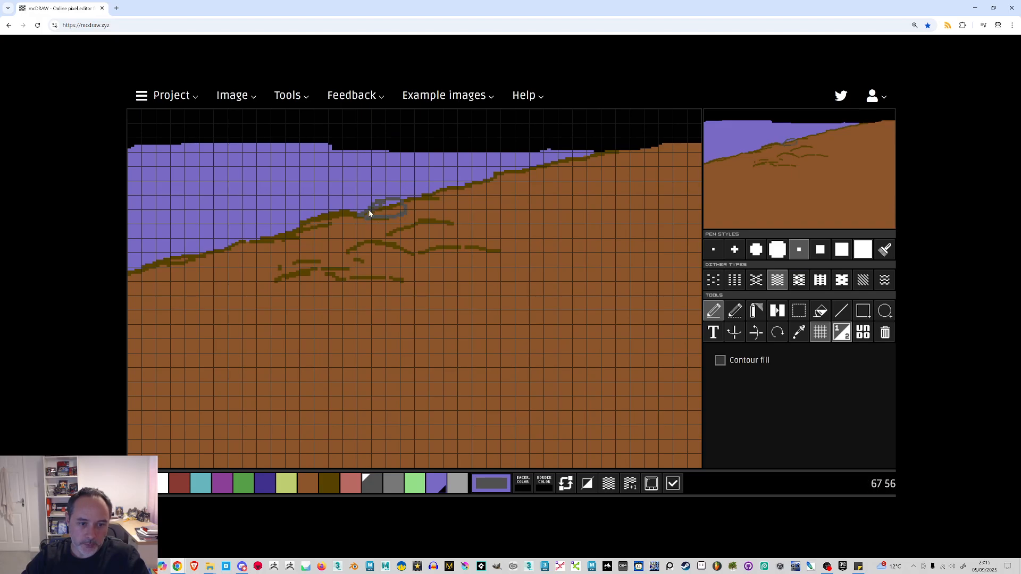
left_click(734, 250)
left_click_drag(387, 215, 394, 214)
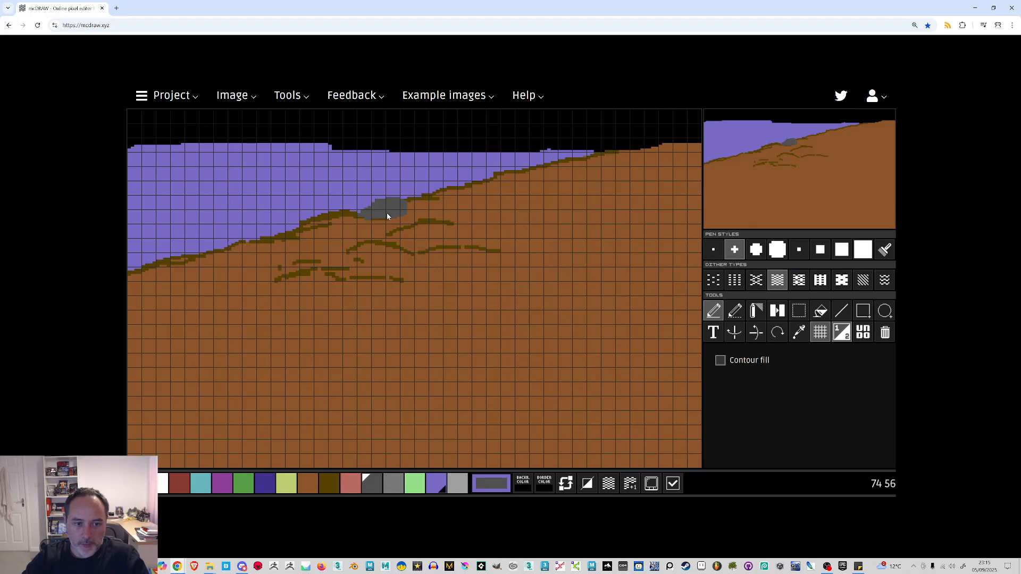
left_click_drag(256, 240, 246, 252)
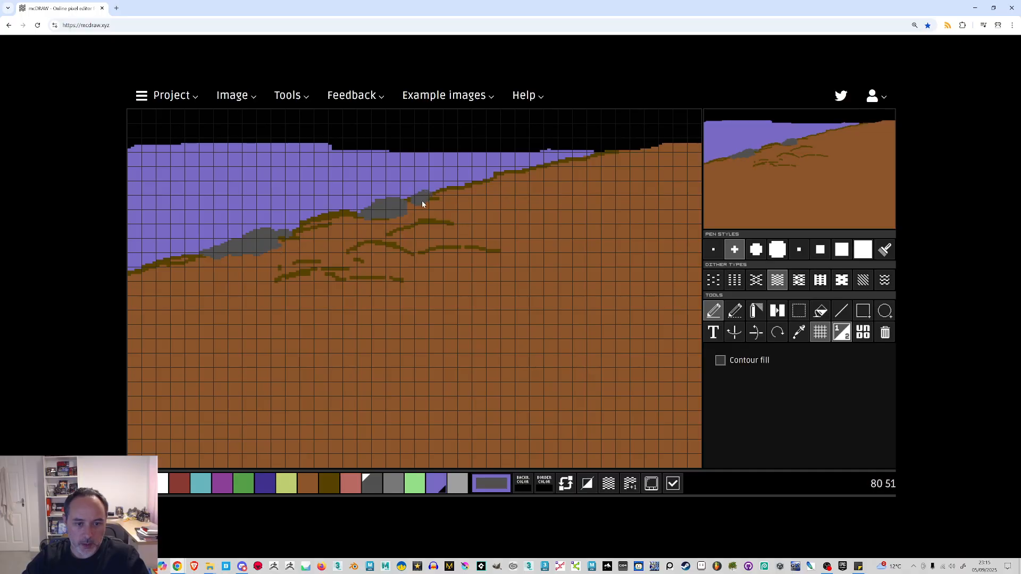
left_click(672, 485)
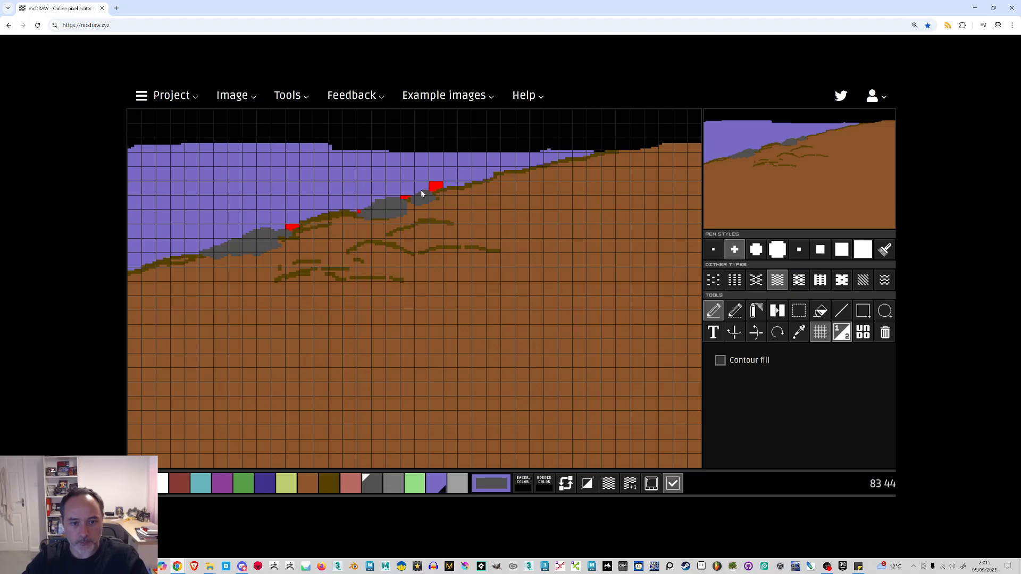
Turn off the colour-clash check and paint a cluster of dark grey rocks where the slope's upper edge nears its crest, rechecking for clashes once
left_click(673, 484)
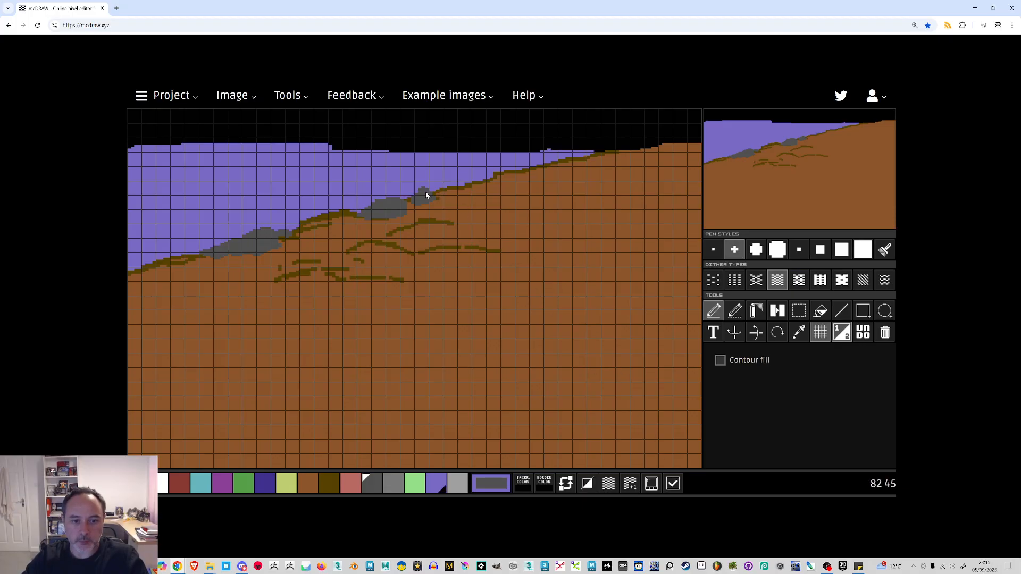
mouse_move(540, 166)
left_mouse_down()
mouse_move(520, 183)
mouse_move(536, 173)
left_mouse_up()
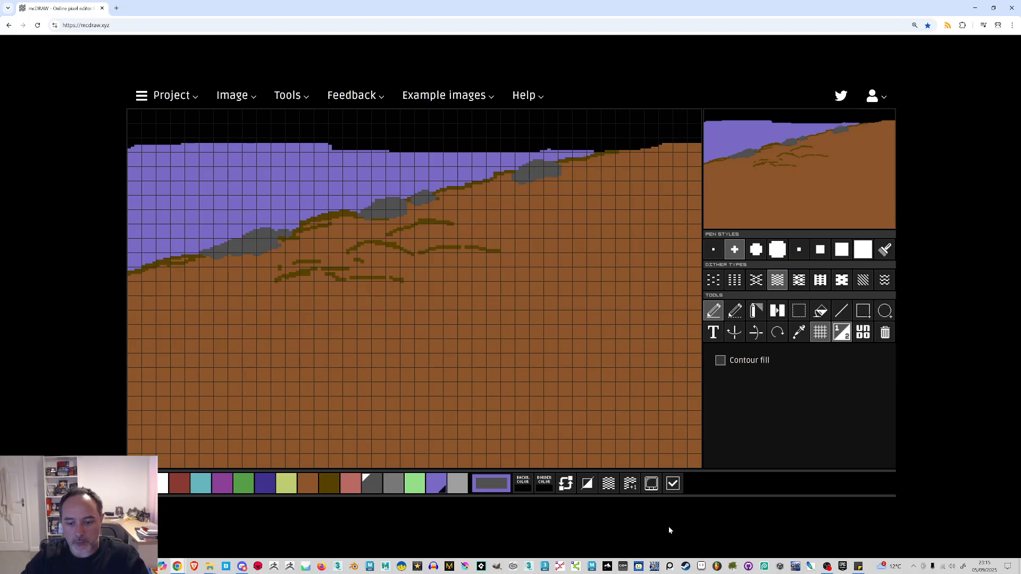
left_click(672, 484)
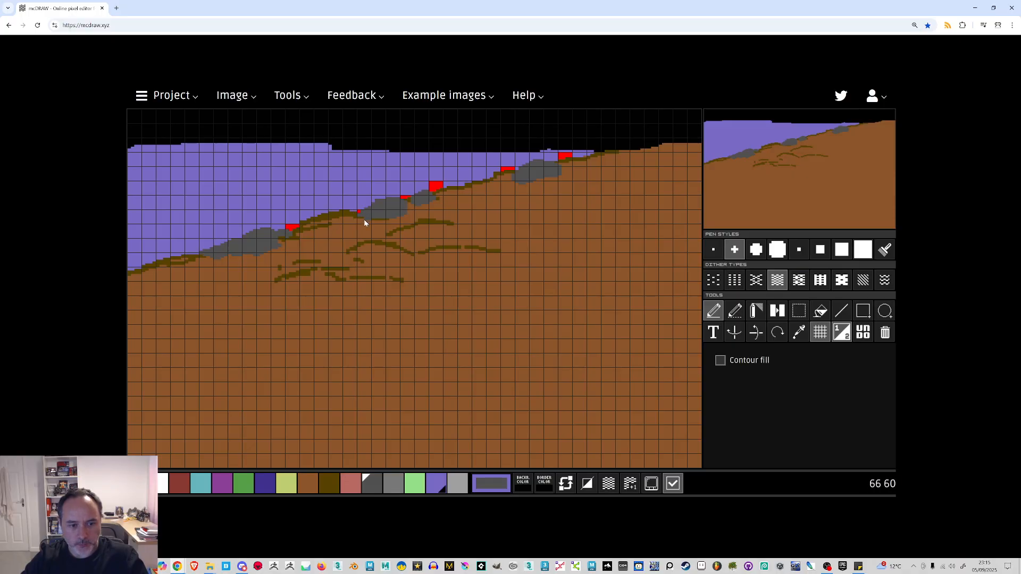
left_click(672, 482)
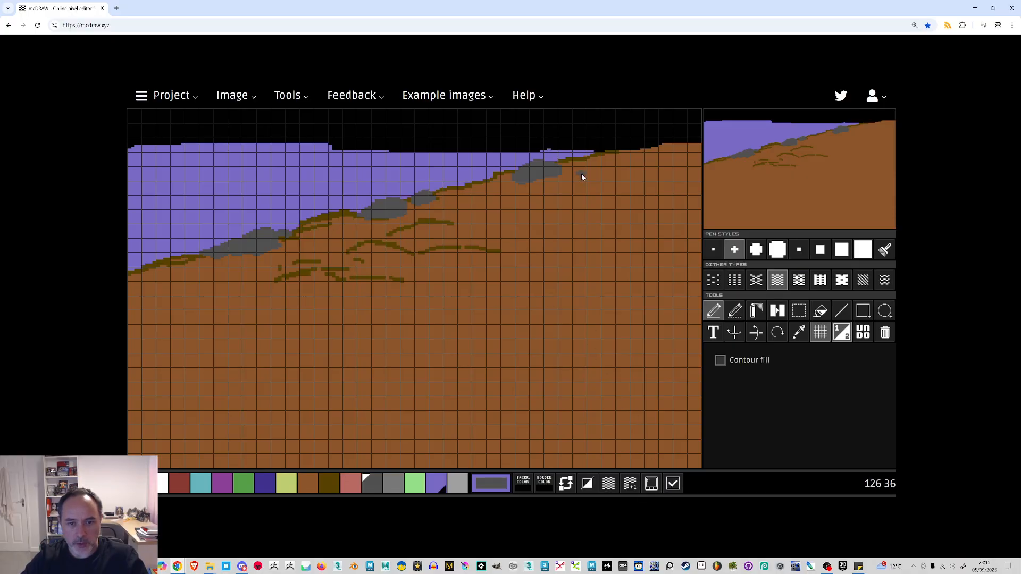
mouse_move(541, 174)
left_mouse_down()
mouse_move(504, 176)
mouse_move(573, 186)
left_mouse_up()
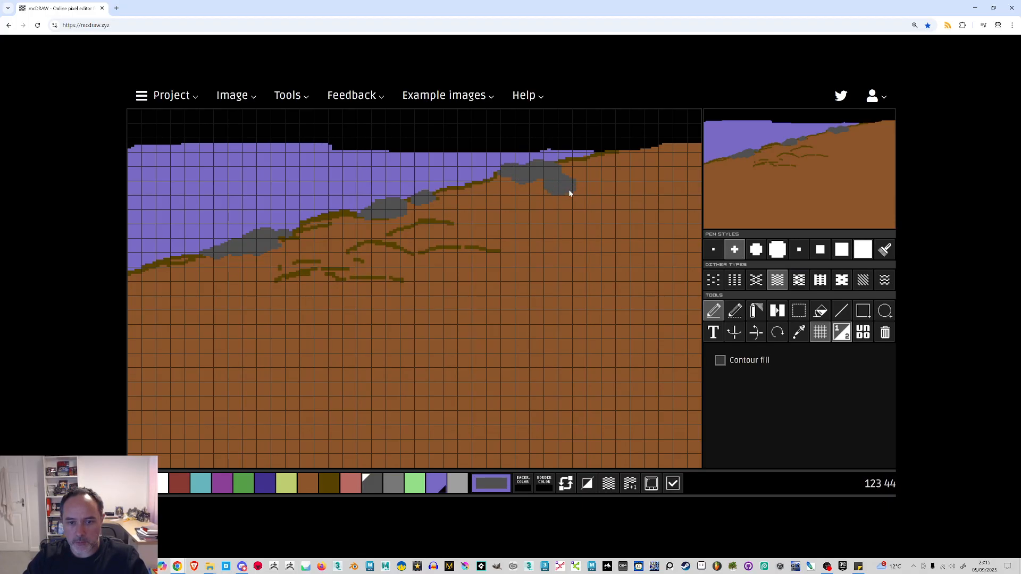
left_click_drag(571, 194, 575, 192)
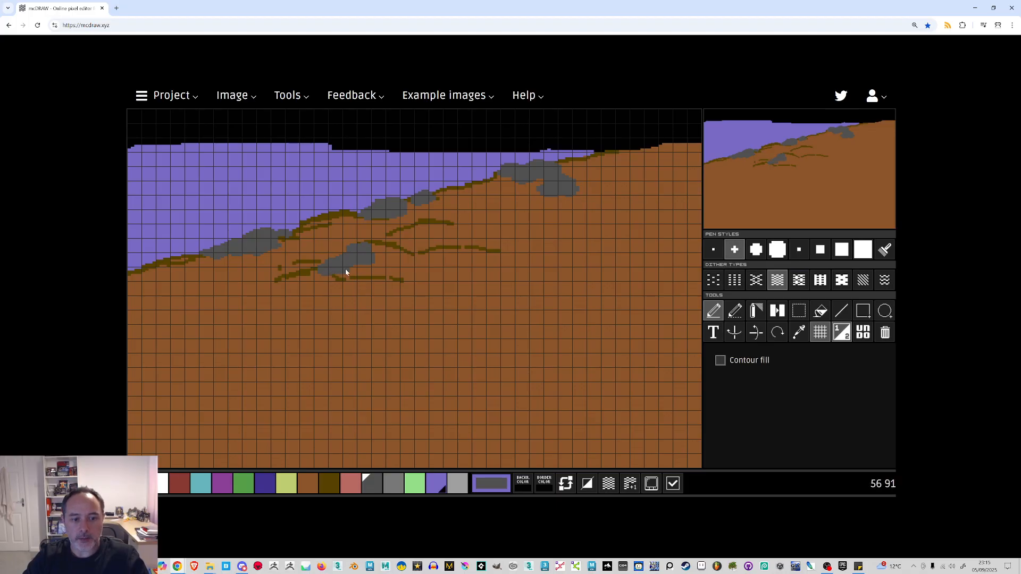
Paint small dark grey rocks on the slope's lower left part and one below the crest at the far right
left_click(226, 286)
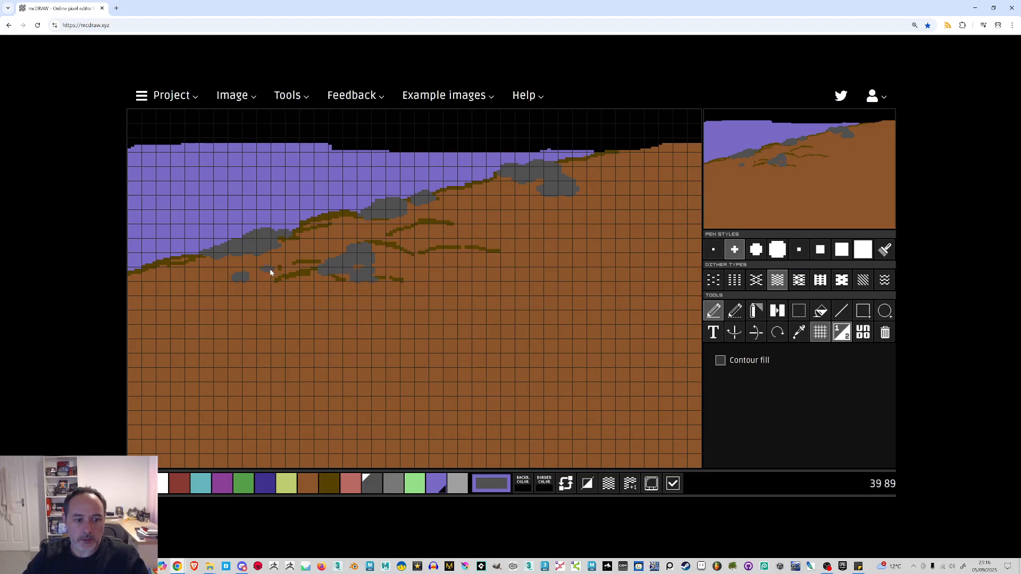
left_click(662, 177)
left_click_drag(647, 177, 645, 186)
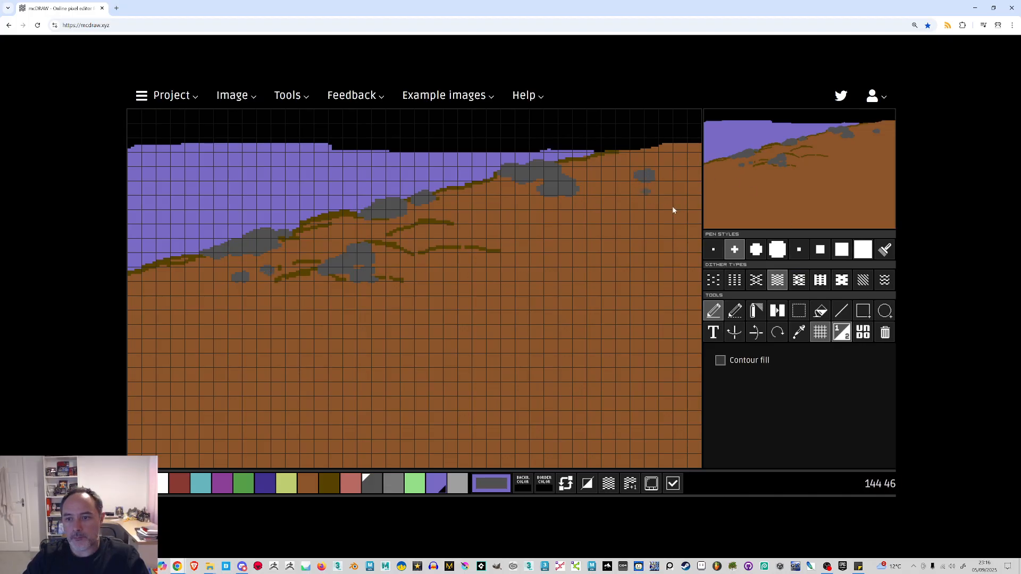
left_click(627, 237)
key("ctrl+minus")
left_click(527, 272)
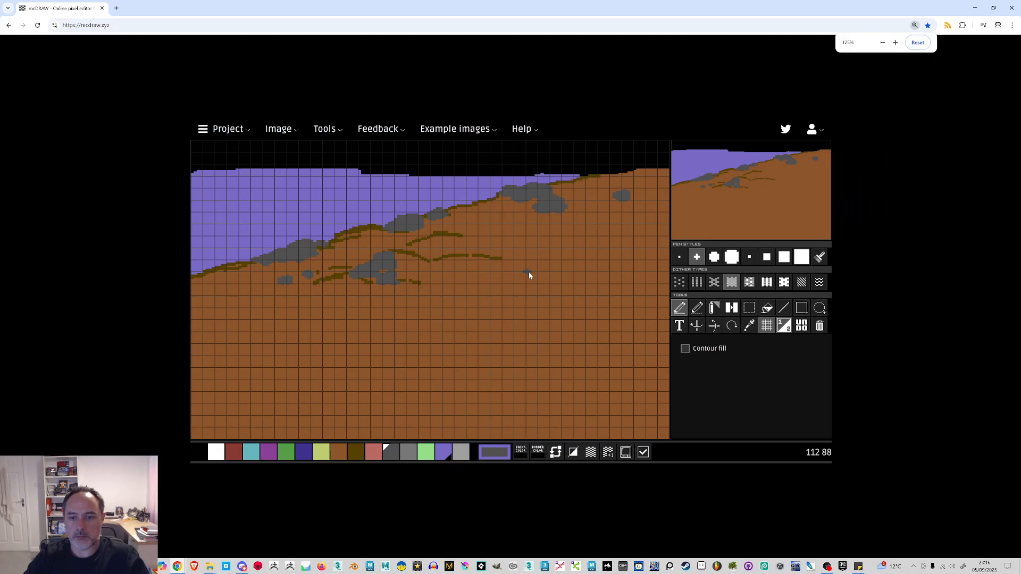
key("ctrl+minus")
key("ctrl+minus")
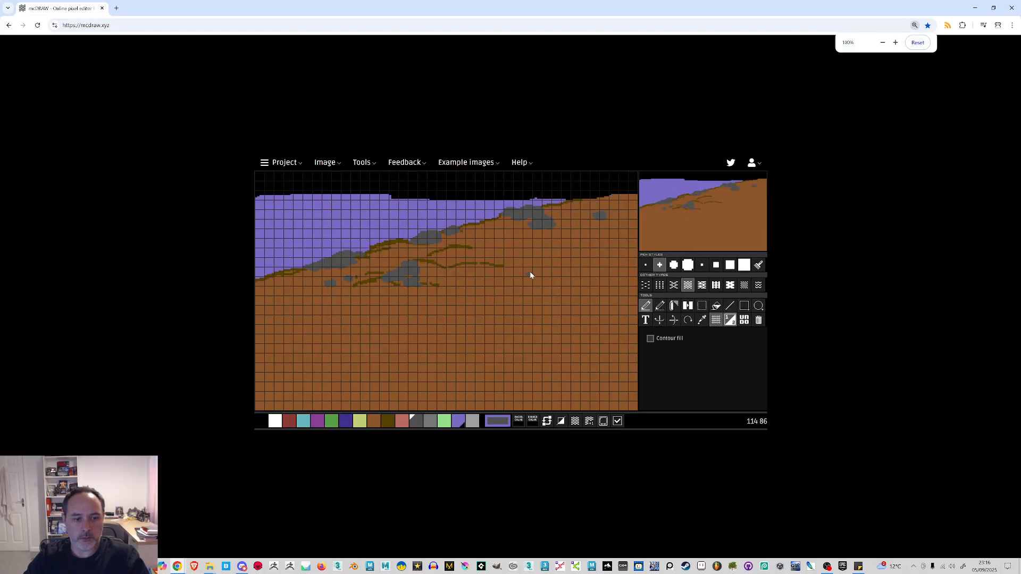
key("ctrl+plus")
key("ctrl+plus")
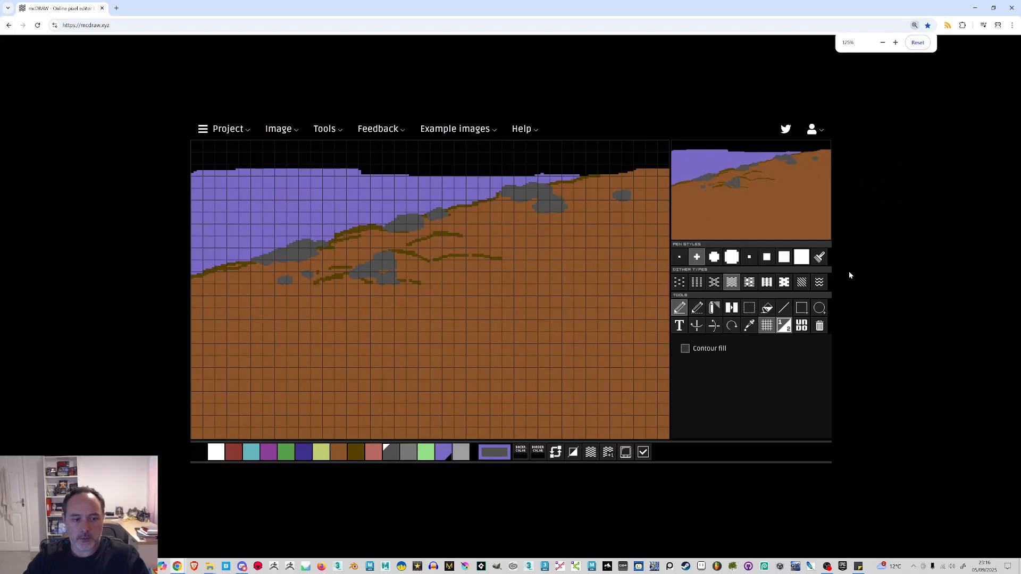
key("ctrl+plus")
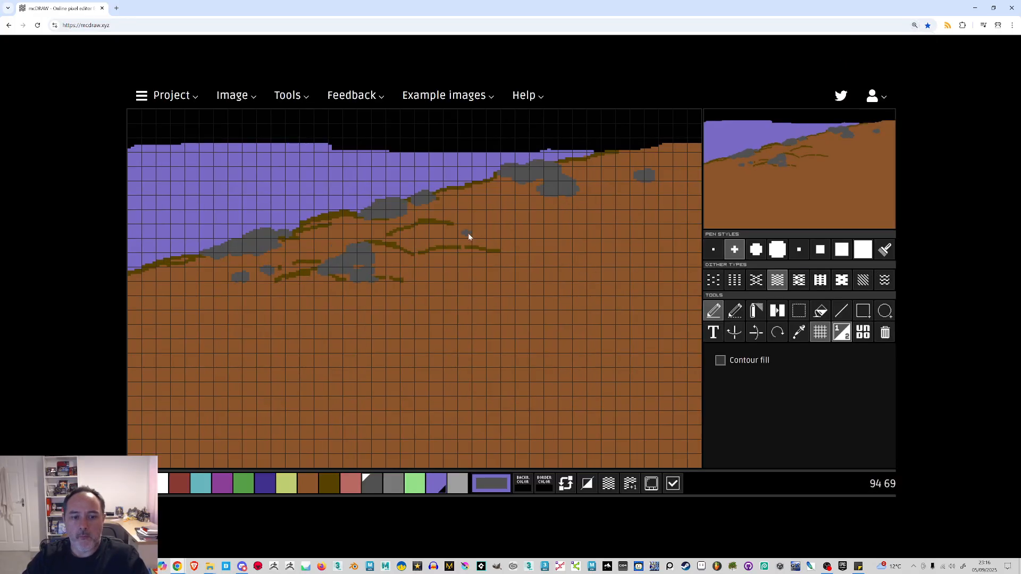
Paint two more dark grey rocks mid-slope and dot green vegetation tufts beside the rocks and contours with the smallest round pen
mouse_move(474, 227)
left_mouse_down()
mouse_move(517, 237)
mouse_move(515, 250)
left_mouse_up()
left_click(244, 483)
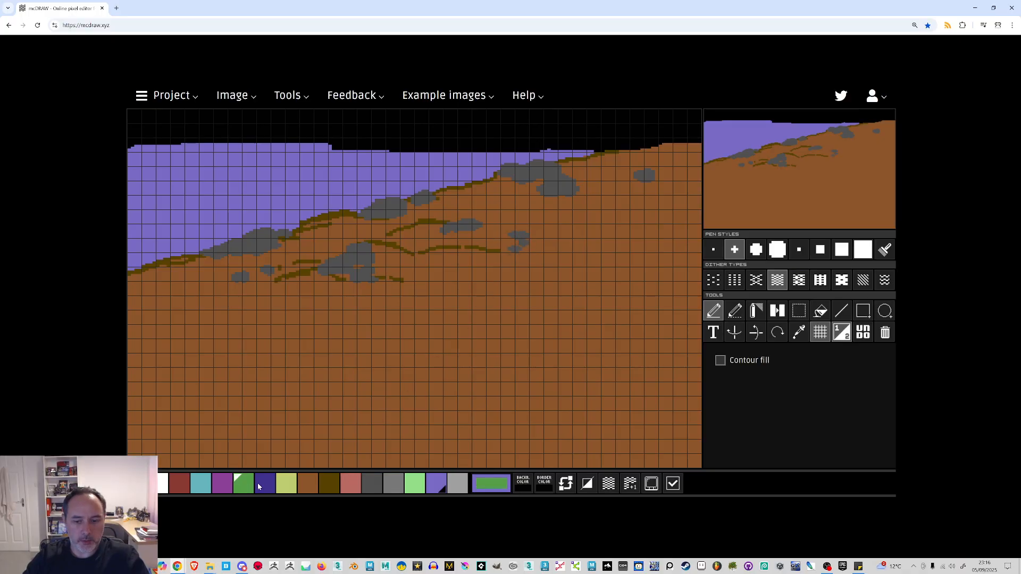
left_click(713, 249)
left_click_drag(503, 231, 498, 227)
left_click_drag(398, 269, 402, 265)
left_click_drag(322, 279, 330, 277)
left_click_drag(192, 258, 192, 259)
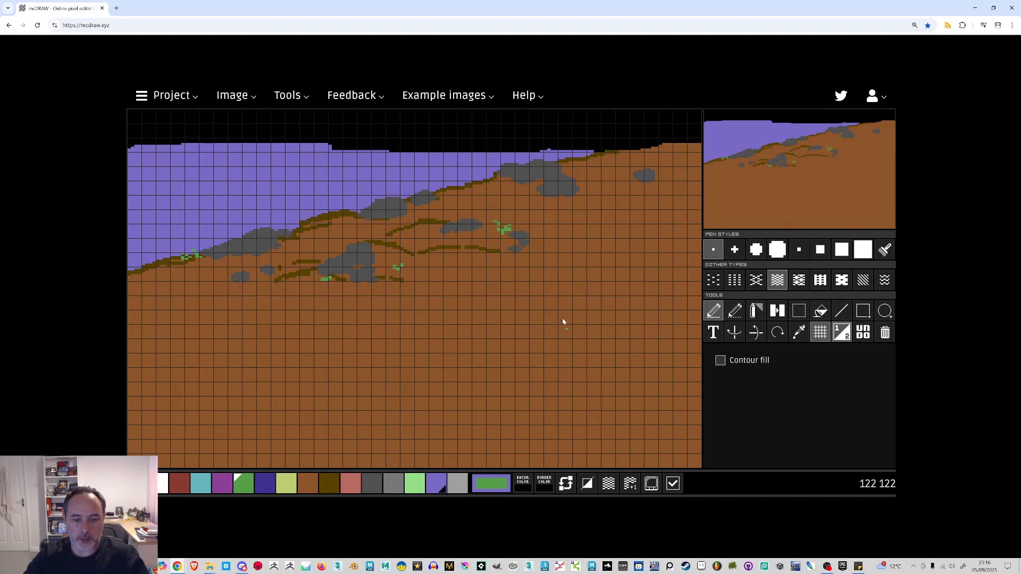
Draw a straight black line across the lower slope with the second-largest square pen and flood-fill the strip beneath it black
left_click(818, 259)
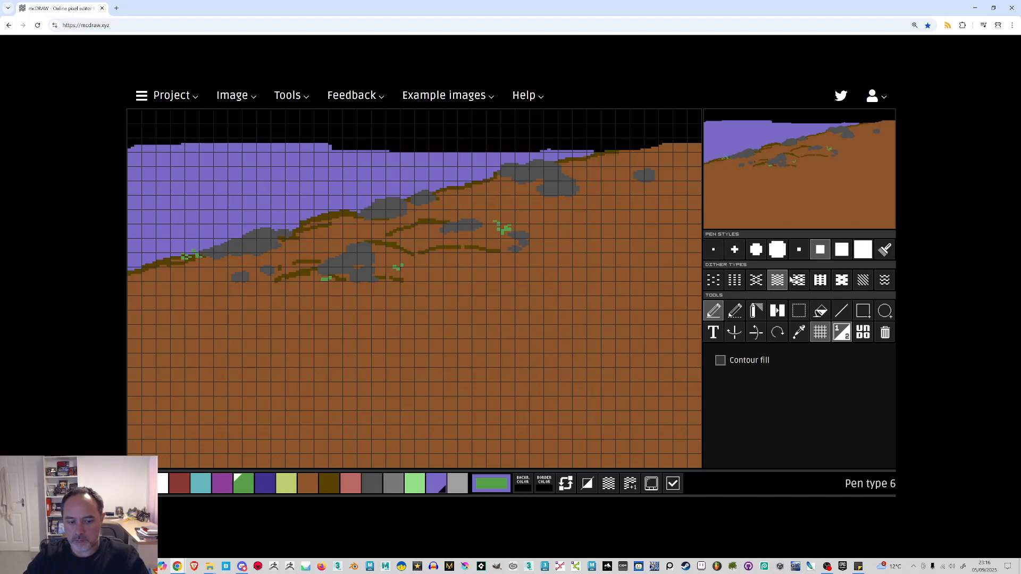
left_click(137, 483)
left_click(844, 255)
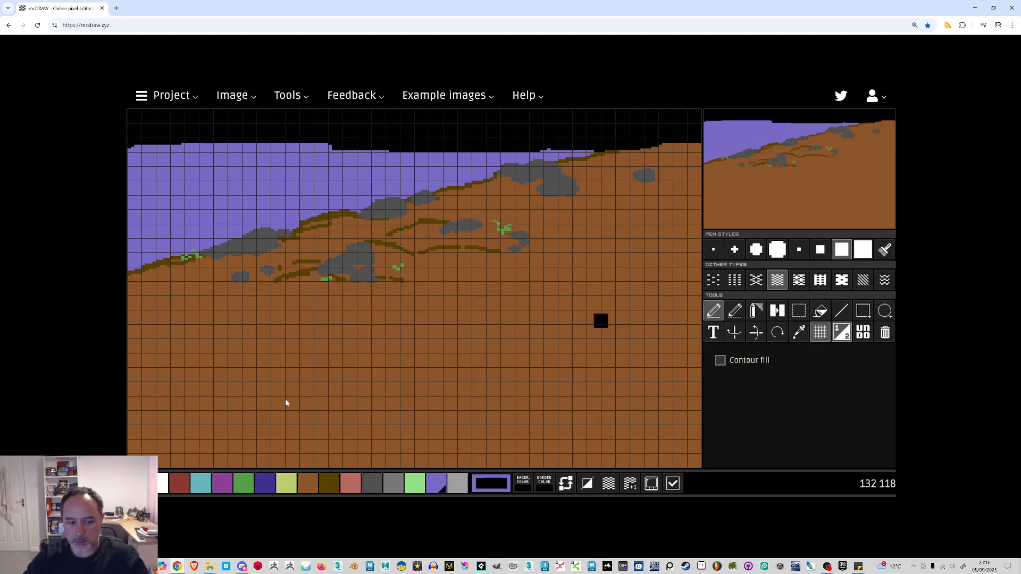
left_click_drag(136, 432, 589, 431)
left_click(865, 332)
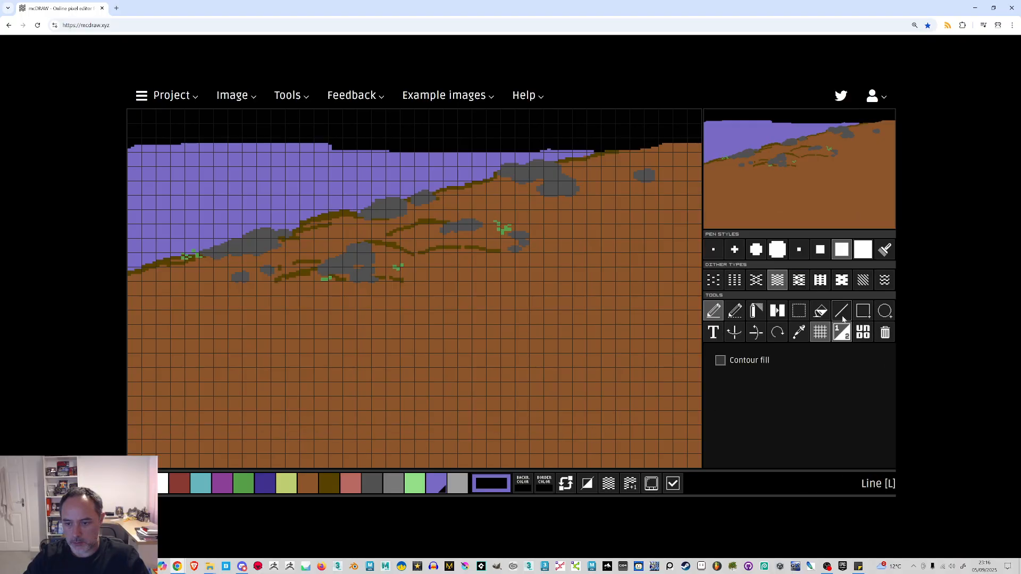
left_click(842, 311)
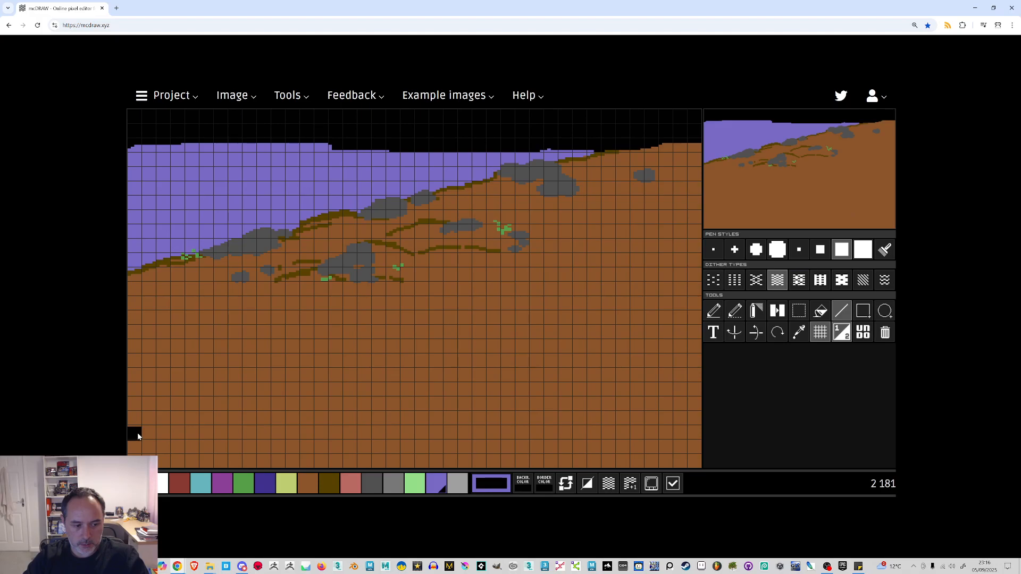
left_click_drag(137, 432, 695, 430)
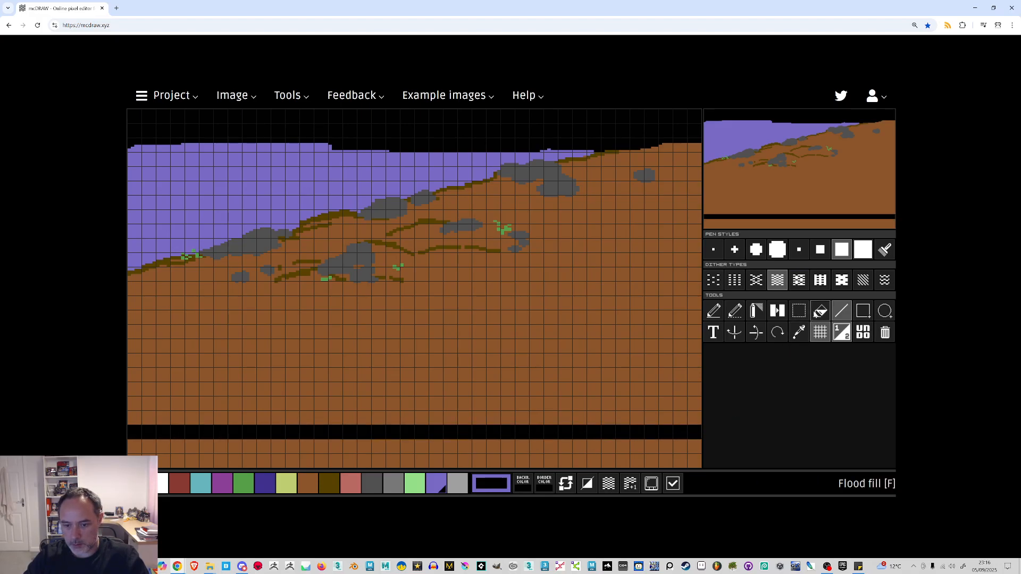
left_click(820, 311)
left_click(644, 457)
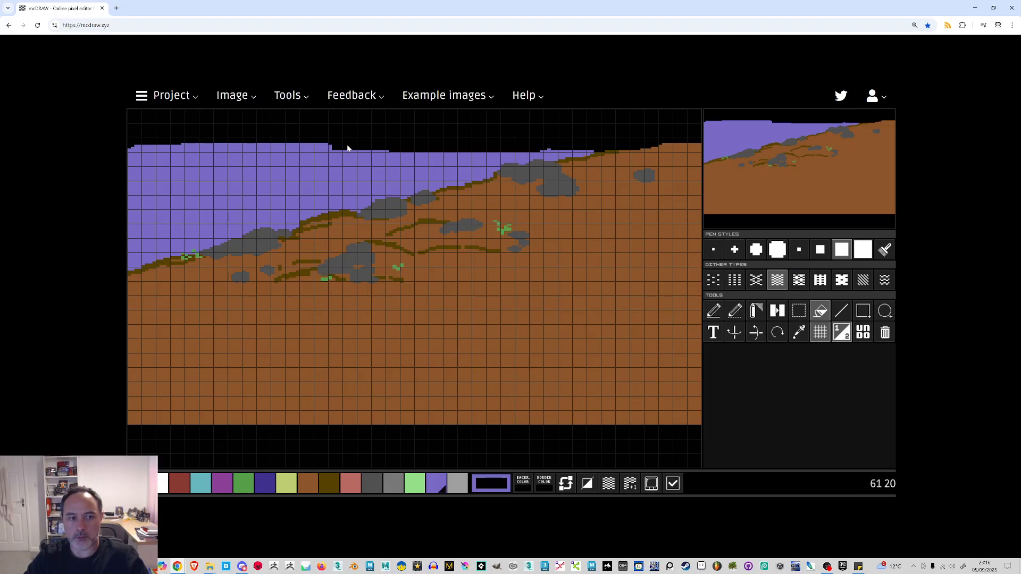
Trim the uneven top of the sky and slope with a straight black line across the full canvas width, undoing the first attempt
left_click(841, 312)
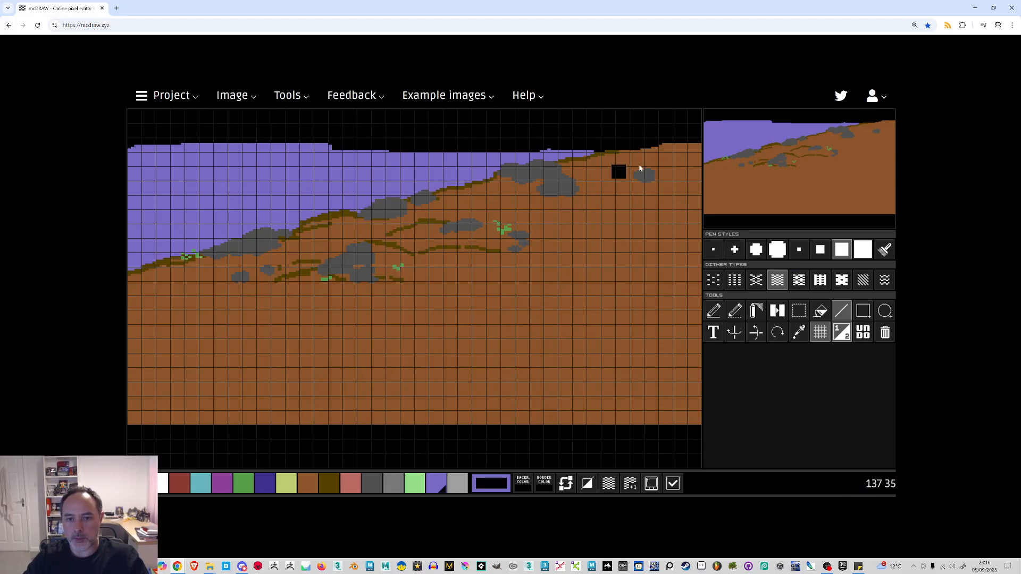
left_click_drag(696, 145, 133, 151)
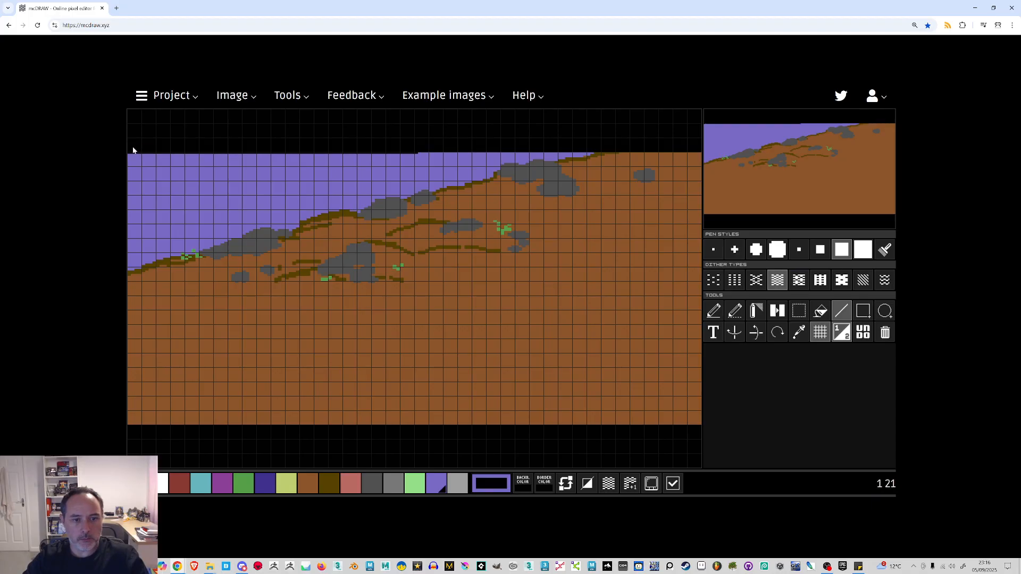
left_click(863, 332)
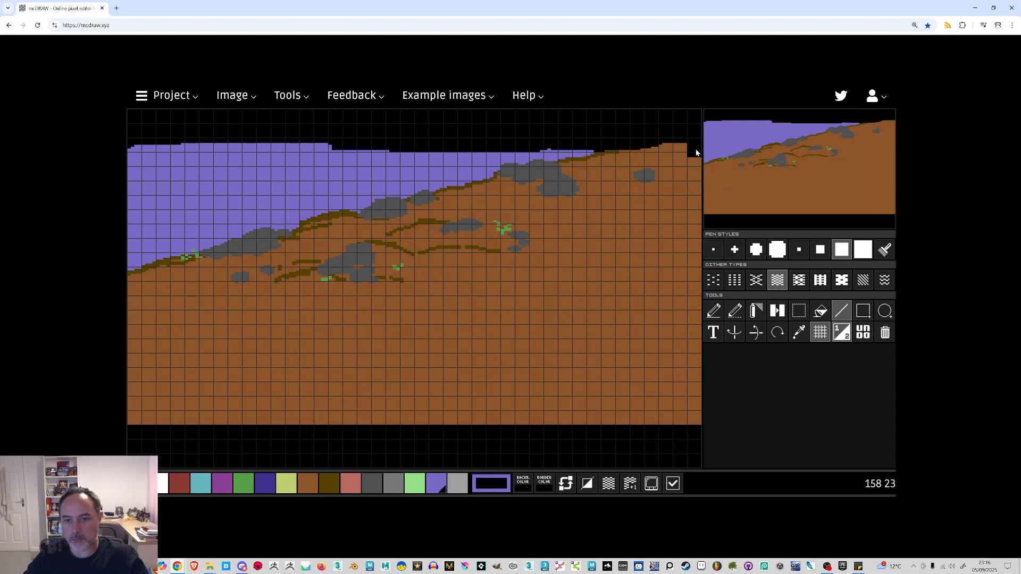
mouse_move(677, 148)
left_mouse_down()
mouse_move(255, 142)
mouse_move(136, 151)
left_mouse_up()
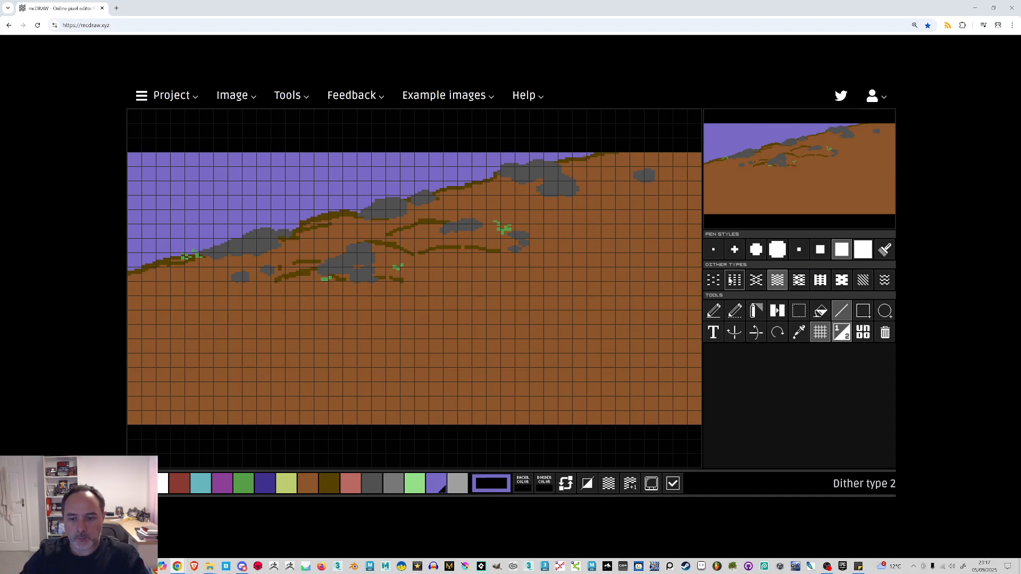
Paint dark grey rocks on the right part of the slope and along its left end with the medium square and plus-shaped pens
left_click(373, 481)
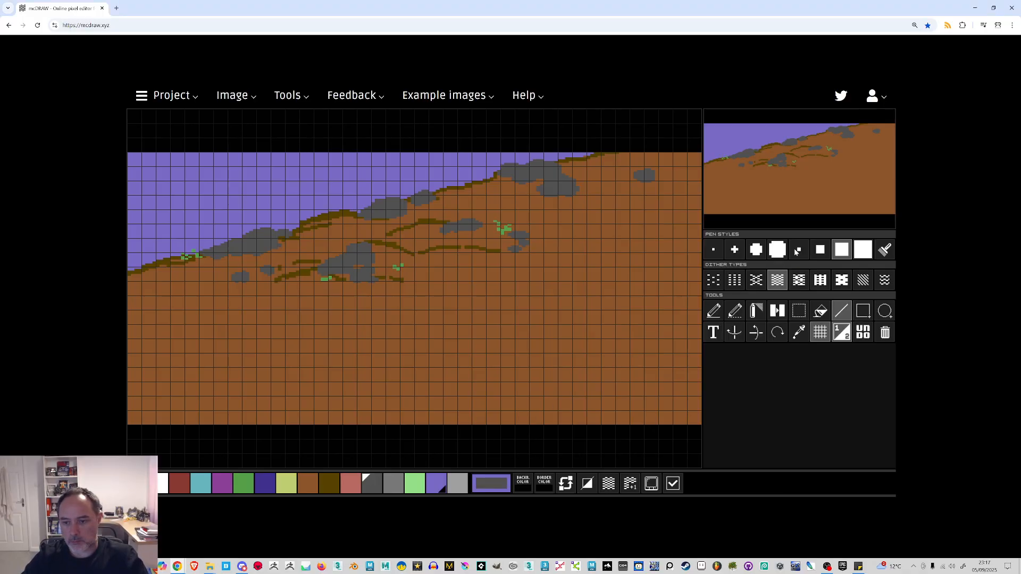
left_click(819, 250)
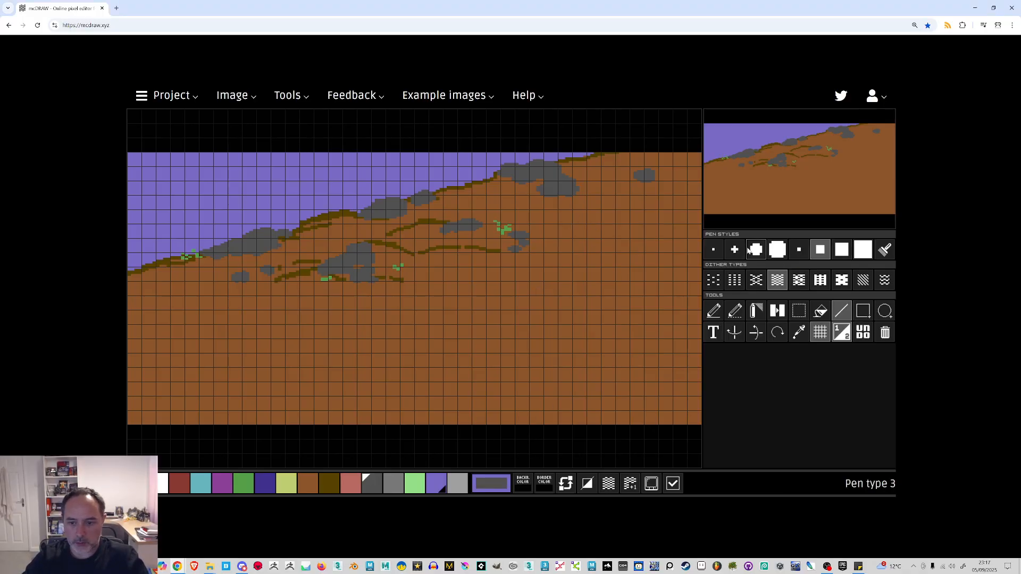
left_click(713, 311)
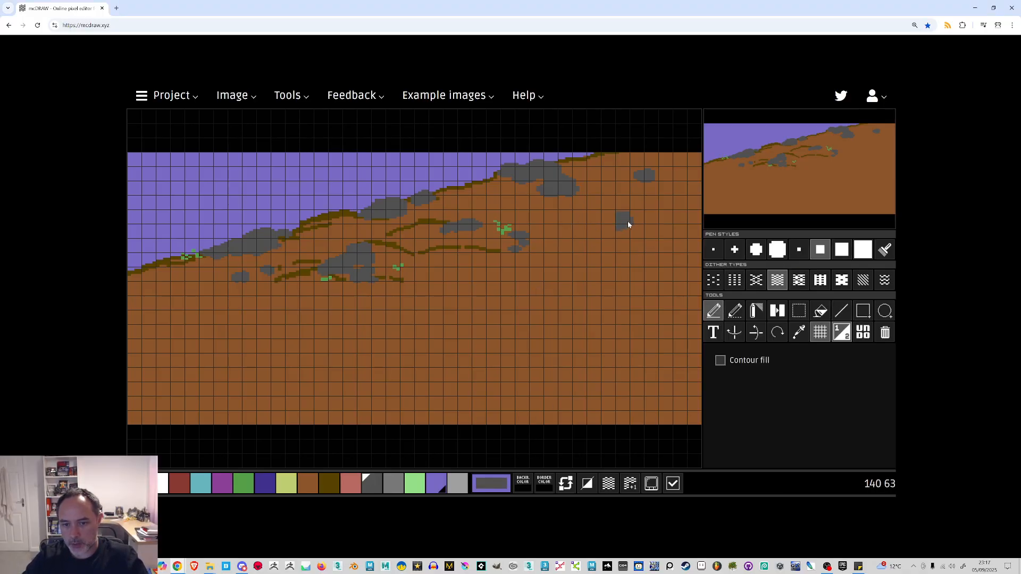
left_click(634, 222)
left_click(732, 250)
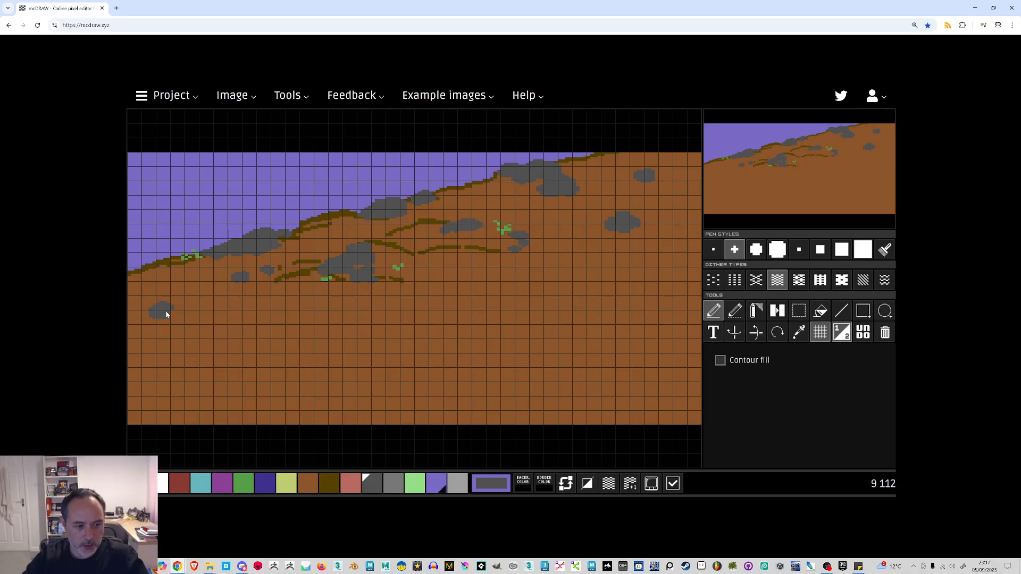
mouse_move(148, 281)
left_mouse_down()
mouse_move(134, 279)
mouse_move(134, 268)
mouse_move(162, 275)
left_mouse_up()
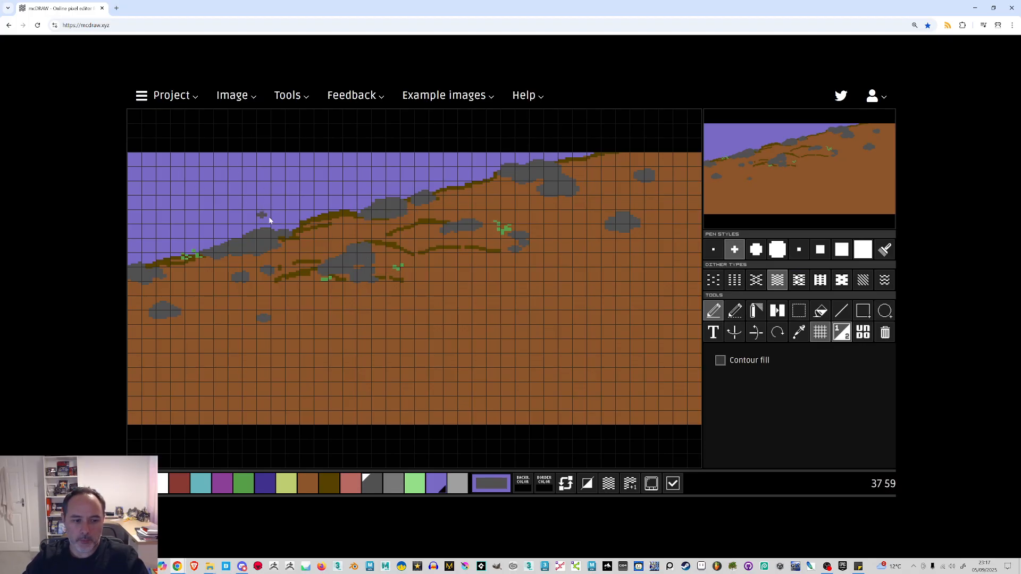
Draw a small flattened dark brown shape in the sky above the left slope with the smallest round pen
left_click(325, 484)
left_click(713, 249)
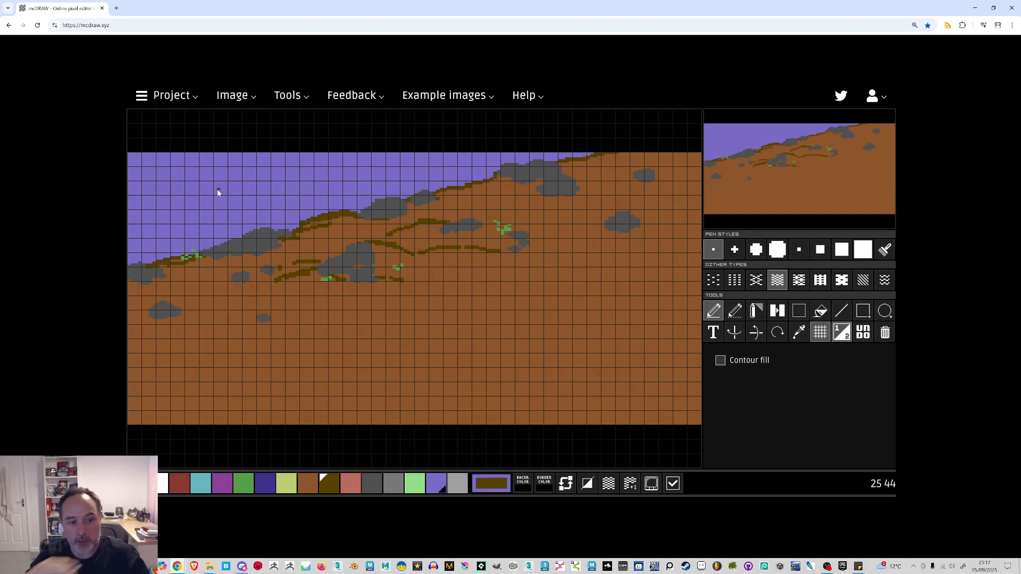
mouse_move(226, 195)
left_mouse_down()
mouse_move(212, 198)
mouse_move(222, 198)
left_mouse_up()
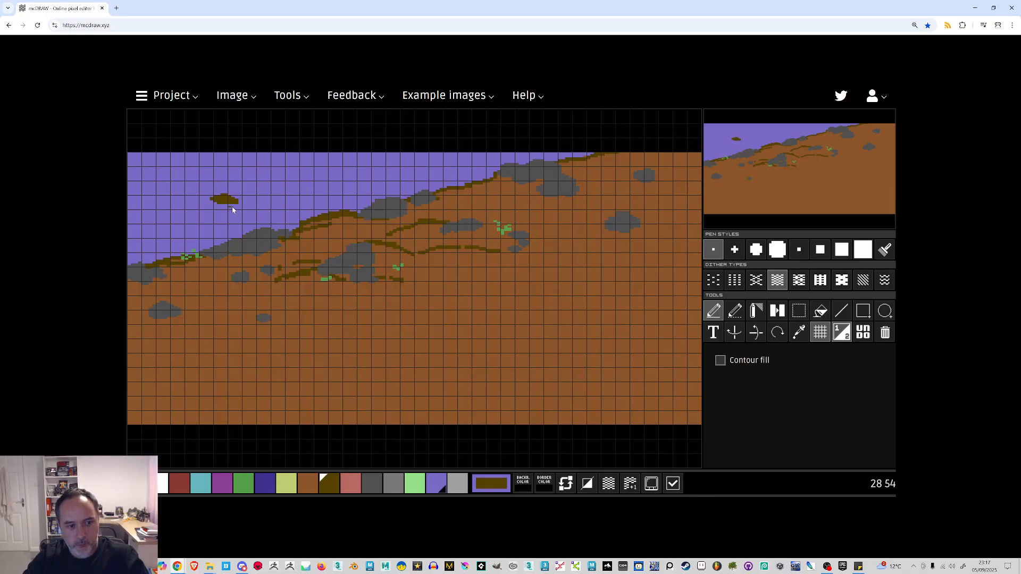
Add black pixel details to the brown shape in the sky, with a thin line beneath it and a short vertical mark on its right part
left_click(136, 483)
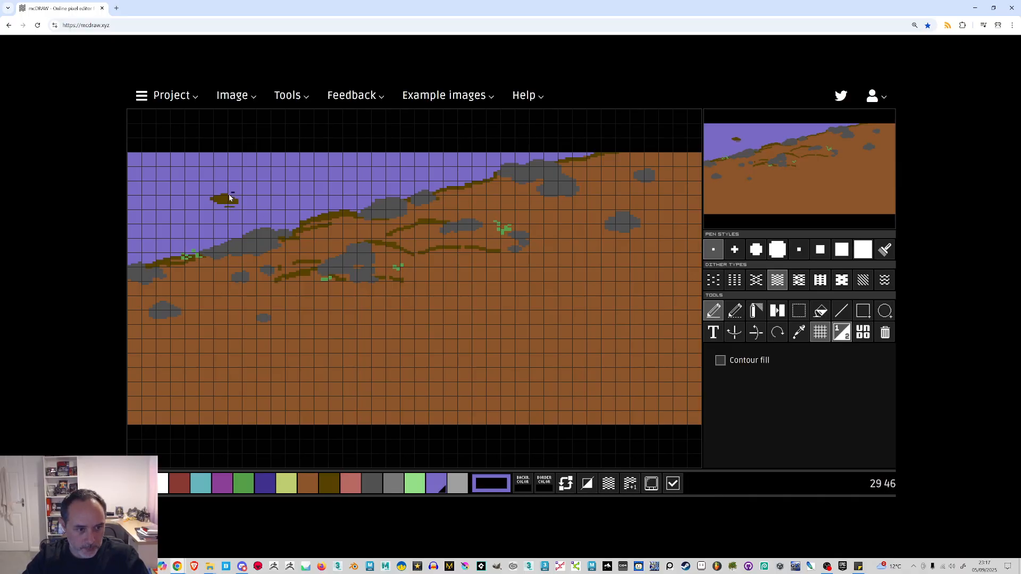
left_click_drag(229, 196, 229, 199)
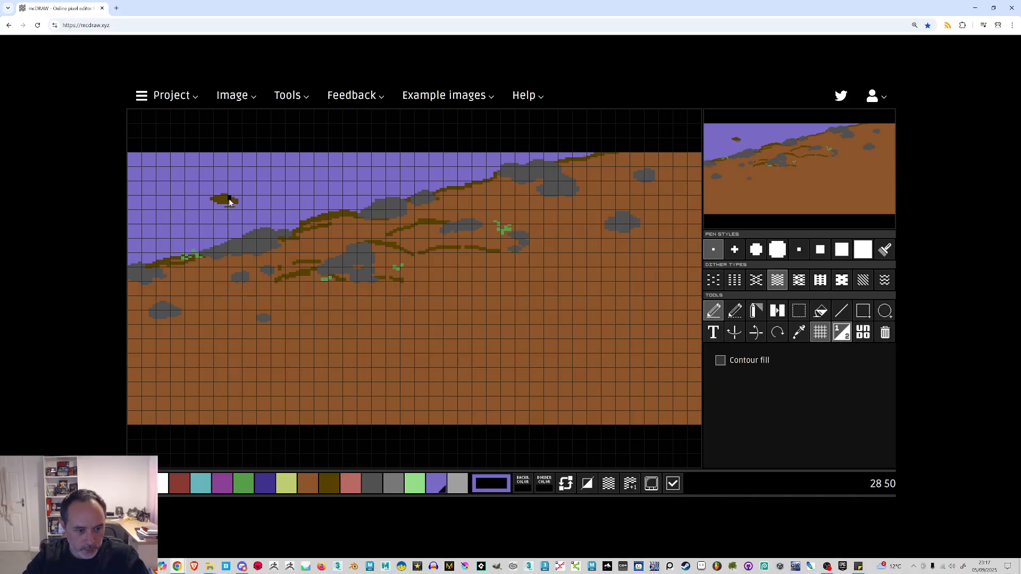
left_click(377, 485)
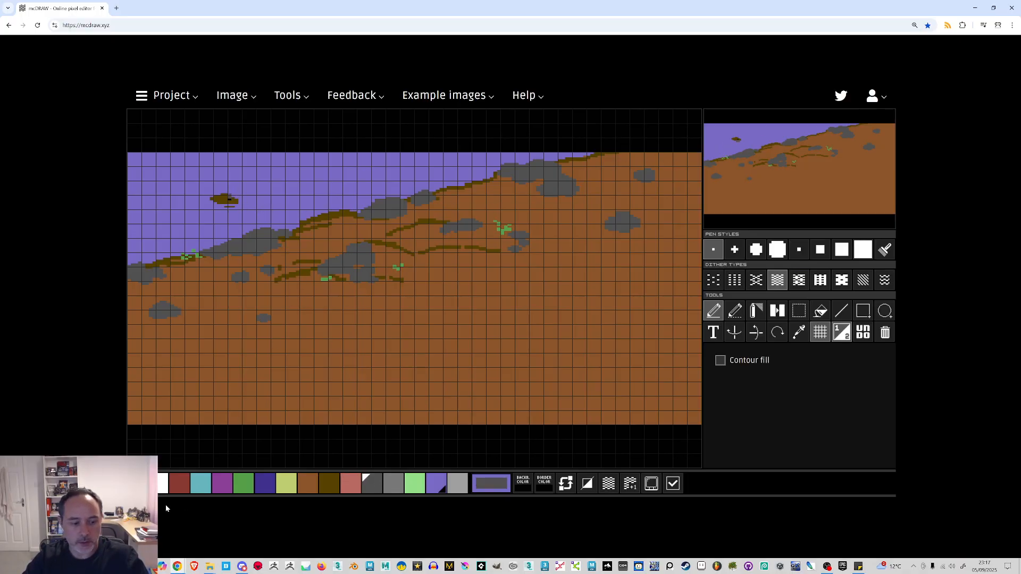
left_click(137, 484)
left_click_drag(229, 196, 230, 199)
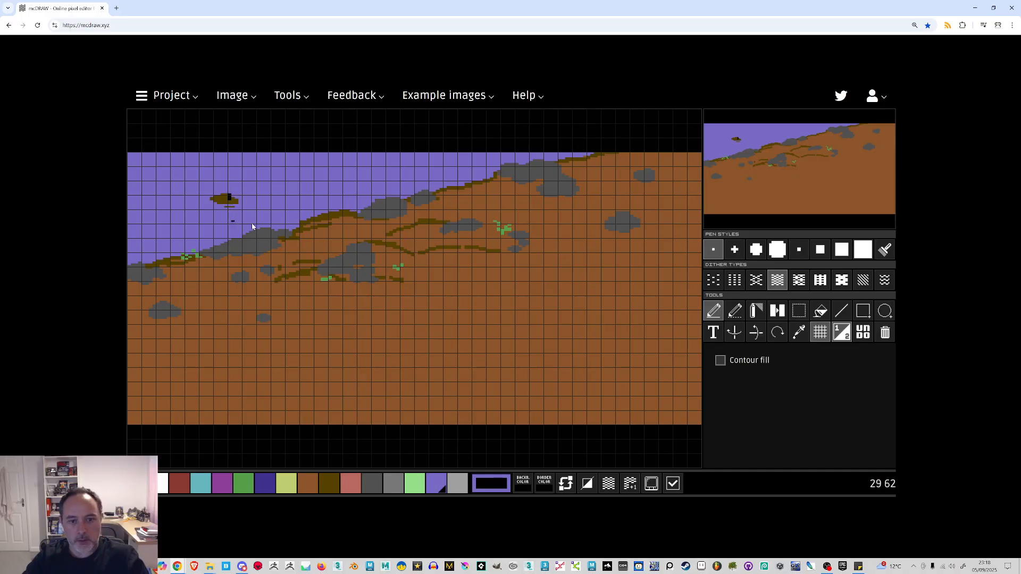
Paint black pixels along the underside and left edge of the small brown boat
left_click(194, 211)
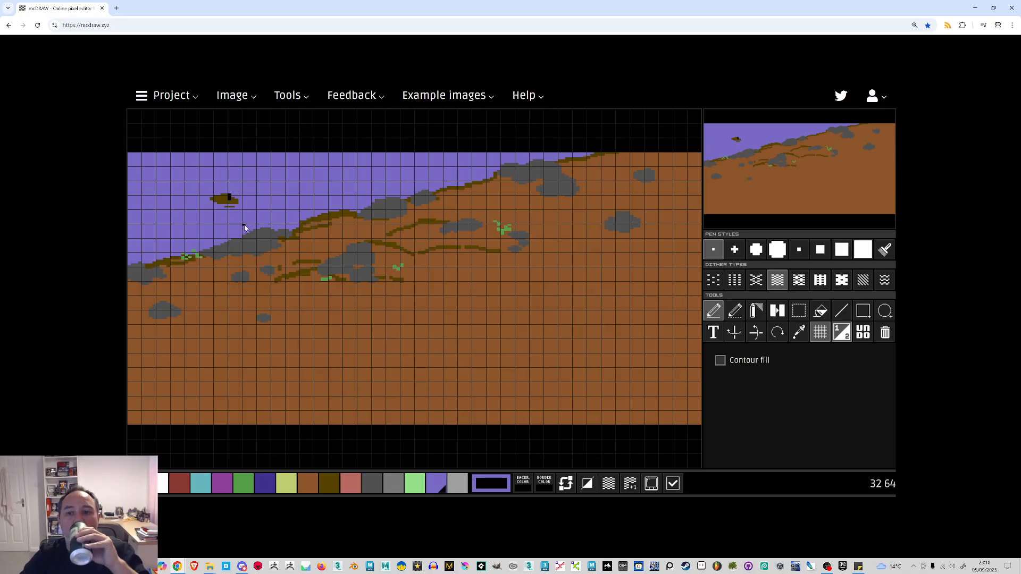
left_click_drag(238, 208, 222, 205)
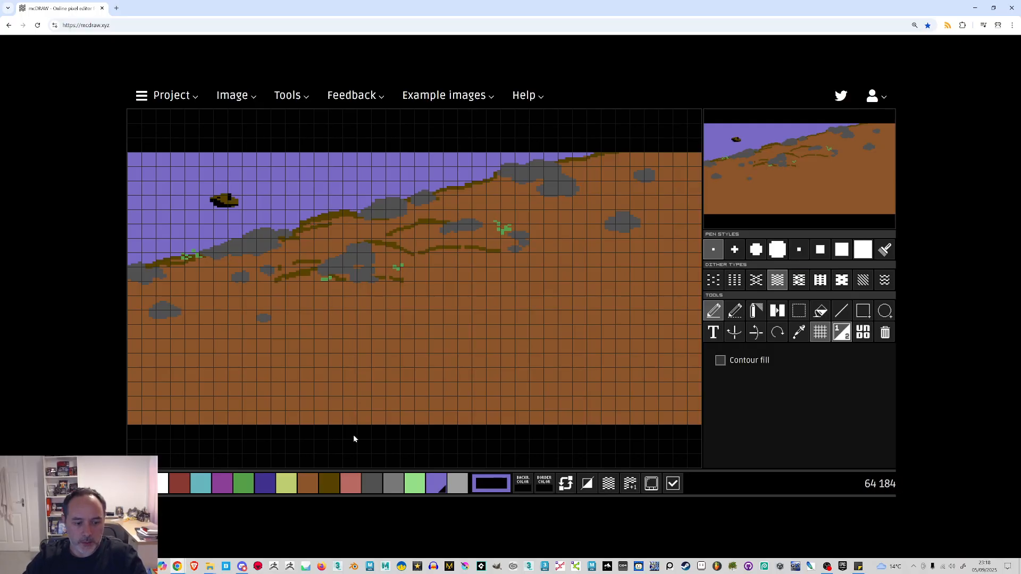
Paint a light yellow reflection of horizontal streaks, narrowing downwards, from the upper edge of the blue area above the slope
left_click(285, 480)
mouse_move(336, 154)
left_mouse_down()
mouse_move(292, 156)
mouse_move(354, 163)
mouse_move(283, 164)
mouse_move(374, 168)
mouse_move(319, 175)
mouse_move(359, 176)
mouse_move(313, 185)
mouse_move(338, 187)
mouse_move(321, 191)
mouse_move(335, 197)
mouse_move(335, 185)
mouse_move(294, 173)
mouse_move(321, 169)
mouse_move(303, 156)
mouse_move(317, 169)
mouse_move(352, 158)
left_mouse_up()
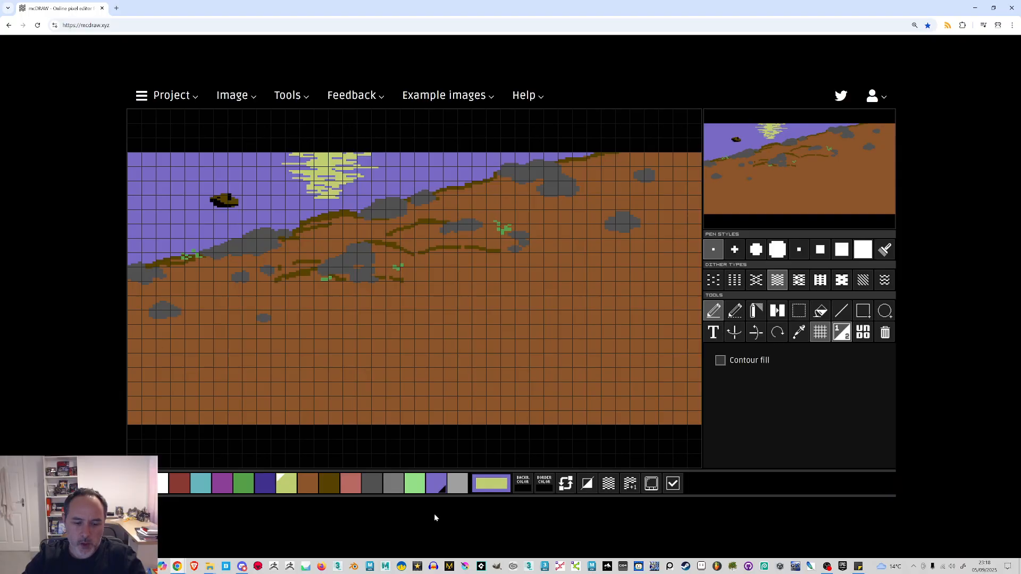
Draw a straight cyan horizon line from the upper rocks to the left canvas edge and fill everything above it with cyan
left_click(199, 484)
key("l")
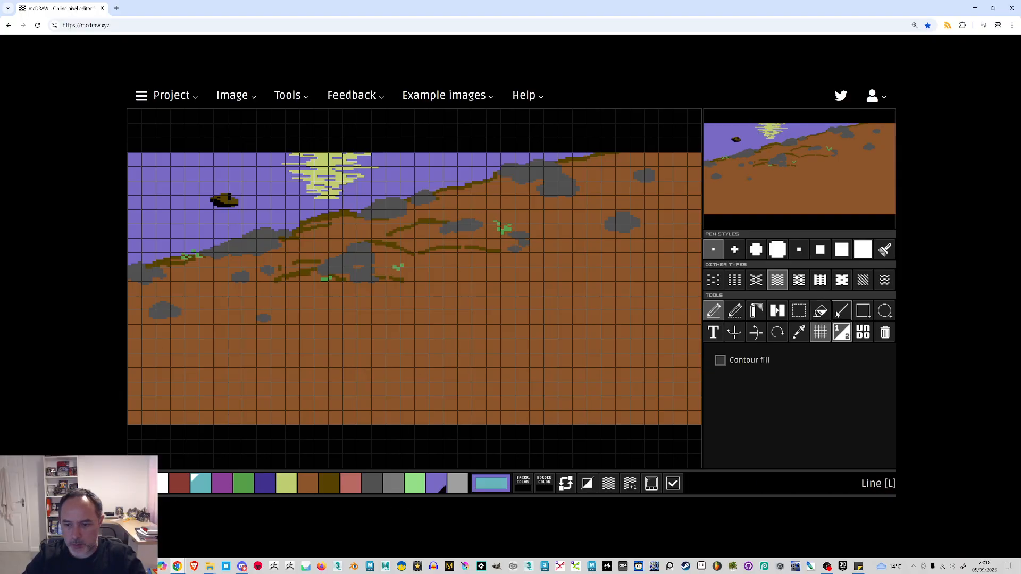
left_click_drag(499, 168, 142, 169)
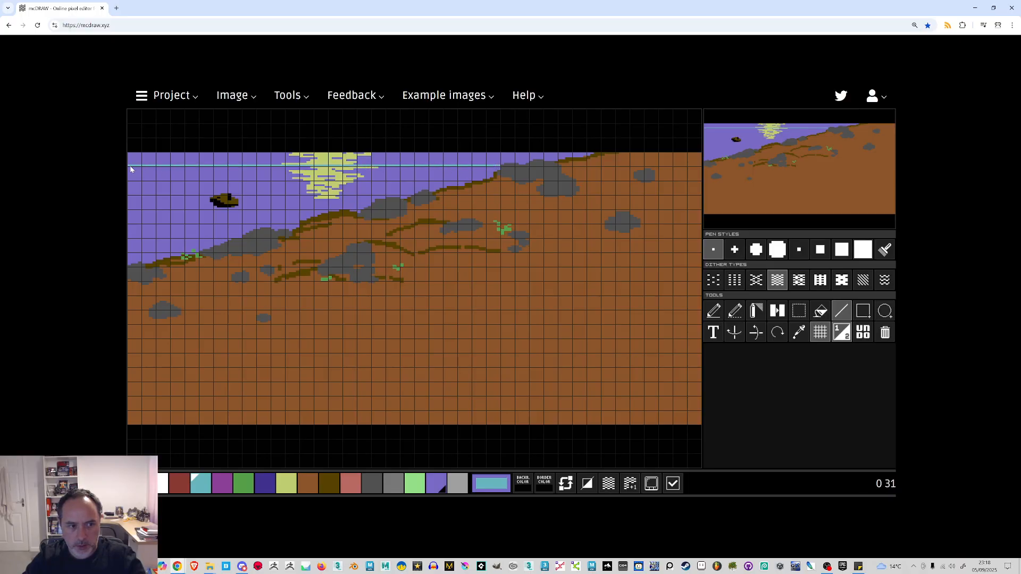
left_click(820, 310)
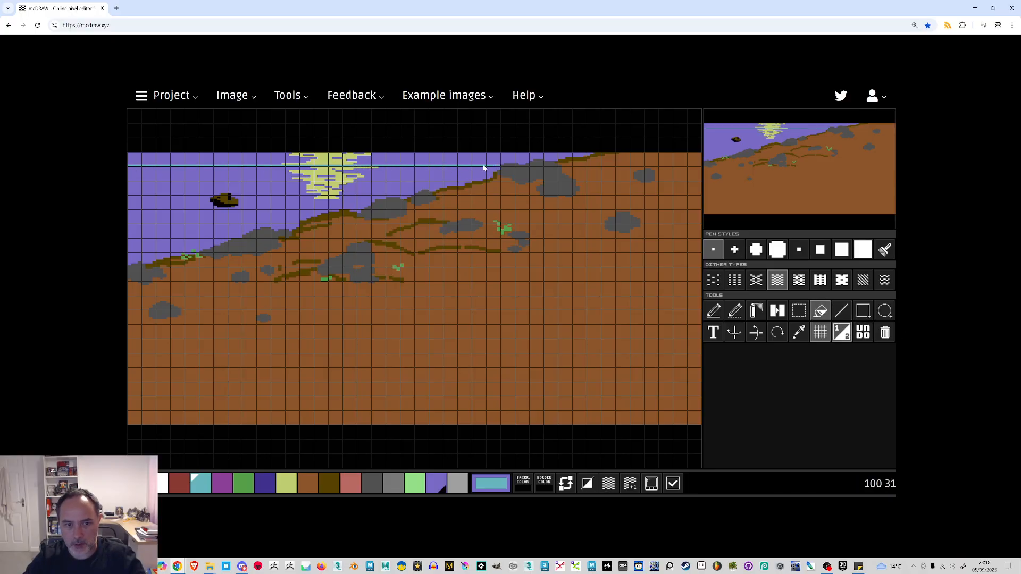
left_click(455, 163)
left_click(185, 162)
left_click(350, 161)
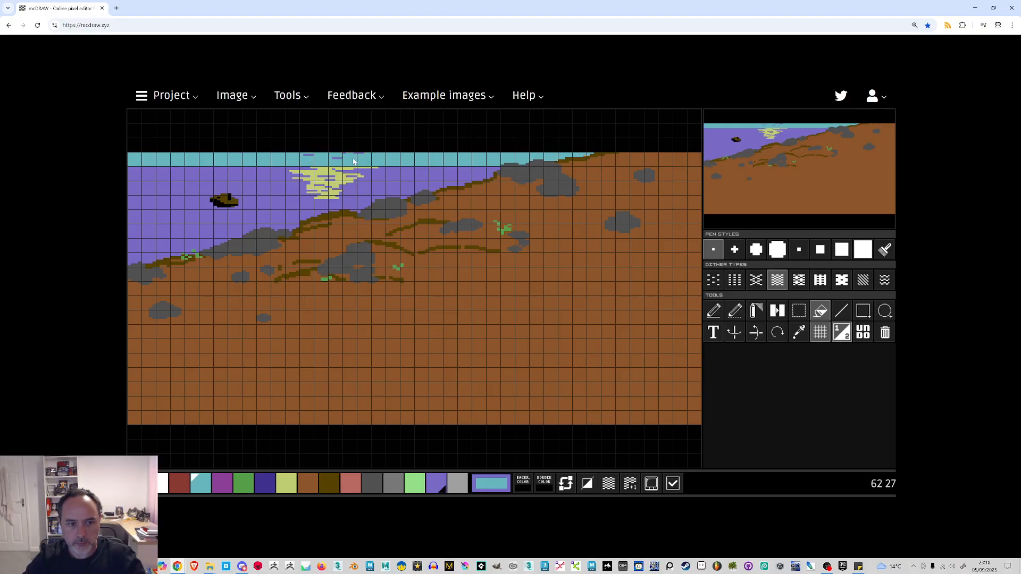
left_click(356, 155)
left_click(340, 158)
left_click(308, 155)
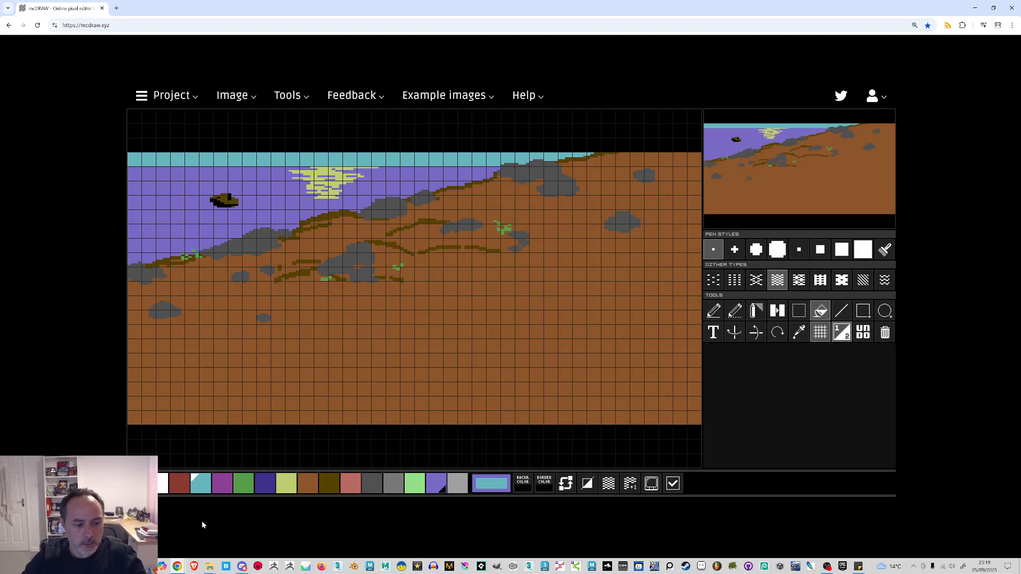
left_click(161, 484)
left_click(738, 251)
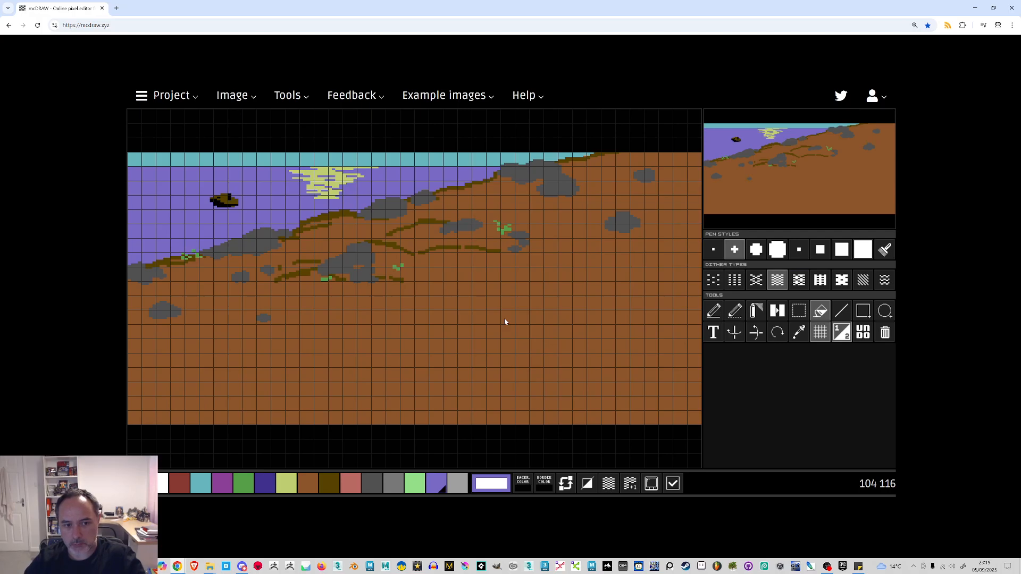
left_click(756, 250)
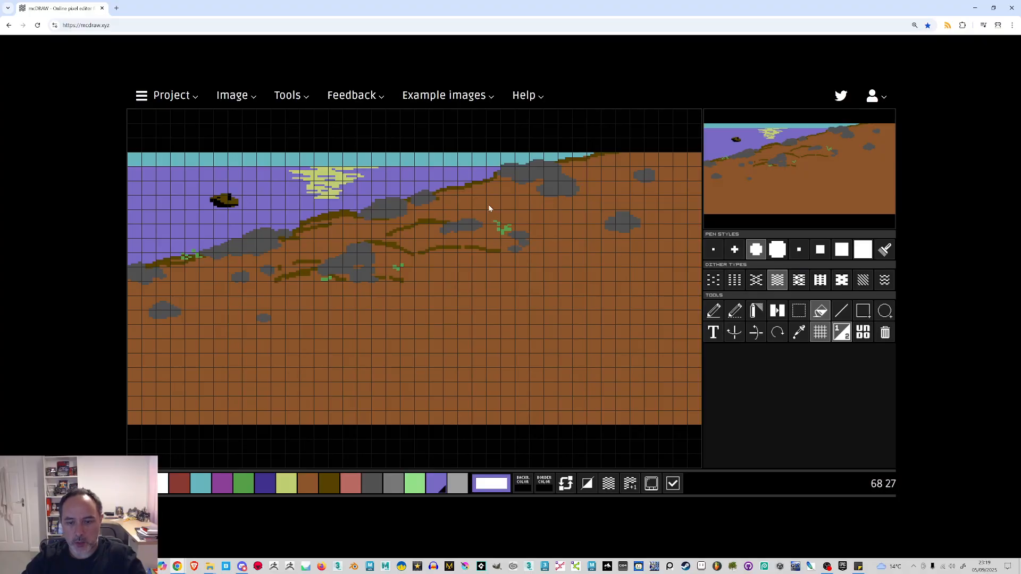
Draw cyan horizontal streaks through and around the yellow reflection with the smallest round pen in freehand mode
left_click(715, 311)
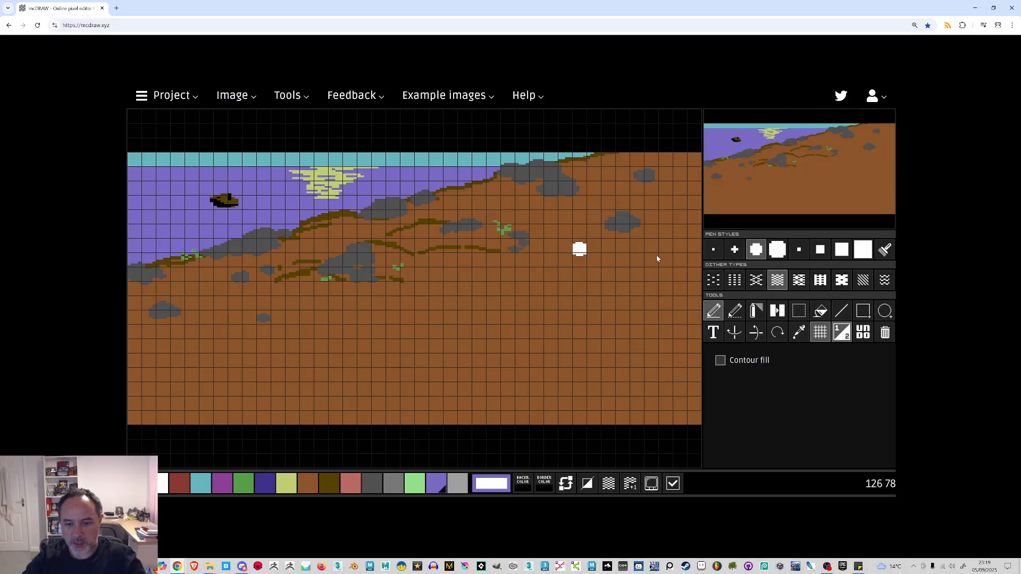
left_click(714, 249)
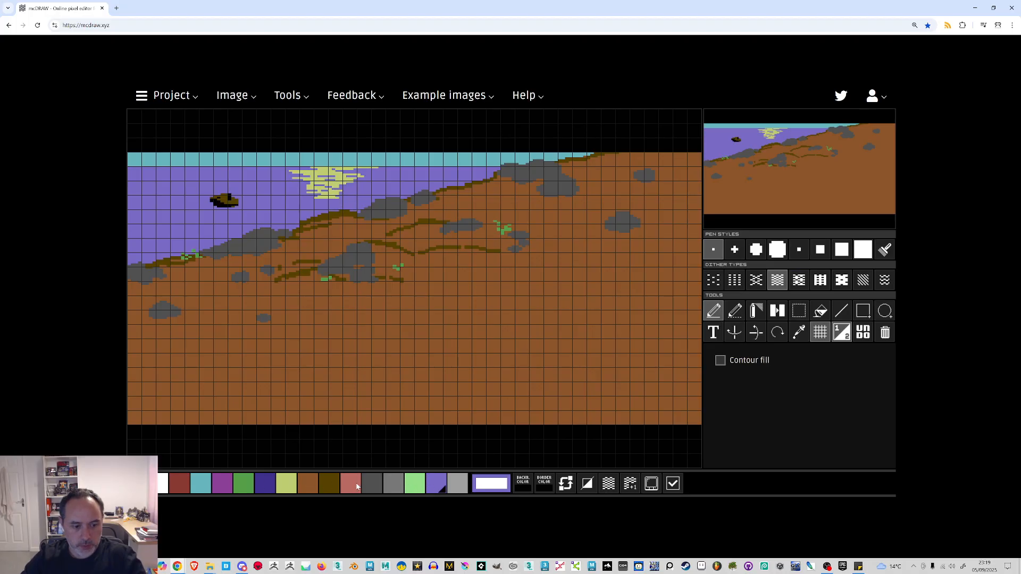
left_click(201, 489)
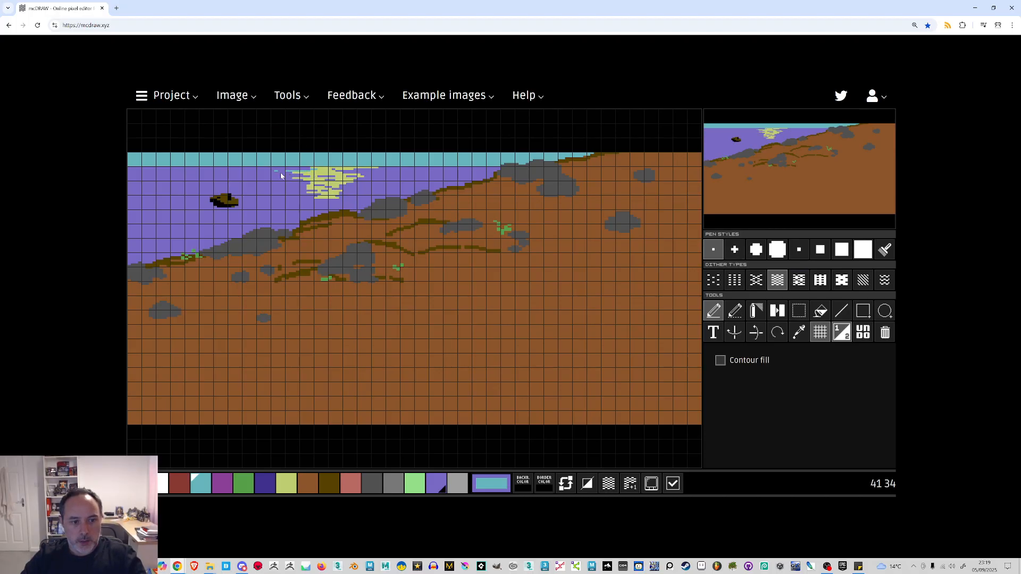
mouse_move(291, 179)
left_mouse_down()
mouse_move(312, 186)
mouse_move(285, 189)
mouse_move(341, 201)
left_mouse_up()
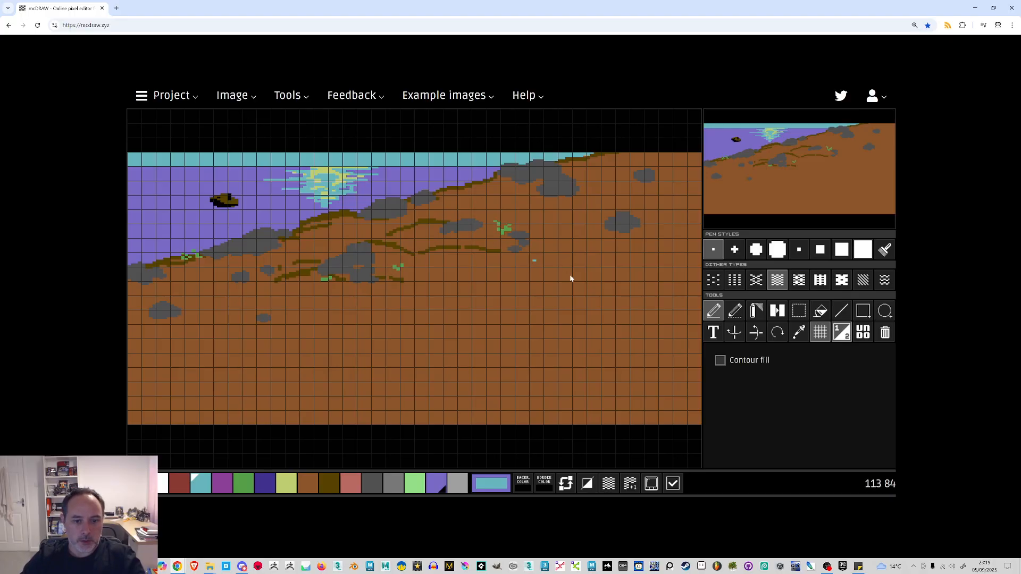
Check the picture for colour errors and compare the front and back pages
left_click(673, 483)
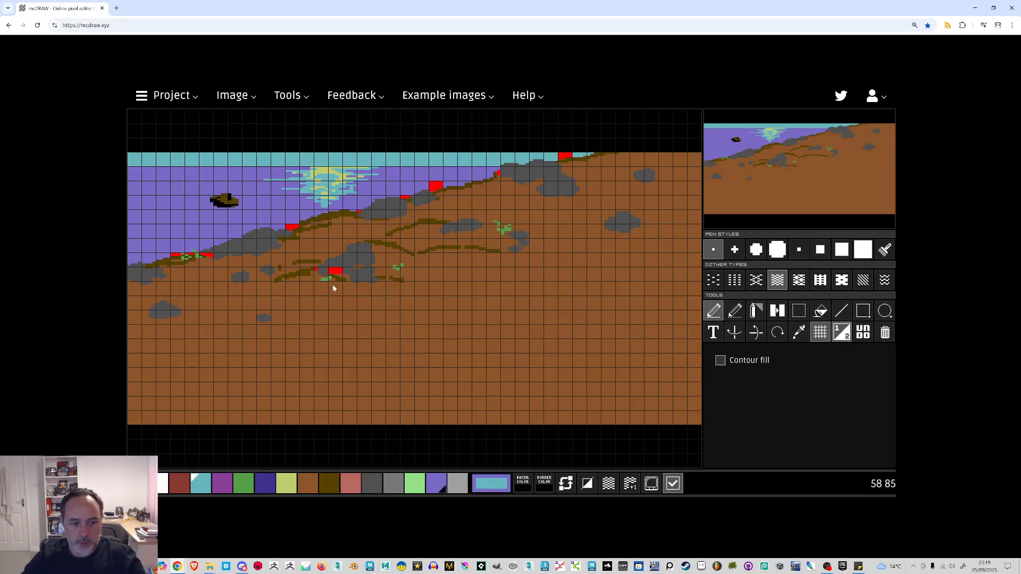
left_click(673, 483)
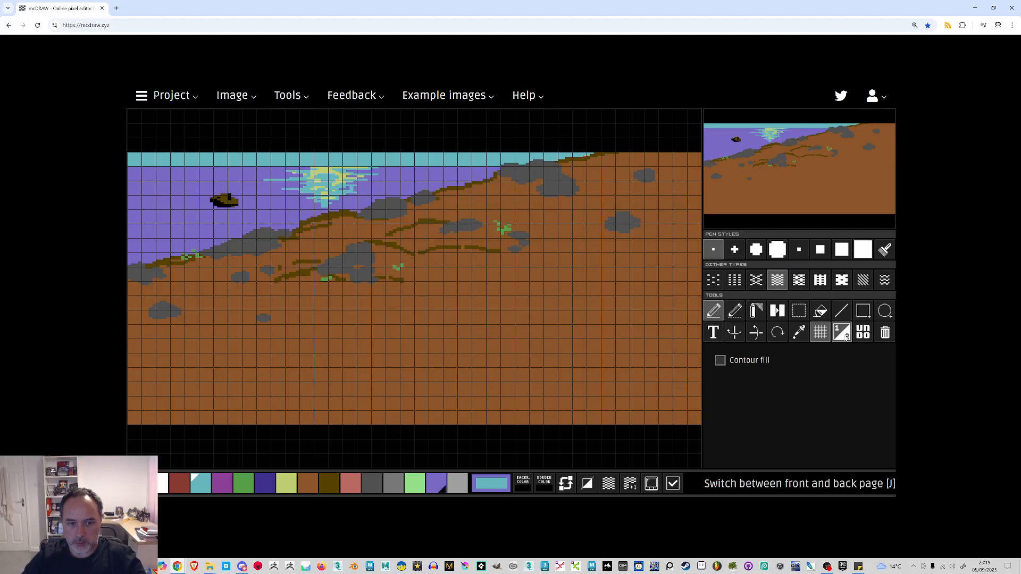
left_click(845, 337)
left_click(846, 338)
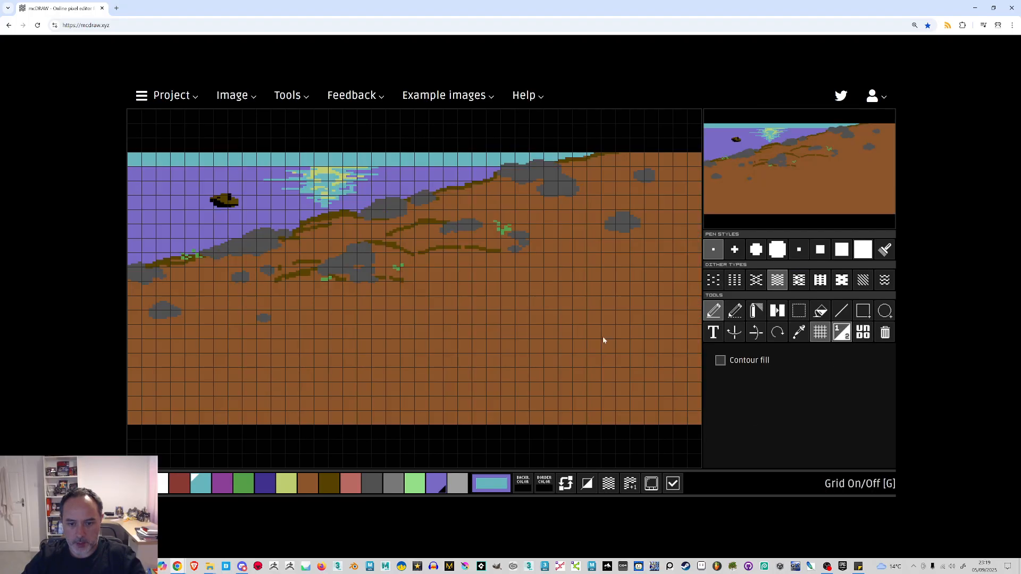
Export the picture as PNG, import that file from Downloads onto the other page with default settings, and check it for colour errors
left_click(234, 101)
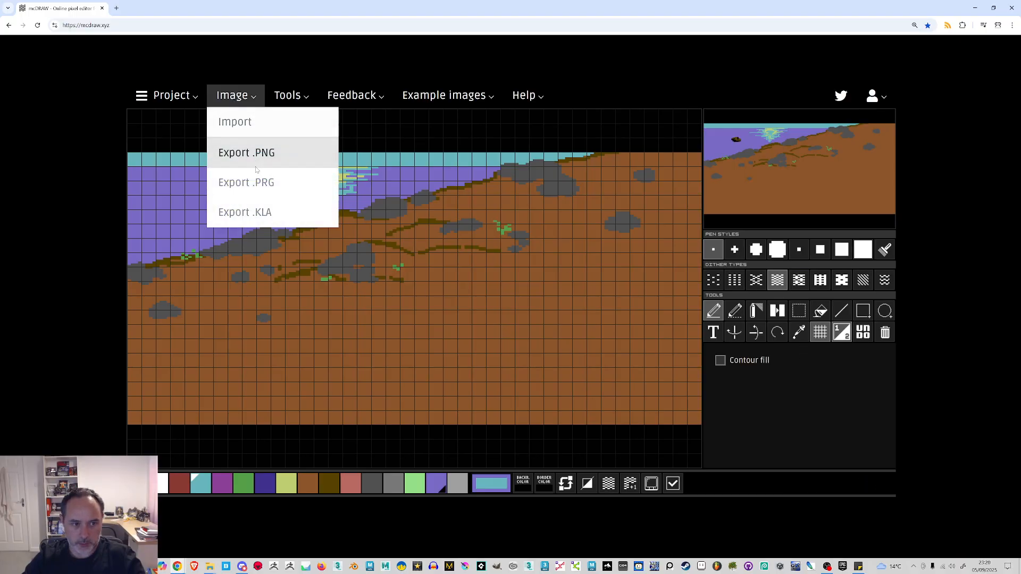
left_click(254, 154)
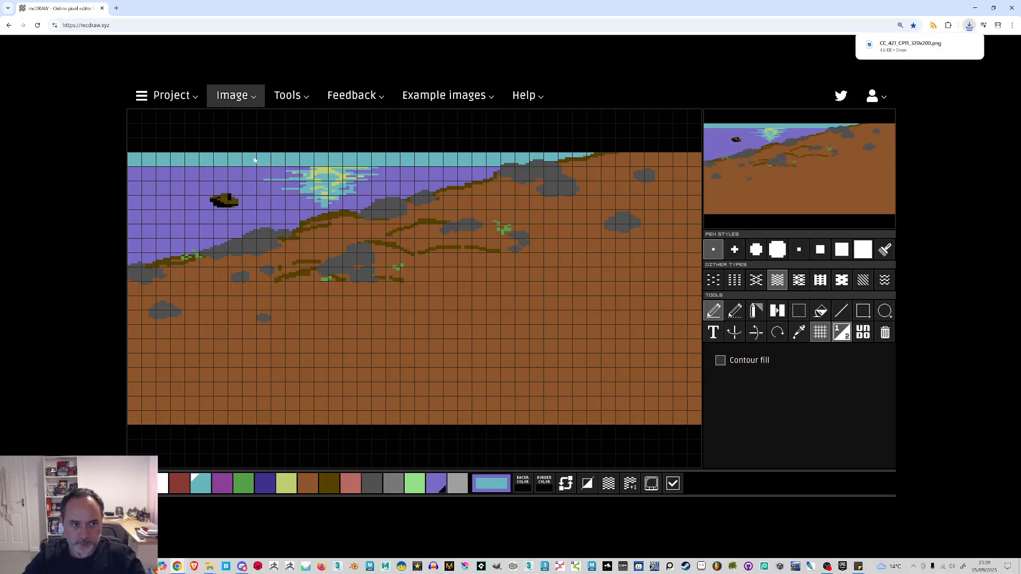
left_click(841, 332)
left_click(238, 101)
left_click(246, 126)
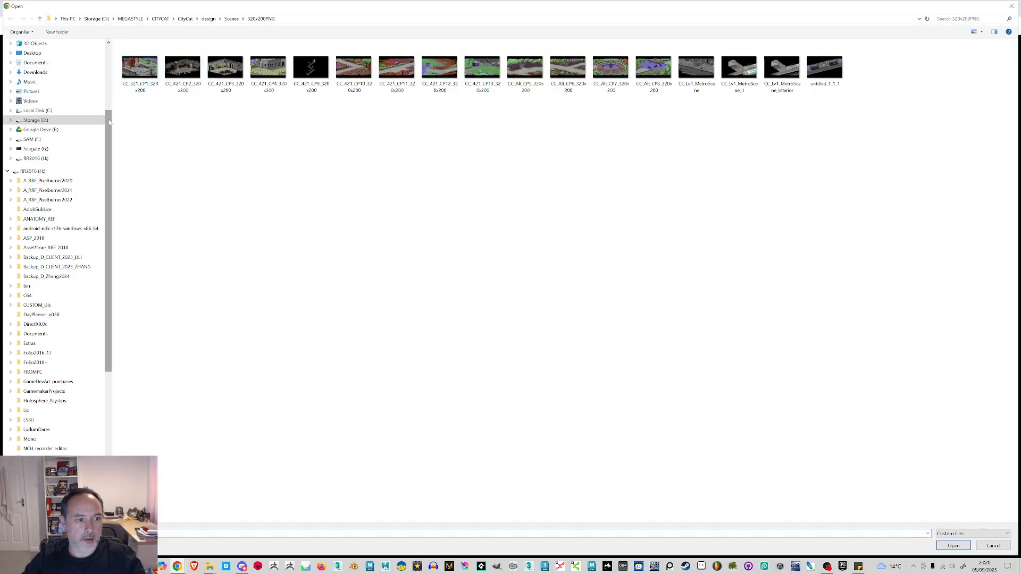
scroll(110, 123, "up", 4)
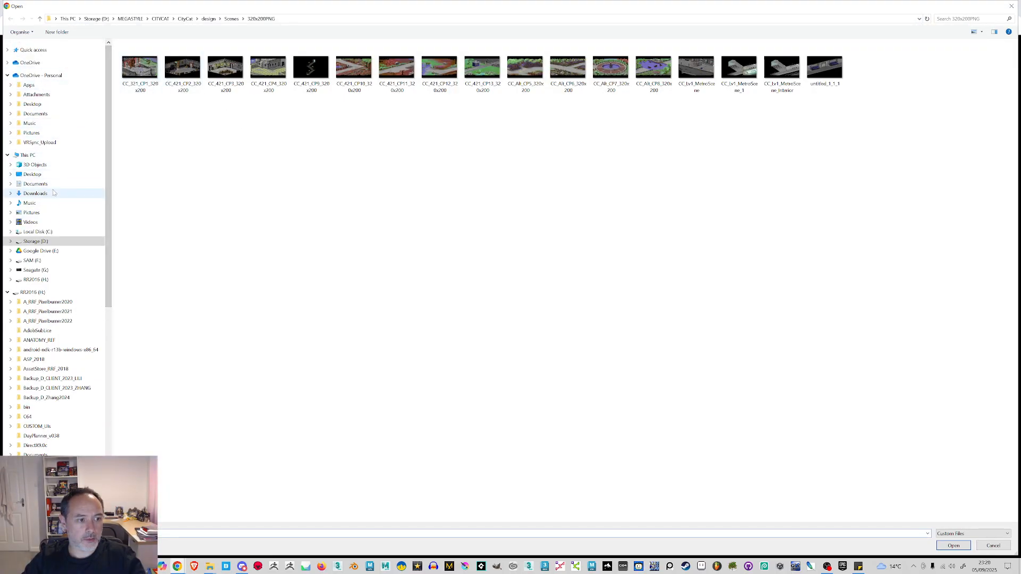
left_click(35, 193)
double_click(137, 74)
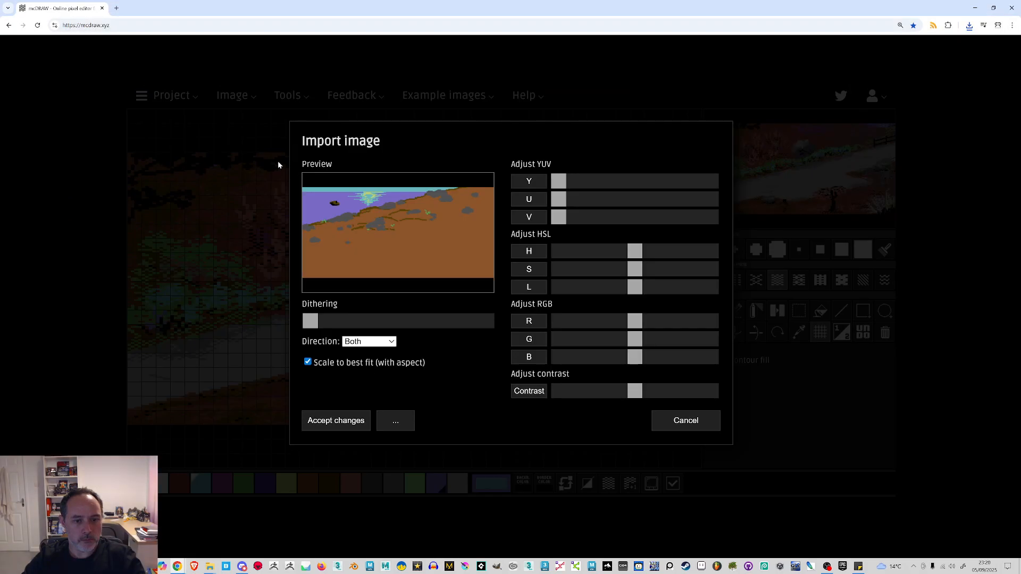
left_click(336, 425)
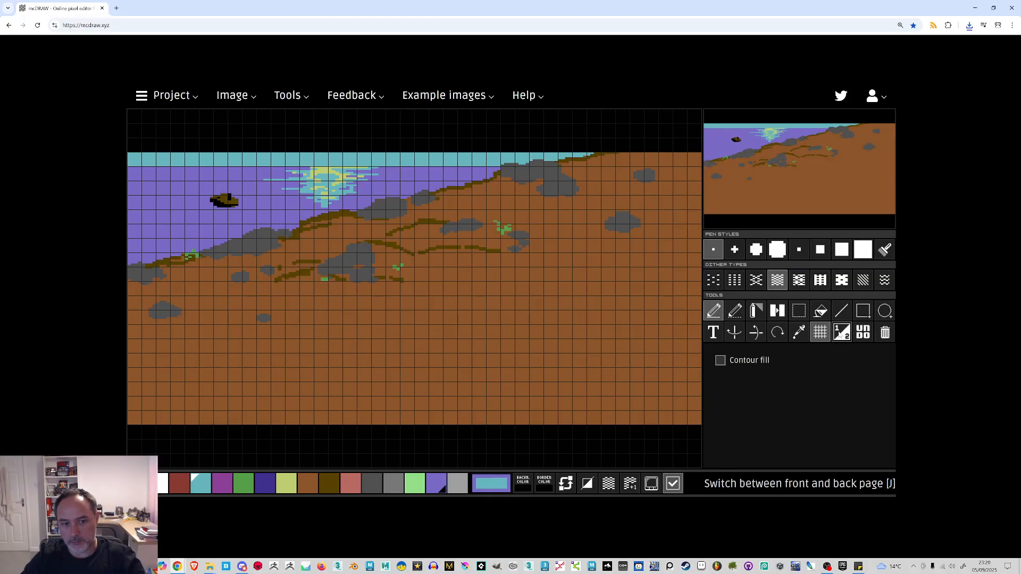
left_click(674, 483)
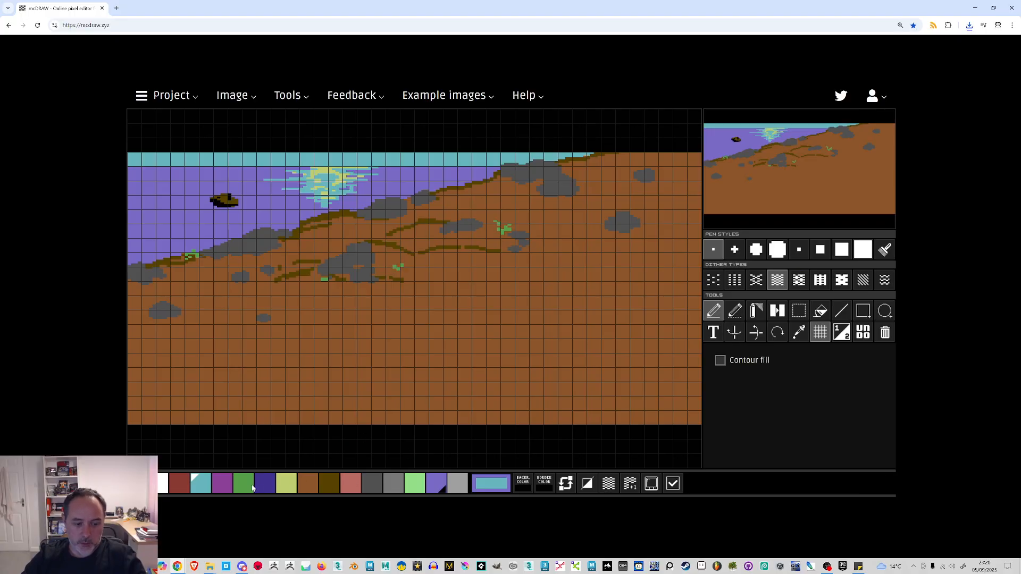
Paint dithered light yellow over the reflection's core with the smallest round pen, after undoing a solid attempt with the plus-shaped pen
left_click(286, 485)
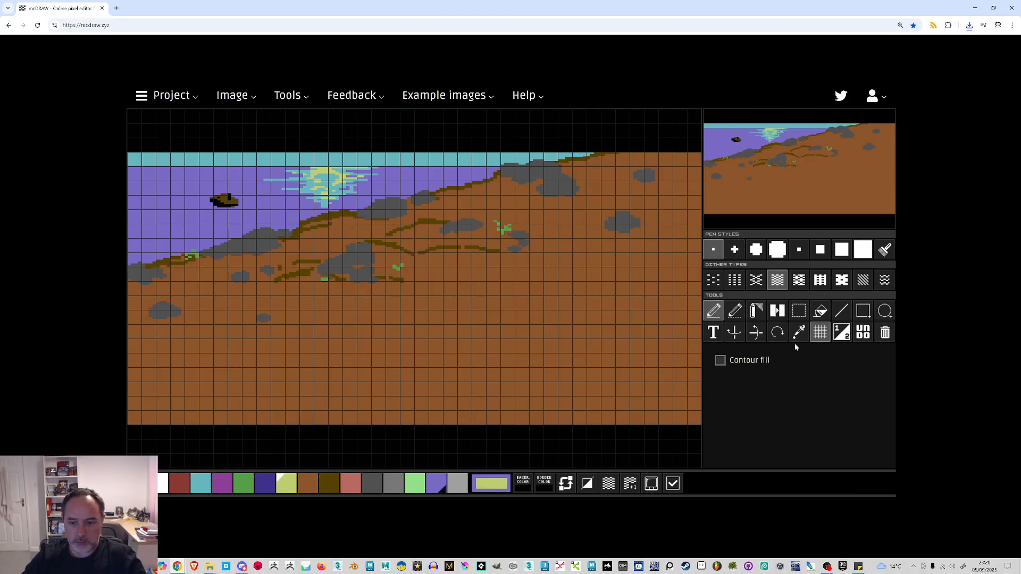
left_click(735, 250)
left_click_drag(326, 184, 325, 187)
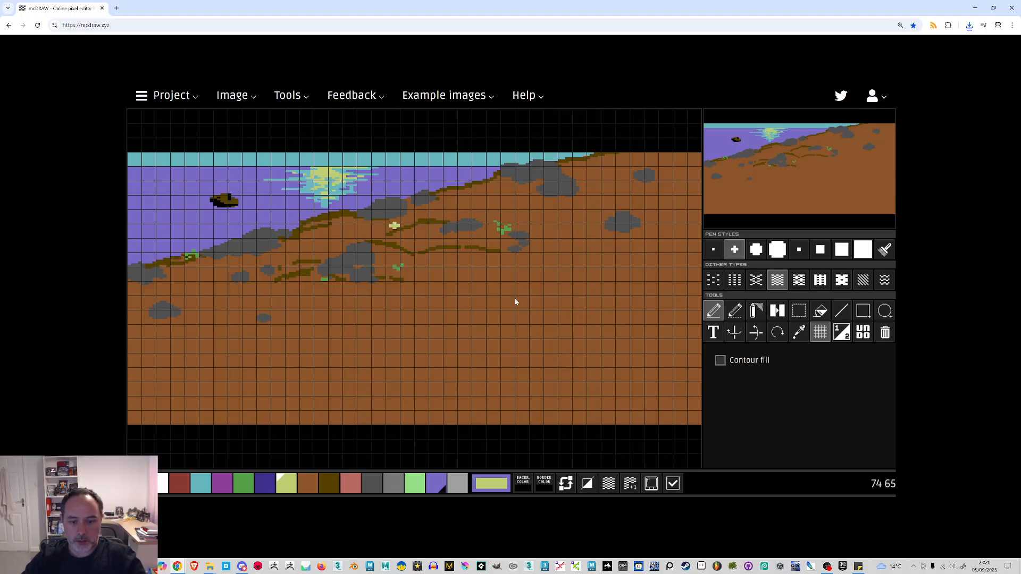
left_click(860, 335)
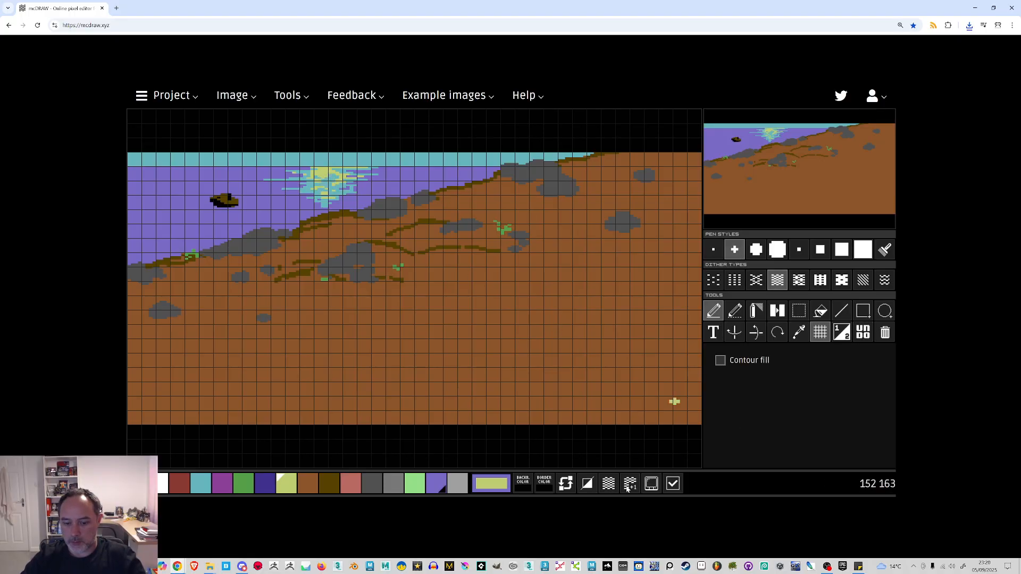
left_click(608, 483)
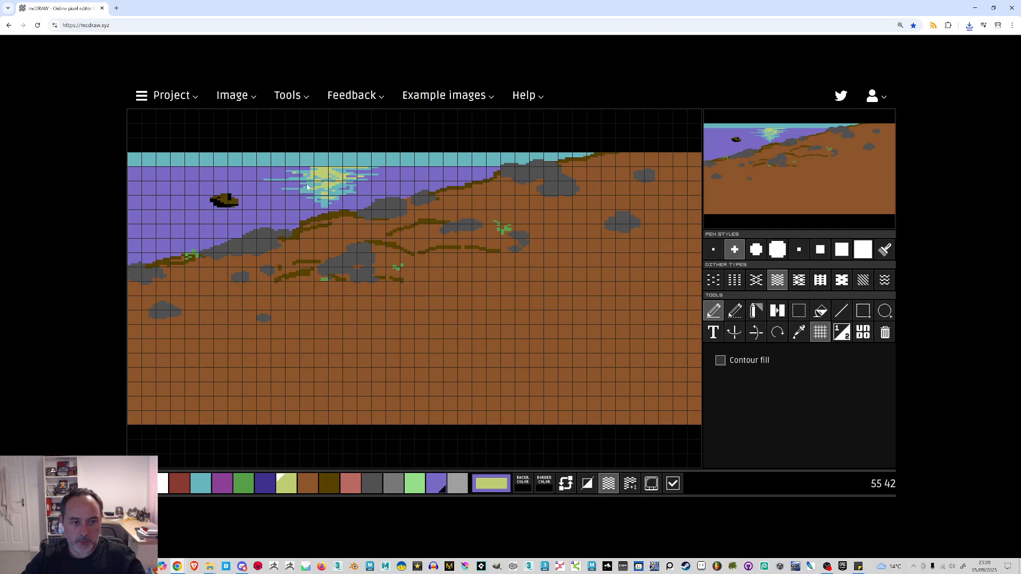
left_click(713, 250)
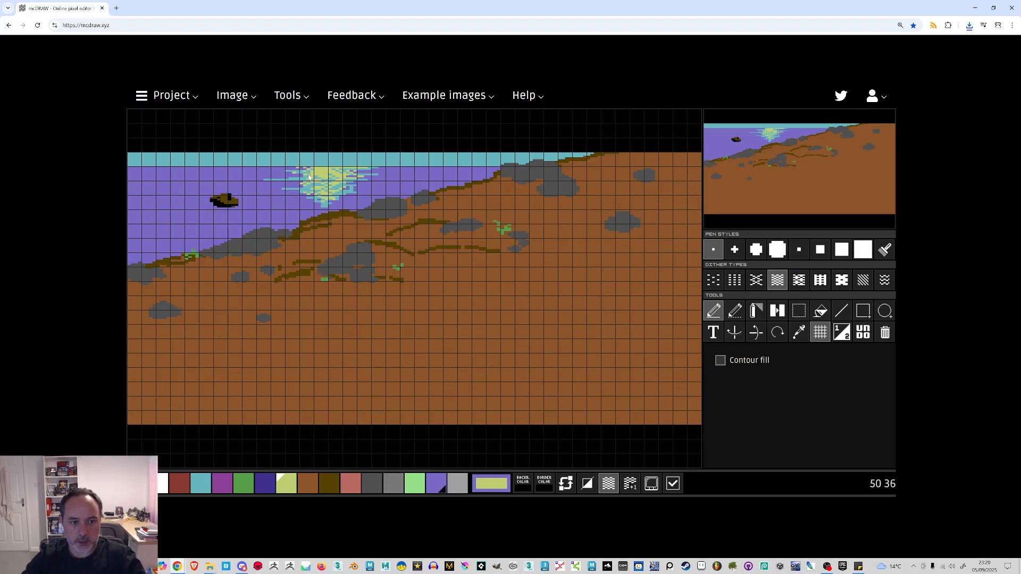
Widen the reflection with dithered cyan streaks on both sides and add small white highlights in its core
left_click(200, 481)
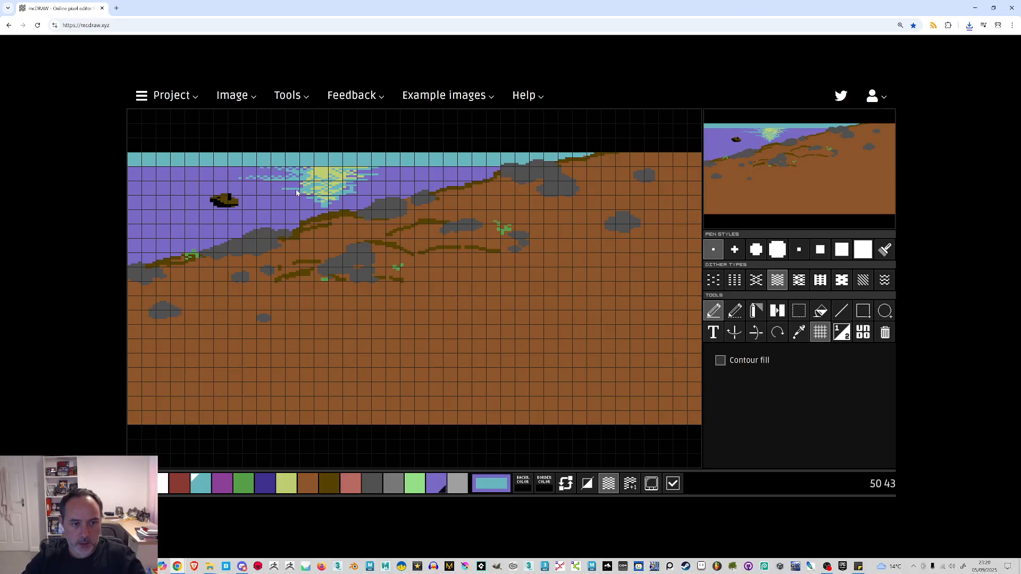
left_click_drag(304, 185, 296, 186)
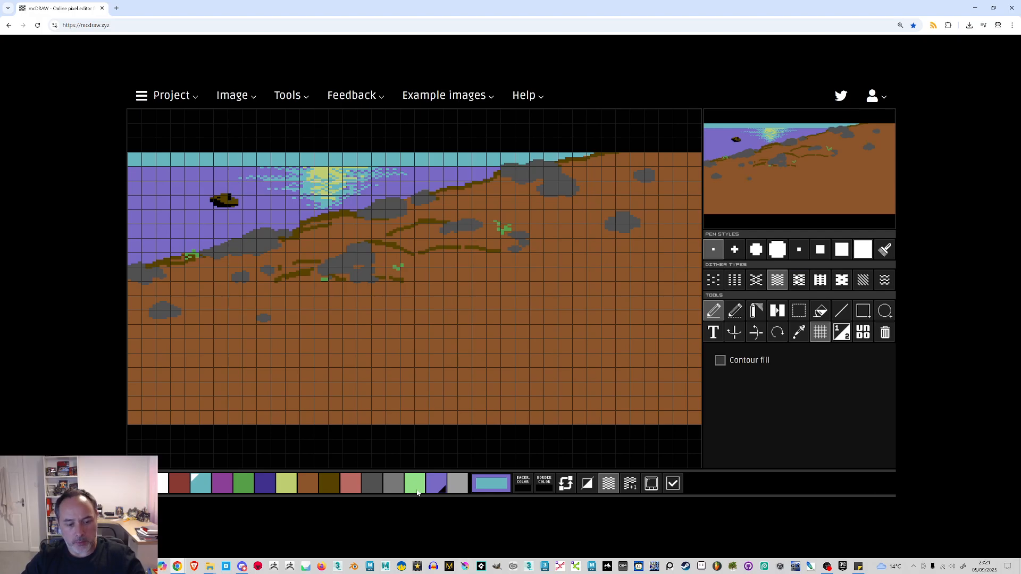
left_click(168, 484)
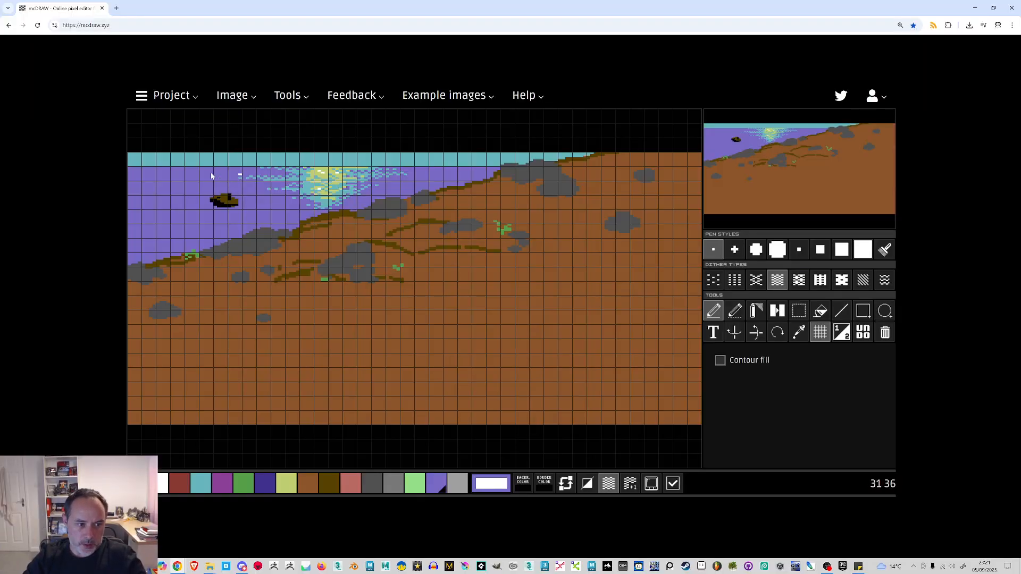
left_click(223, 486)
left_click(435, 483)
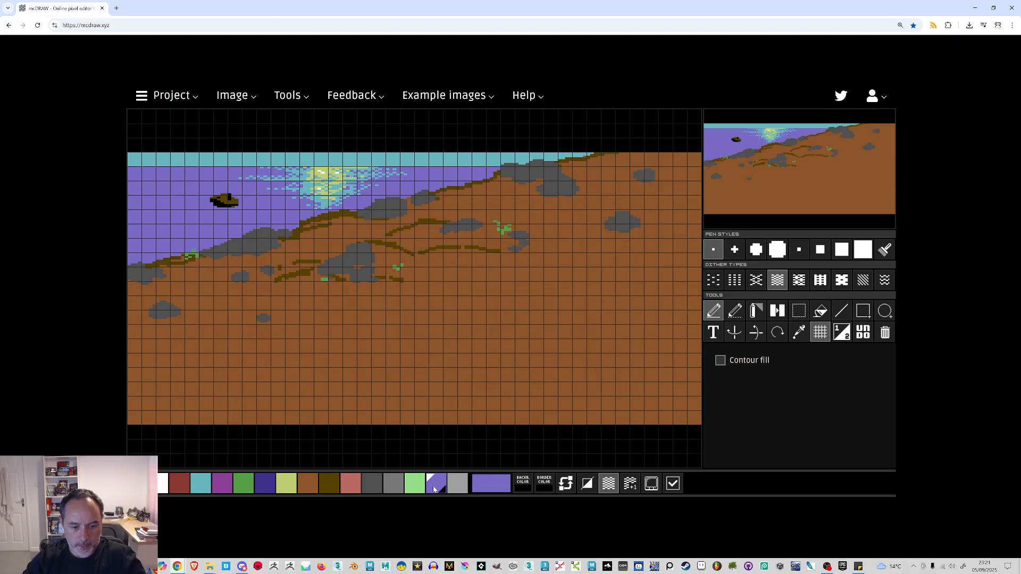
left_click(227, 491)
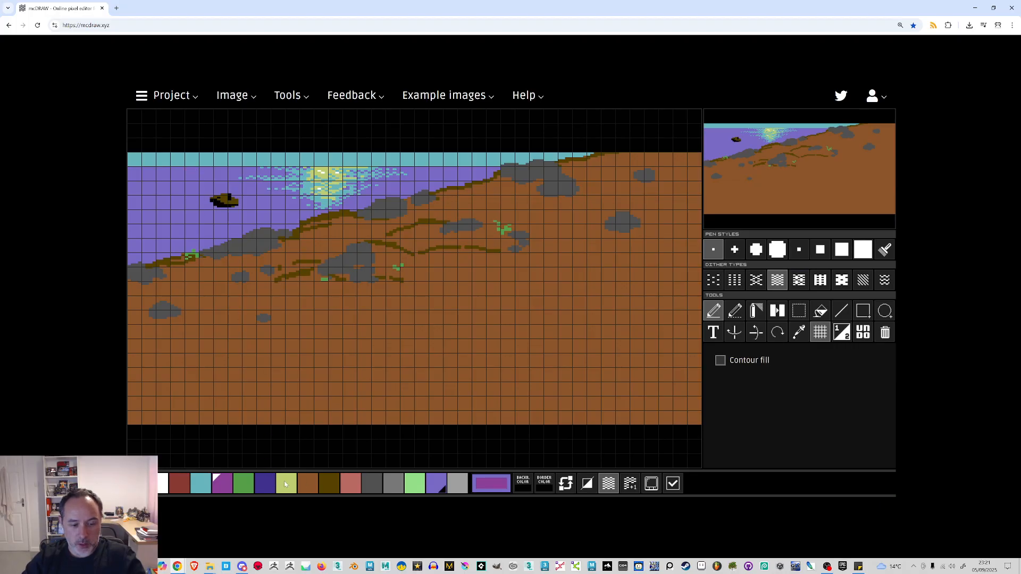
left_click(393, 488)
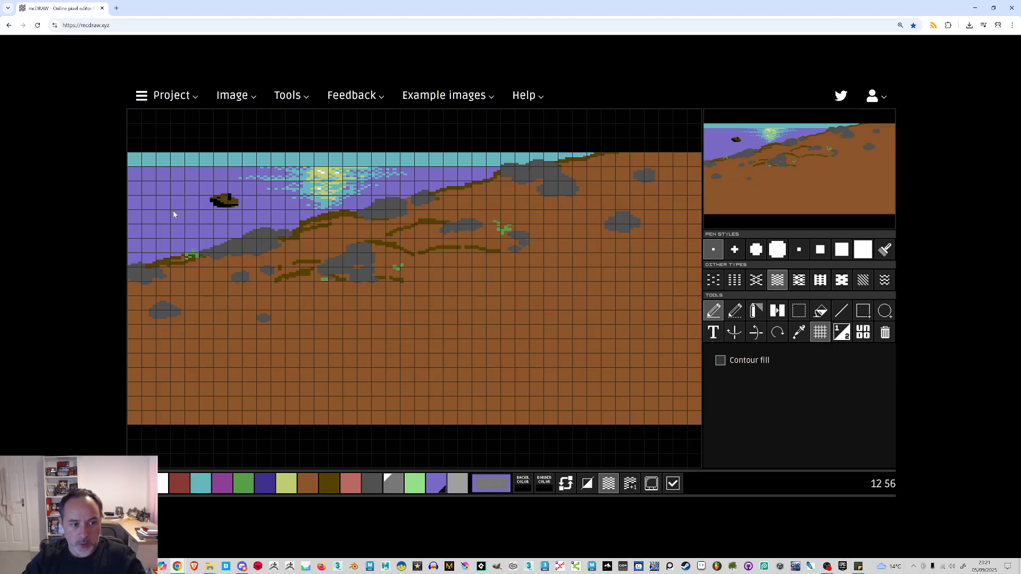
mouse_move(188, 218)
left_mouse_down()
mouse_move(162, 238)
mouse_move(186, 234)
left_mouse_up()
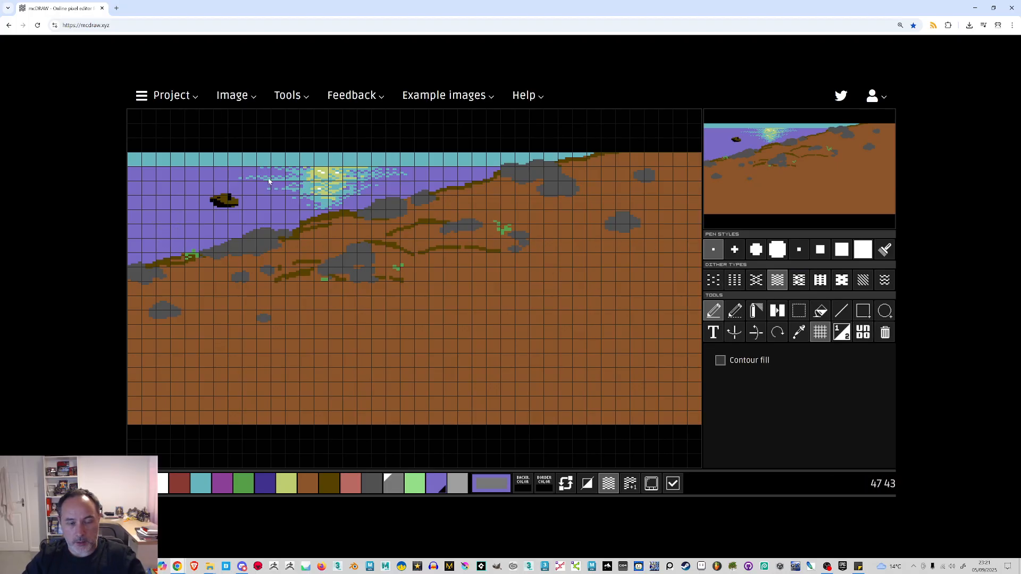
right_click(442, 489)
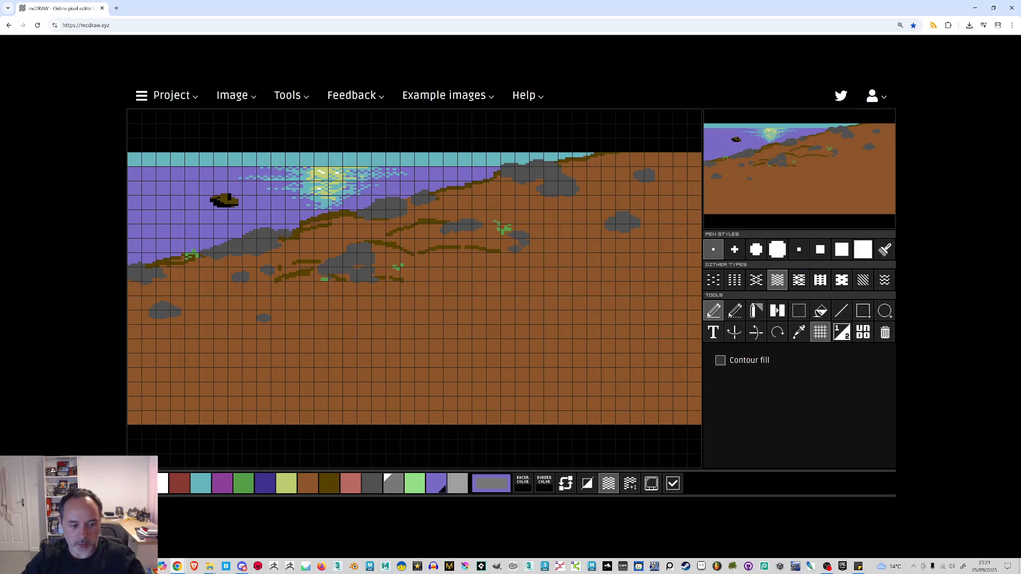
Paint solid dark blue patches along the left edge of the water, starting just below the horizon
left_click(261, 483)
left_click(841, 311)
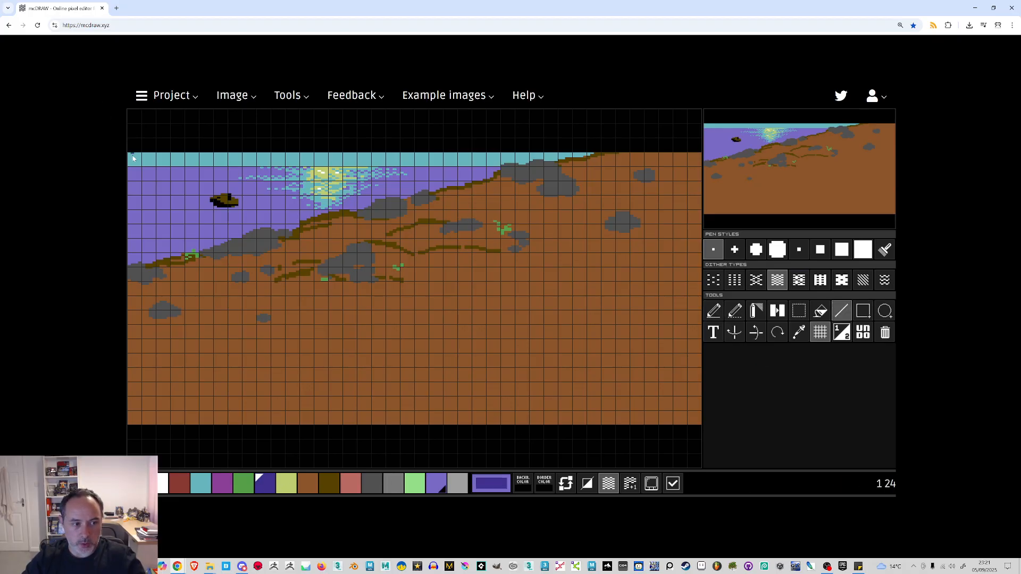
left_click_drag(132, 172, 158, 169)
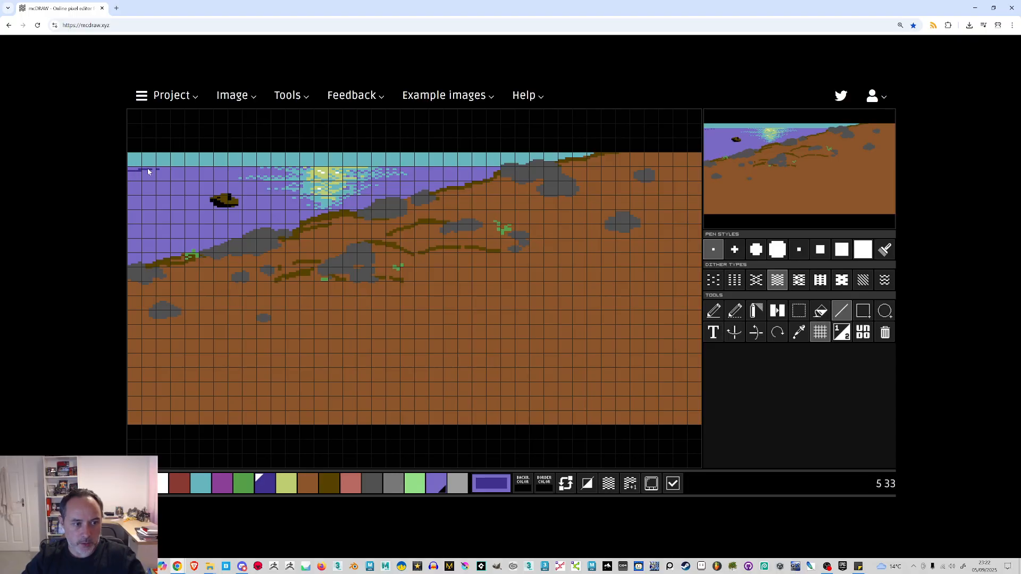
left_click(714, 311)
left_click_drag(135, 181, 127, 201)
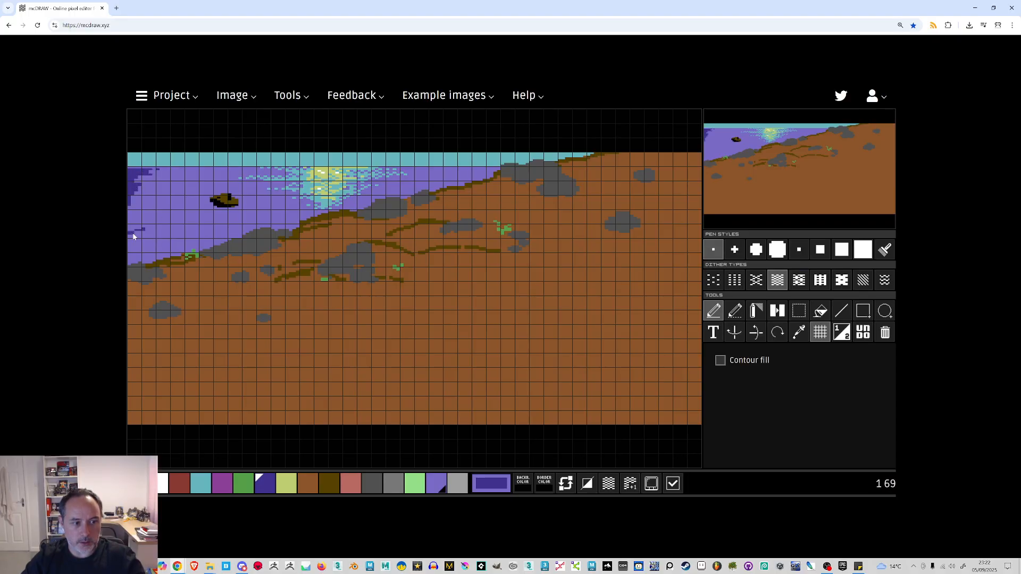
left_click_drag(129, 235, 135, 229)
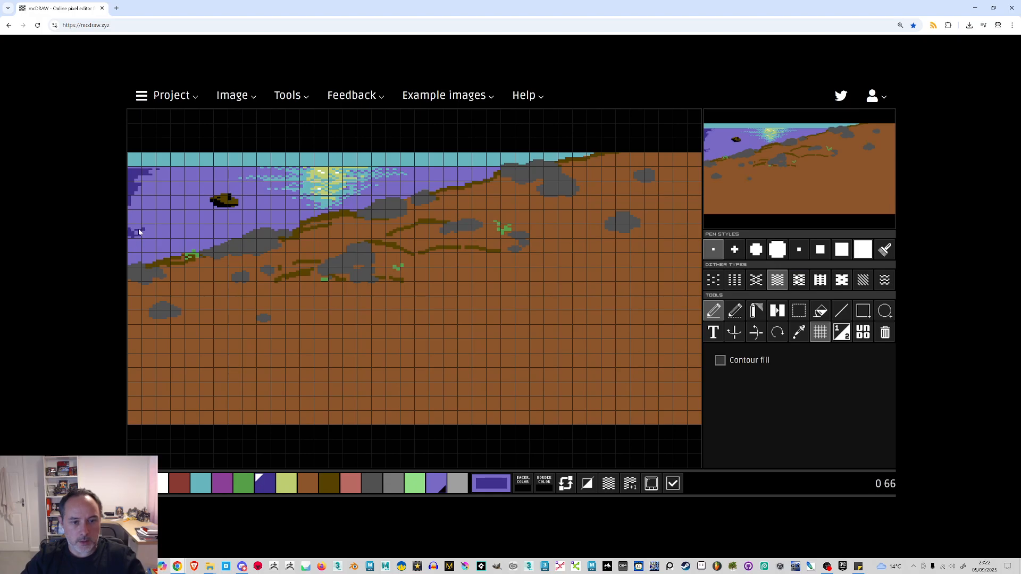
Turn on dithering and join the dark blue patches down the water's left edge with the plus-shaped pen and dither type 7
left_click(609, 484)
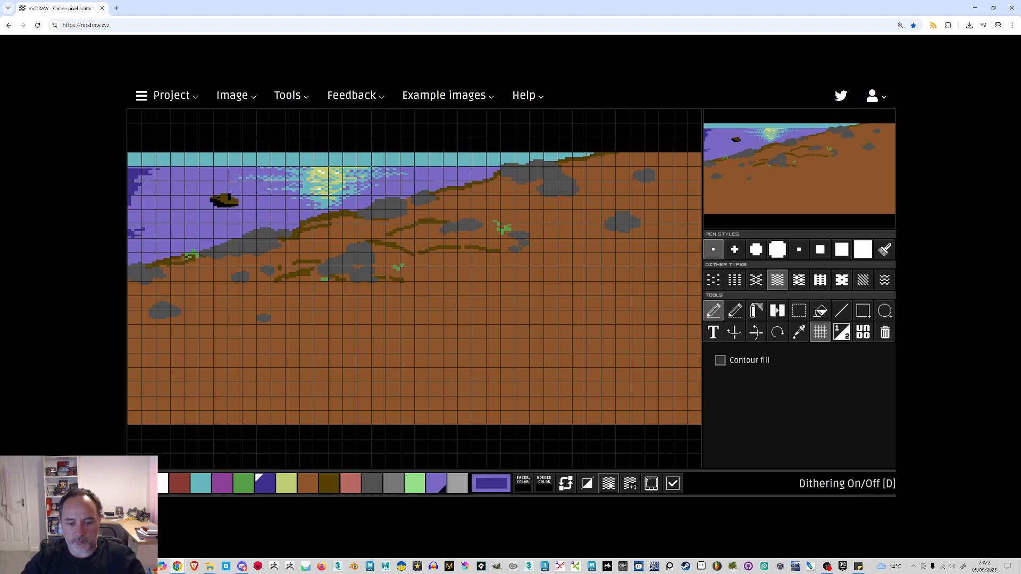
left_click(734, 250)
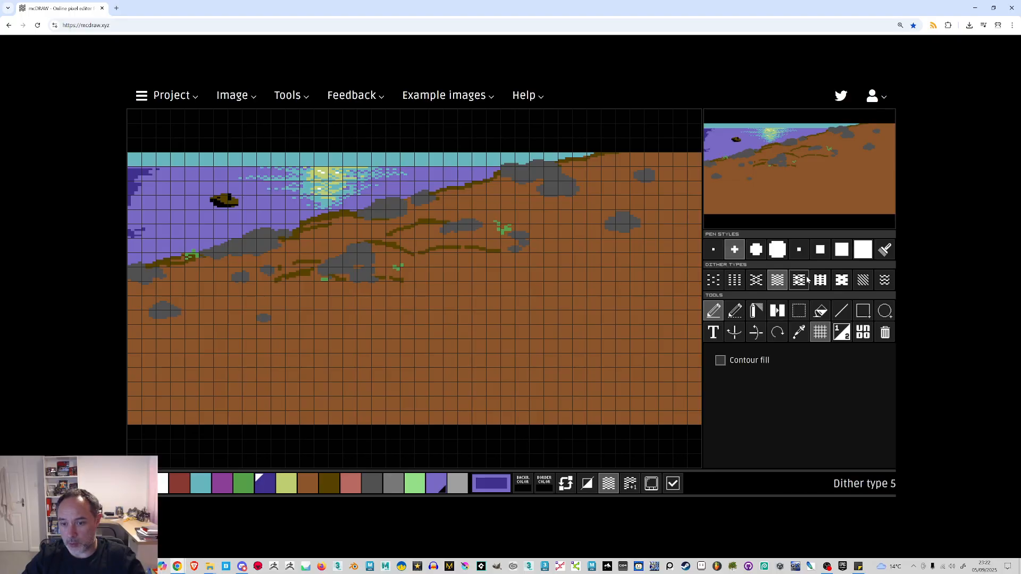
left_click(841, 280)
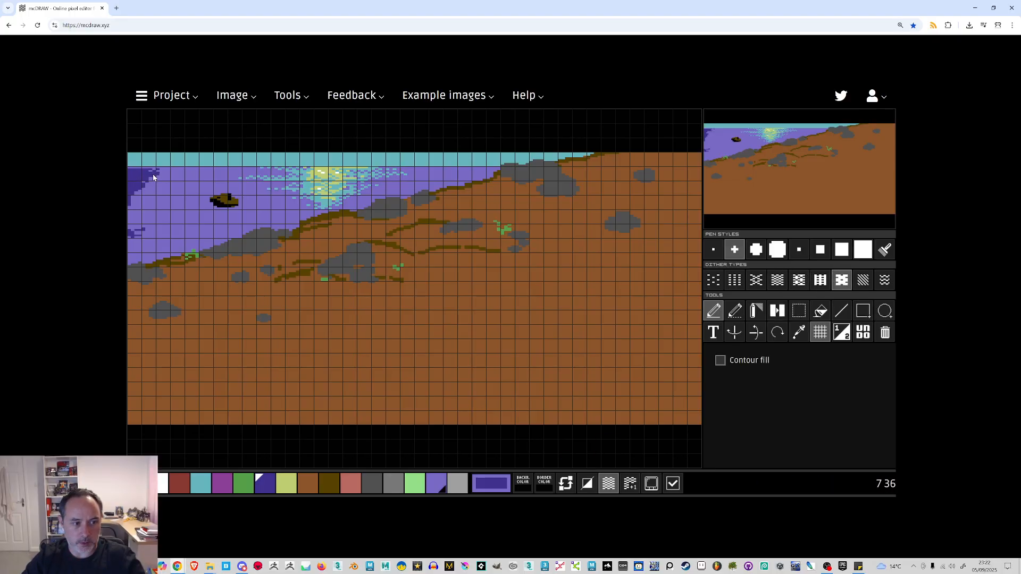
left_click_drag(137, 193, 133, 234)
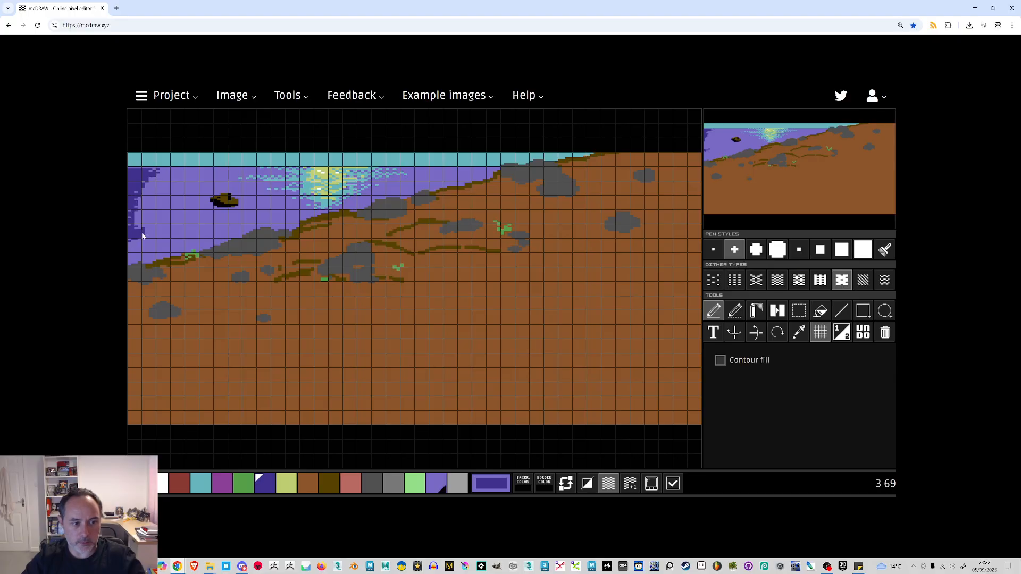
Extend the dark blue shading inward from the water's left edge with dither types 6 and 5
left_click(820, 280)
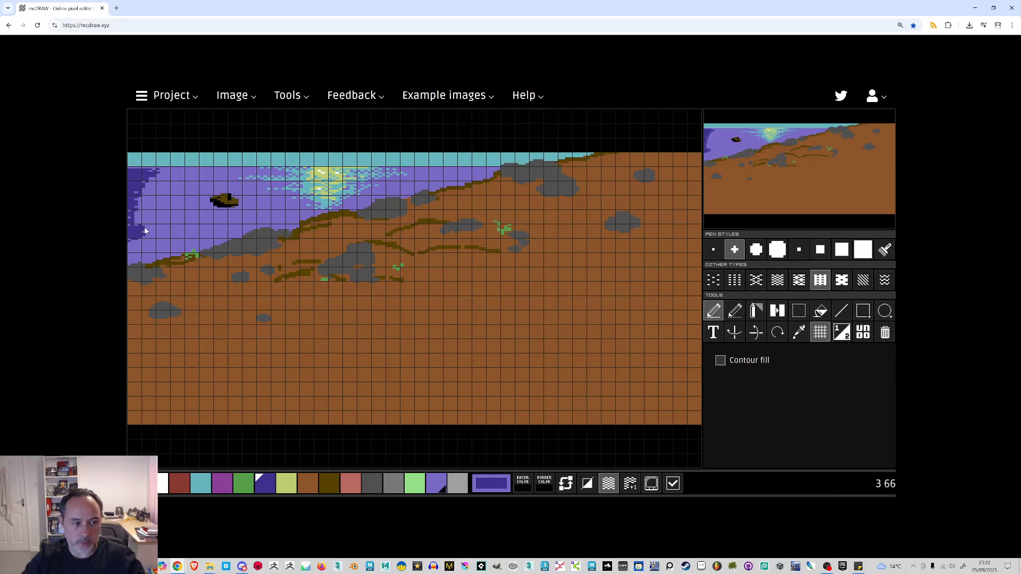
left_click_drag(135, 224, 143, 193)
left_click(798, 281)
left_click(162, 232)
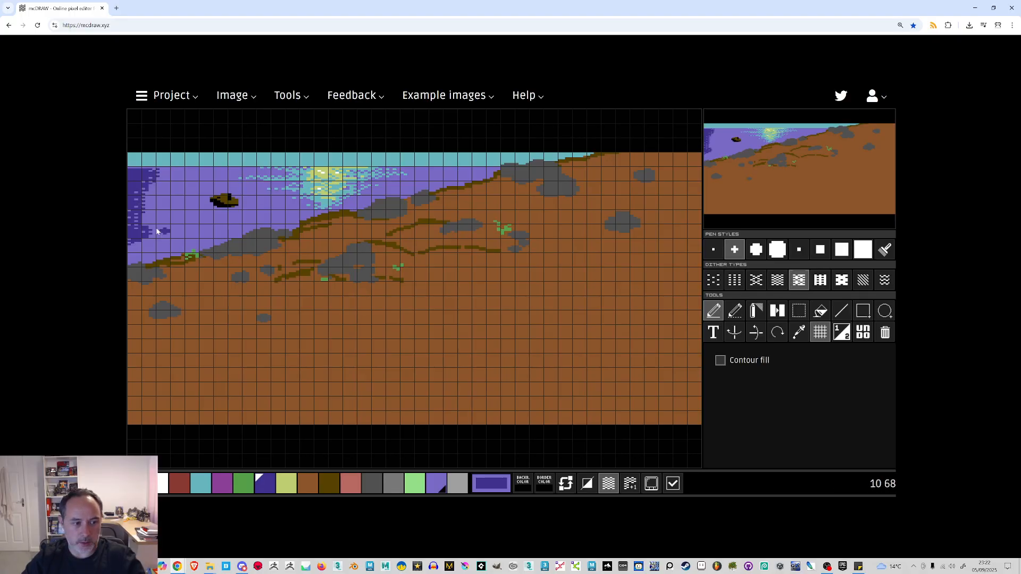
mouse_move(154, 234)
left_mouse_down()
mouse_move(139, 242)
mouse_move(147, 232)
left_mouse_up()
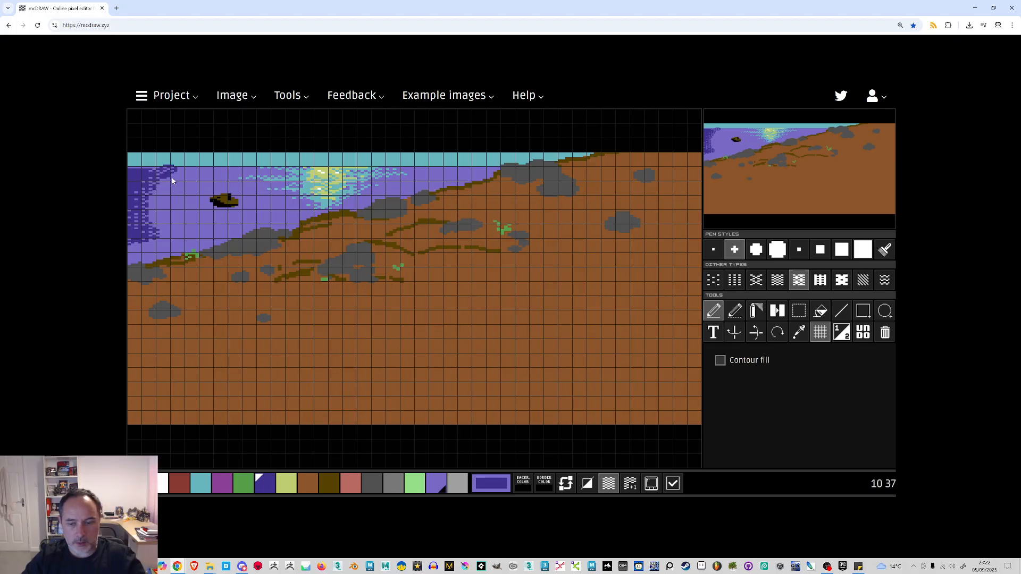
Fade the dark blue shading out towards the boat with progressively sparser dither types 4, 3, 2 and 1
left_click(777, 282)
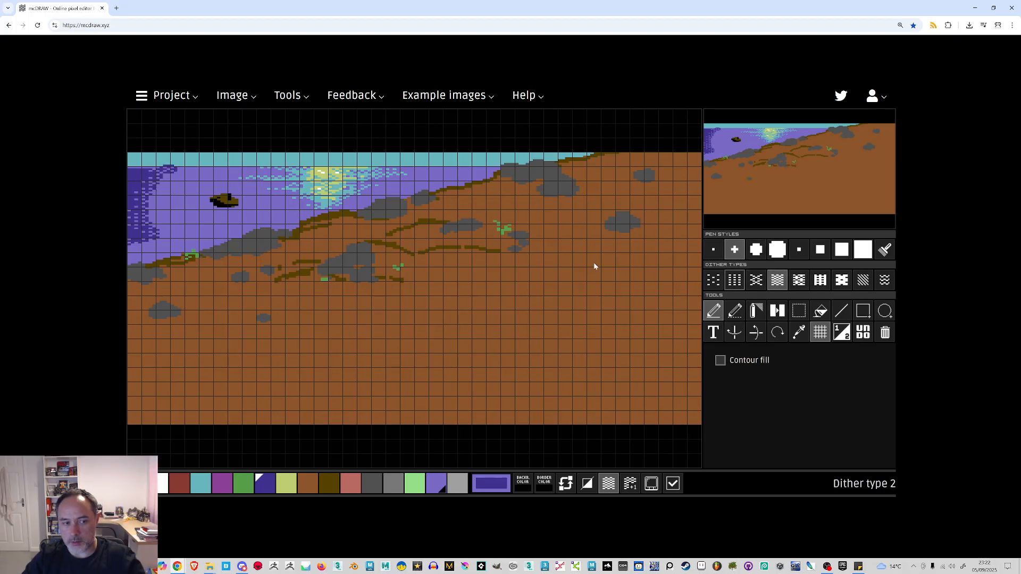
left_click_drag(147, 197, 153, 236)
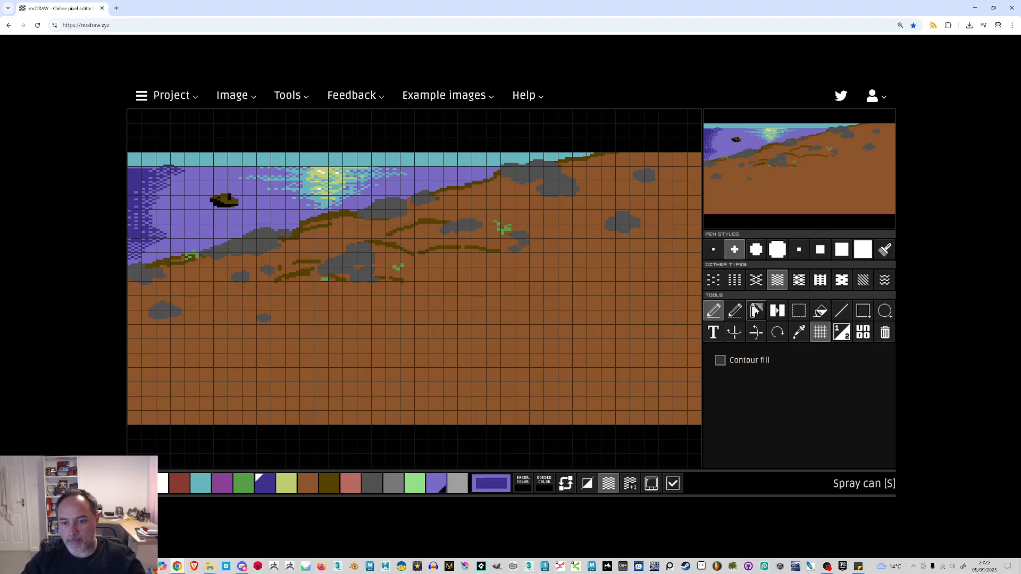
left_click(762, 282)
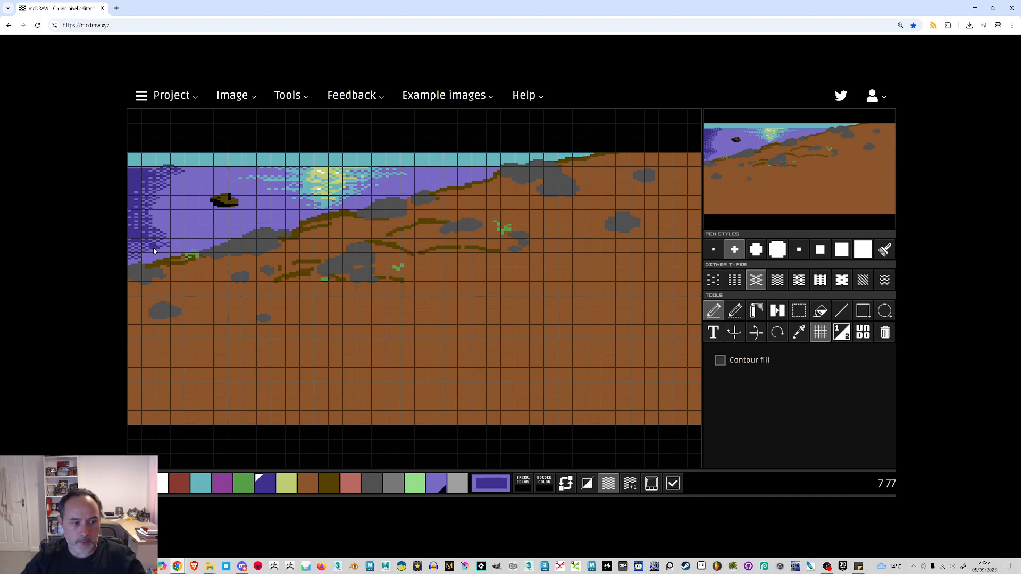
mouse_move(167, 236)
left_mouse_down()
mouse_move(157, 222)
mouse_move(161, 189)
left_mouse_up()
left_click(734, 280)
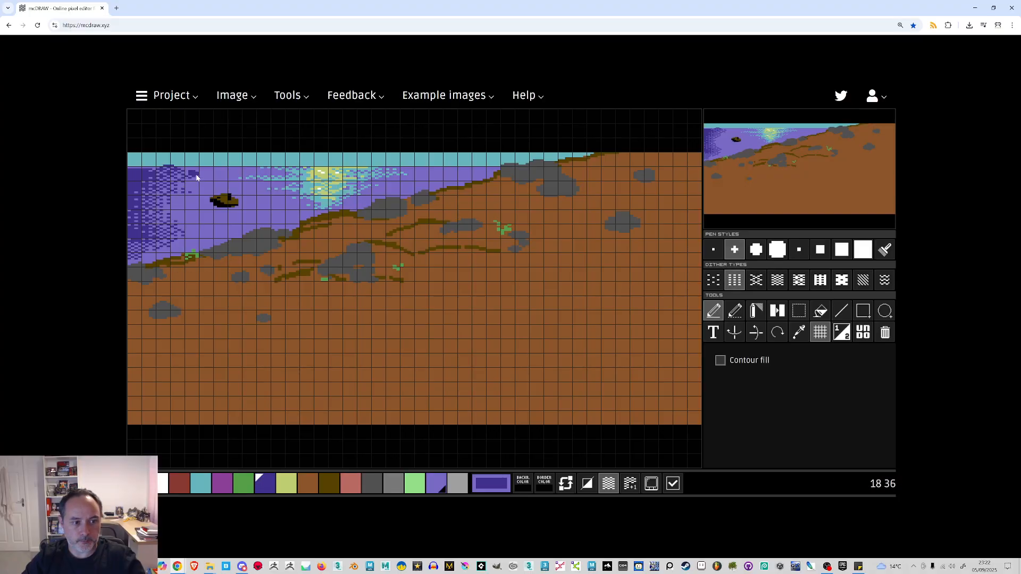
left_click(713, 281)
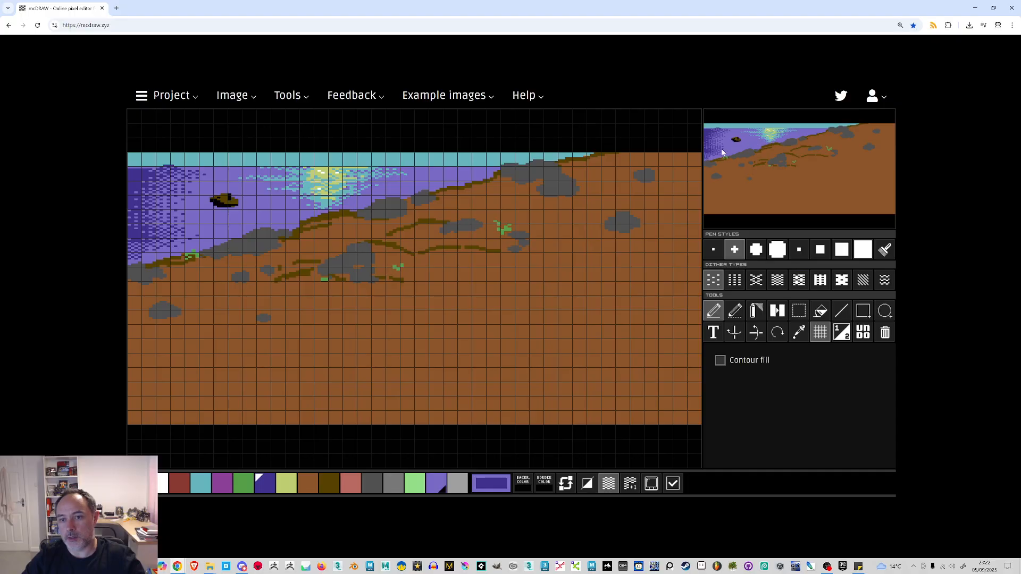
Scatter sparse purple specks across the water with the plus-shaped pen and dither type 1
left_click(458, 486)
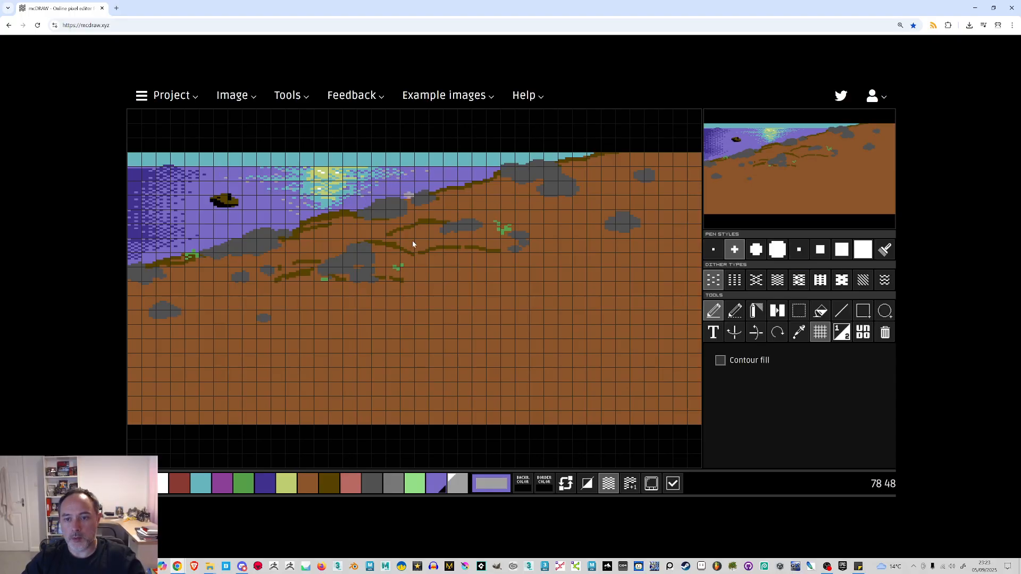
left_click(222, 490)
left_click(223, 230)
left_click(272, 214)
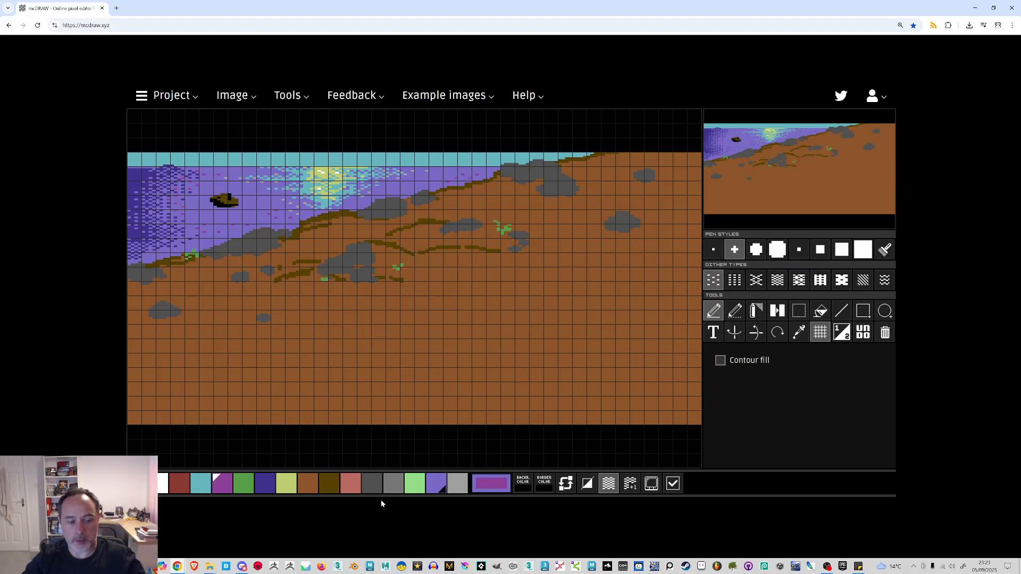
Erase the boat by painting over it in the water's solid light blue with a larger round pen
left_click(393, 483)
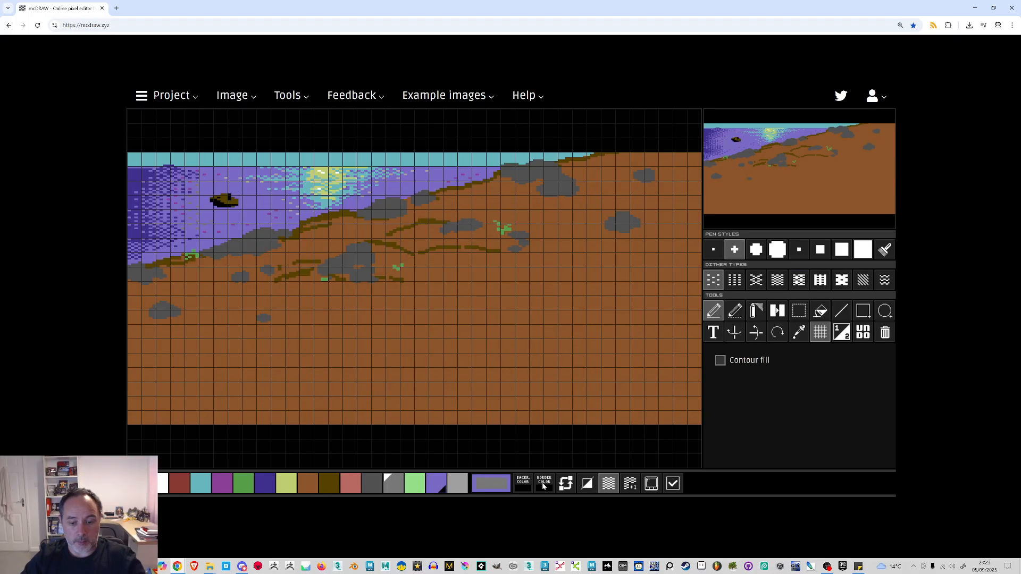
key("2")
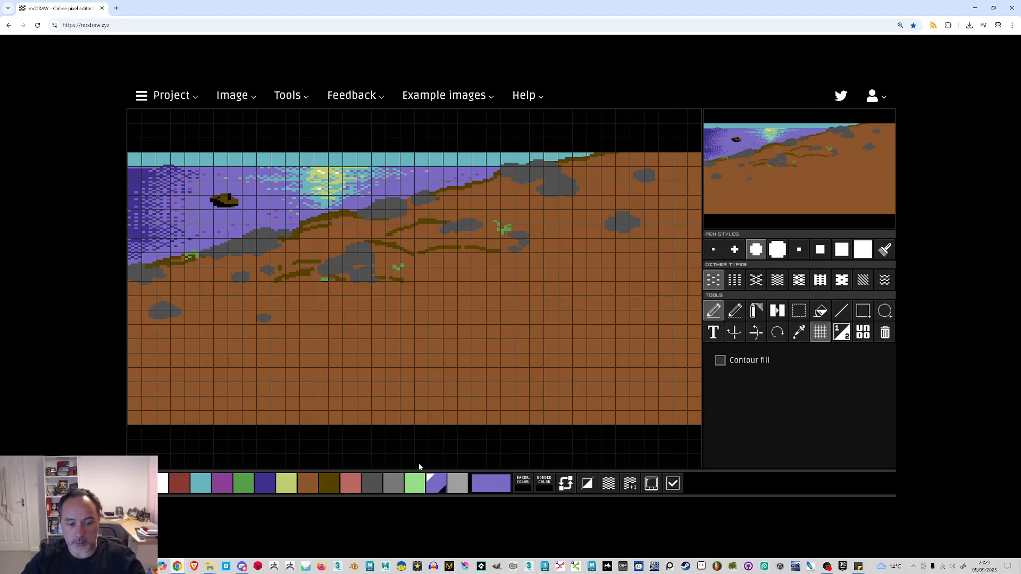
left_click_drag(221, 203, 215, 210)
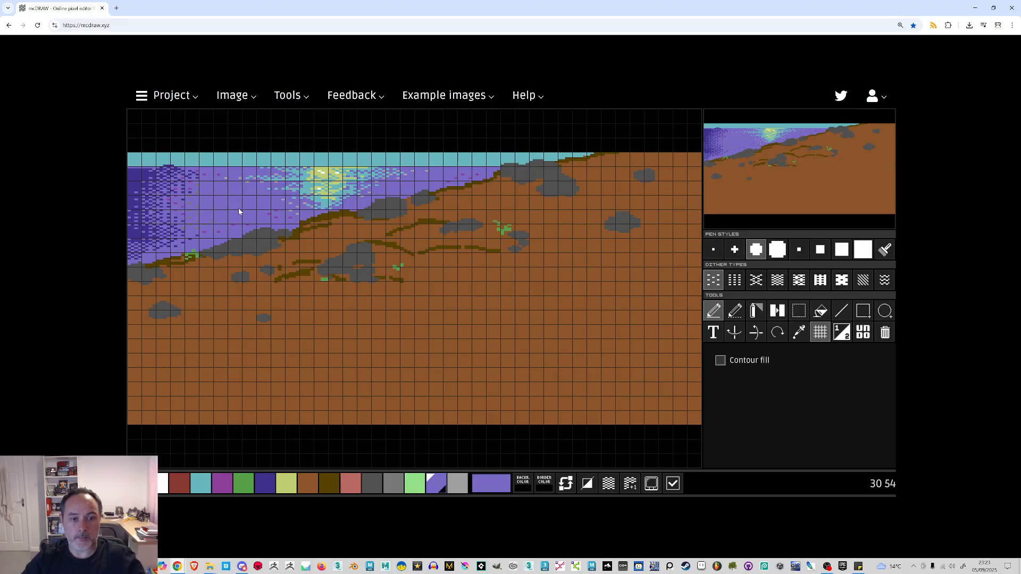
Clean up the dark blue overspill on the horizon band in solid cyan with the smallest round pen
left_click(198, 483)
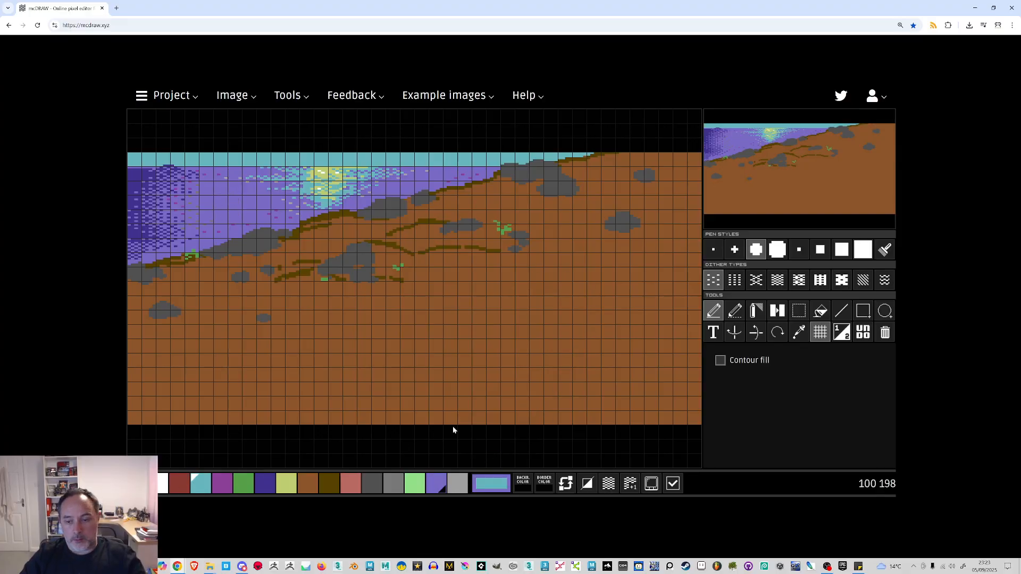
left_click(841, 311)
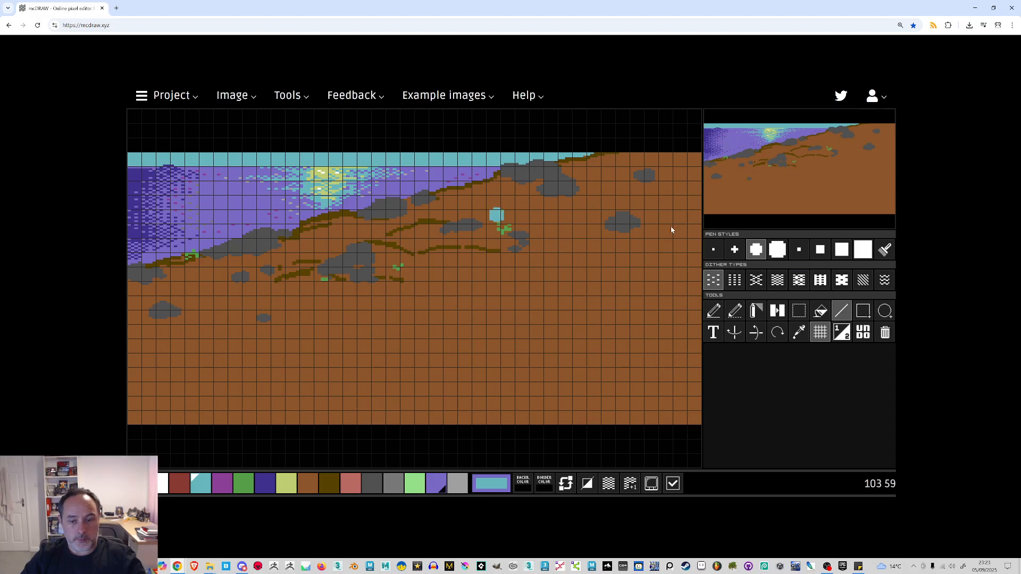
left_click(715, 310)
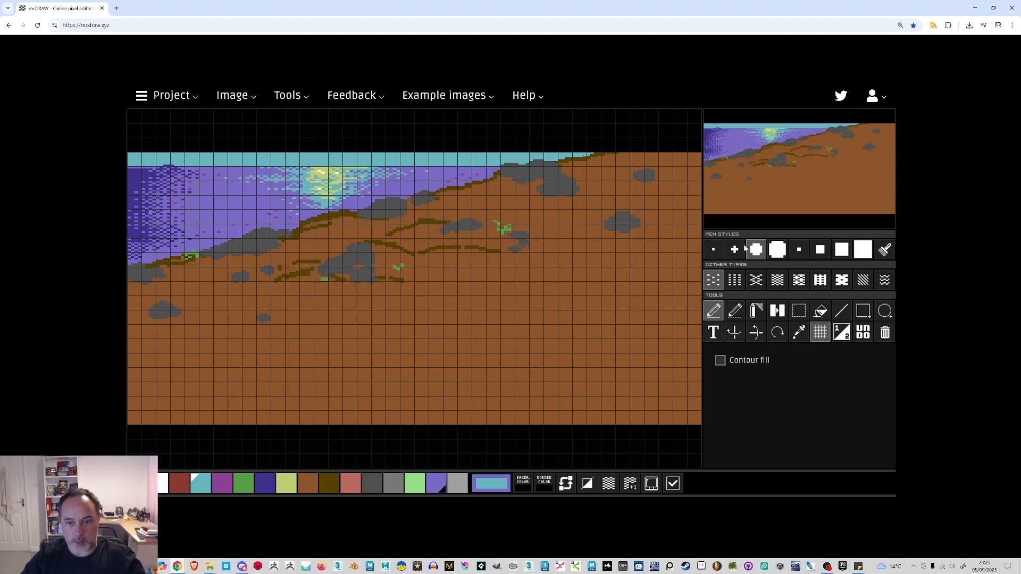
key("1")
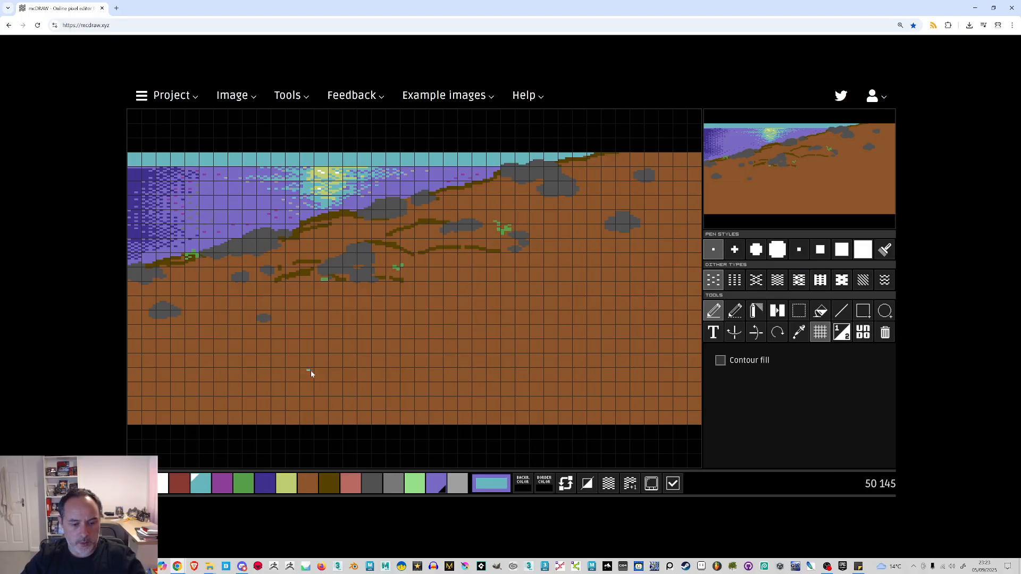
Draw a straight light green line along the lower edge of the cyan horizon band, after undoing a freehand attempt
left_click(415, 484)
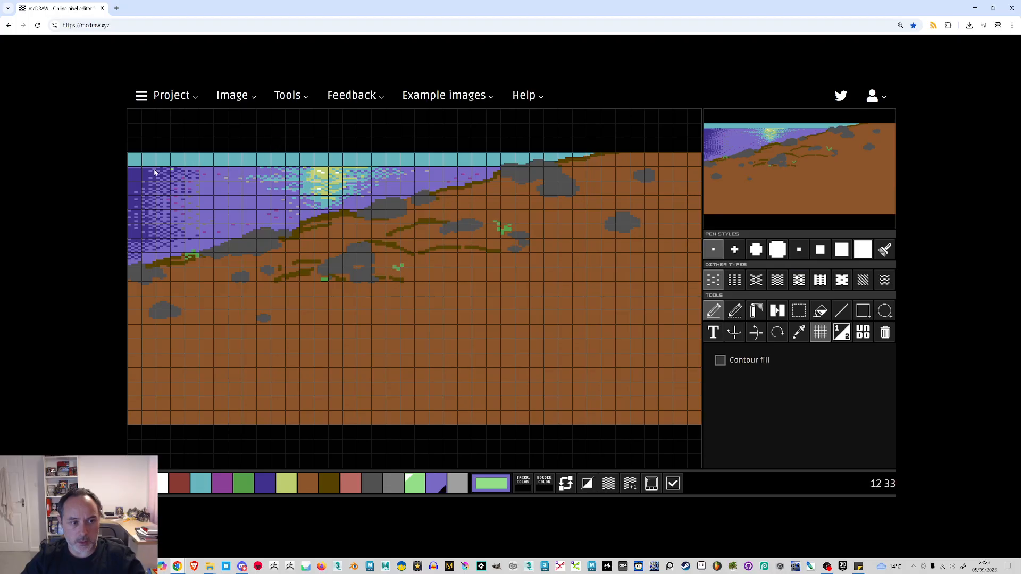
left_click_drag(201, 166, 392, 167)
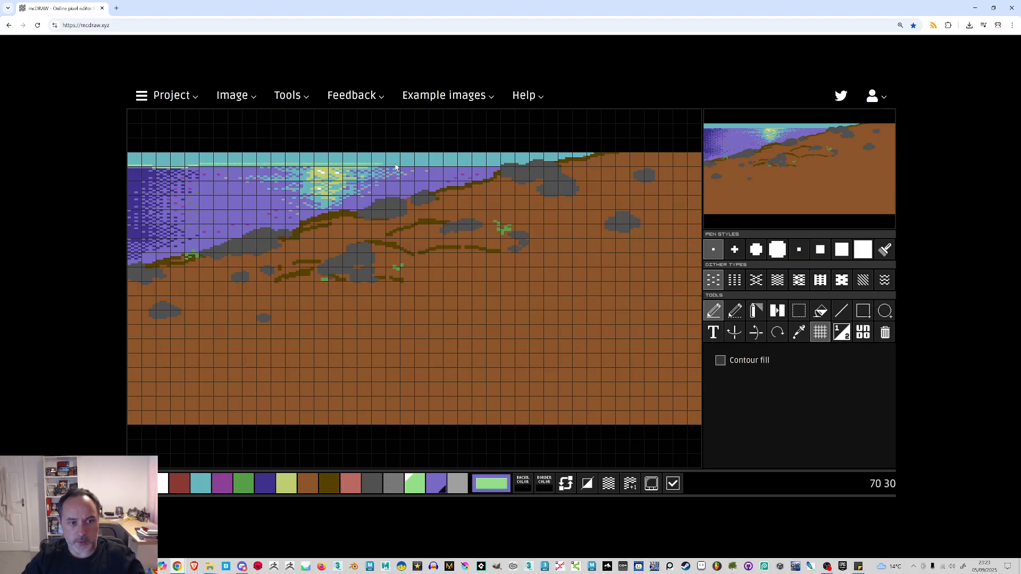
left_click(778, 332)
left_click(841, 311)
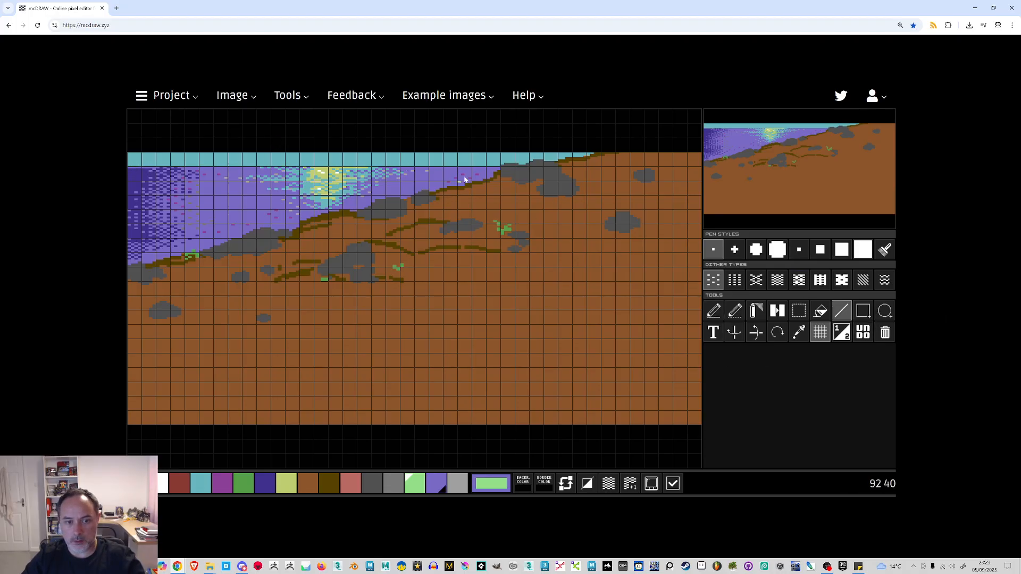
left_click_drag(497, 165, 156, 168)
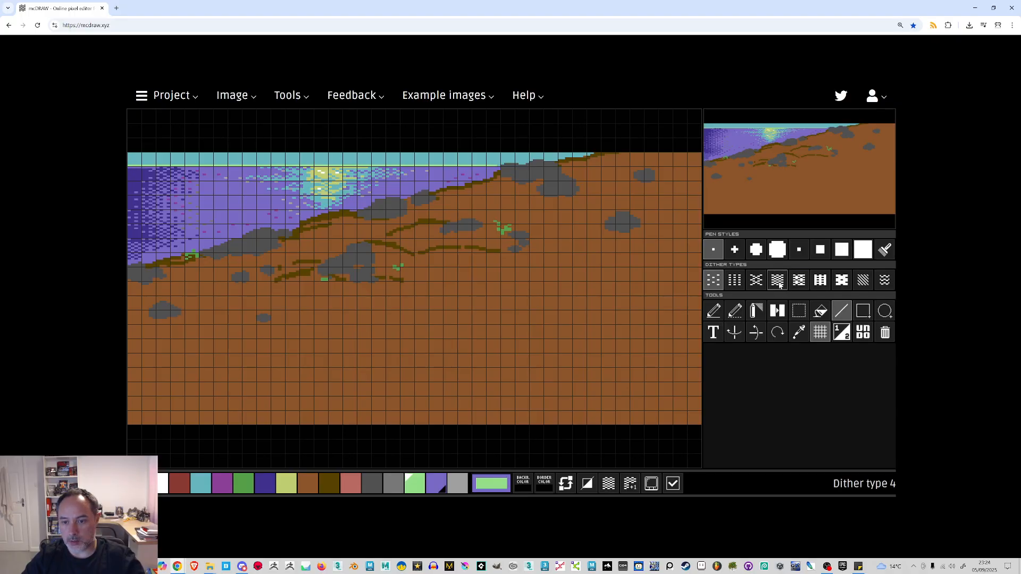
Add dithered light green lines above the solid light green line along the horizon band, using dither type 4
left_click(608, 483)
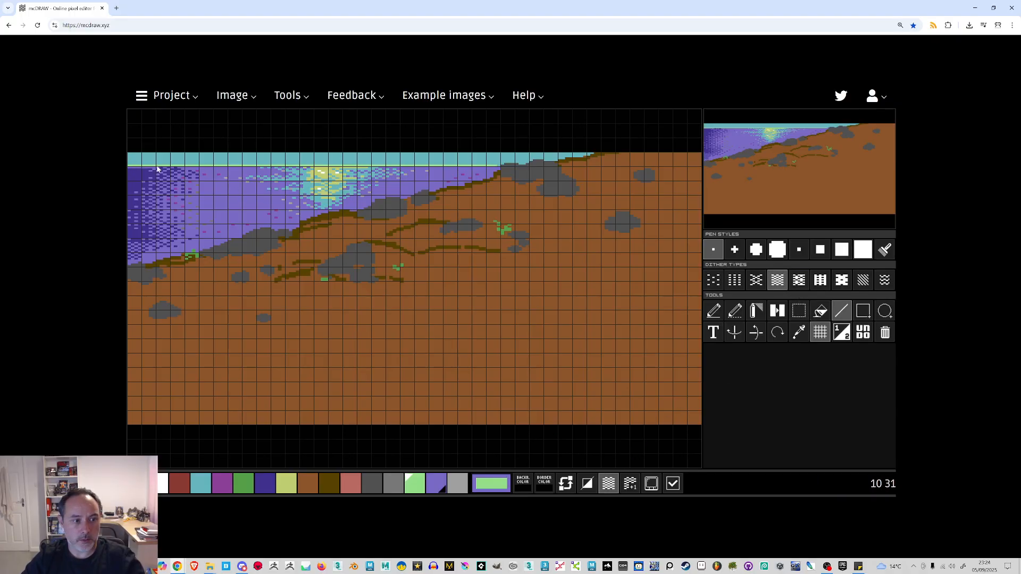
left_click_drag(142, 164, 501, 164)
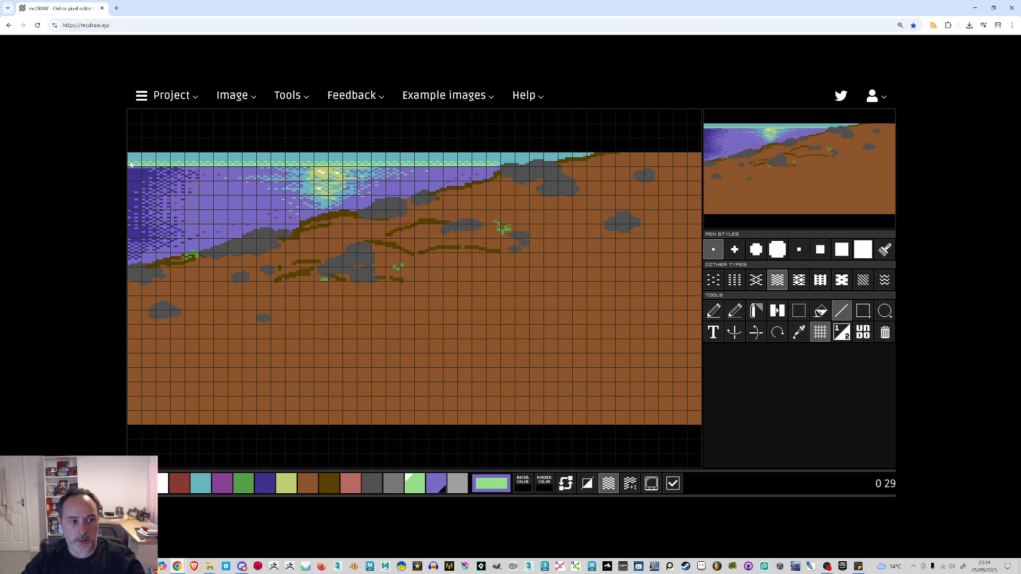
left_click_drag(195, 159, 494, 160)
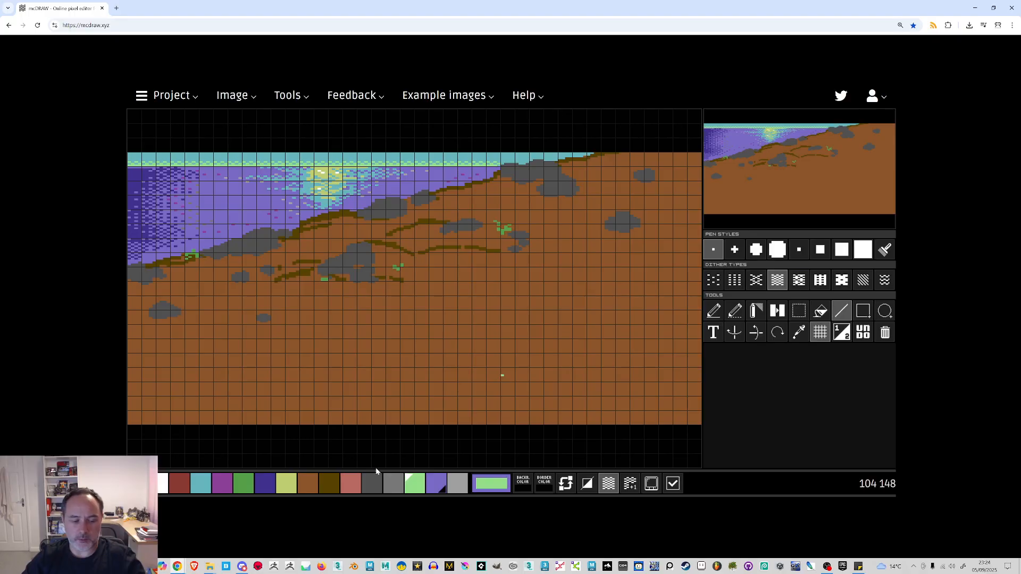
Touch up the sun reflection on the water freehand with yellow and cyan pixels
left_click(286, 483)
left_click(714, 310)
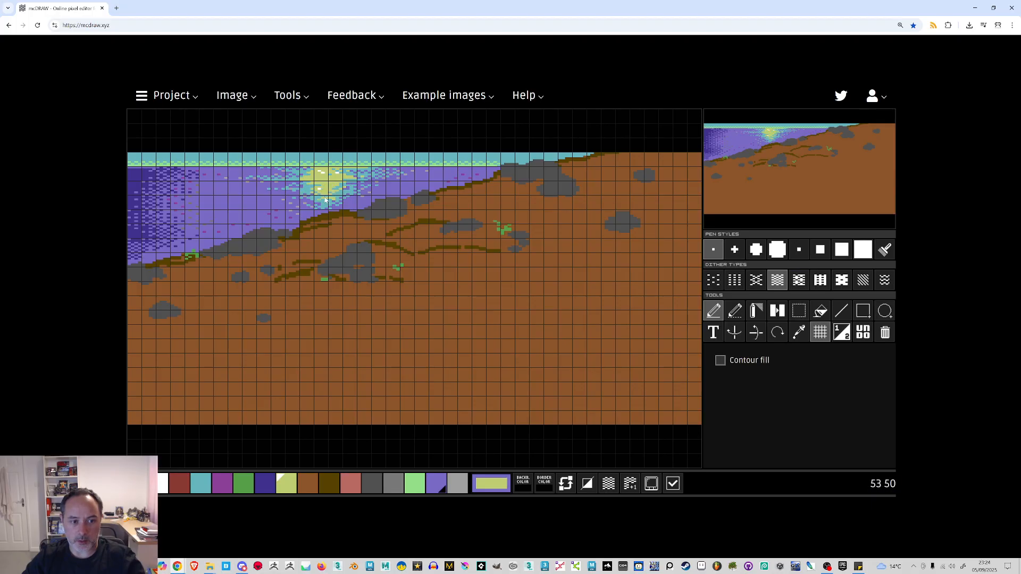
left_click(200, 483)
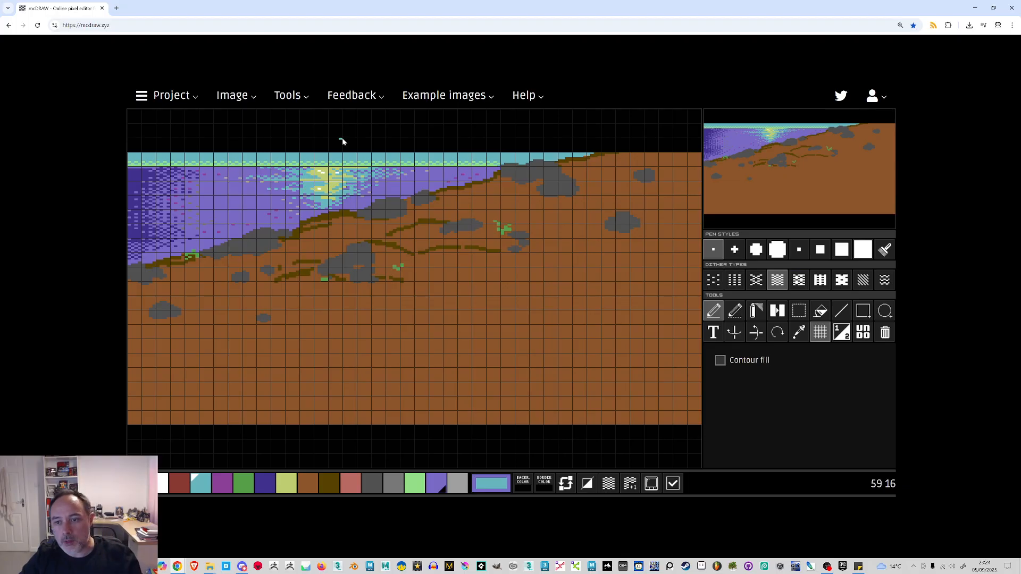
Paint yellow highlights on the upper edges of the rocks on the upper slope and along the shoreline
left_click(290, 481)
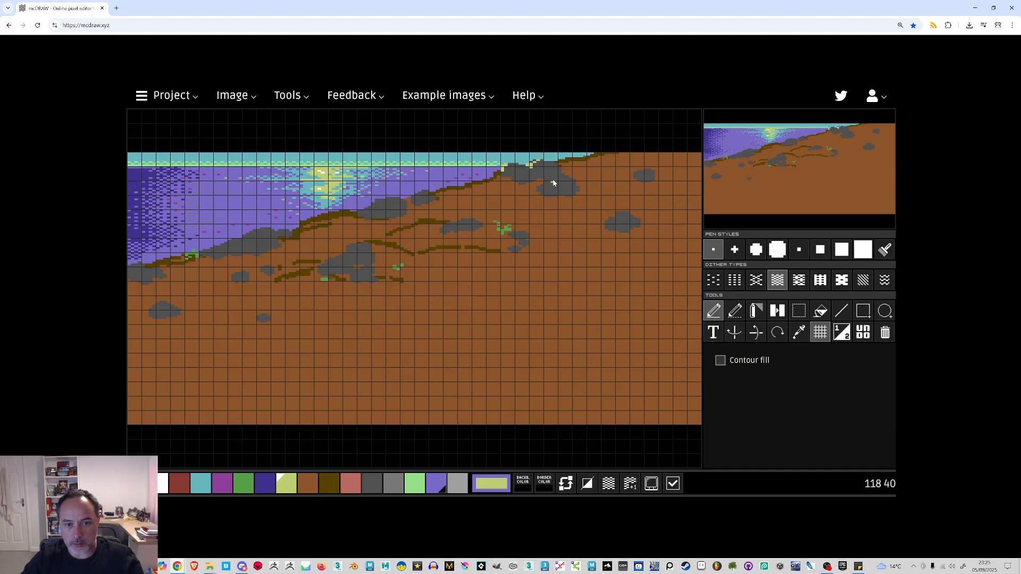
left_click(636, 171)
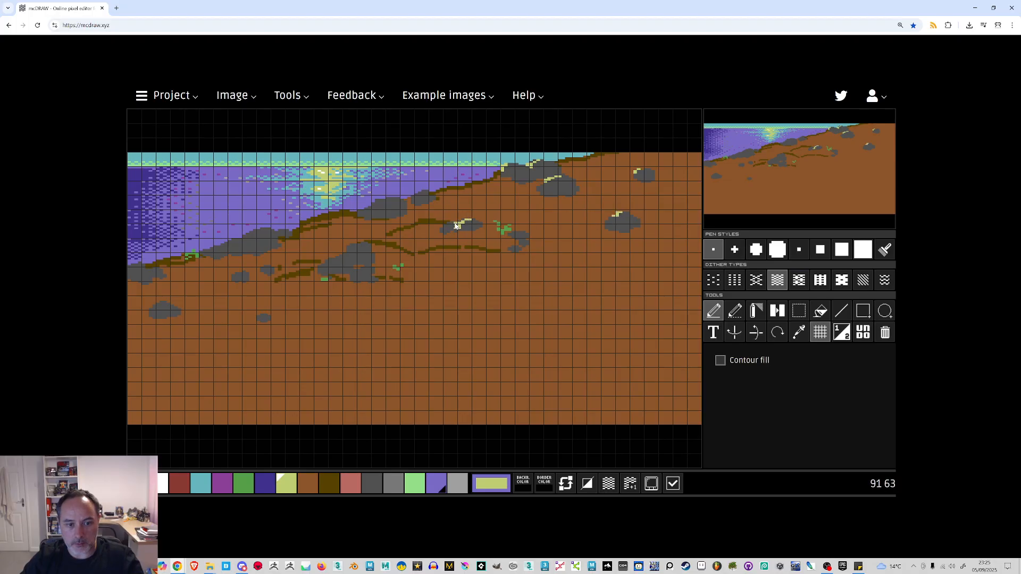
left_click(382, 200)
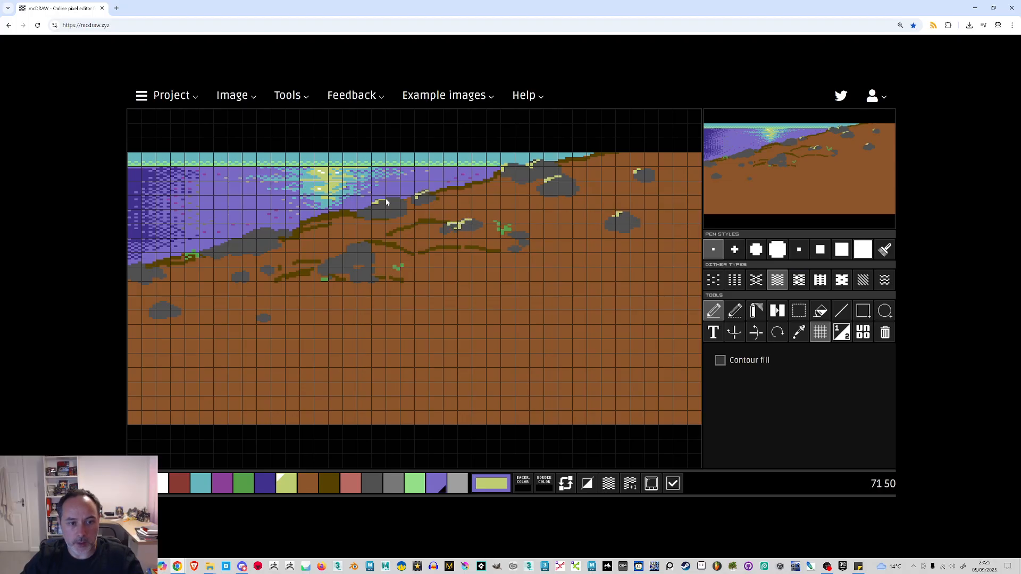
mouse_move(275, 233)
left_mouse_down()
mouse_move(262, 227)
mouse_move(248, 244)
mouse_move(234, 240)
left_mouse_up()
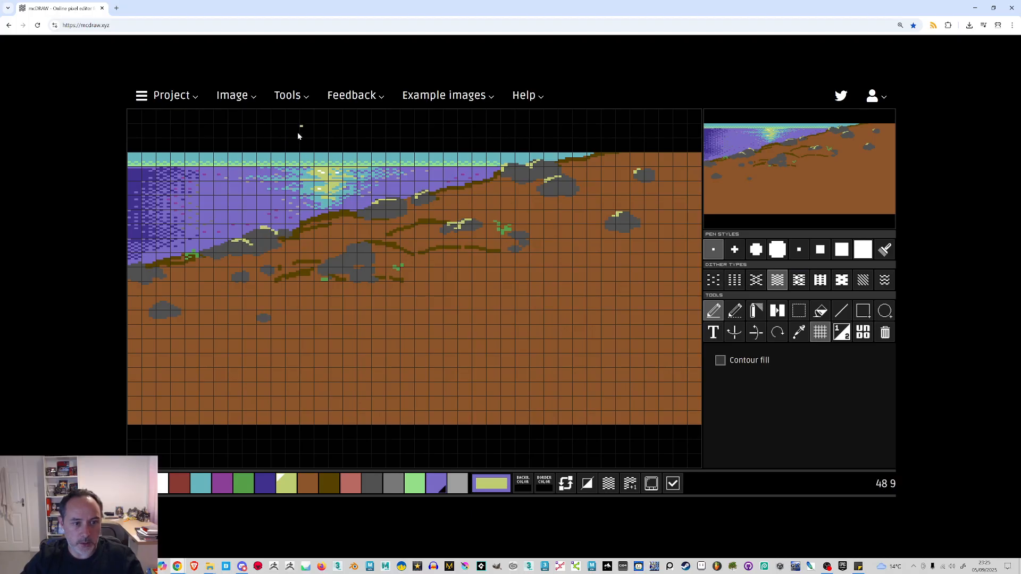
Add yellow highlight pixels to the rocks at the lower end of the shore and in the middle of the slope
left_click(162, 272)
left_click(144, 266)
left_click(243, 275)
left_click(178, 309)
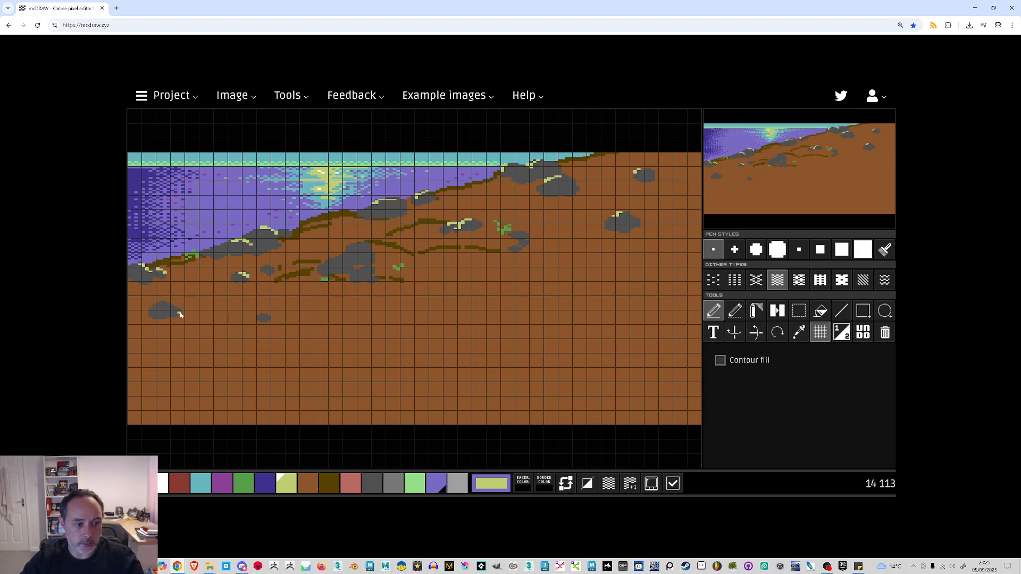
left_click(337, 260)
left_click(363, 243)
left_click(354, 245)
left_click(367, 266)
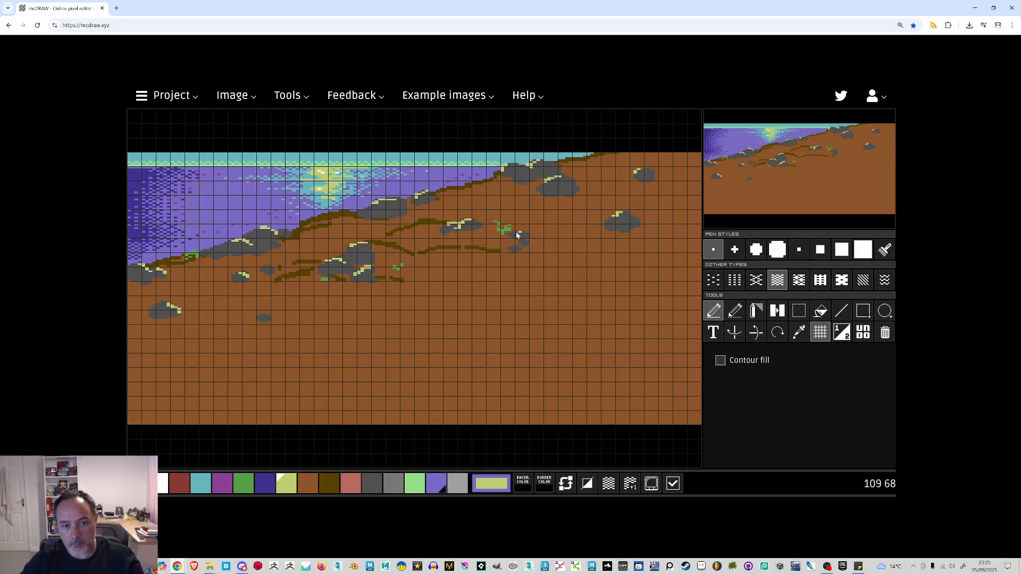
left_click(524, 273)
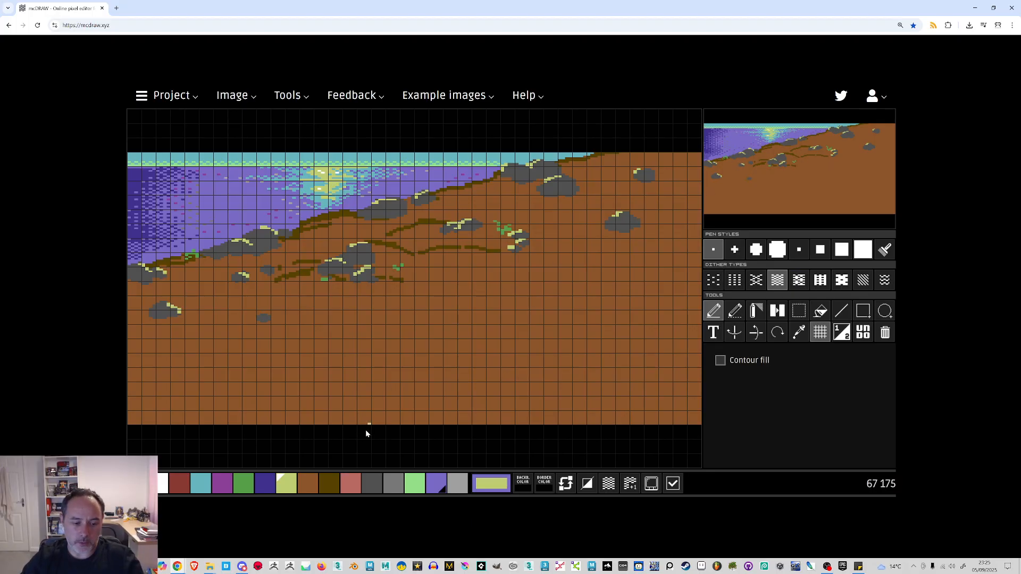
Carve the ground's brown into the grey rocks around their yellow highlights to reshape them
left_click(307, 484)
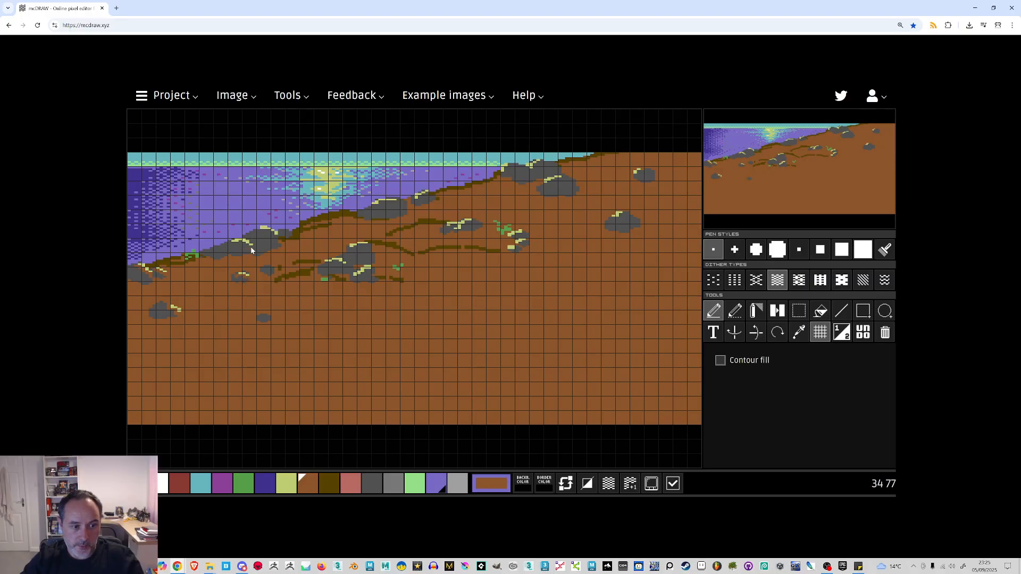
left_click_drag(258, 239, 274, 237)
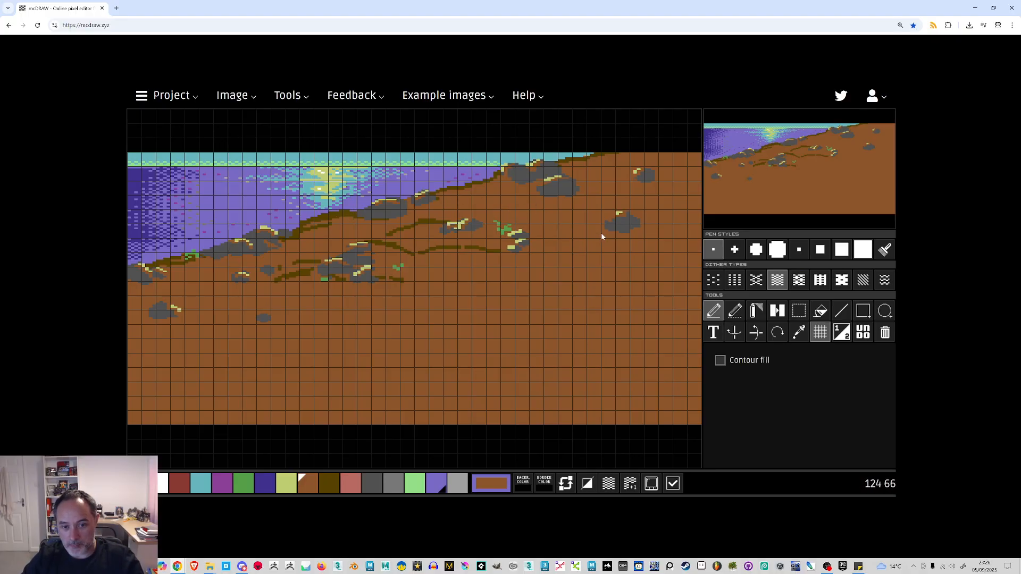
Shade the central ridges and lower-left slope with dithered dark brown strokes, using the small square pen and dither type 4
left_click(334, 487)
left_click(801, 253)
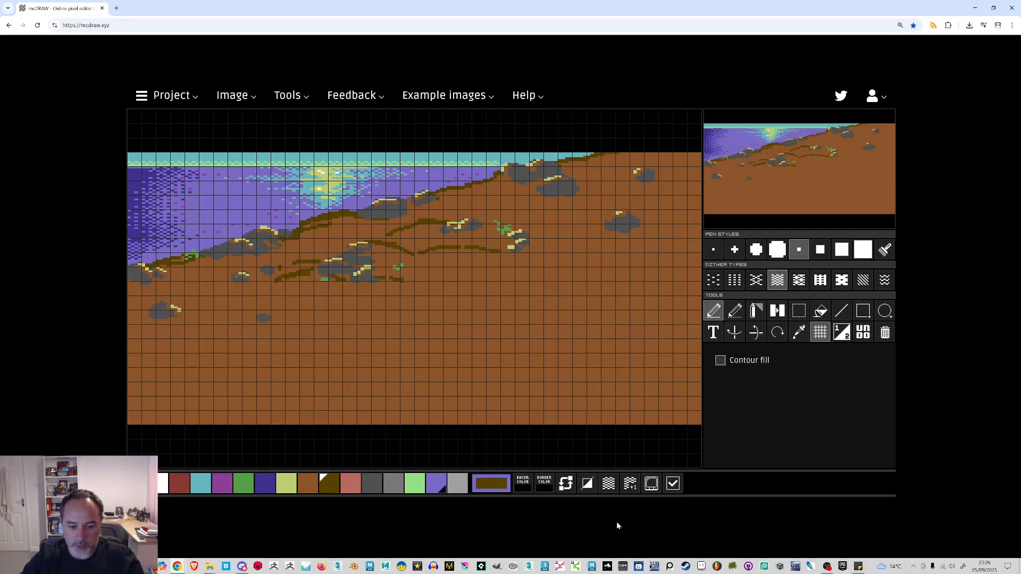
left_click(608, 483)
mouse_move(433, 250)
left_mouse_down()
mouse_move(389, 252)
mouse_move(378, 240)
mouse_move(408, 234)
left_mouse_up()
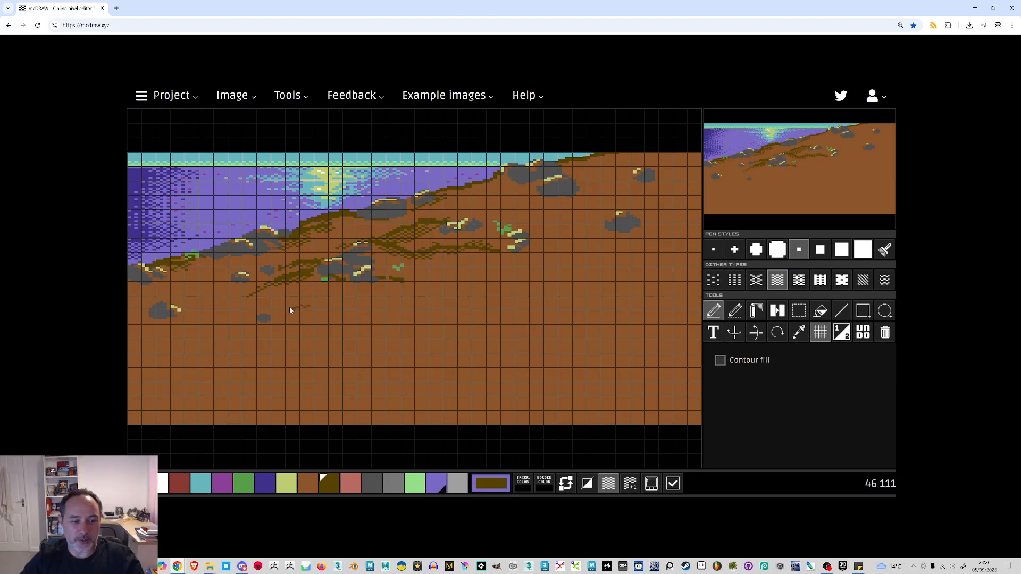
mouse_move(210, 289)
left_mouse_down()
mouse_move(180, 296)
mouse_move(151, 334)
left_mouse_up()
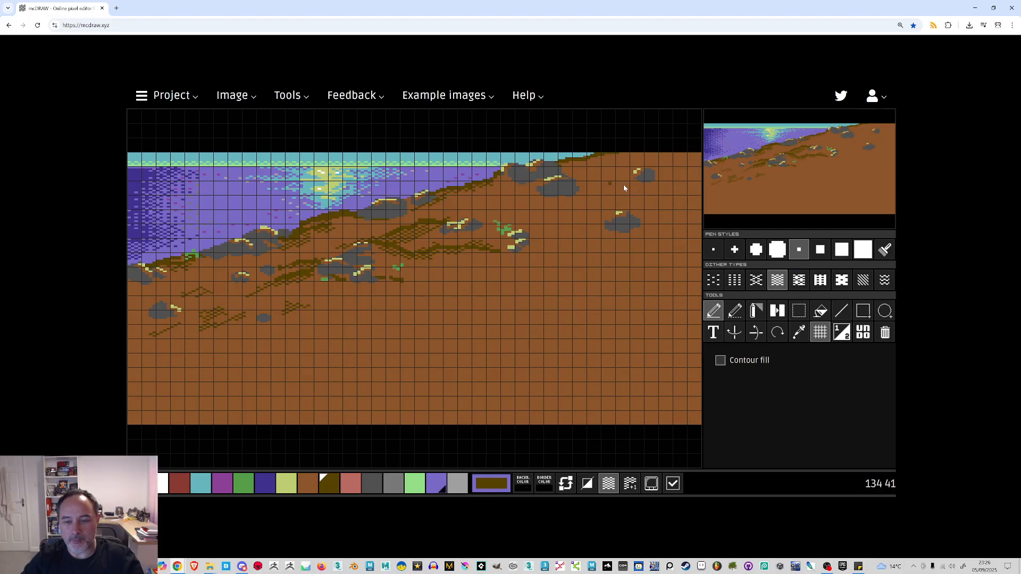
Extend the dithered dark brown shading around the upper-right rocks, the hilltop, the middle slope and the lower-left ground
left_click_drag(538, 219, 583, 226)
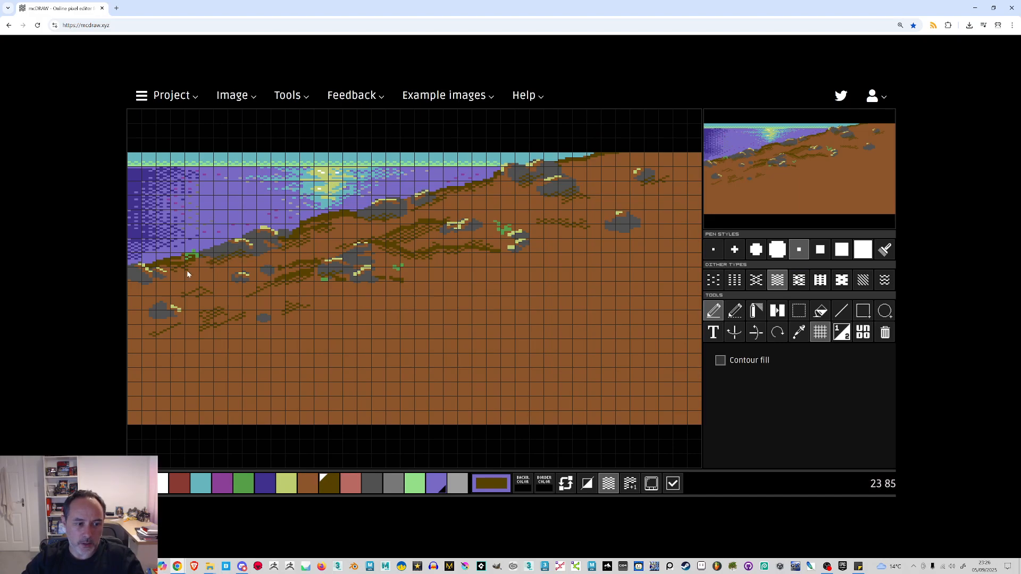
left_click_drag(135, 285, 132, 287)
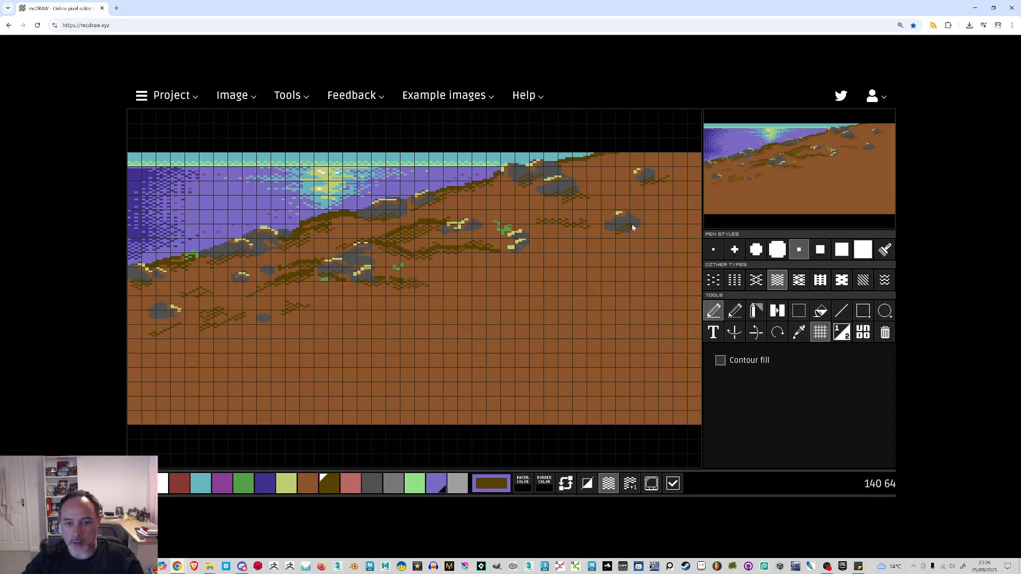
left_click_drag(637, 227, 654, 226)
left_click_drag(670, 197, 667, 202)
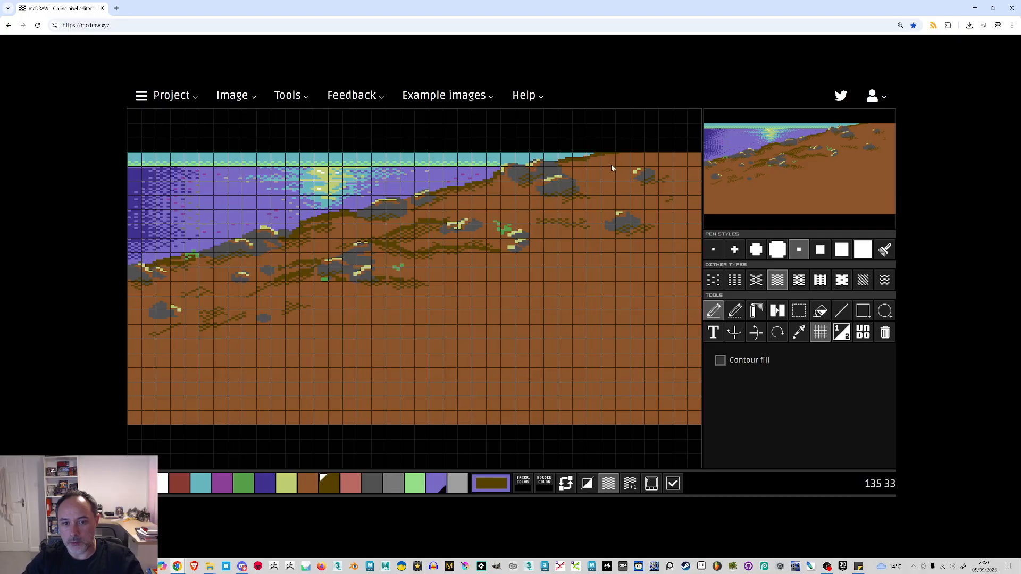
mouse_move(572, 164)
left_mouse_down()
mouse_move(630, 160)
mouse_move(617, 163)
left_mouse_up()
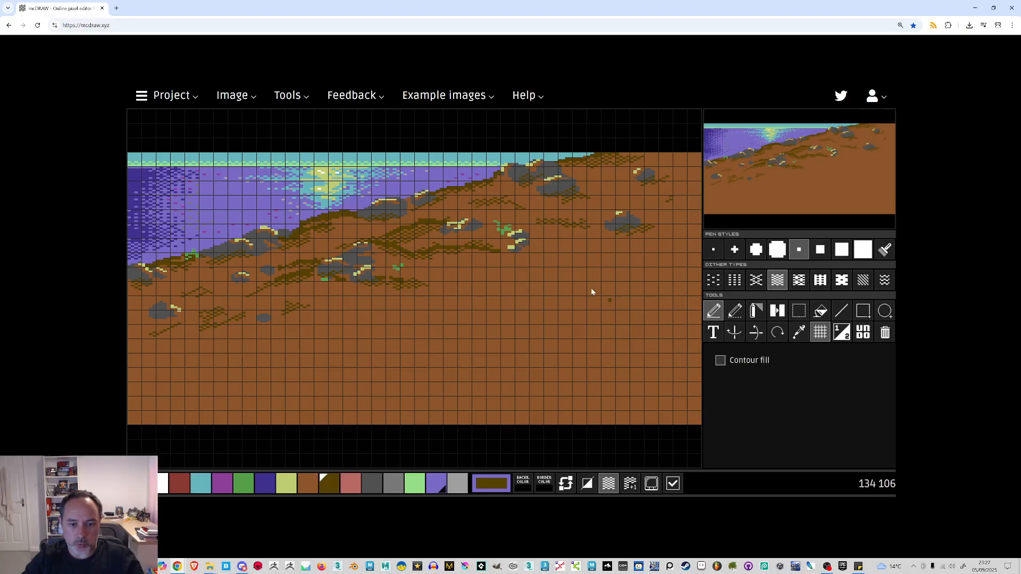
mouse_move(572, 269)
left_mouse_down()
mouse_move(527, 265)
mouse_move(585, 274)
mouse_move(456, 274)
left_mouse_up()
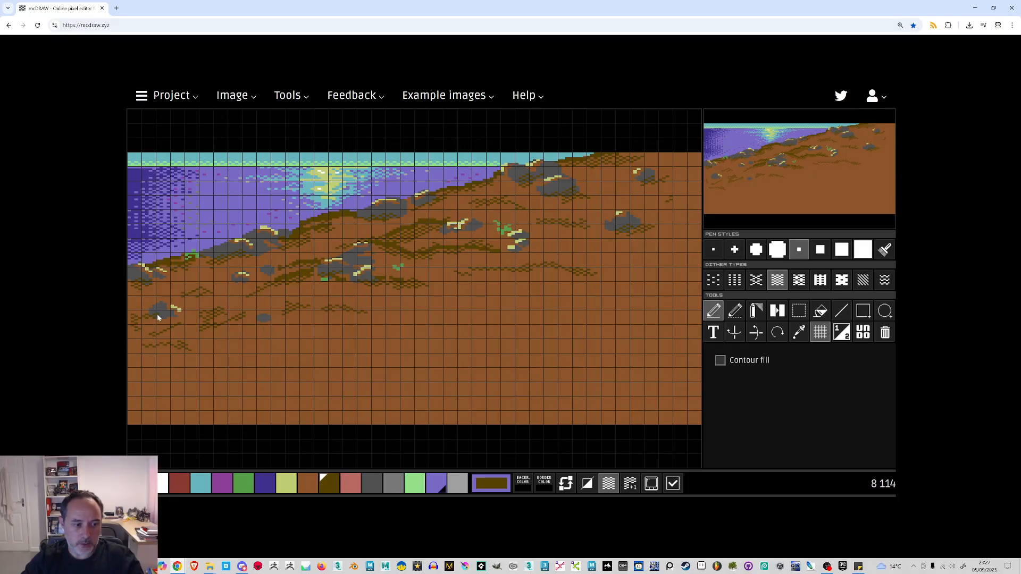
left_click_drag(277, 350, 304, 346)
Paint a small dithered grey patch on the ground below the central rocks, using medium and dark grey
left_click(393, 485)
left_click_drag(391, 307, 407, 297)
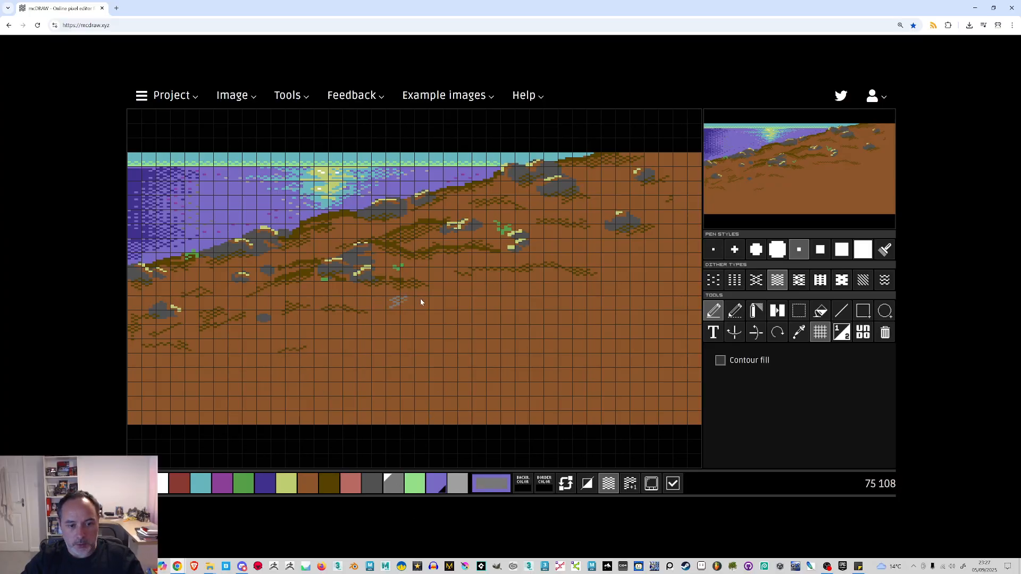
left_click(371, 483)
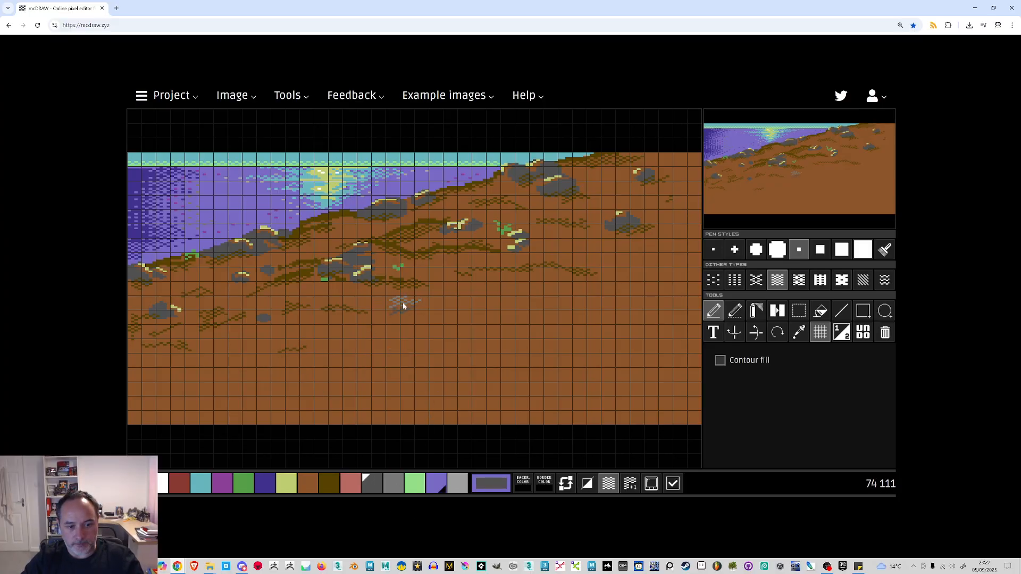
left_click(393, 484)
left_click_drag(420, 305, 446, 298)
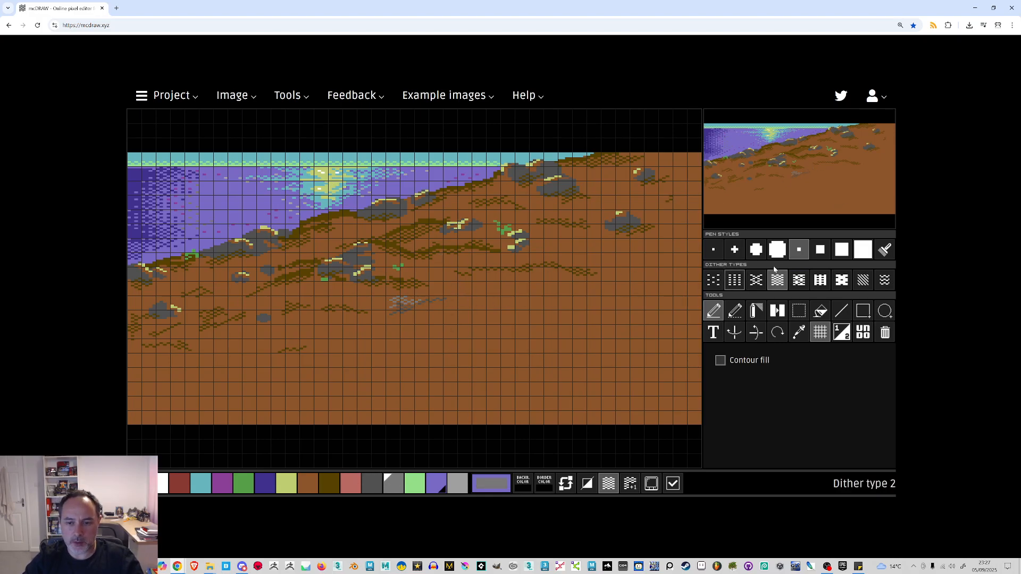
Draw long dithered medium grey streaks across the middle of the slope, right of the grey patch
left_click_drag(488, 288, 516, 278)
mouse_move(460, 302)
left_mouse_down()
mouse_move(509, 294)
mouse_move(487, 286)
left_mouse_up()
mouse_move(442, 265)
left_mouse_down()
mouse_move(486, 262)
mouse_move(498, 283)
mouse_move(534, 276)
left_mouse_up()
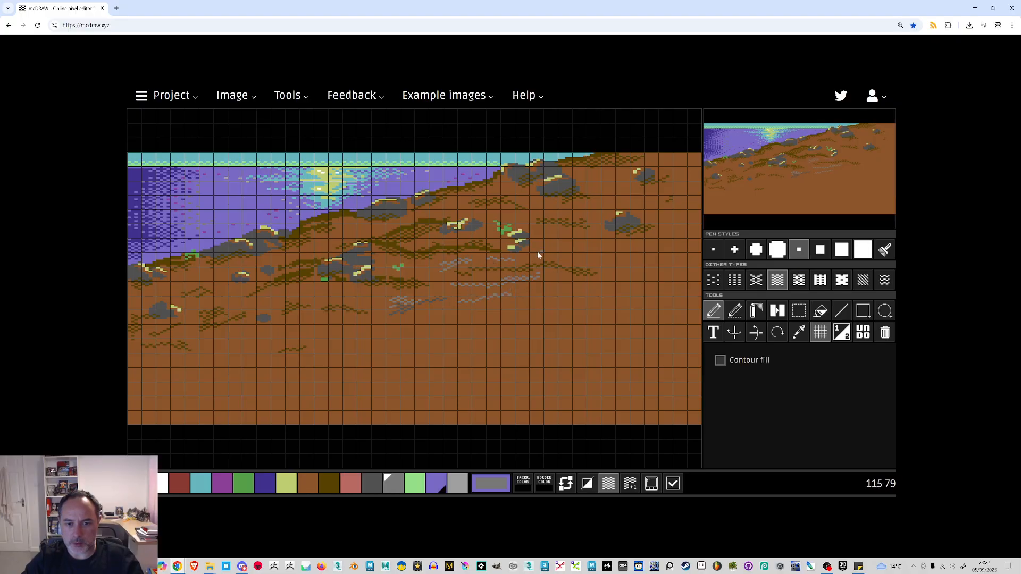
left_click_drag(587, 256, 599, 255)
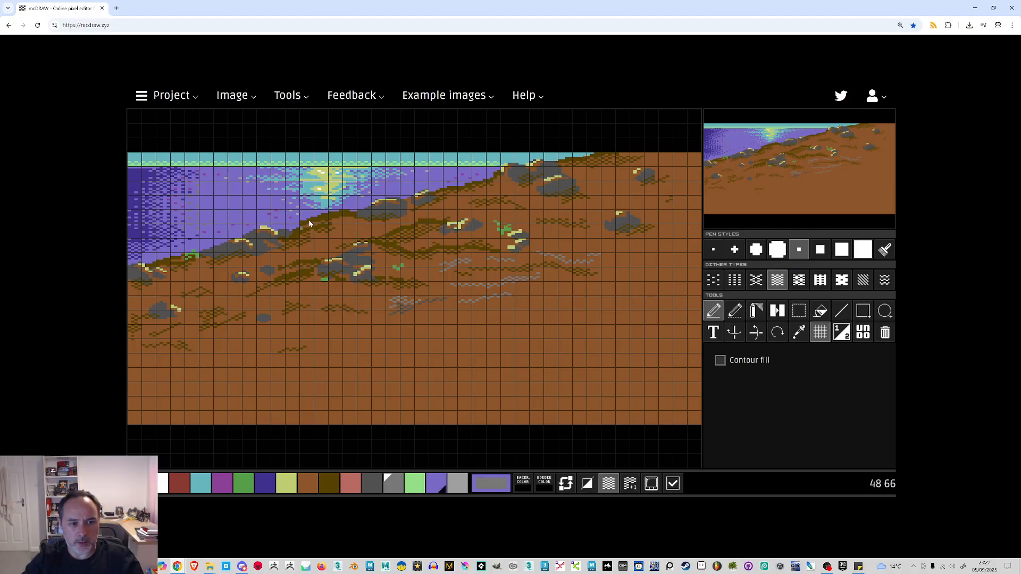
Break up the dark brown ridges and grey streaks with the ground's brown, and erase the central rock's topmost highlight in solid brown
left_click(315, 482)
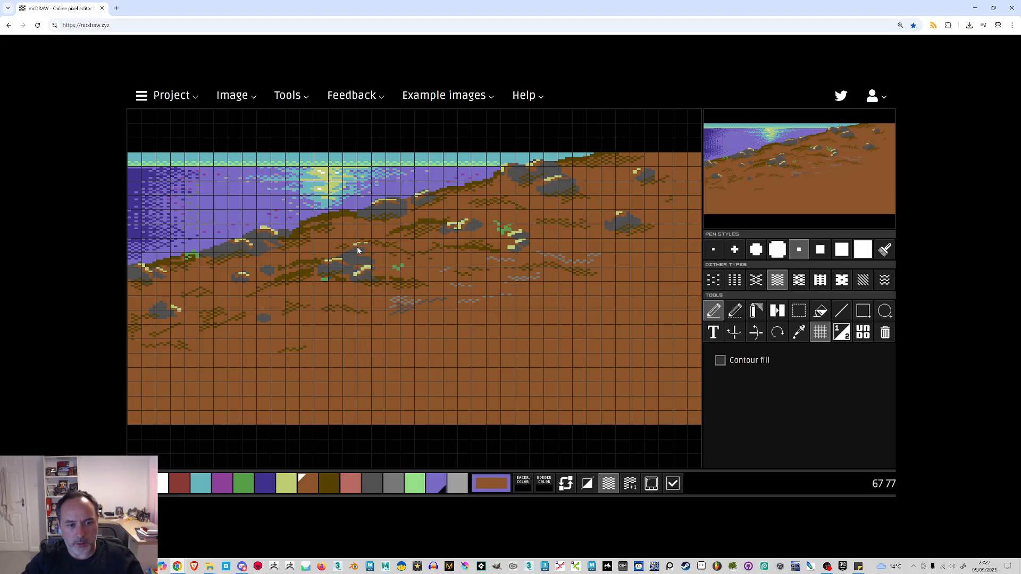
left_click(609, 485)
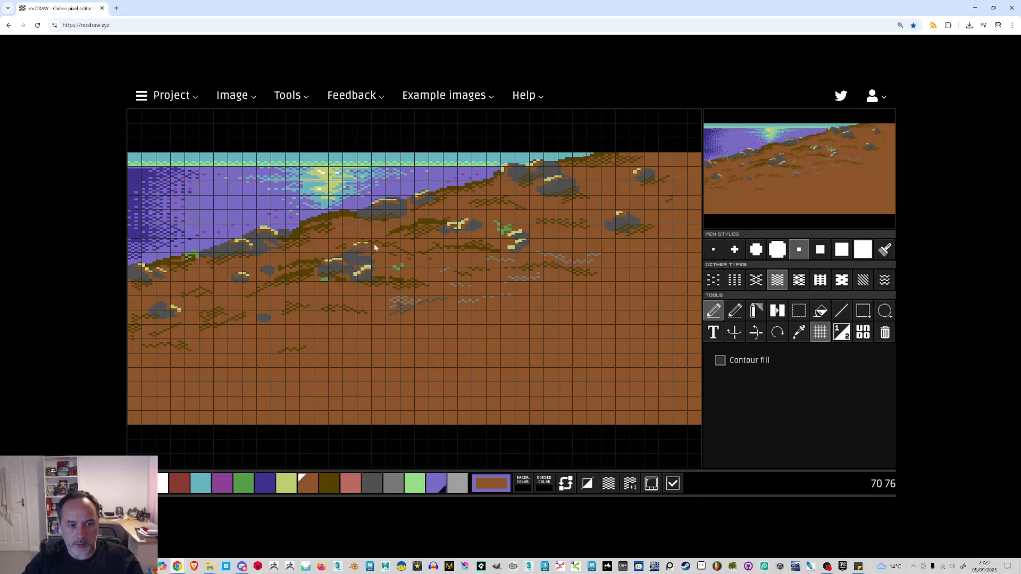
Paint dithered green vegetation around the central rocks with the smallest round pen
left_click(243, 483)
left_click(609, 484)
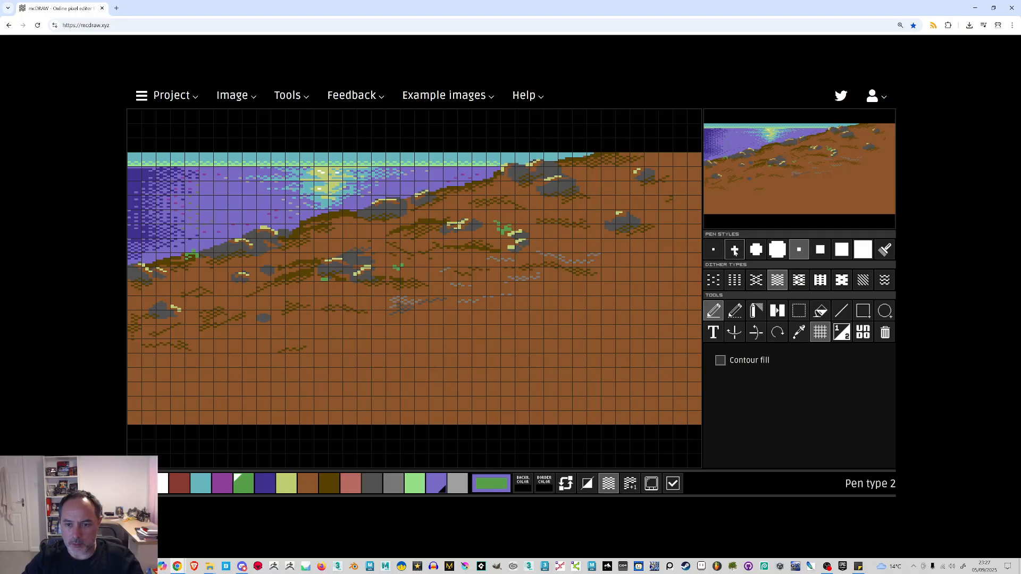
left_click(713, 249)
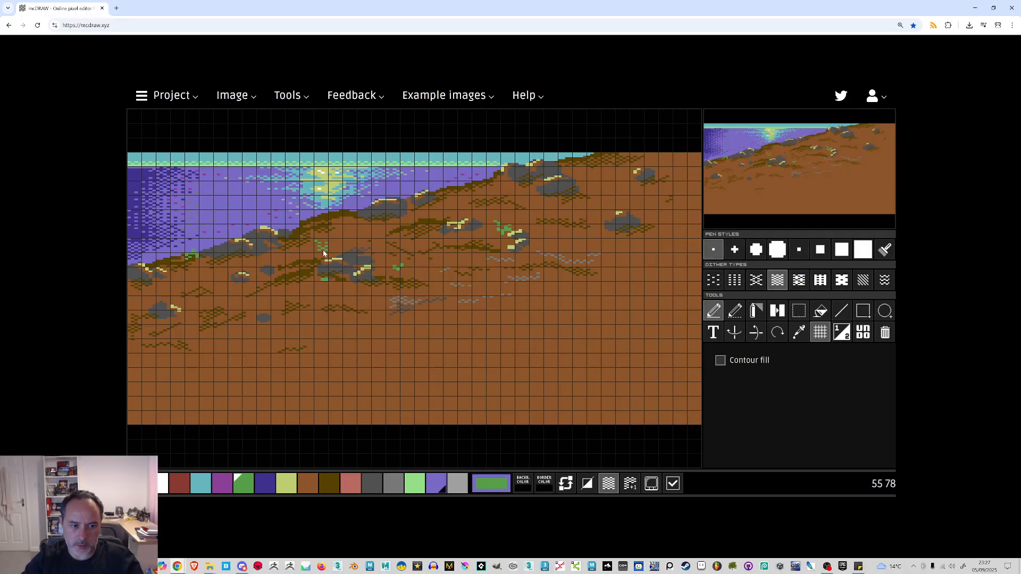
left_click_drag(377, 285, 381, 276)
mouse_move(397, 276)
left_mouse_down()
mouse_move(366, 292)
mouse_move(396, 300)
mouse_move(327, 307)
left_mouse_up()
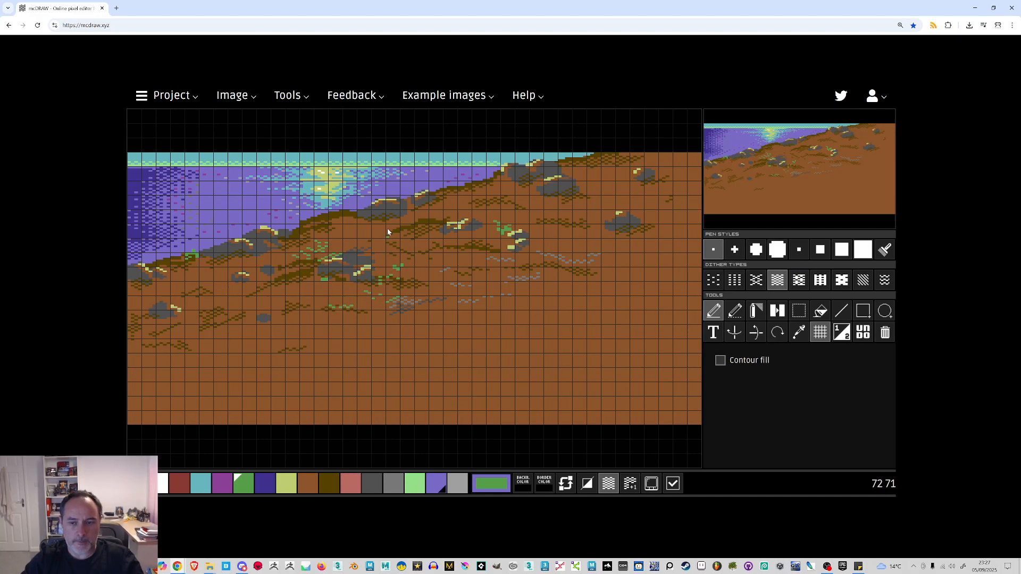
Extend the dithered green vegetation along the ridges right of the central rocks and up towards the upper-slope rocks
left_click_drag(410, 250, 420, 250)
left_click_drag(453, 269, 456, 271)
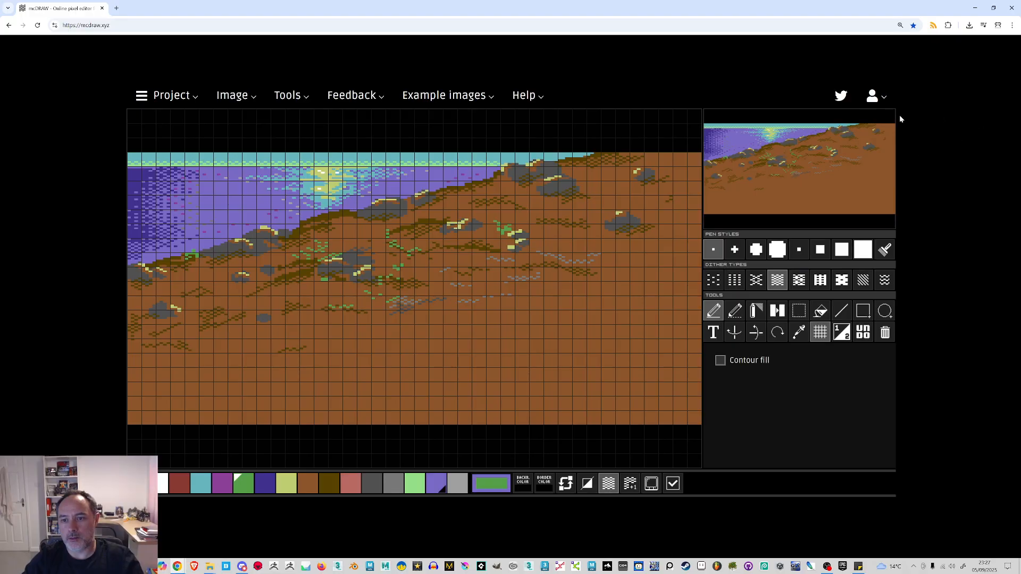
left_click_drag(498, 206, 484, 212)
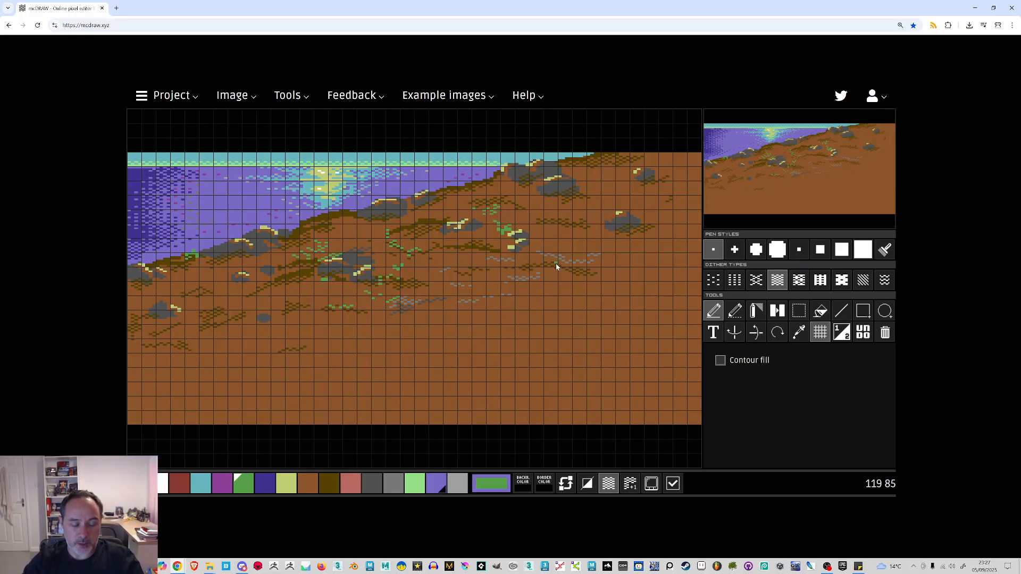
left_click(423, 346)
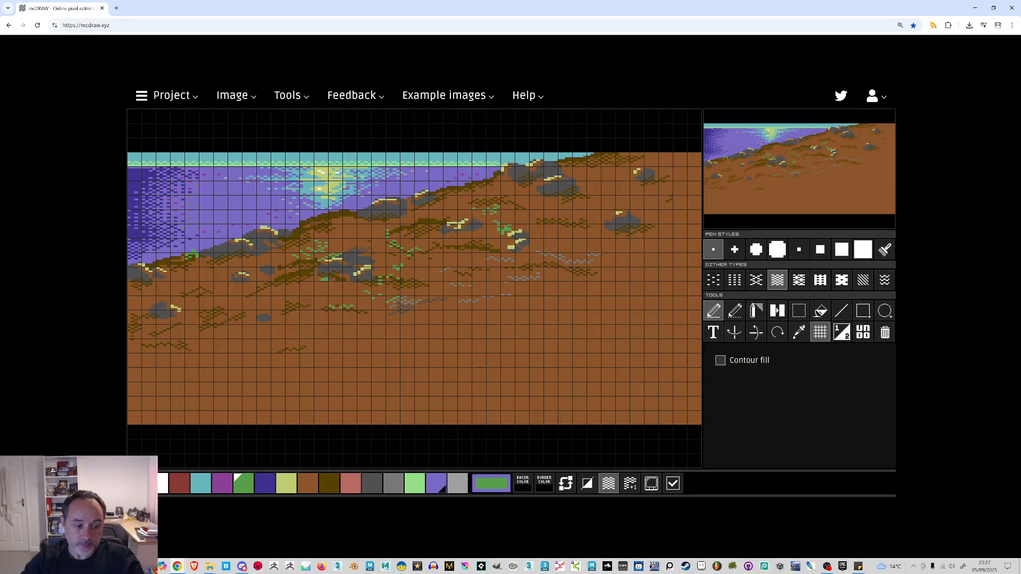
Paint a solid black tree trunk with the largest round pen, undithered, from the image's lower edge up past the shoreline over the dark water
left_click(137, 483)
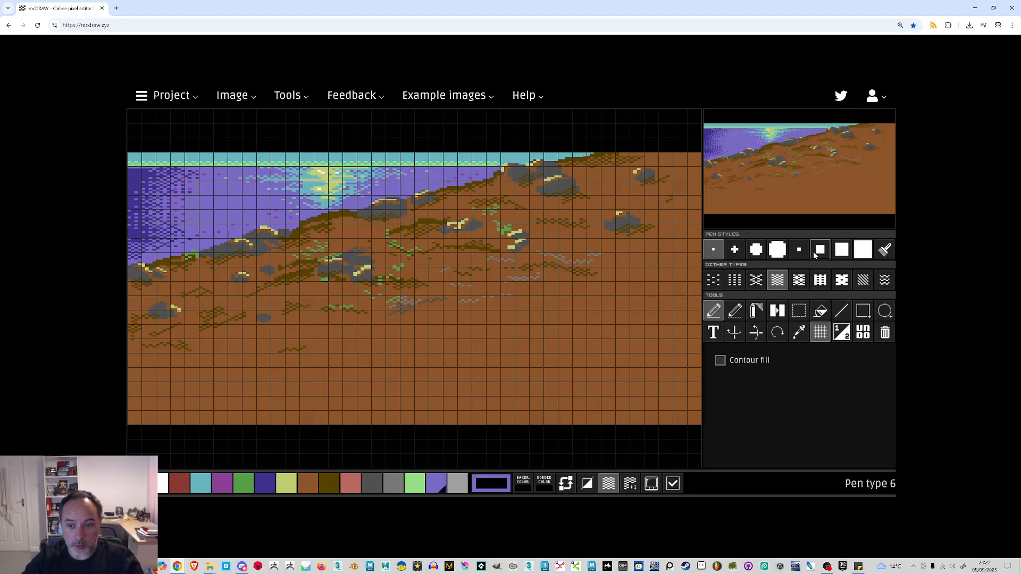
left_click(777, 250)
left_click(221, 364)
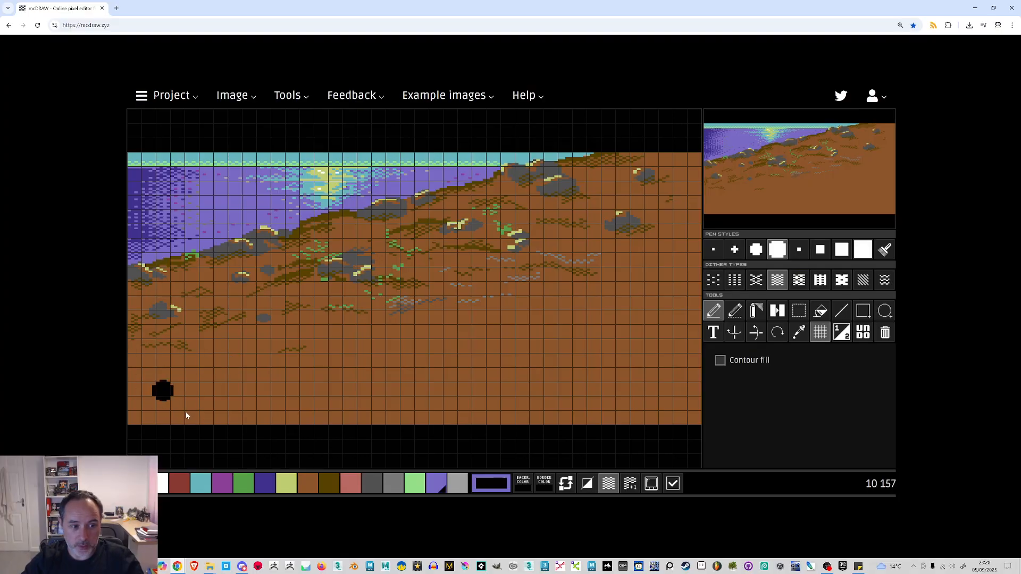
left_click_drag(178, 423, 167, 389)
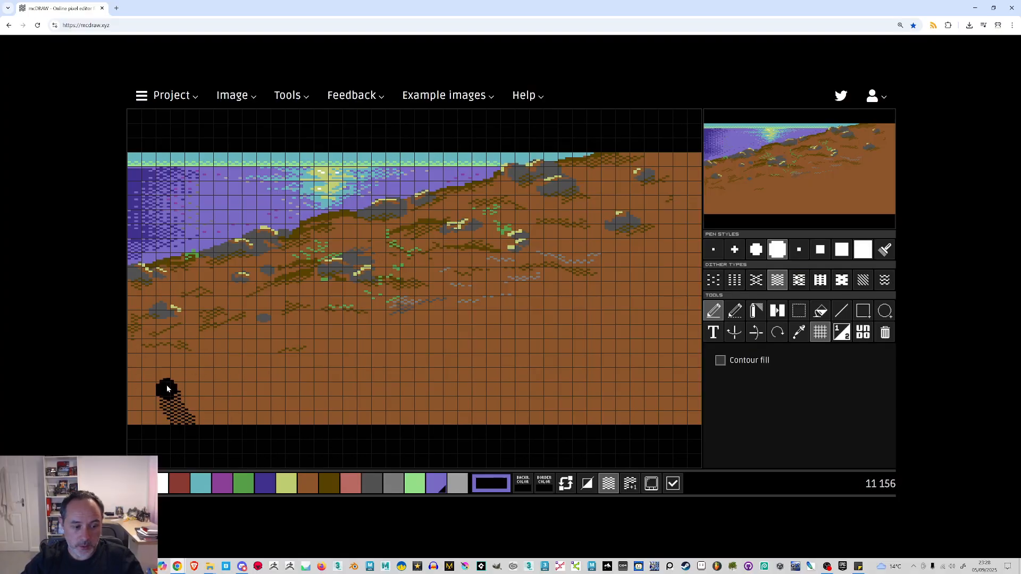
key("ctrl+z")
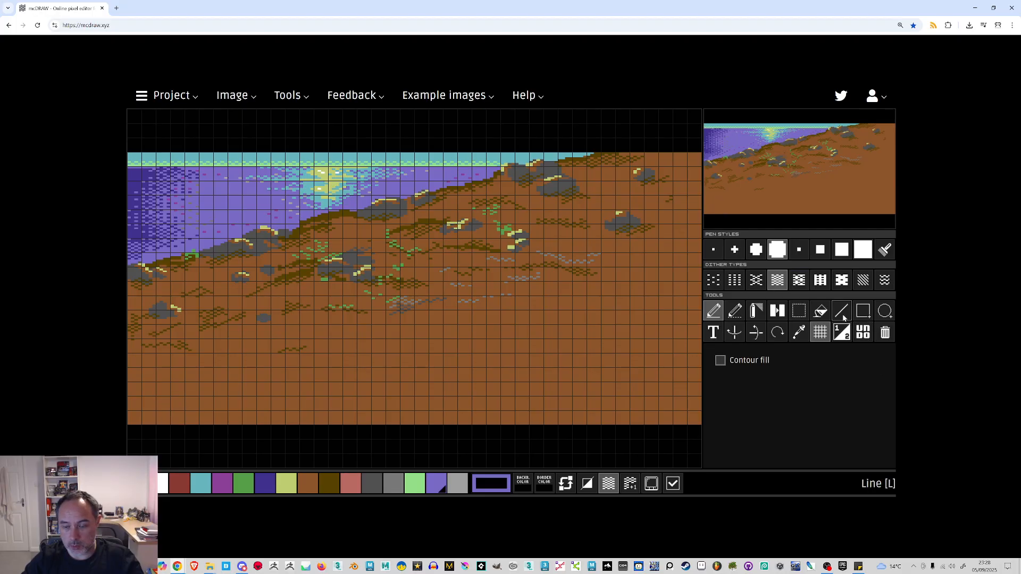
left_click(609, 483)
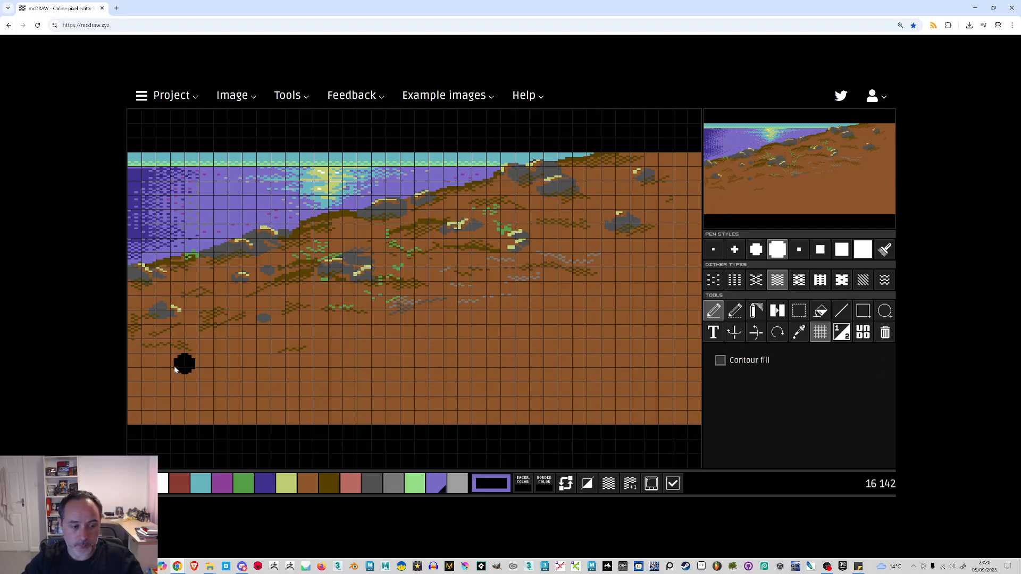
left_click_drag(173, 422, 163, 389)
mouse_move(157, 348)
left_mouse_down()
mouse_move(167, 316)
mouse_move(146, 251)
mouse_move(157, 207)
left_mouse_up()
left_click_drag(152, 312, 153, 376)
left_click_drag(153, 420, 148, 427)
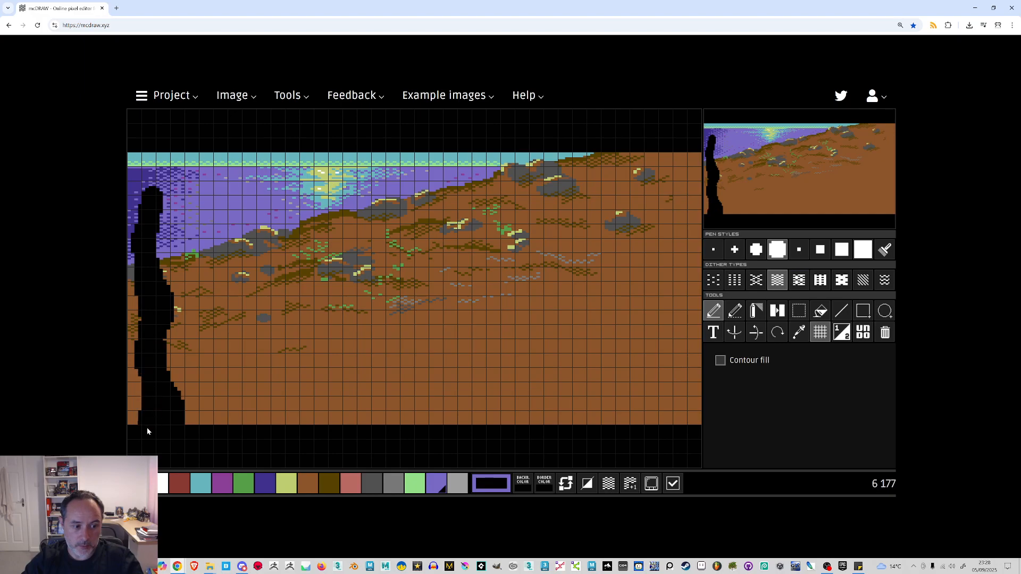
Draw a slanting black branch with the Line tool, rising from the trunk's right side across the shoreline and forking over the water
left_click(713, 250)
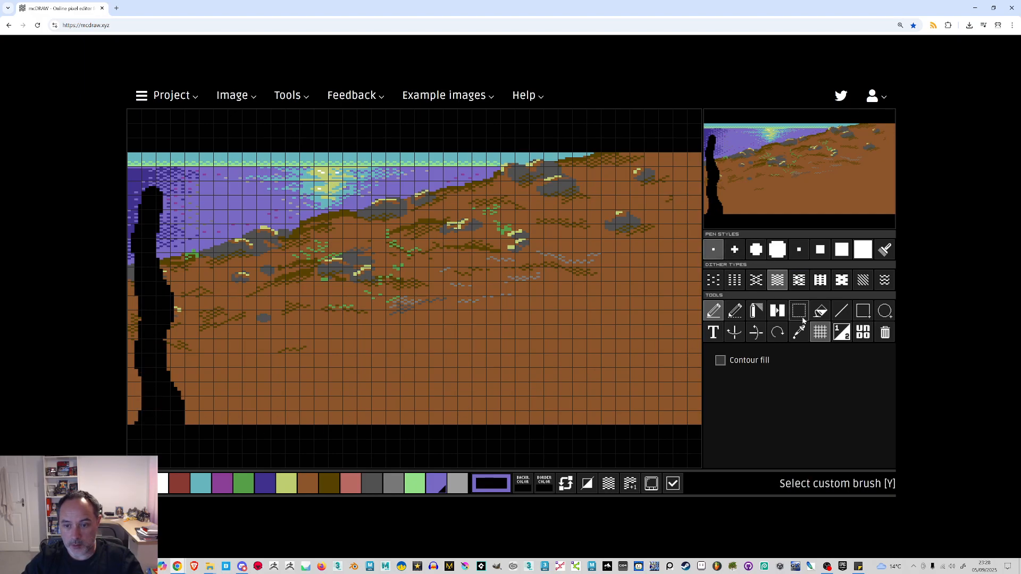
left_click(841, 311)
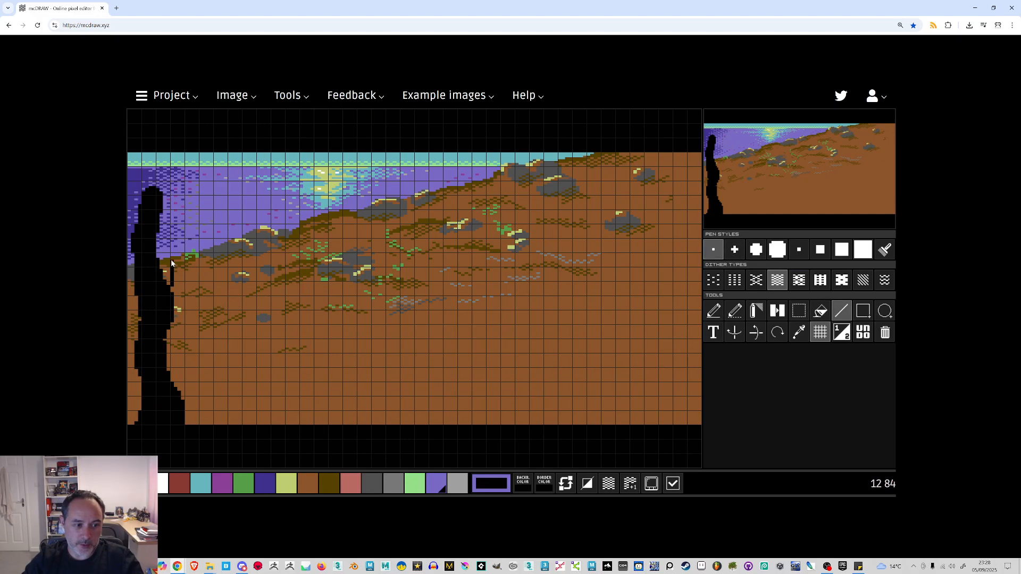
left_click(798, 250)
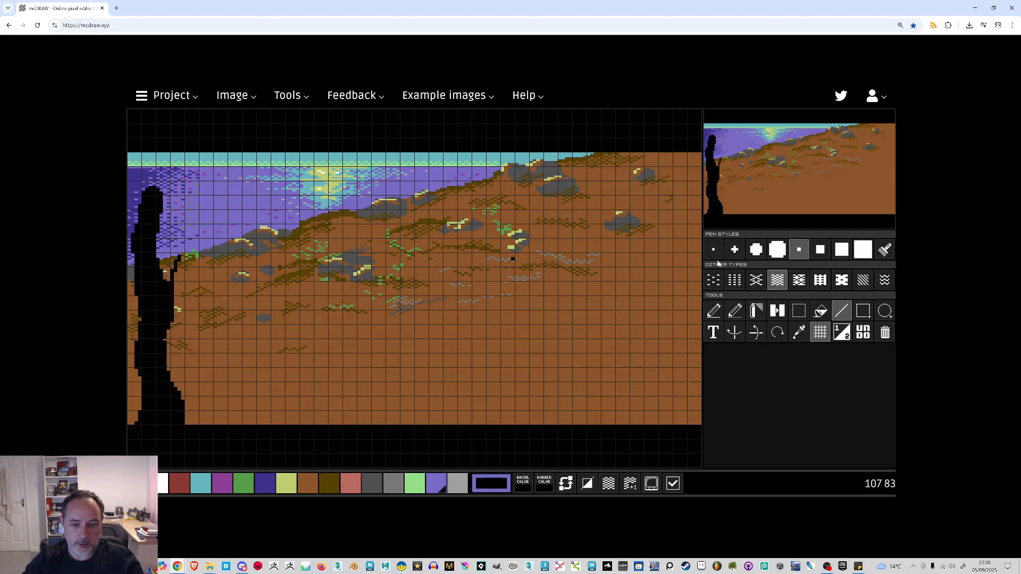
left_click(735, 249)
mouse_move(164, 282)
left_mouse_down()
mouse_move(205, 209)
mouse_move(195, 206)
left_mouse_up()
left_click(799, 250)
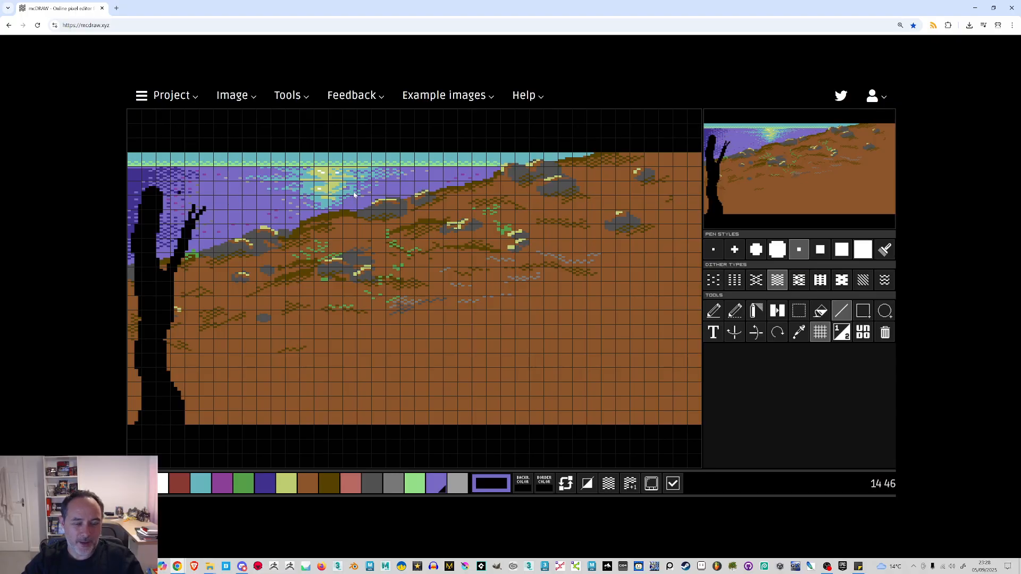
Extend the trunk's crown with two thick black branches up to the image's upper edge, using the plus-shaped pen
left_click(742, 251)
left_click(173, 191)
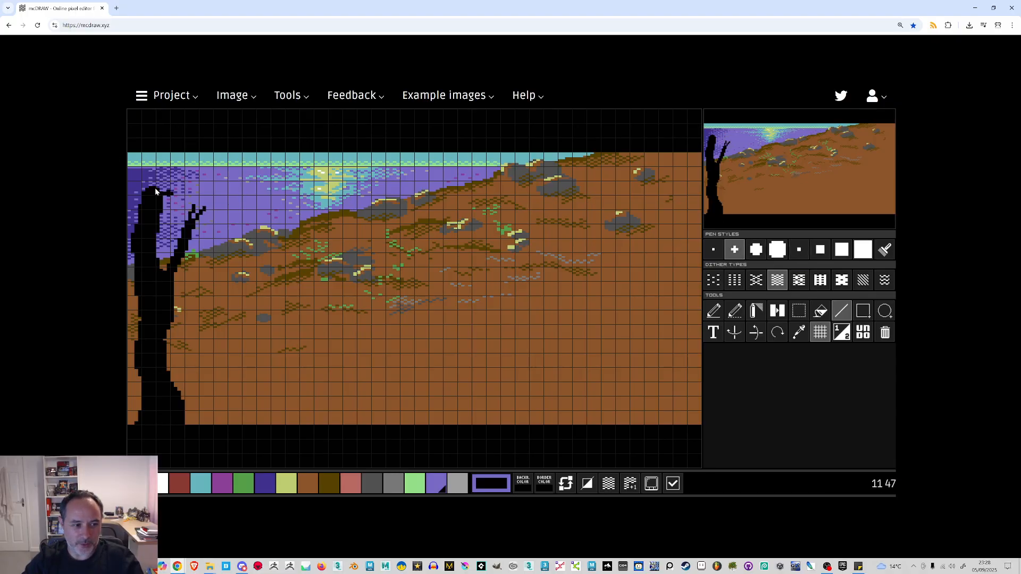
left_click_drag(147, 187, 149, 156)
left_click_drag(155, 202, 176, 154)
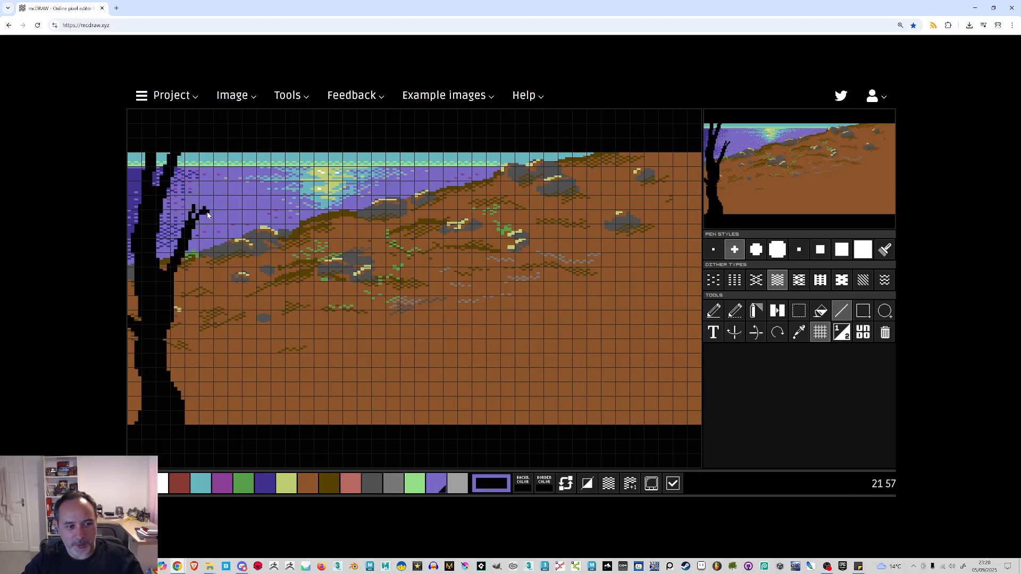
Add thin forking black twigs to the tree's right-hand branch, spreading over the water and up to the horizon
left_click(715, 248)
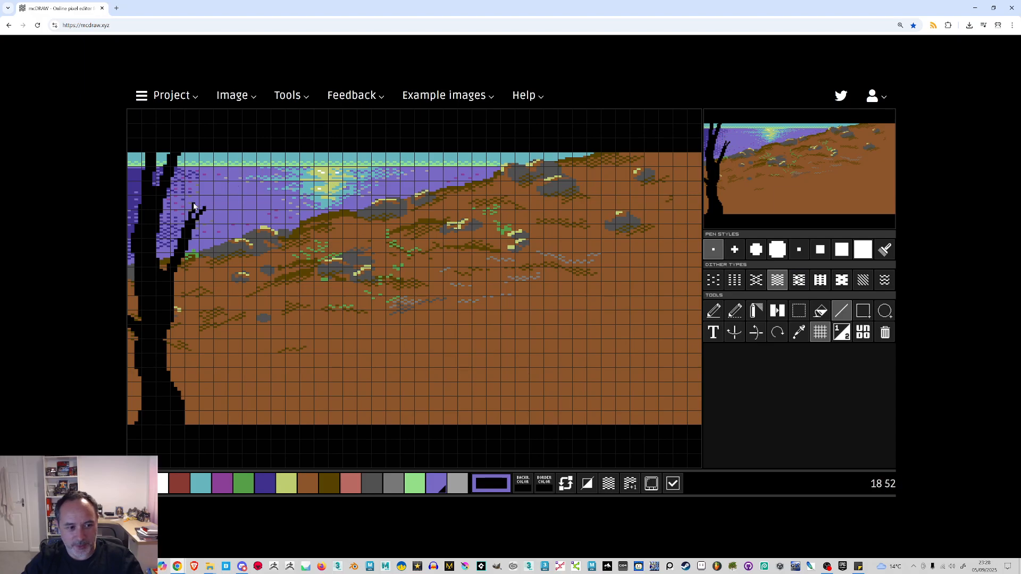
left_click_drag(193, 182, 209, 158)
mouse_move(213, 206)
left_mouse_down()
mouse_move(238, 194)
mouse_move(242, 172)
left_mouse_up()
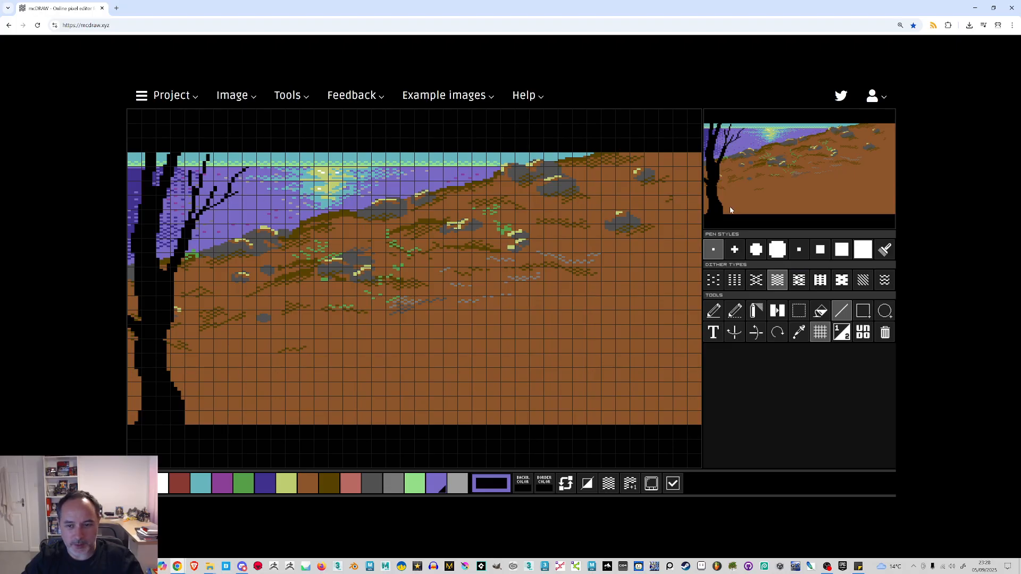
left_click(798, 250)
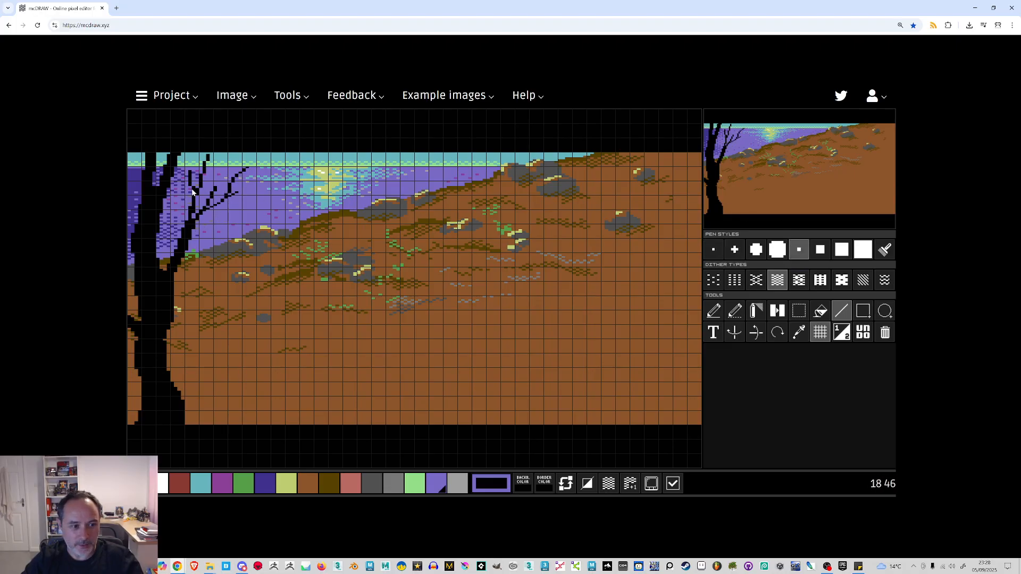
left_click_drag(190, 187, 190, 155)
left_click_drag(193, 222, 218, 160)
left_click_drag(205, 211, 228, 195)
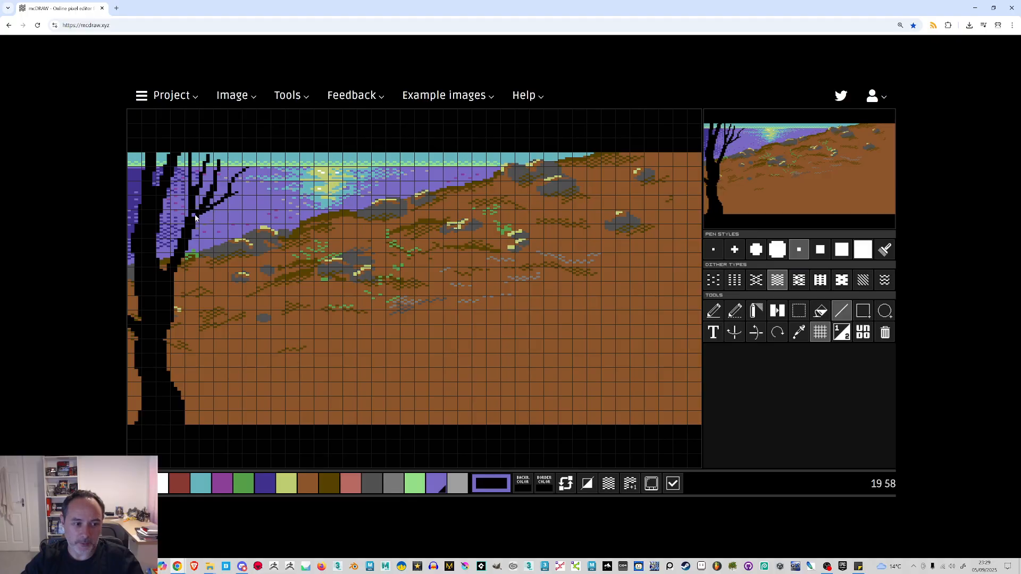
mouse_move(210, 210)
left_mouse_down()
mouse_move(256, 182)
mouse_move(254, 154)
mouse_move(219, 156)
left_mouse_up()
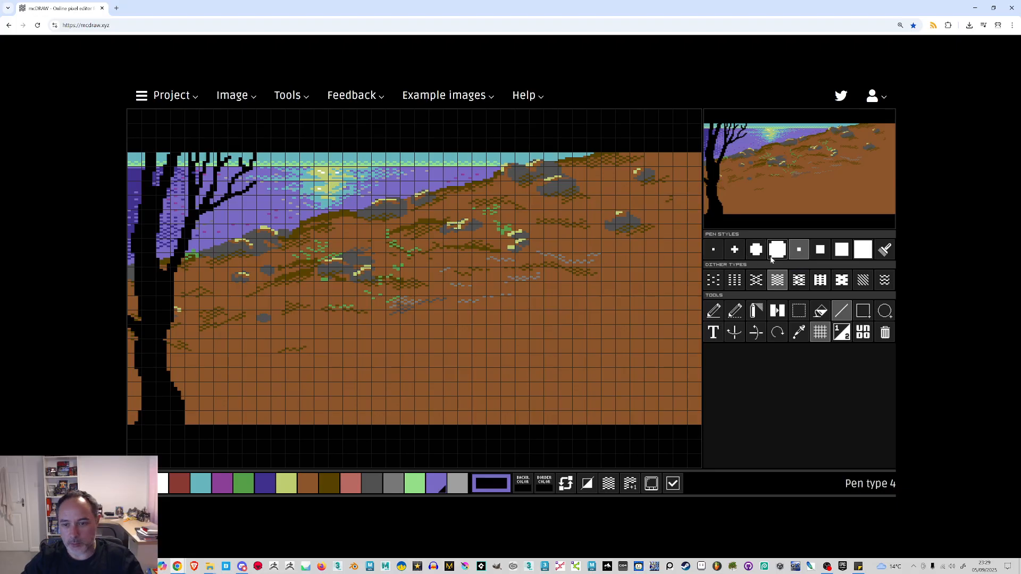
Add thin black twigs on both sides of the upper trunk and a lower branch rising from mid-trunk over the rocky shoreline
mouse_move(161, 212)
left_mouse_down()
mouse_move(196, 198)
mouse_move(192, 190)
left_mouse_up()
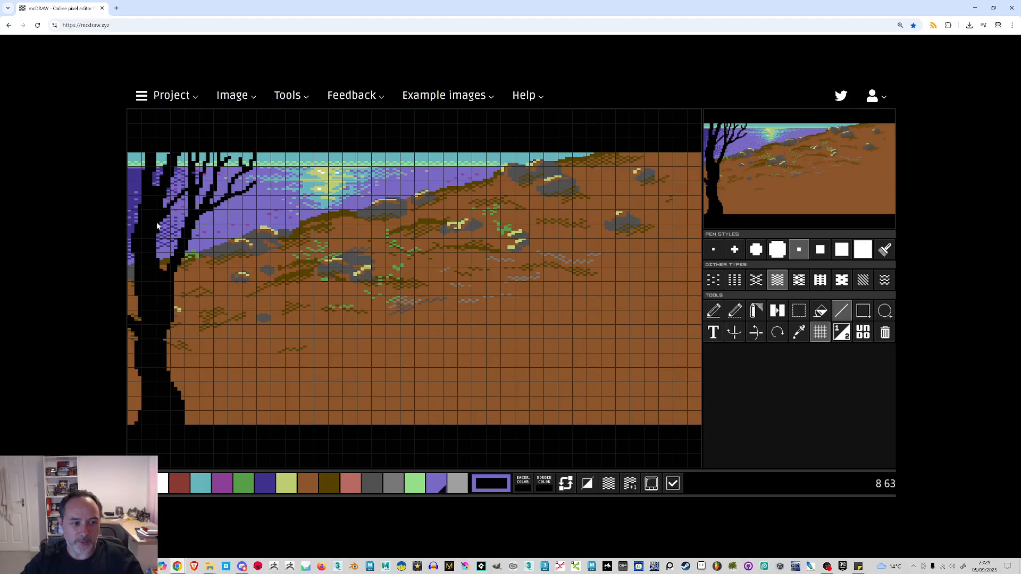
left_click_drag(146, 193, 133, 156)
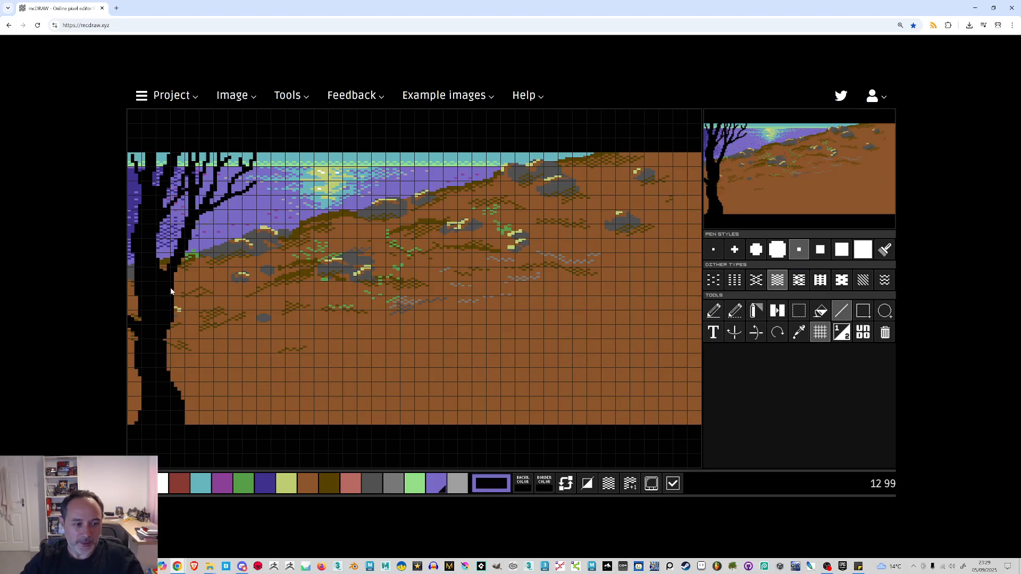
mouse_move(173, 296)
left_mouse_down()
mouse_move(204, 252)
mouse_move(239, 240)
mouse_move(230, 228)
left_mouse_up()
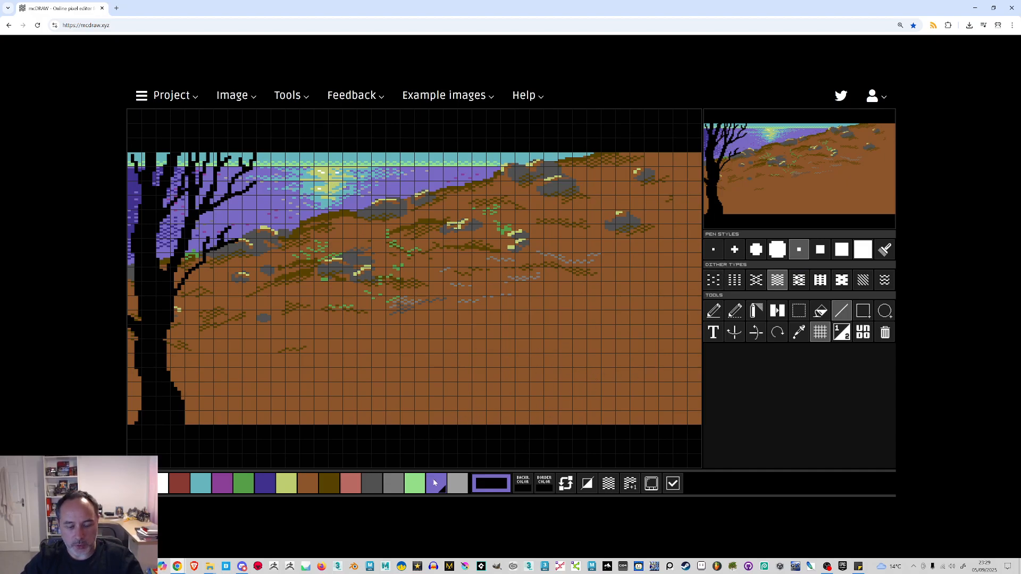
Fill the slope's lower-right corner with medium grey beneath a straight diagonal line, and return to freehand drawing
left_click(401, 487)
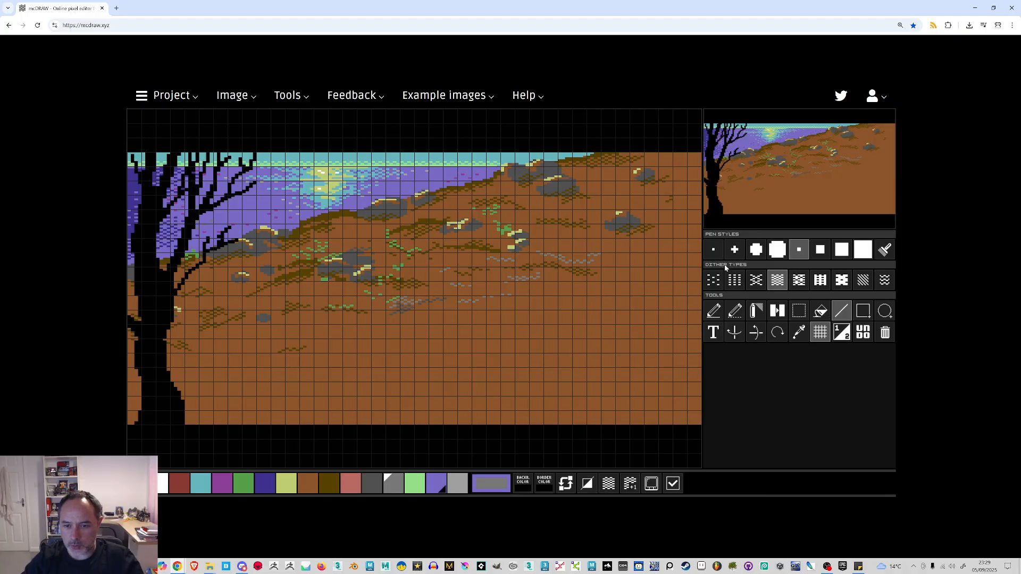
left_click(884, 249)
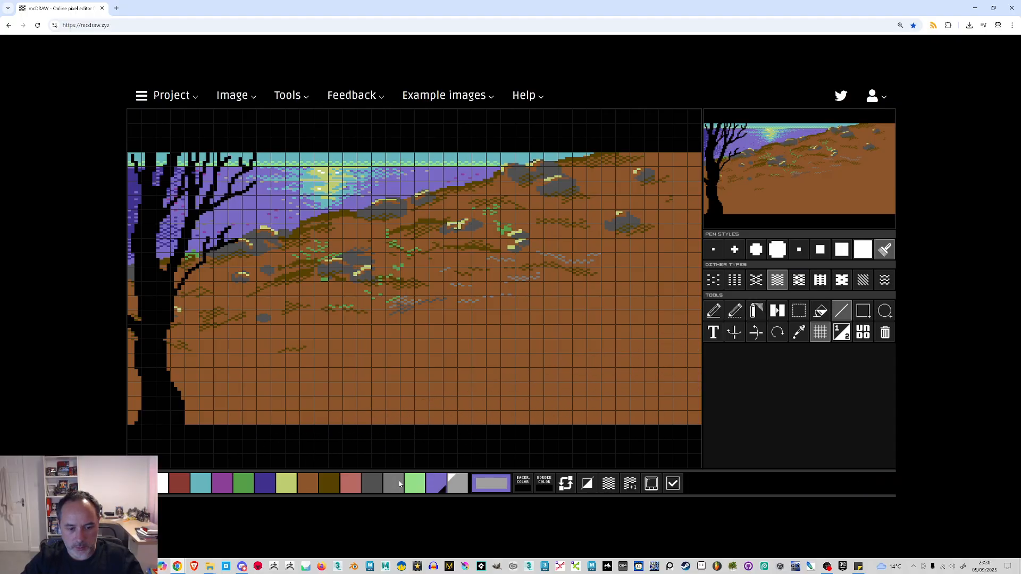
left_click(474, 396)
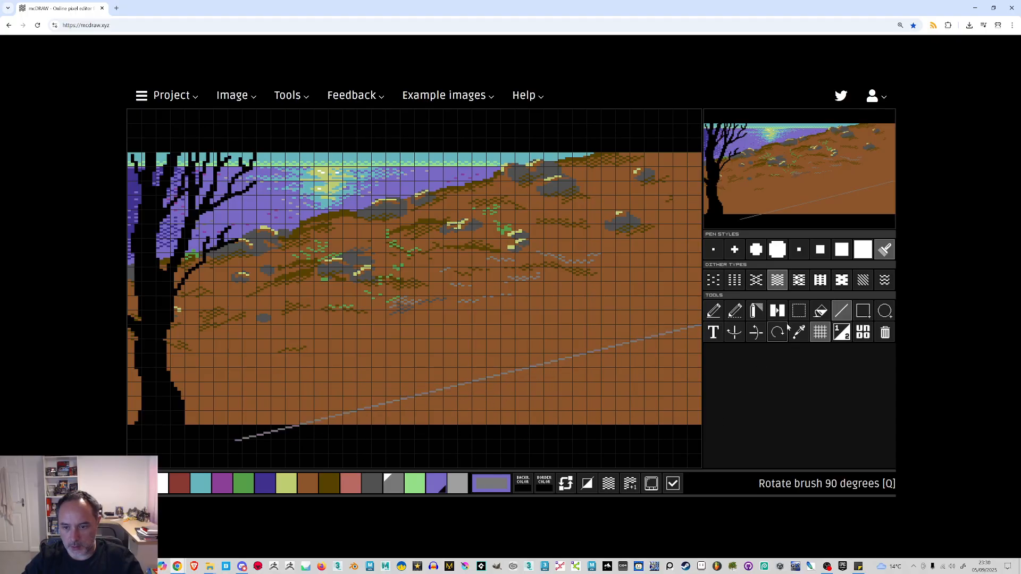
left_click(820, 313)
left_click(581, 398)
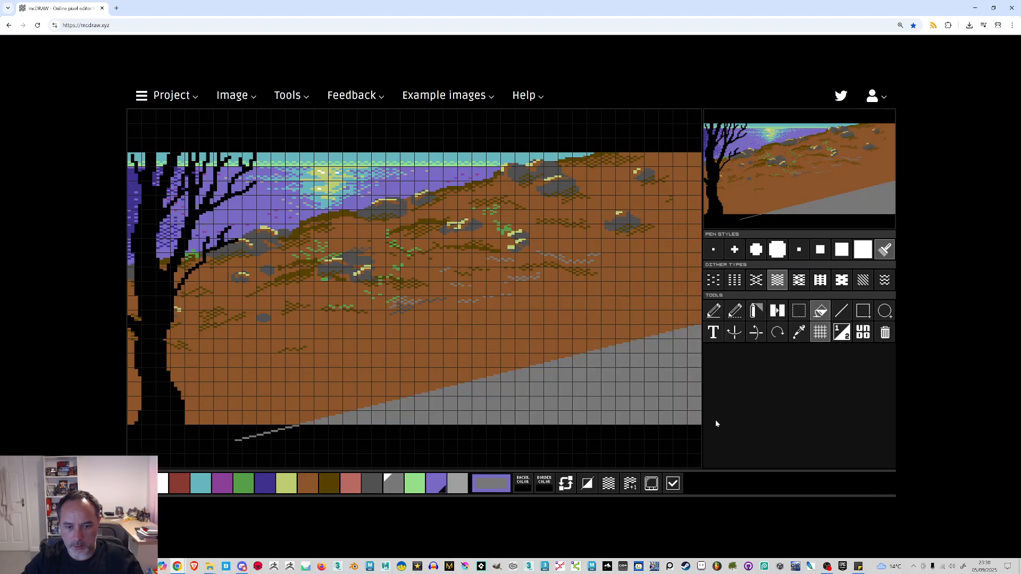
left_click(752, 257)
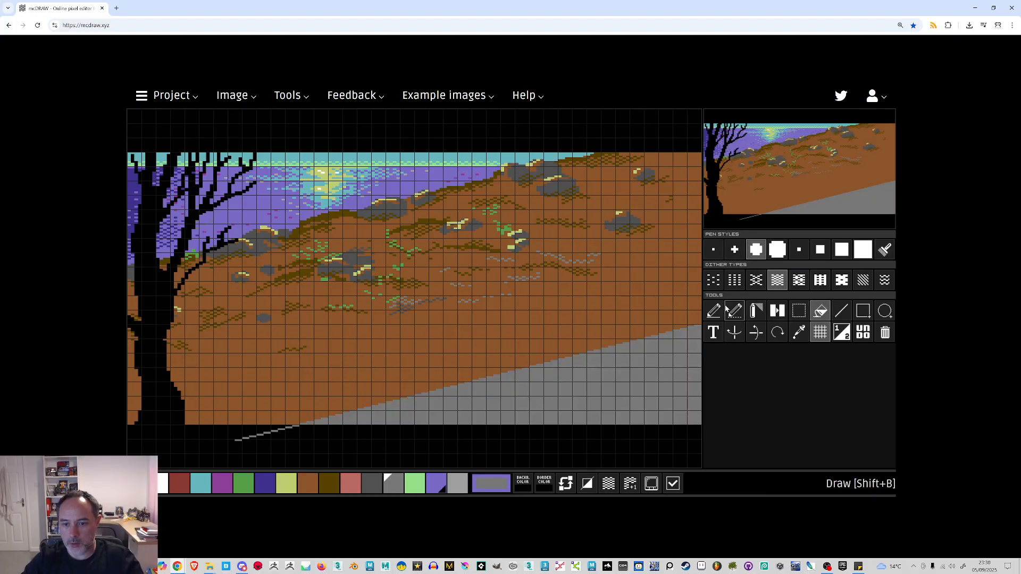
left_click(714, 311)
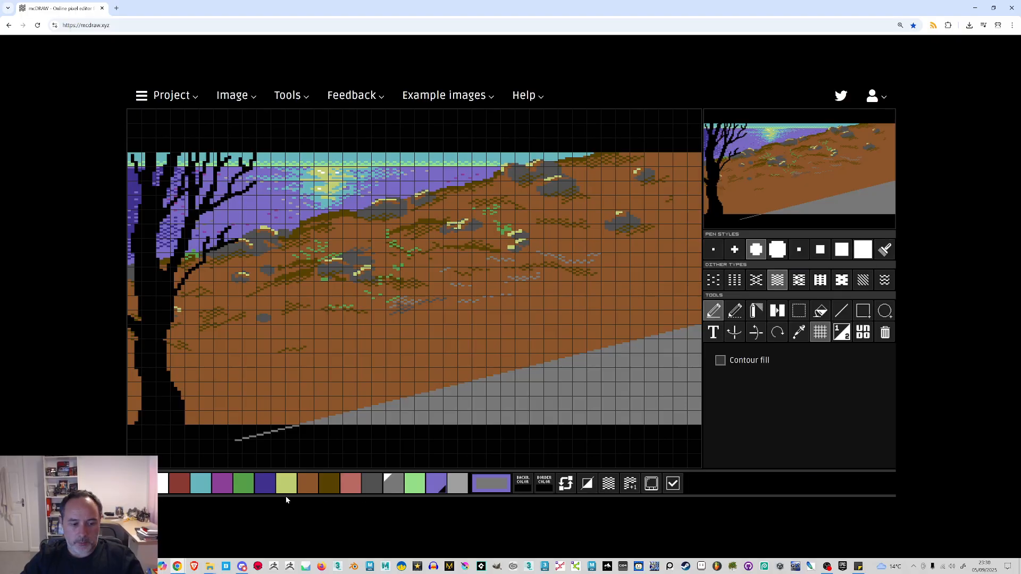
left_click(180, 483)
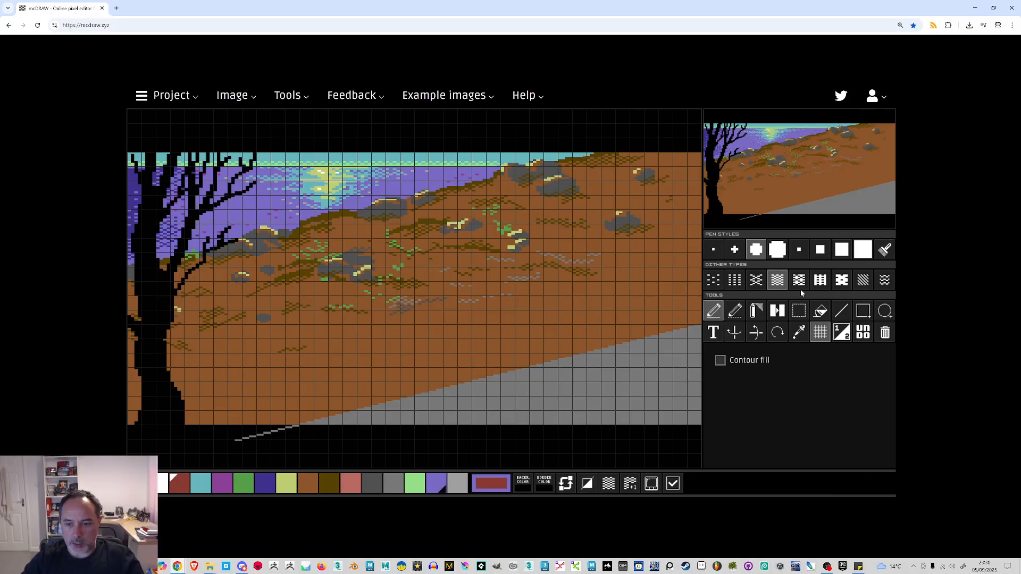
left_click(798, 310)
left_click_drag(291, 439, 353, 463)
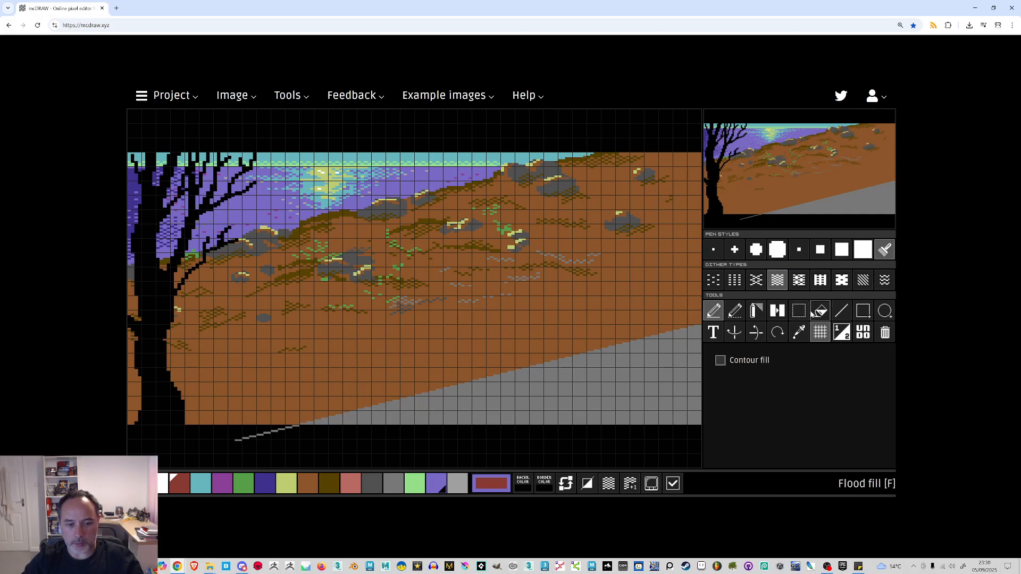
left_click(716, 256)
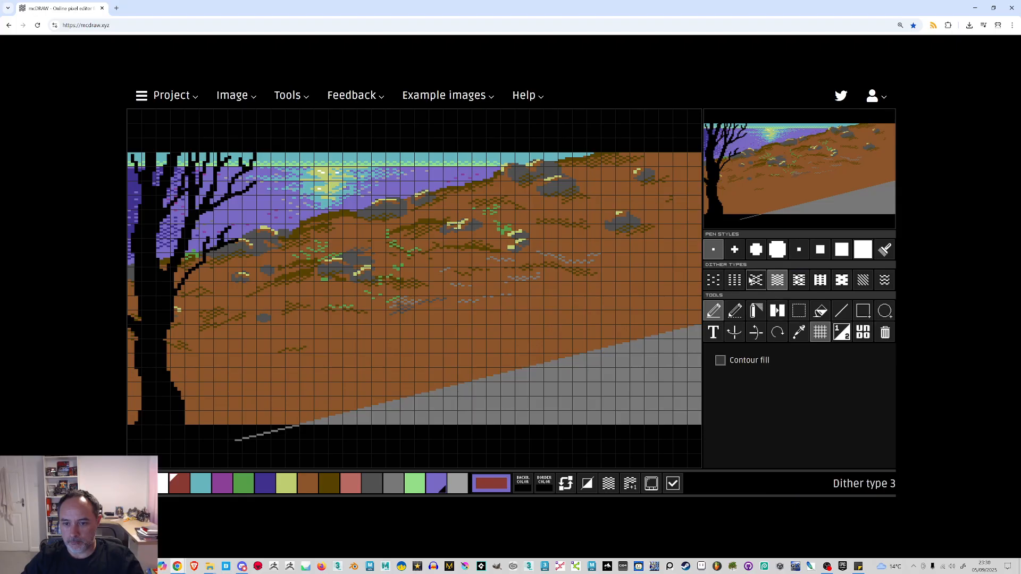
Dab solid dark blue foliage around the tree's branches and twigs with the plus-shaped pen
left_click(735, 255)
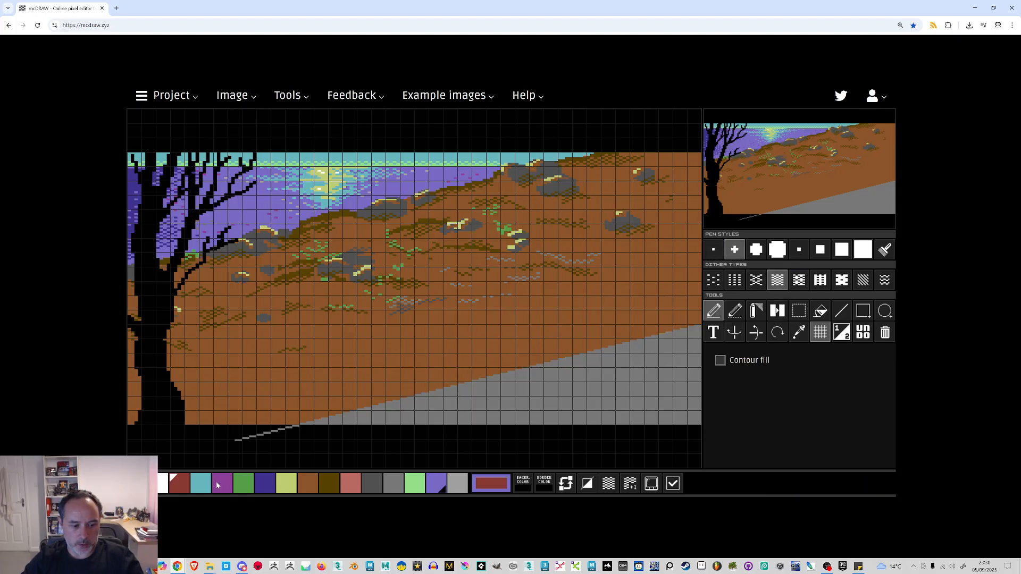
left_click(260, 483)
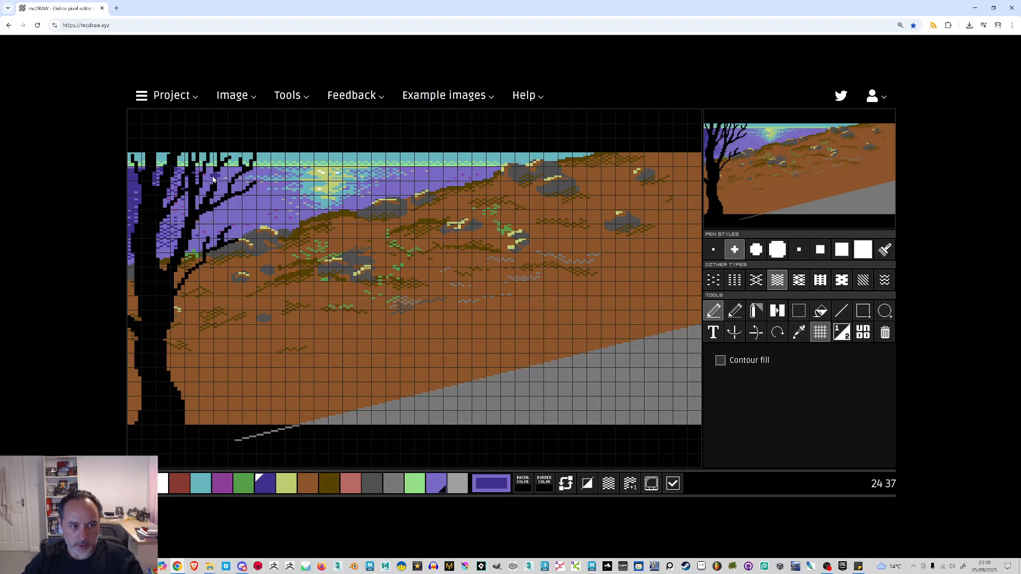
mouse_move(228, 159)
left_mouse_down()
mouse_move(259, 167)
mouse_move(251, 182)
mouse_move(259, 192)
mouse_move(263, 172)
mouse_move(241, 177)
mouse_move(249, 190)
mouse_move(224, 227)
mouse_move(239, 239)
mouse_move(214, 241)
left_mouse_up()
left_click(195, 194)
left_click(221, 206)
left_click(223, 191)
left_click(214, 184)
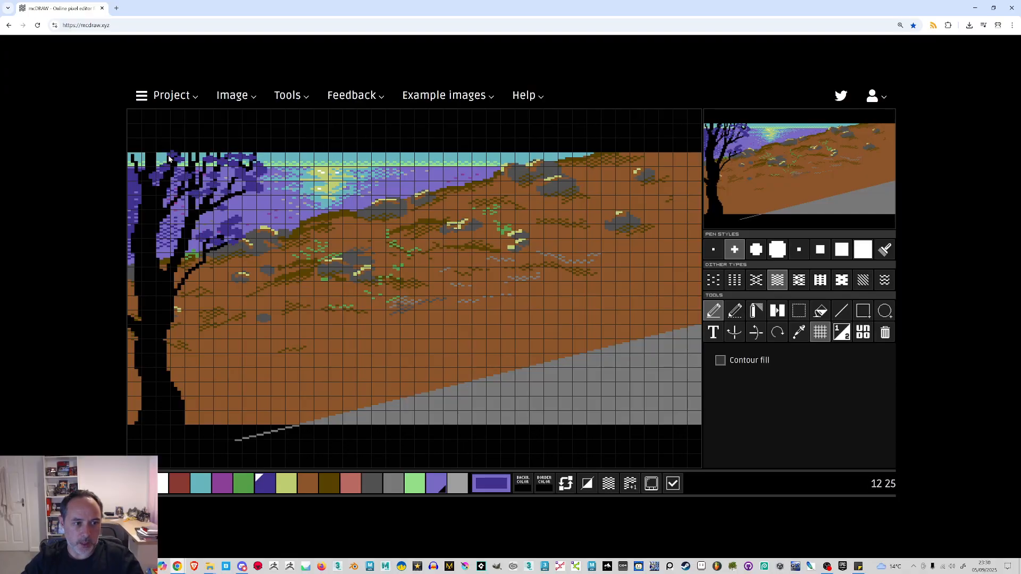
left_click_drag(142, 157, 133, 170)
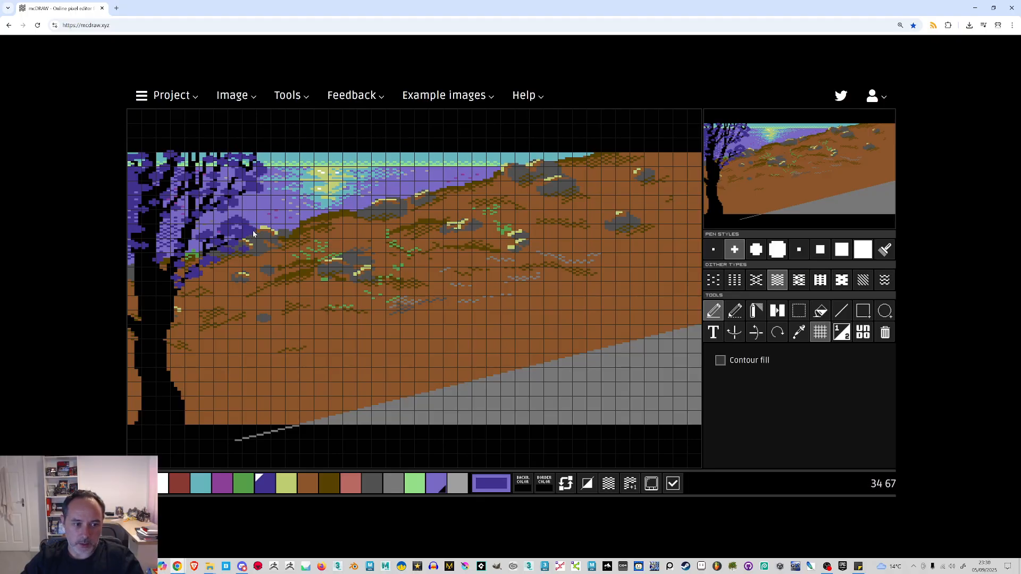
Try green leaf dabs on the foliage of the tree's lower right-hand branch, and undo them
left_click(246, 487)
left_click(251, 223)
left_click(248, 232)
left_click(237, 222)
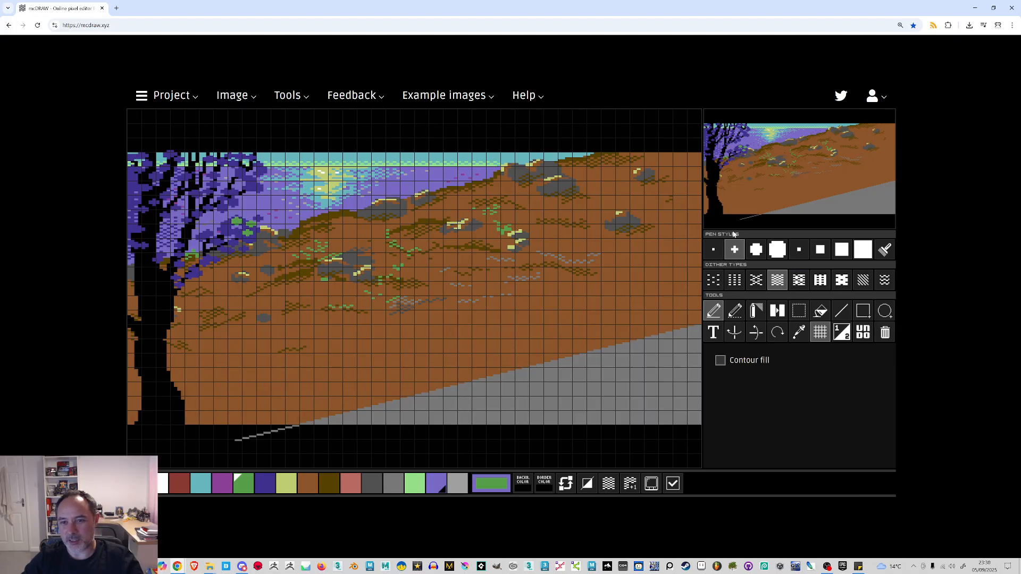
left_click(863, 335)
left_click(863, 335)
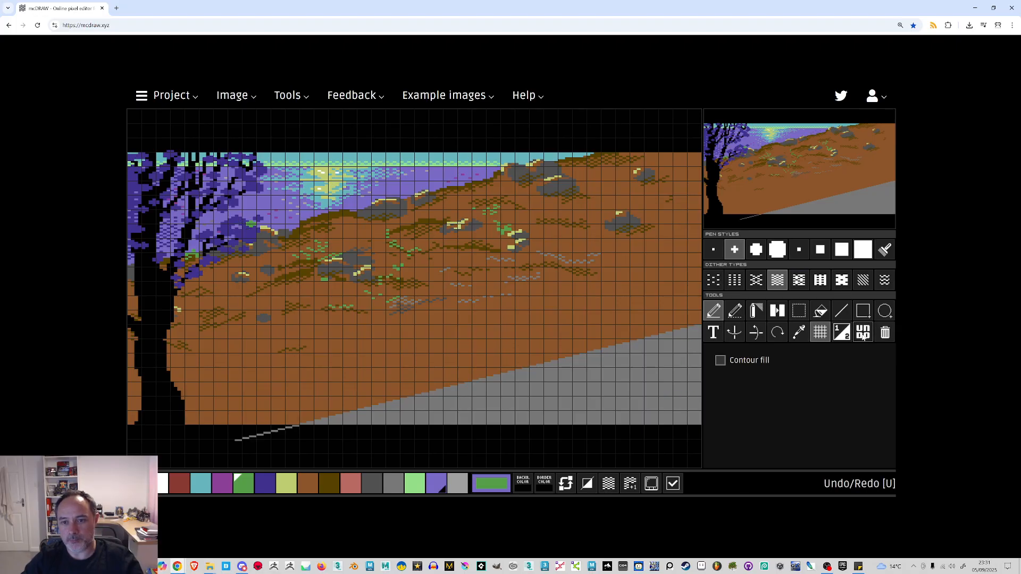
Try violet and black leaf dabs over the dark blue foliage around the tree's branches
left_click(863, 335)
left_click(394, 483)
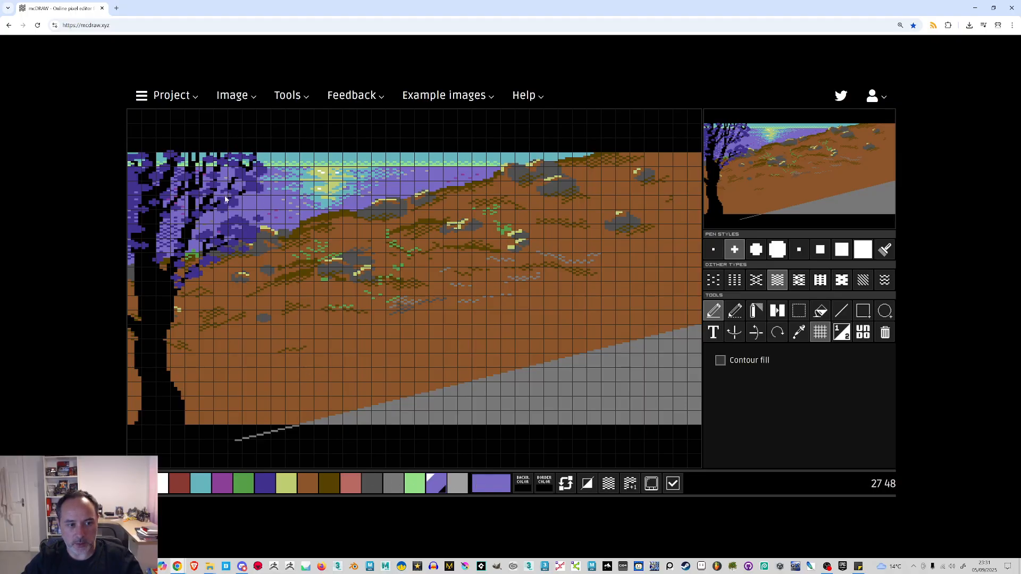
left_click(259, 154)
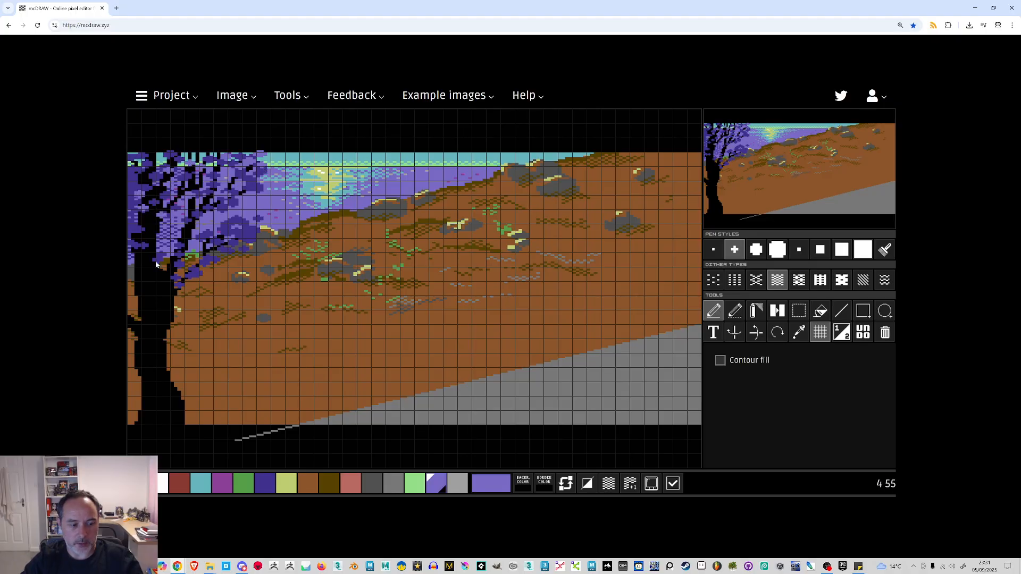
left_click(138, 483)
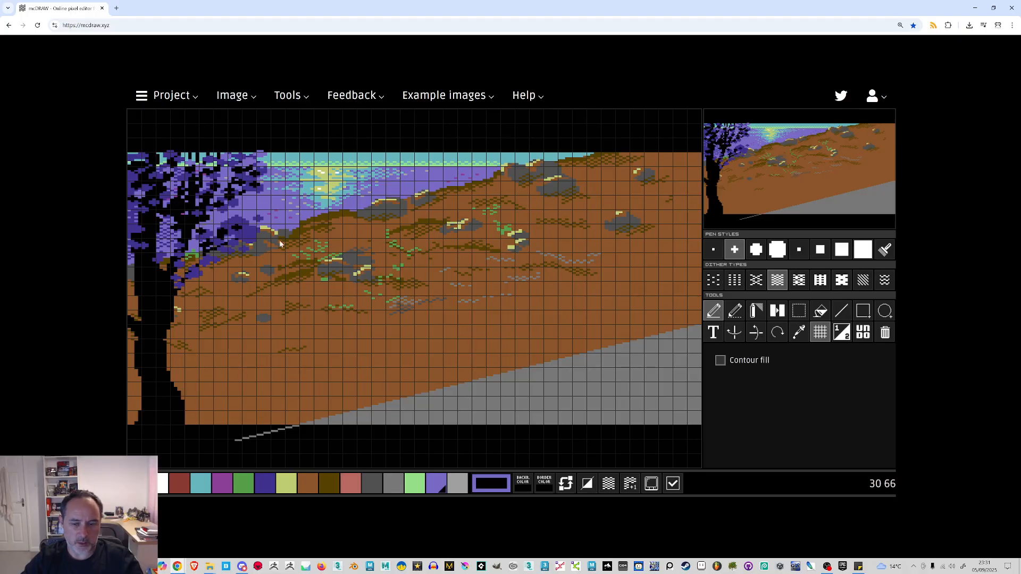
left_click(867, 332)
left_click(867, 333)
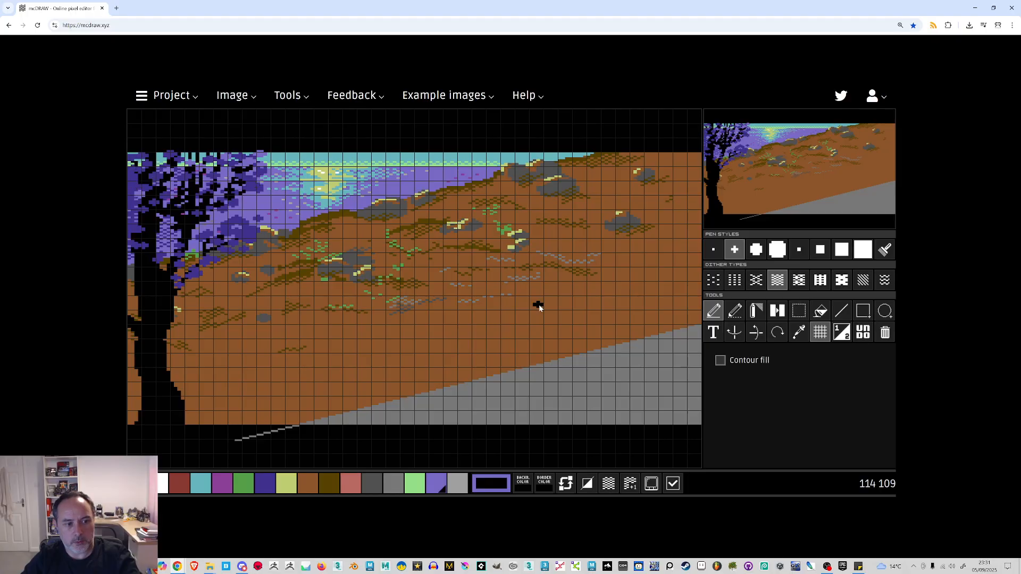
Undo the black, violet and most of the dark blue leaf dabs, keeping only the foliage on the tree's right-hand branches
key("ctrl+z")
key("ctrl+z")
key("ctrl+z")
key("ctrl+z")
key("ctrl+z")
key("ctrl+z")
key("ctrl+z")
key("ctrl+z")
key("ctrl+z")
key("ctrl+z")
key("ctrl+z")
key("ctrl+z")
key("ctrl+z")
key("ctrl+z")
key("ctrl+z")
key("ctrl+z")
key("ctrl+z")
key("ctrl+z")
key("ctrl+z")
key("ctrl+z")
key("ctrl+z")
key("ctrl+z")
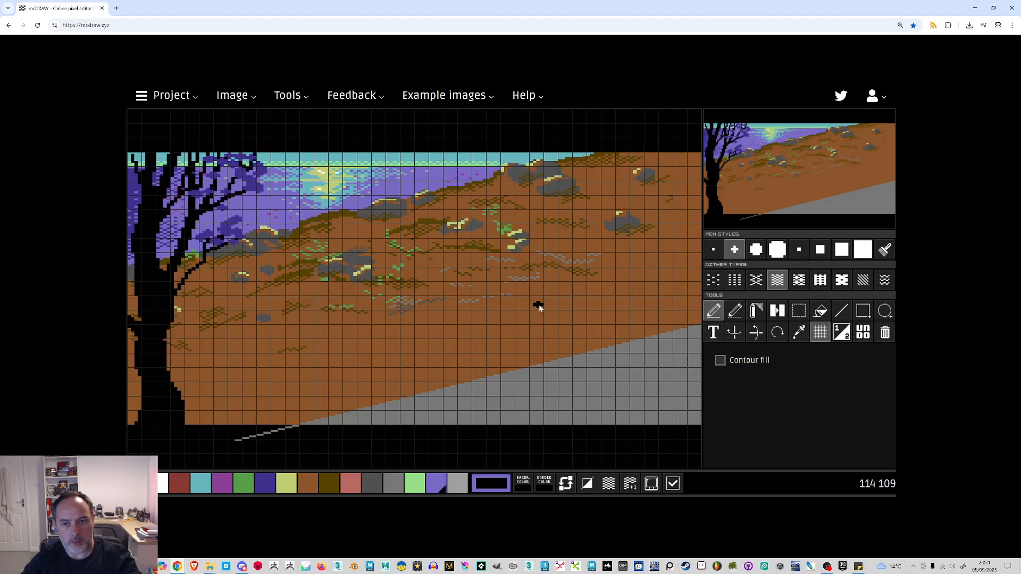
Dab purple leaves with the plus-shaped pen onto the dark blue foliage of the tree's right-hand branches
left_click(222, 484)
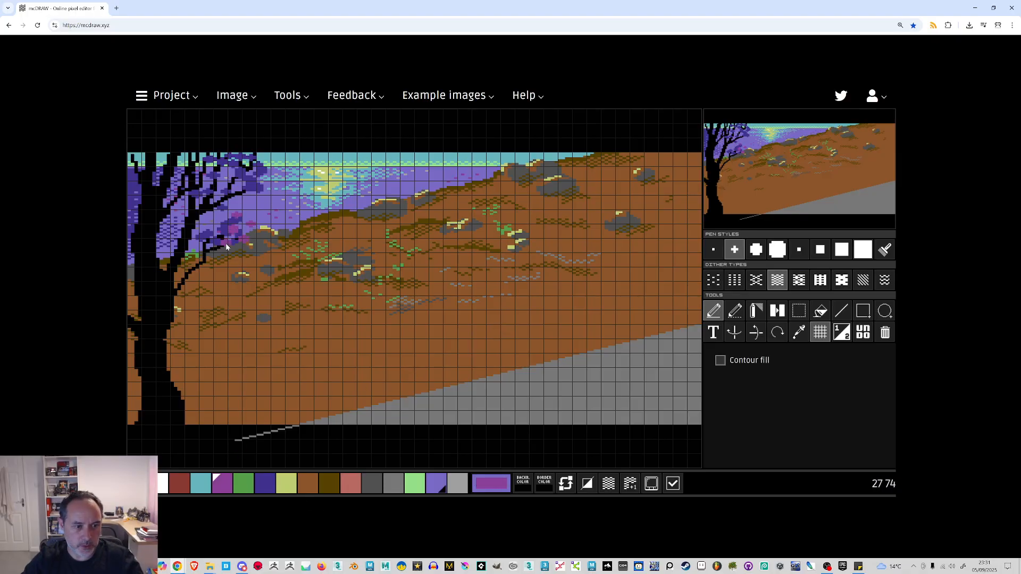
left_click(251, 180)
left_click(262, 167)
left_click(252, 162)
left_click(244, 182)
left_click(261, 162)
Dab purple leaves among the upper branches around the tree's trunk, up to the picture's left edge
left_click(184, 164)
left_click(180, 185)
left_click(190, 191)
left_click(176, 158)
left_click(182, 160)
left_click(190, 158)
left_click(152, 158)
left_click(134, 158)
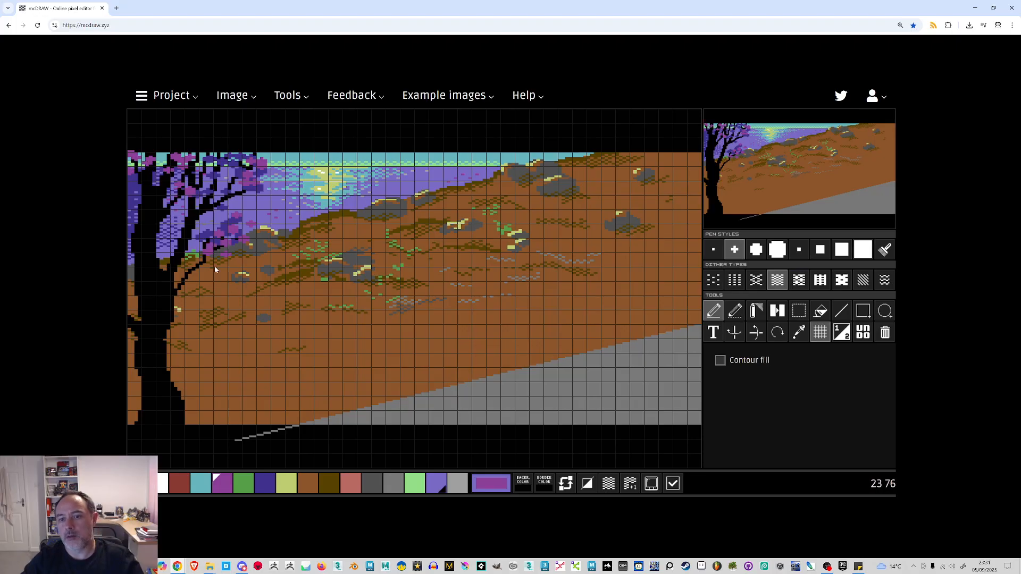
Add black leaf dabs among the purple leaves on the tree's upper left branches
left_click(137, 484)
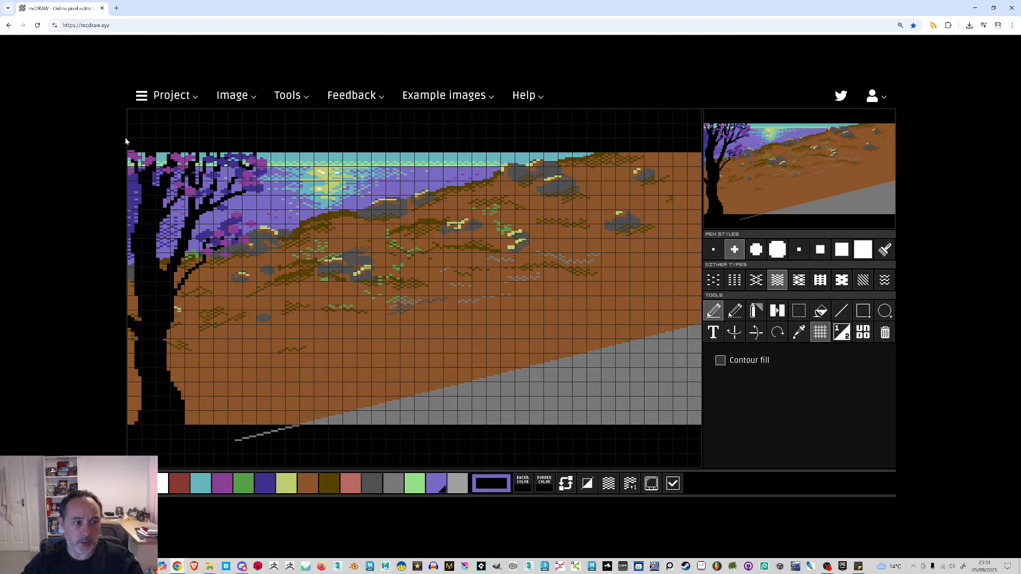
left_click(129, 156)
left_click(133, 172)
left_click(165, 168)
left_click_drag(175, 161, 181, 166)
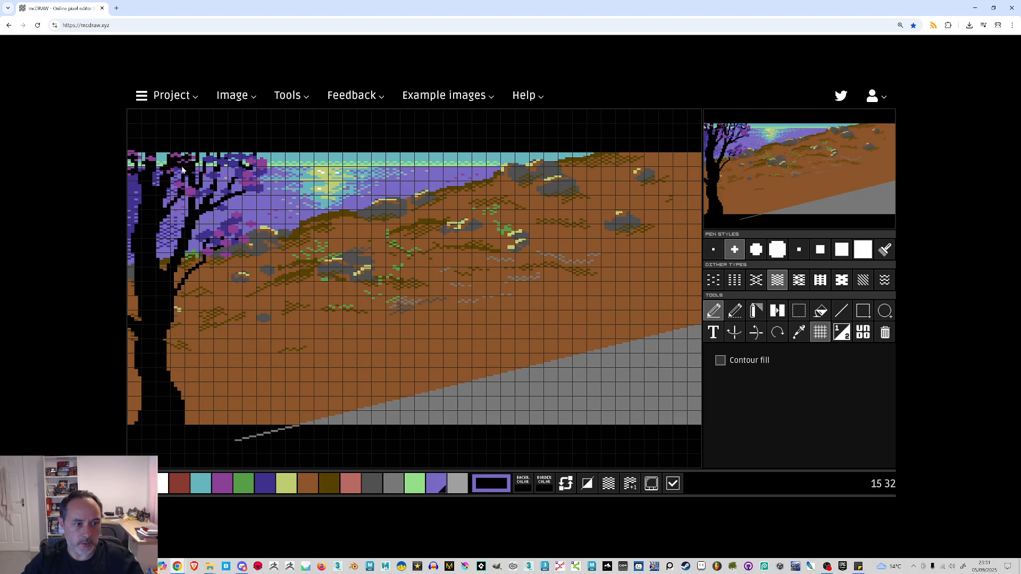
left_click(189, 192)
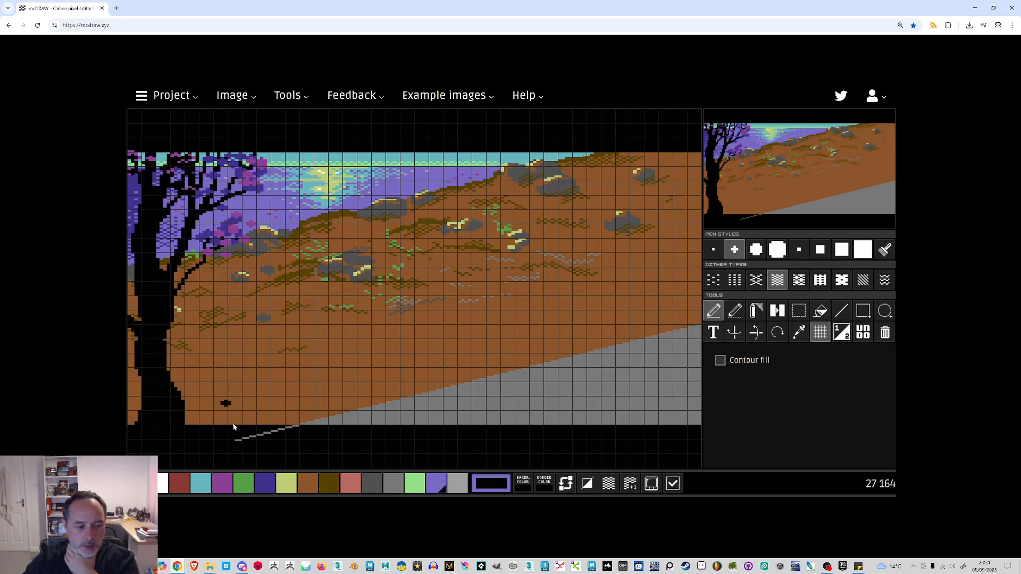
Draw a thin medium grey highlight along the right edge of the tree trunk with the Line tool and single-pixel pen
left_click(315, 483)
key("l")
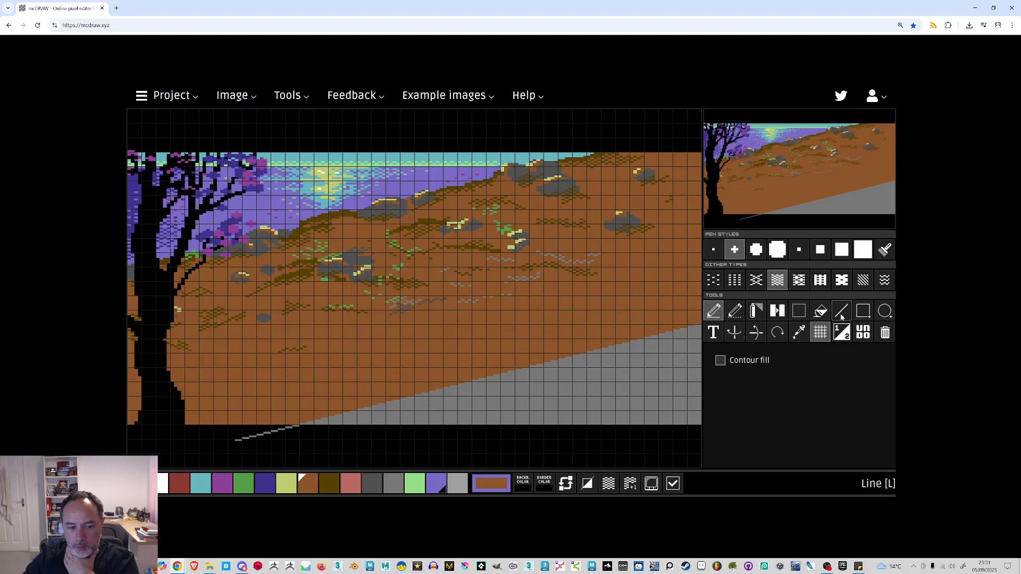
left_click(288, 483)
left_click(458, 483)
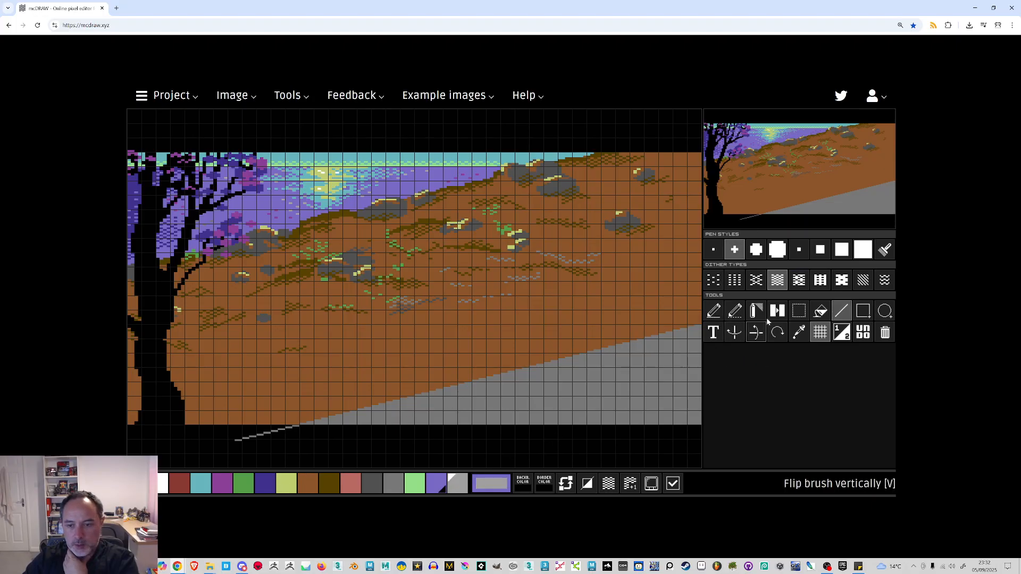
left_click(714, 310)
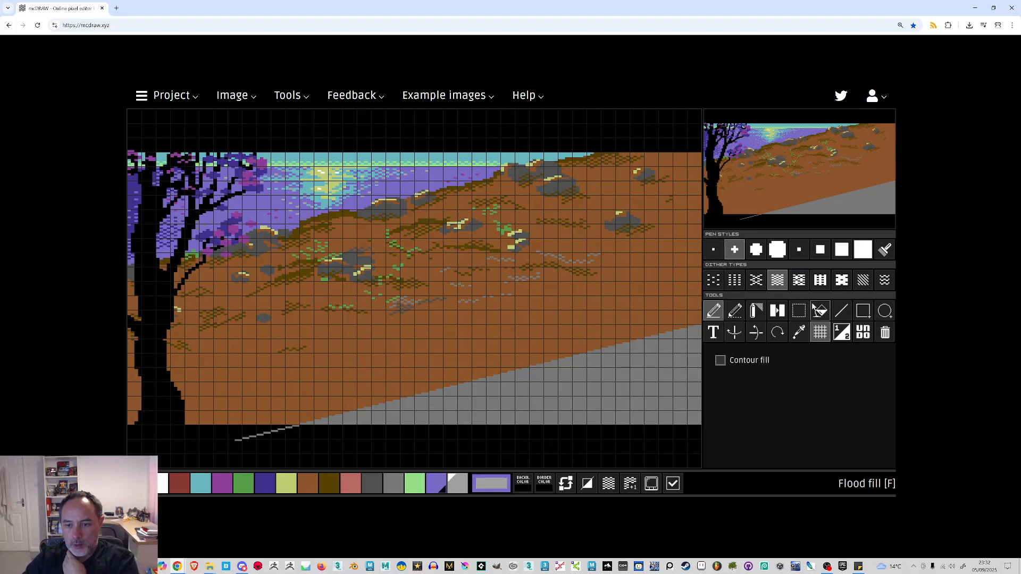
left_click(841, 311)
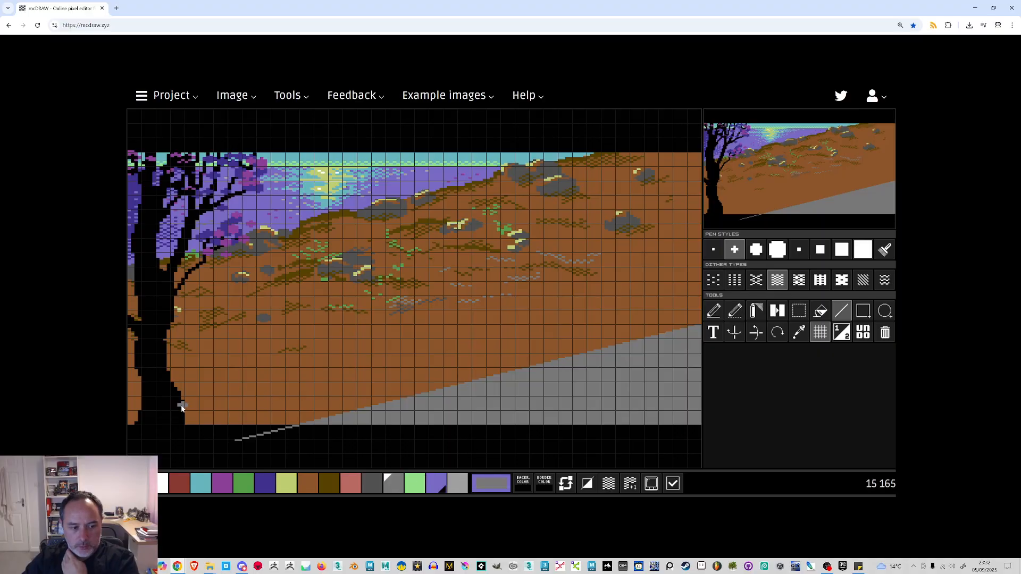
left_click_drag(187, 426, 171, 332)
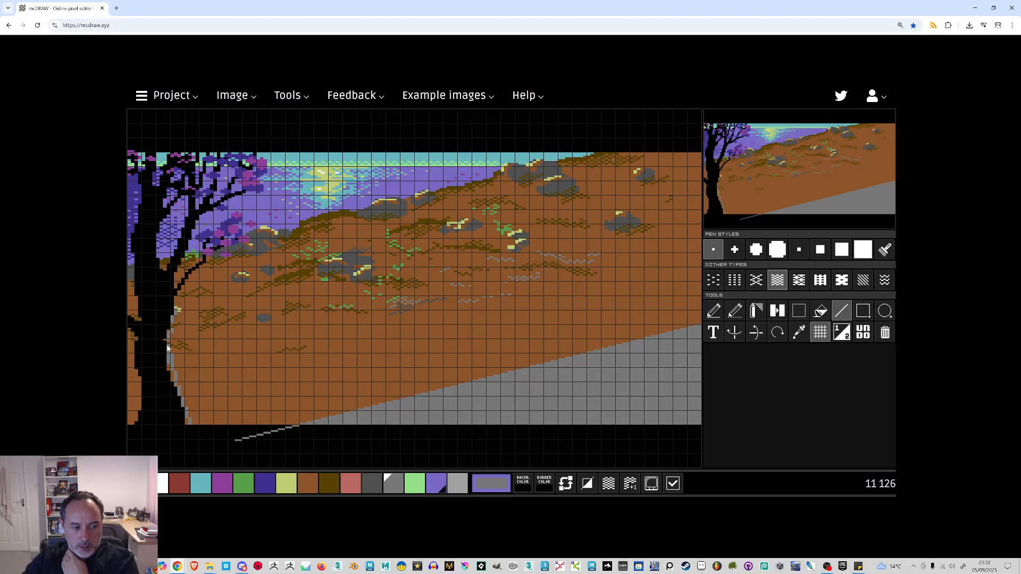
Try a light red streak along the lower right edge of the trunk, and undo it
left_click(350, 484)
left_click_drag(182, 405, 188, 420)
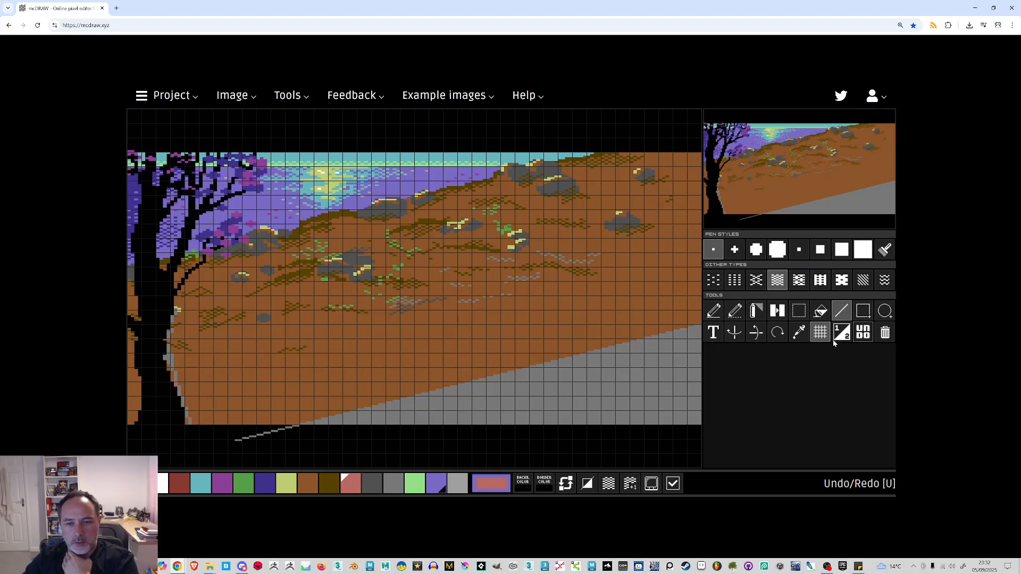
left_click(309, 481)
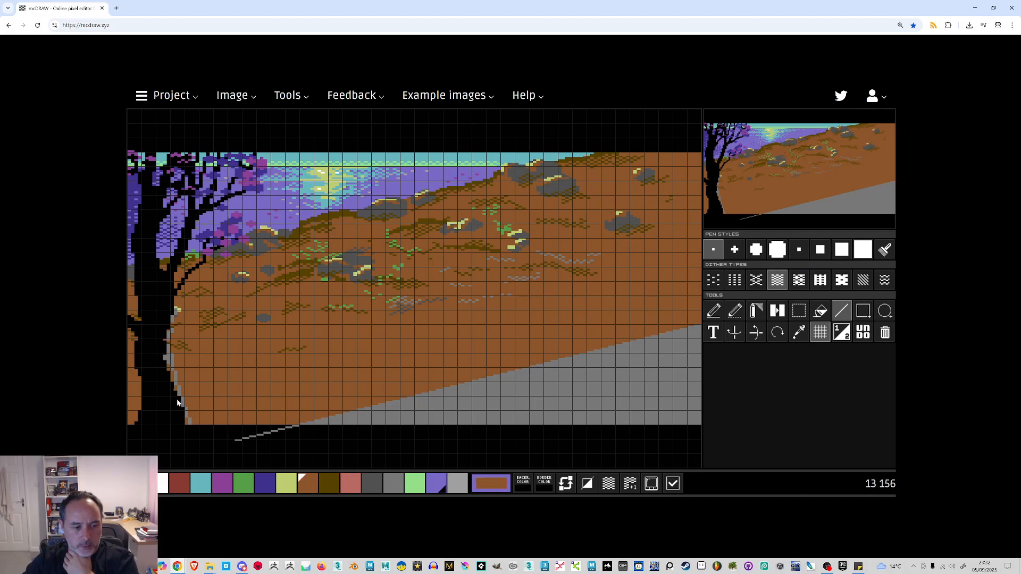
Draw thin dark brown bark streaks along the trunk and short strokes on the ground beside its base
left_click(327, 482)
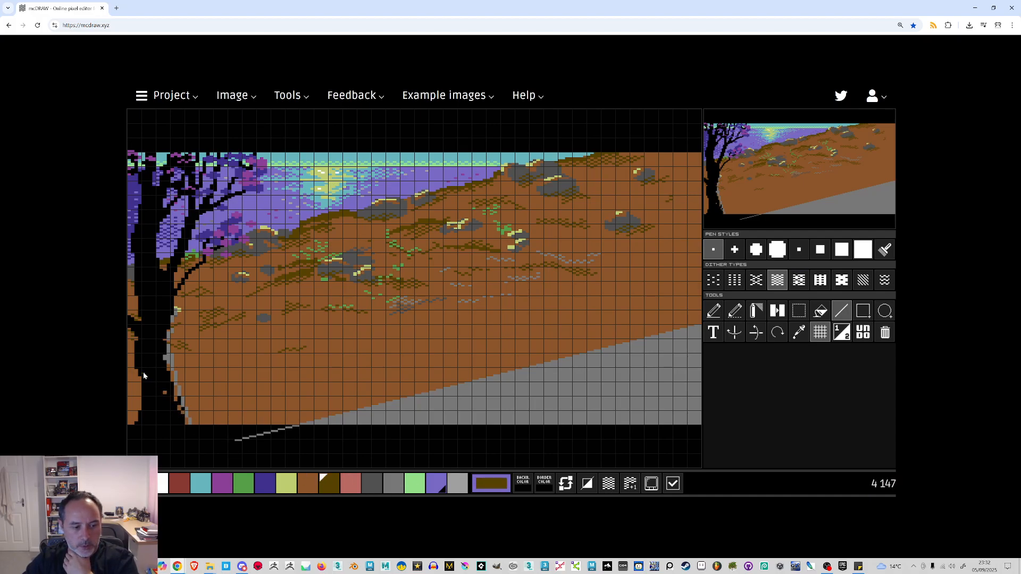
left_click_drag(172, 404, 182, 411)
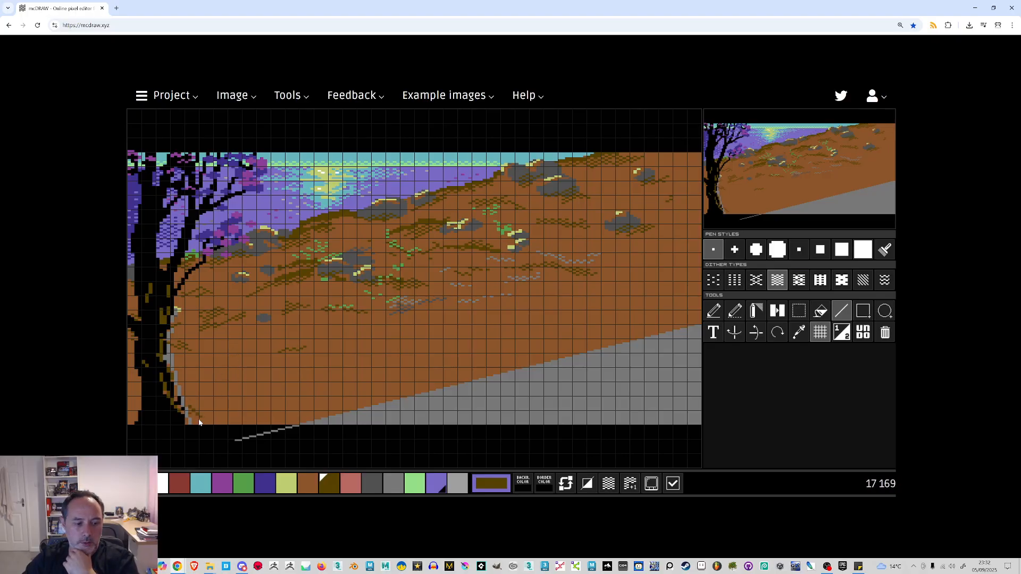
left_click_drag(176, 411, 218, 422)
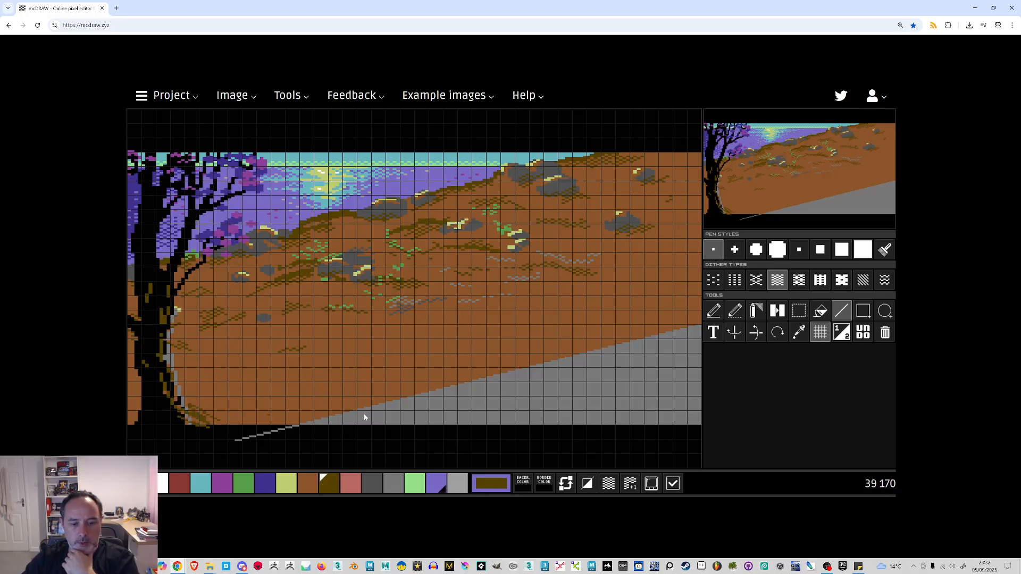
Roughen the straight edge between slope and grey foreground with freehand brown strokes of the plus-shaped pen
key("shift+d")
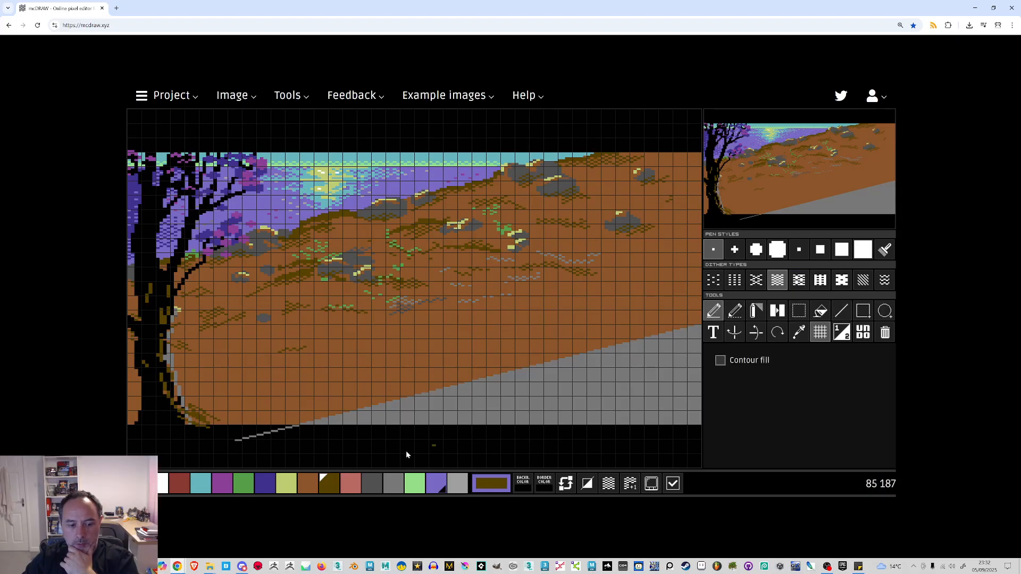
left_click(307, 483)
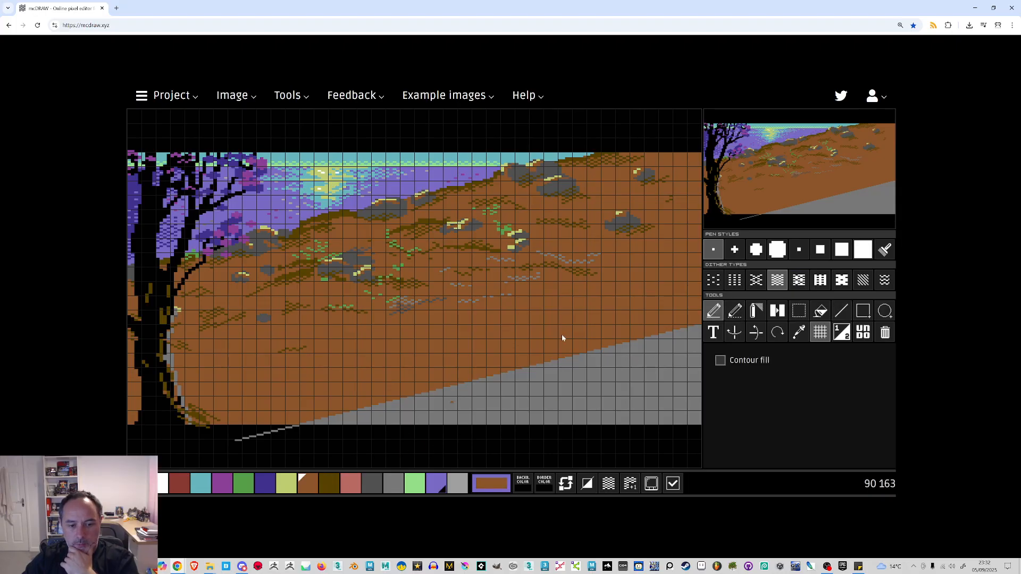
left_click(735, 249)
left_click_drag(659, 338, 390, 401)
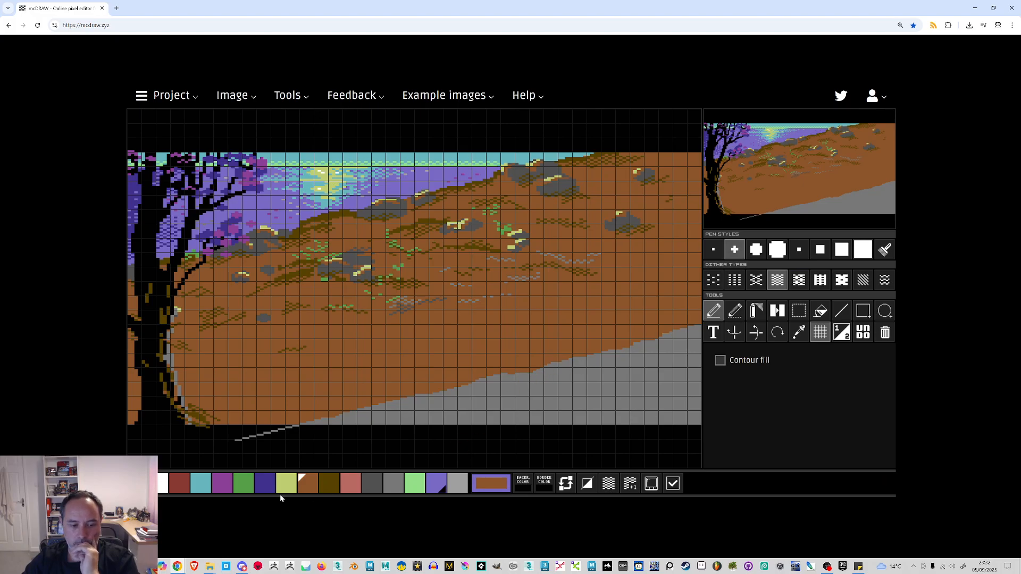
Draw a thick black upright post with a short slanted arm on the slope, just above the grey foreground's edge
left_click(141, 487)
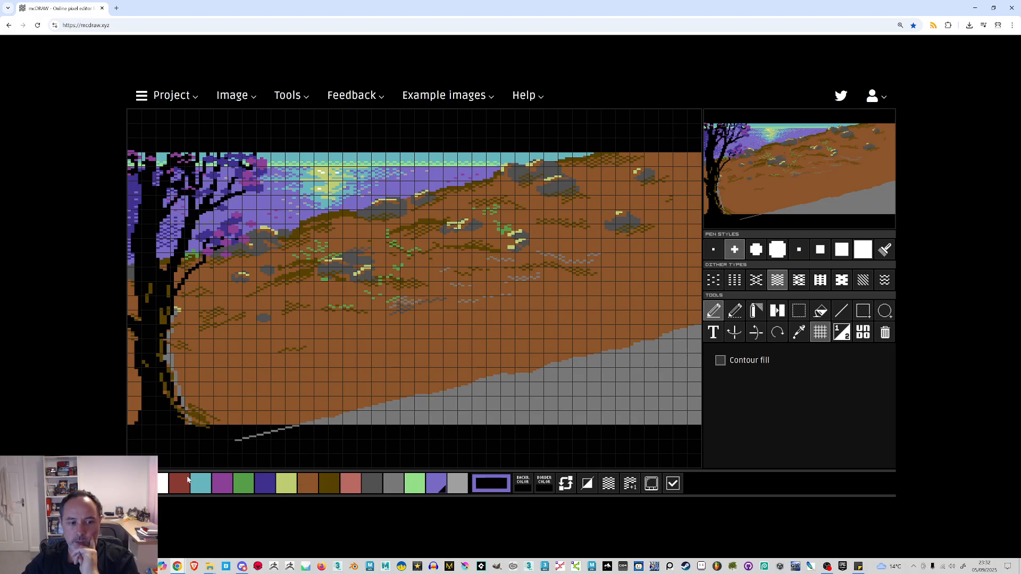
left_click(841, 313)
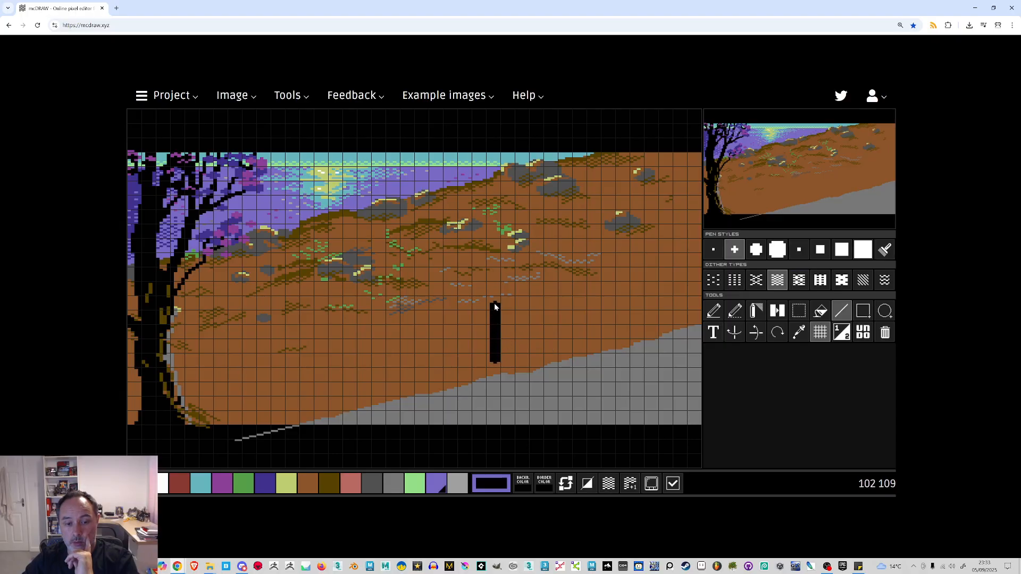
left_click_drag(494, 296, 499, 305)
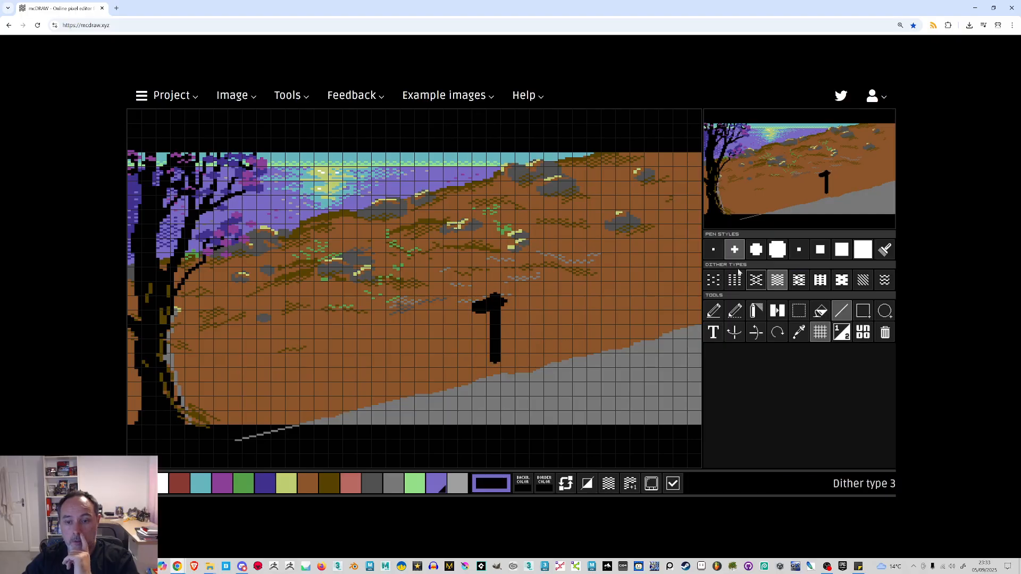
Extend the left end of the post's arm to a point with black freehand single pixels
left_click(714, 311)
left_click(713, 249)
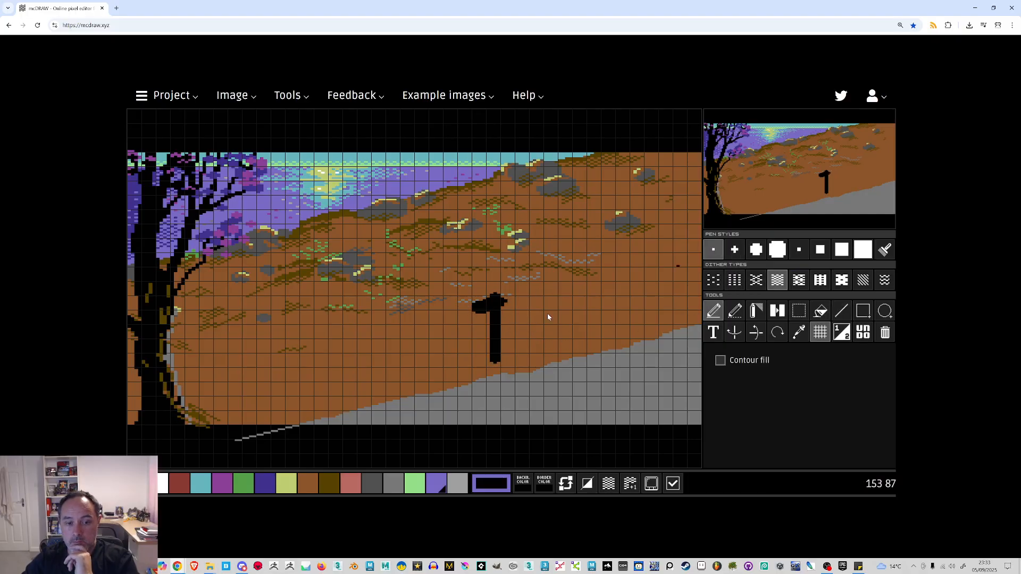
left_click(470, 309)
left_click(470, 311)
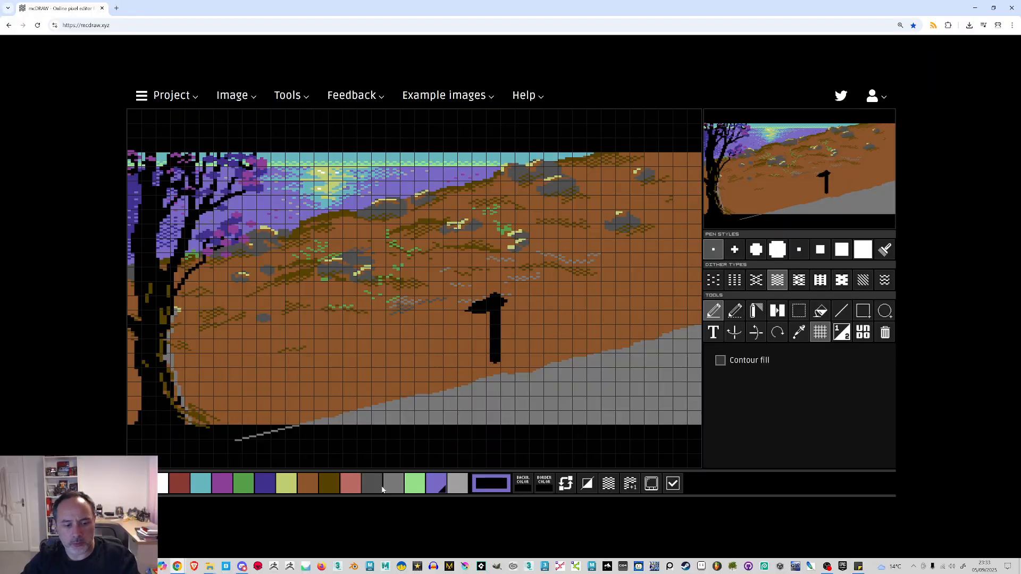
Set up a dark brown flood fill
left_click(329, 482)
left_click(821, 310)
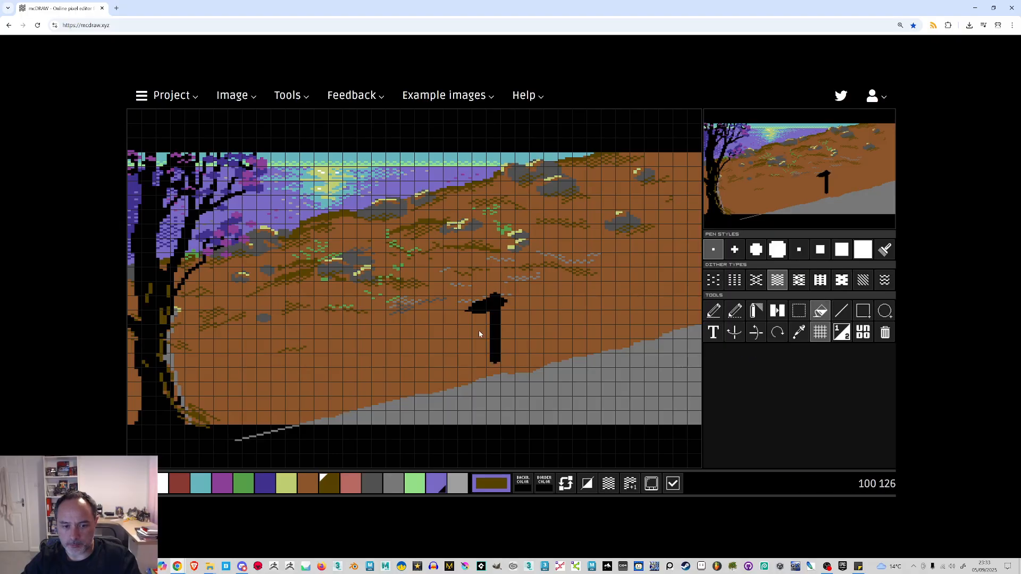
Fill the black signpost with dark brown and draw its vertical post over in dark blue with straight lines
left_click(496, 322)
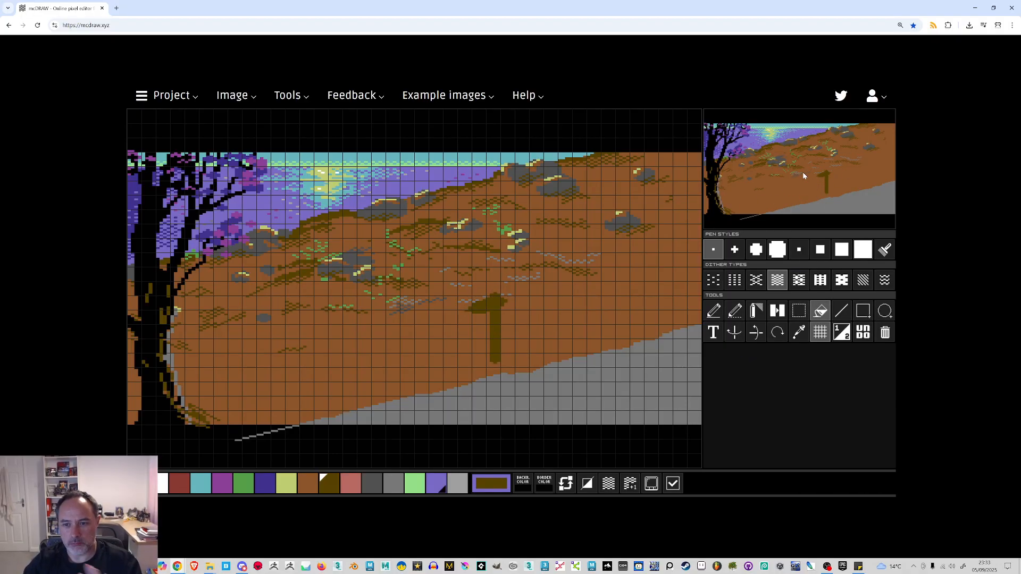
left_click(841, 310)
left_click(264, 484)
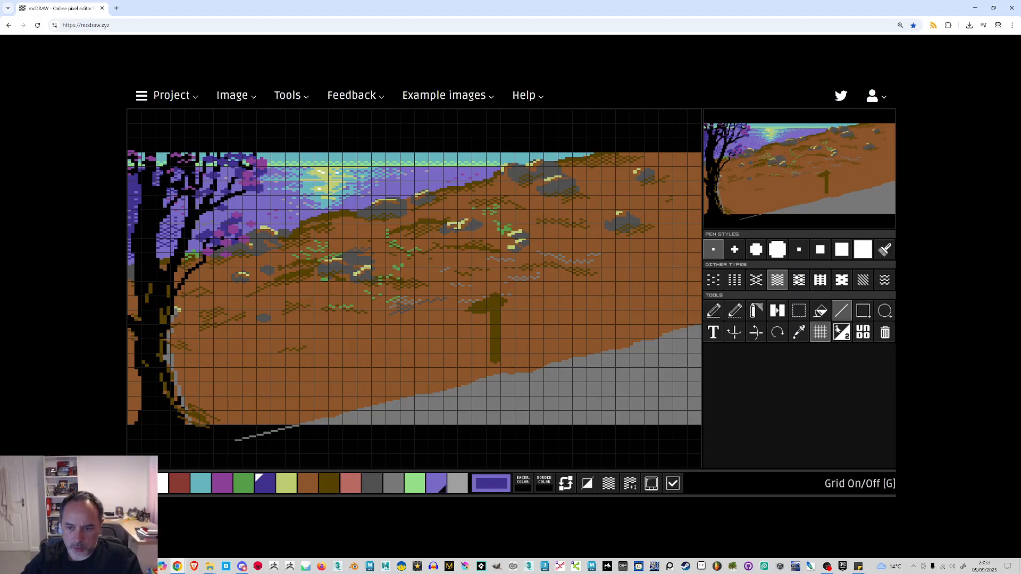
left_click_drag(491, 312, 491, 362)
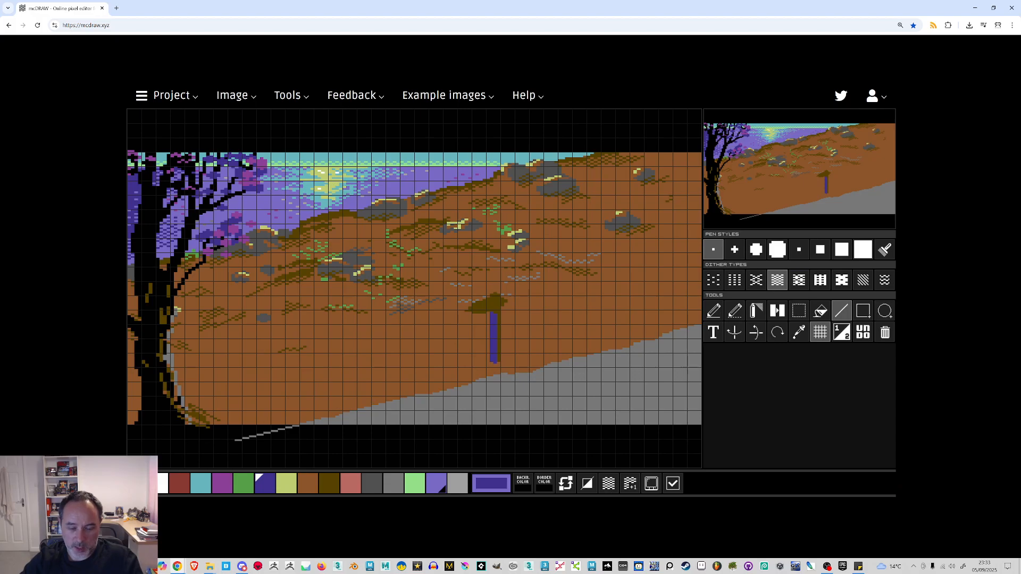
Fill the dark blue post with a black dither pattern
left_click(137, 483)
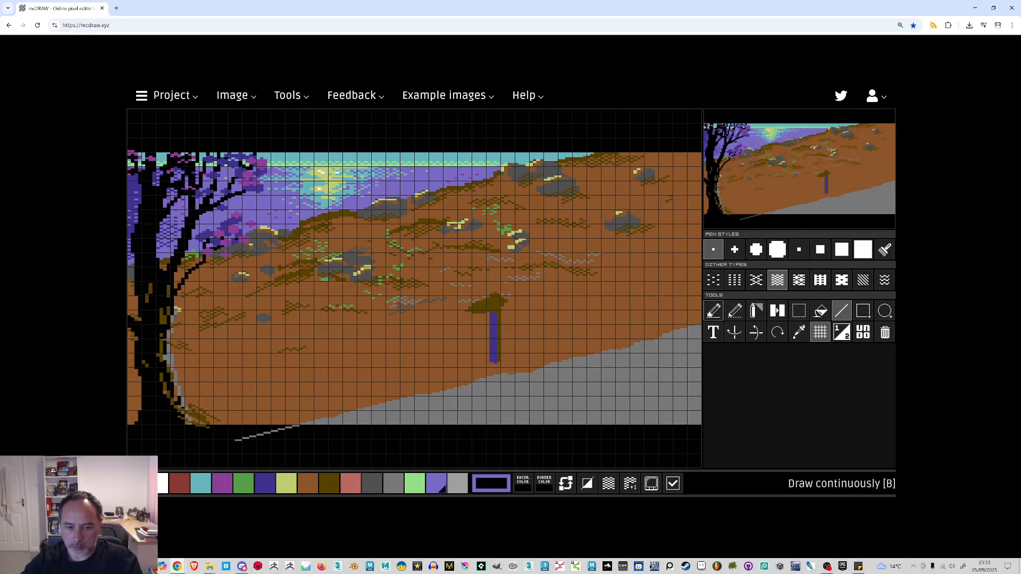
left_click(609, 484)
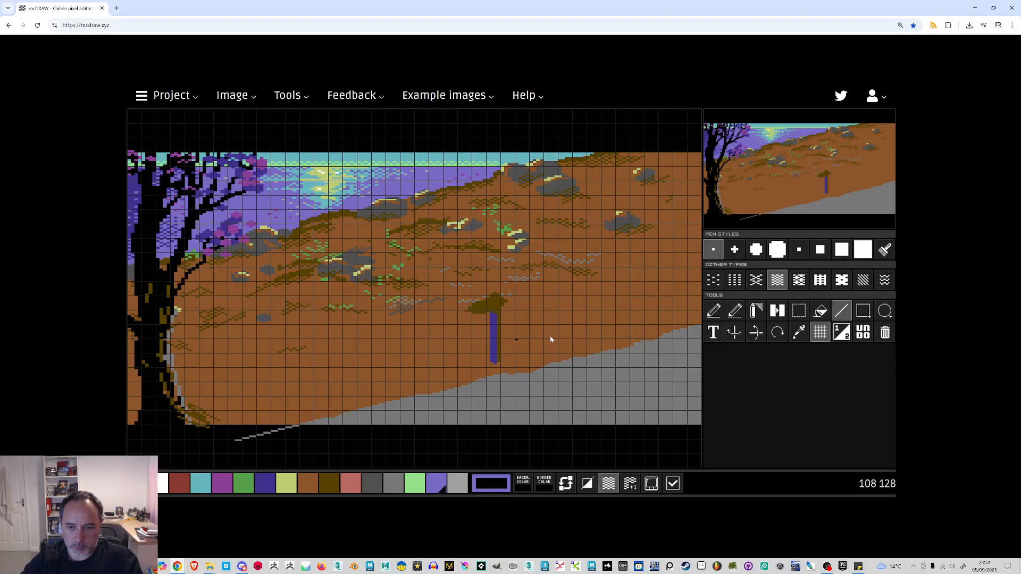
left_click(821, 313)
left_click(494, 346)
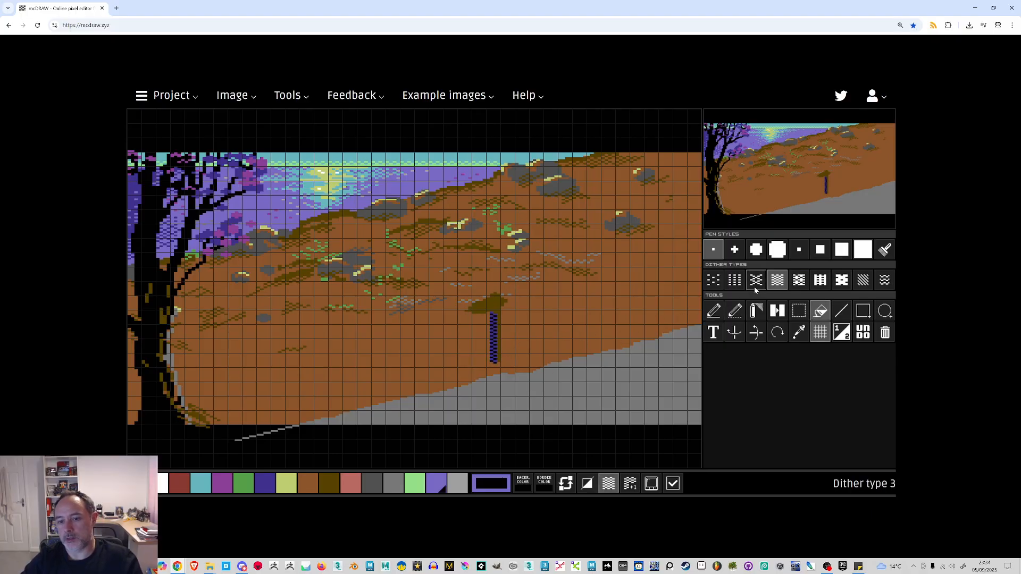
Outline the sign board with solid black lines and darken the post with vertical black lines, leaving dithering off
left_click(714, 311)
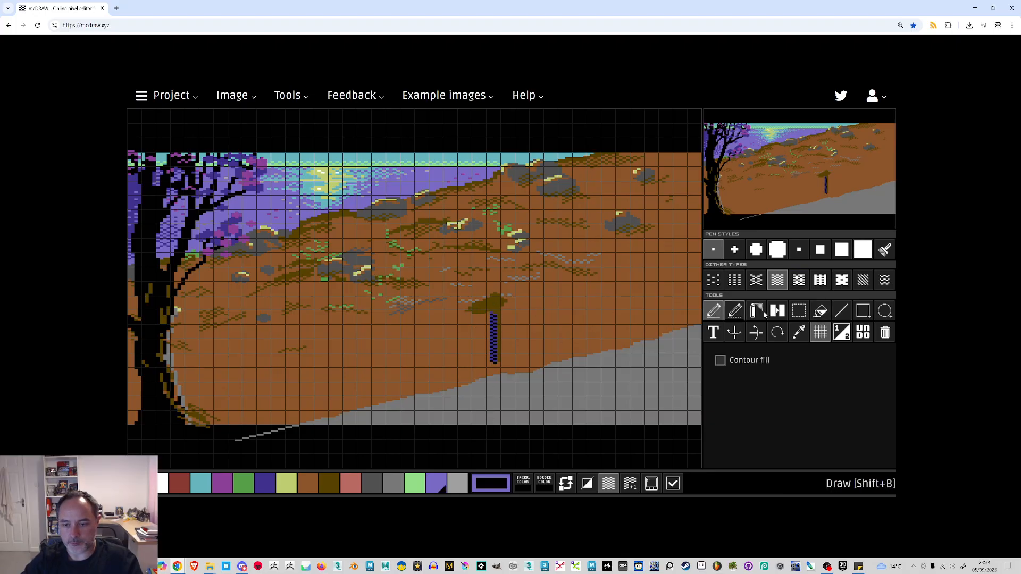
left_click(841, 311)
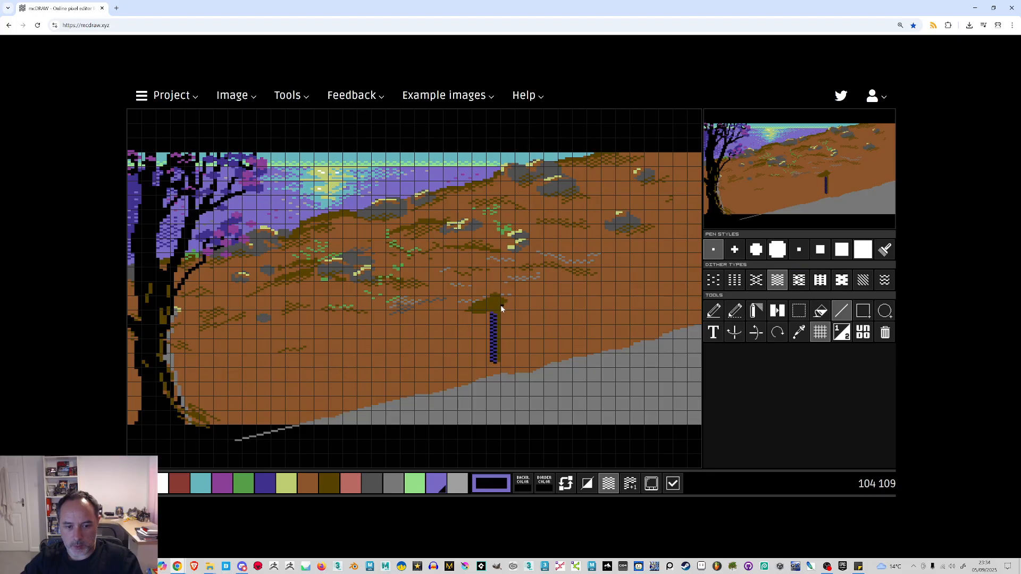
left_click(608, 483)
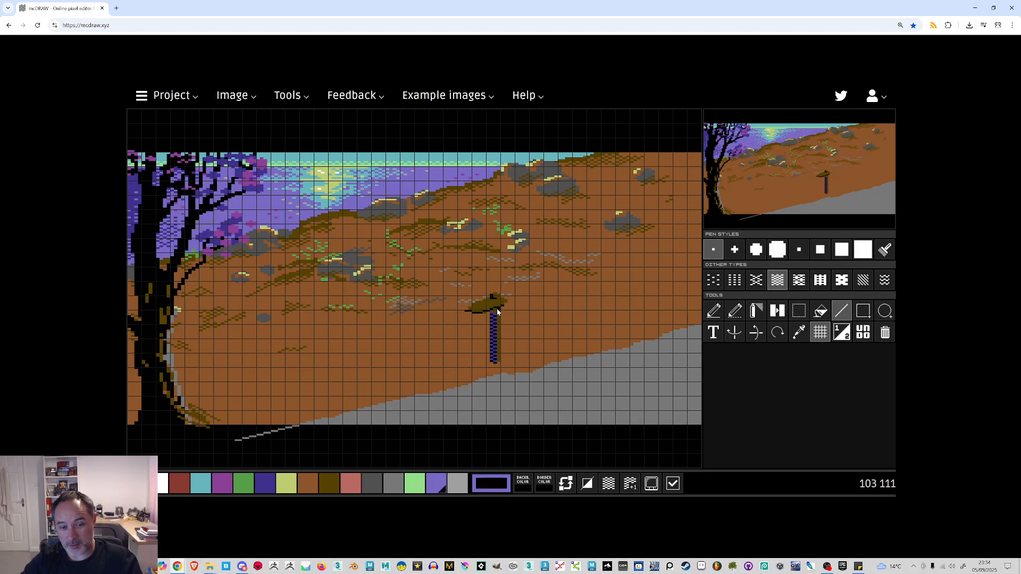
left_click_drag(502, 334, 501, 360)
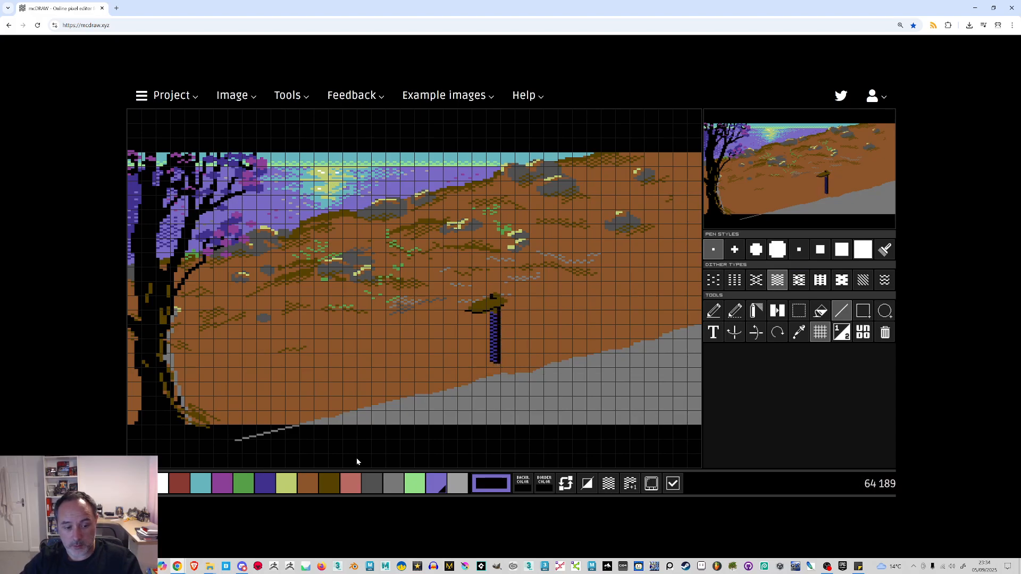
left_click(327, 484)
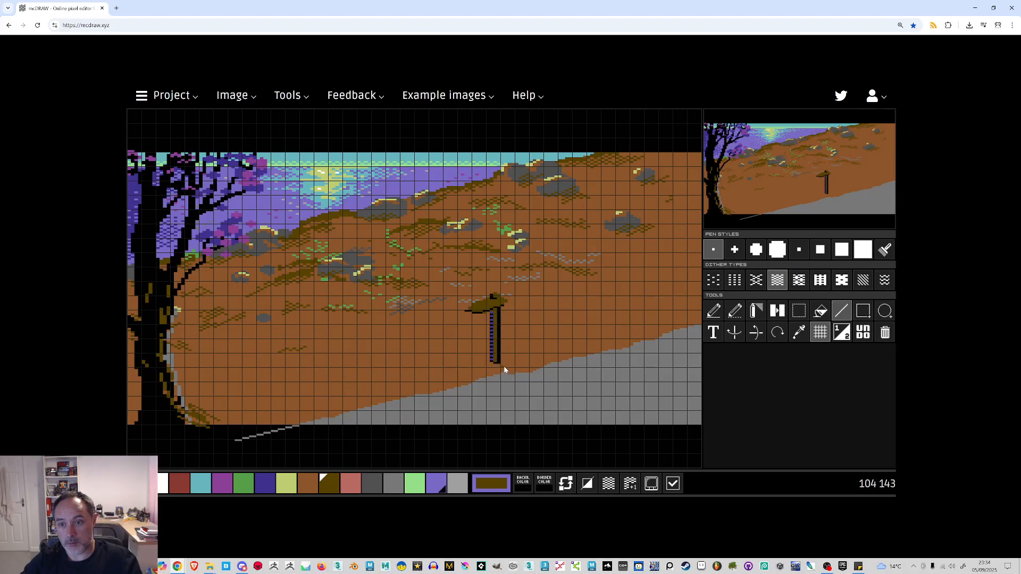
left_click(137, 483)
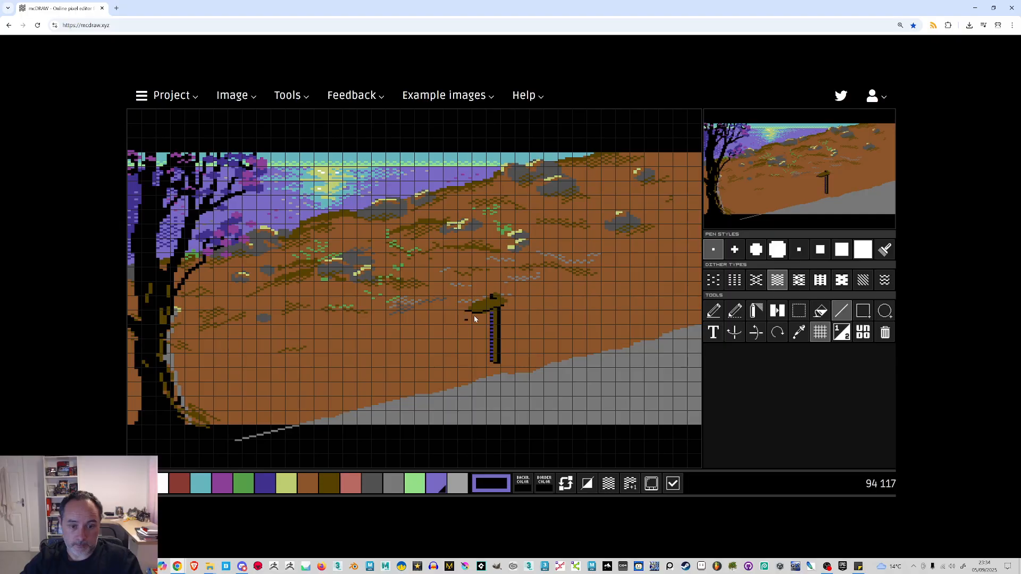
left_click_drag(495, 309, 496, 363)
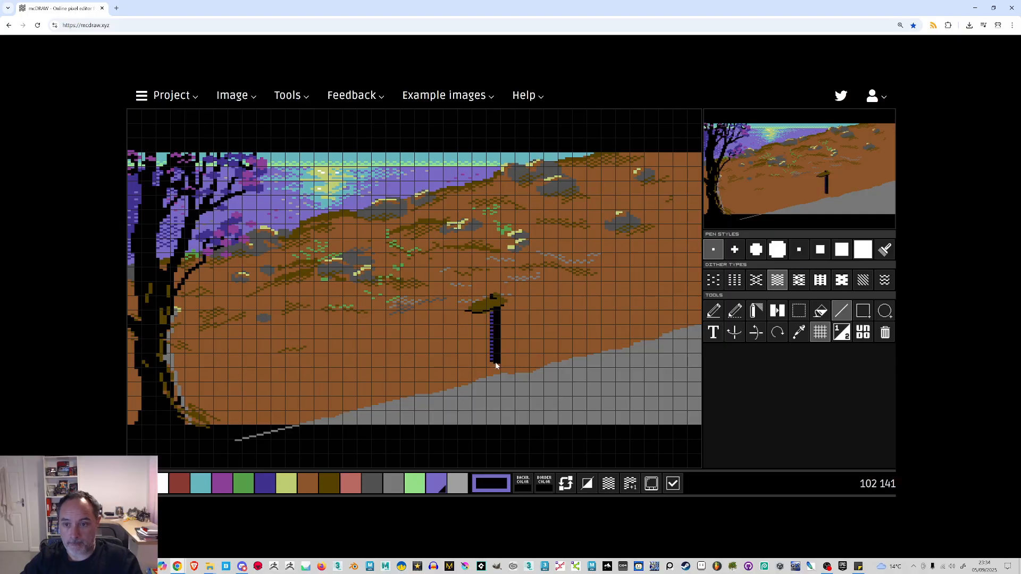
Draw the signpost's cast shadow in dark brown on the slope and dark grey on the path, using a small square pen for the grey part
left_click(329, 483)
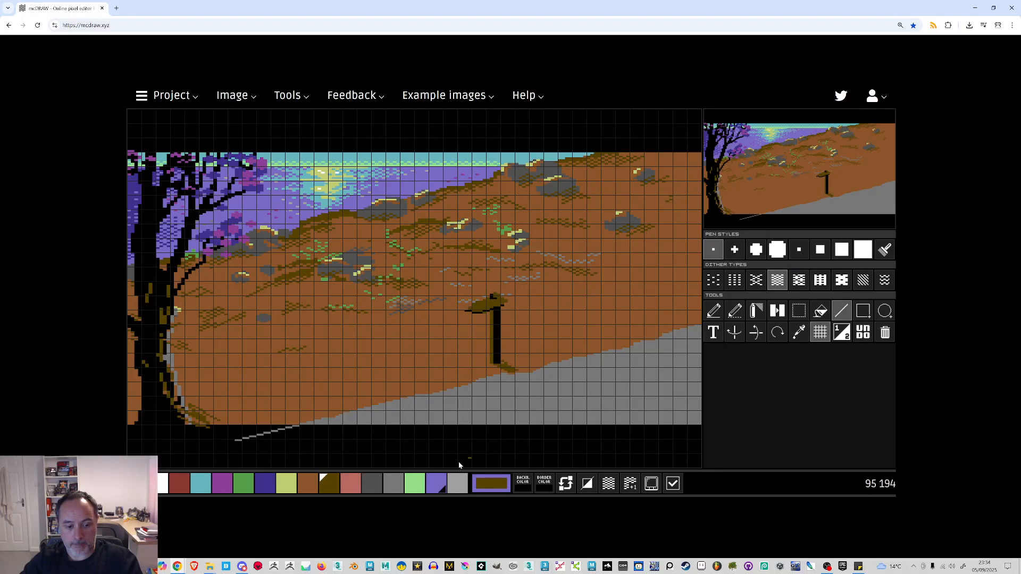
left_click(367, 487)
left_click(800, 251)
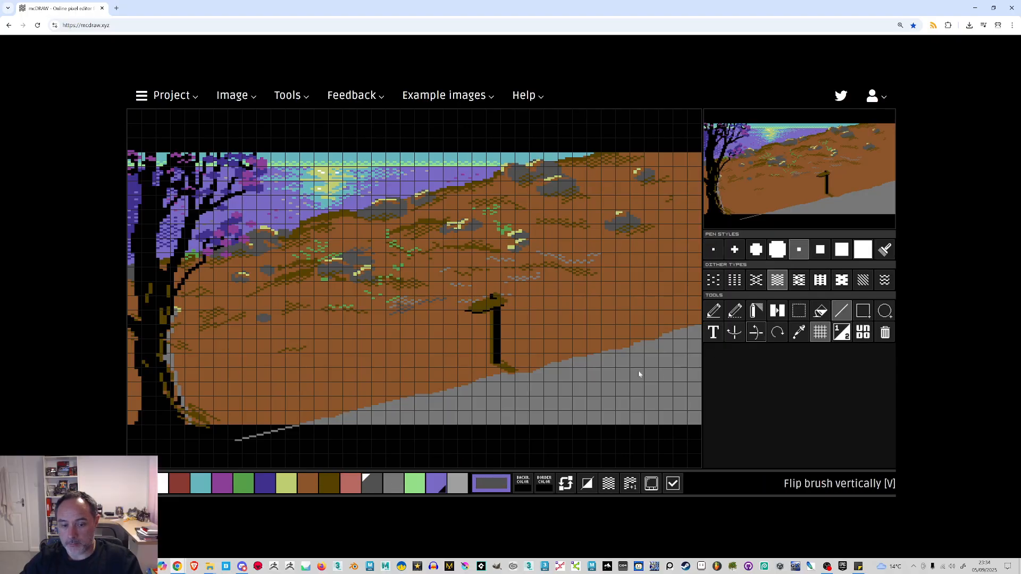
left_click_drag(516, 374, 529, 387)
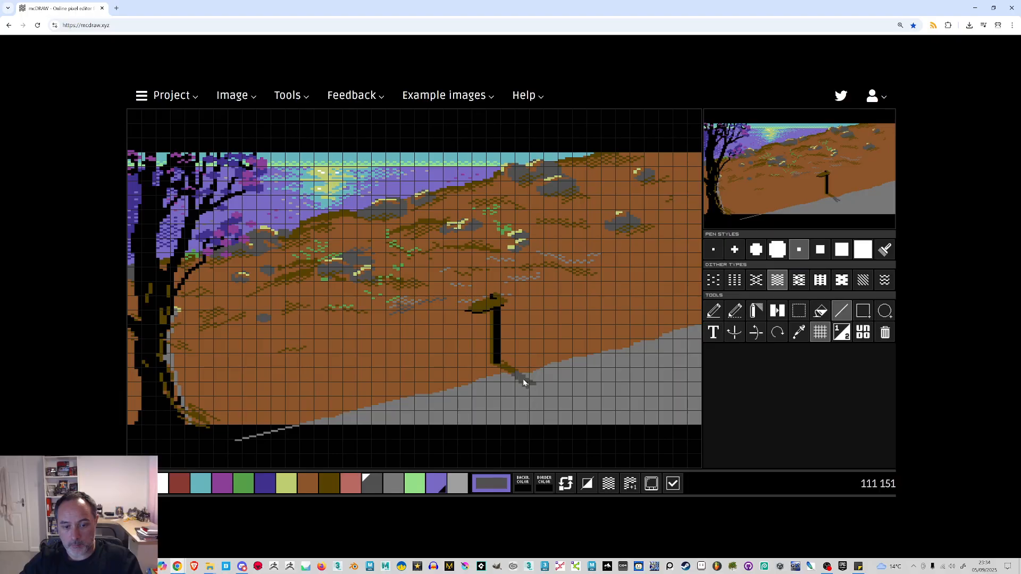
left_click_drag(516, 391, 528, 387)
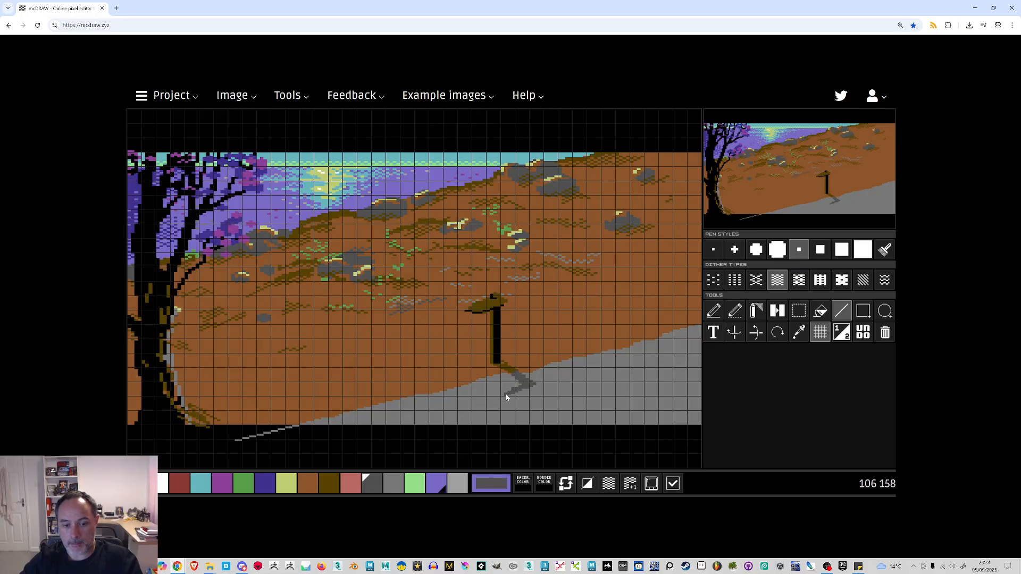
left_click(537, 384)
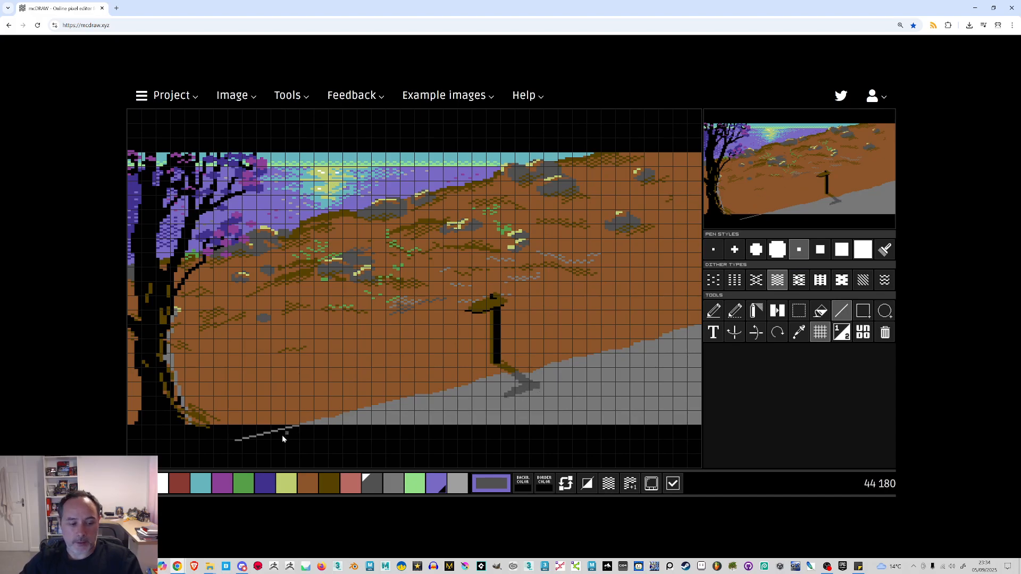
Paint dark brown shadows beneath the rocks across the hillside with small freehand strokes
left_click(271, 485)
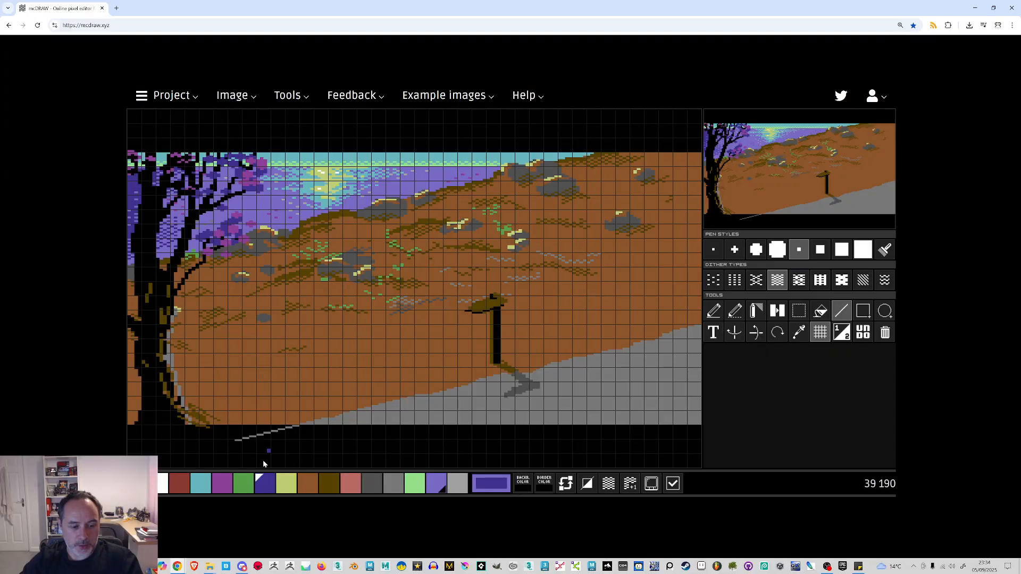
left_click(329, 484)
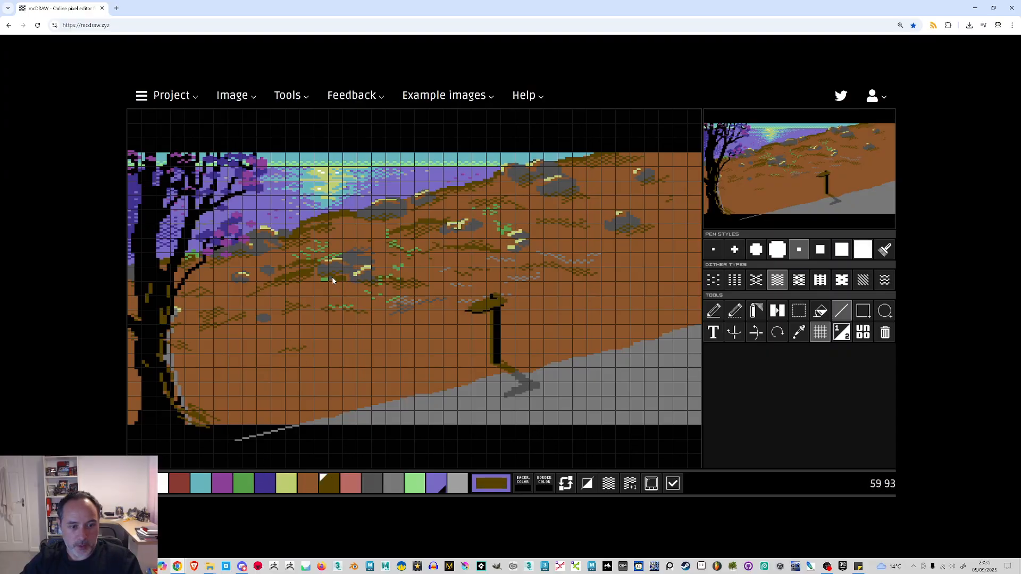
mouse_move(337, 286)
left_mouse_down()
mouse_move(375, 288)
mouse_move(365, 289)
left_mouse_up()
left_click(714, 250)
left_click(713, 310)
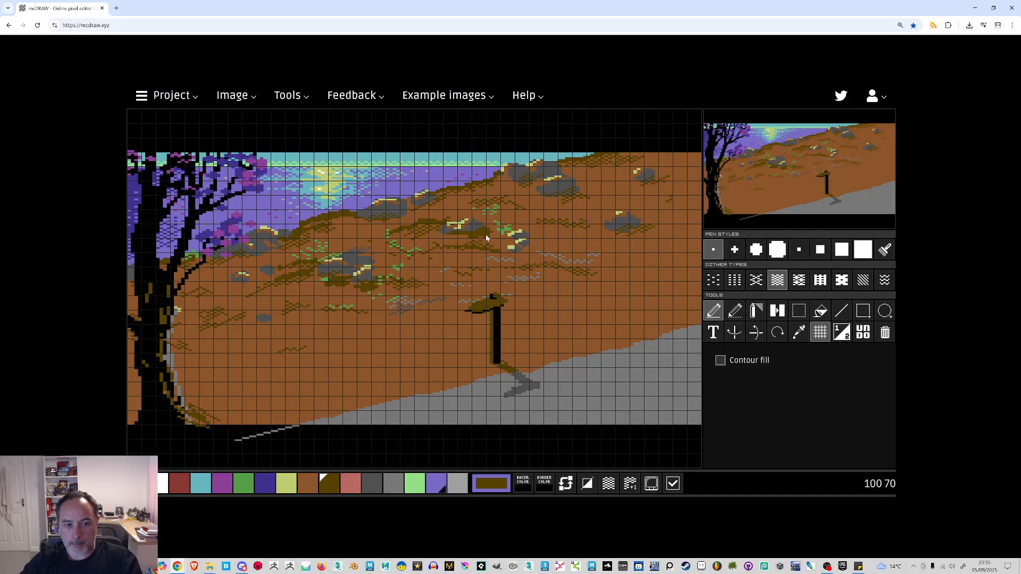
left_click(799, 250)
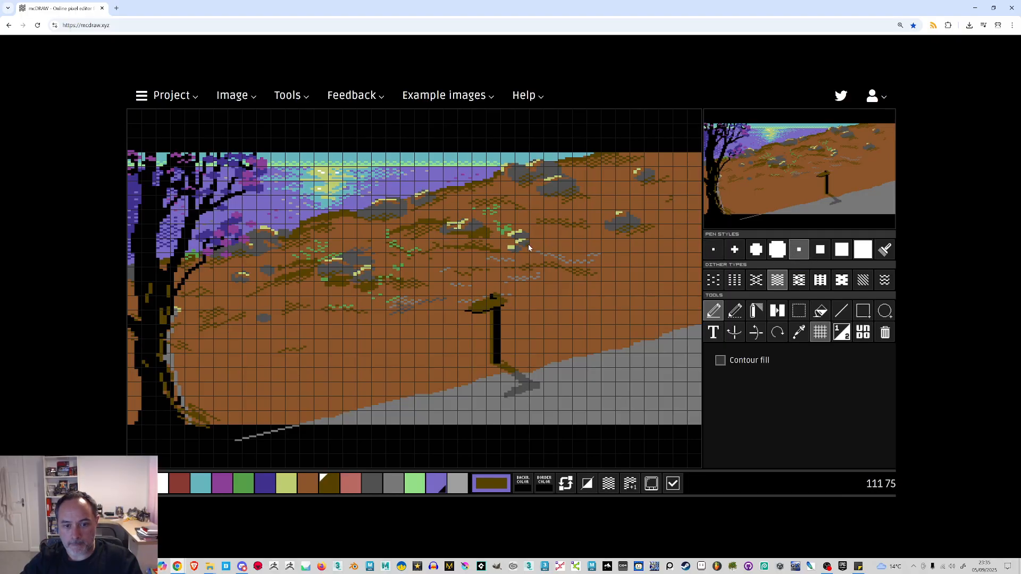
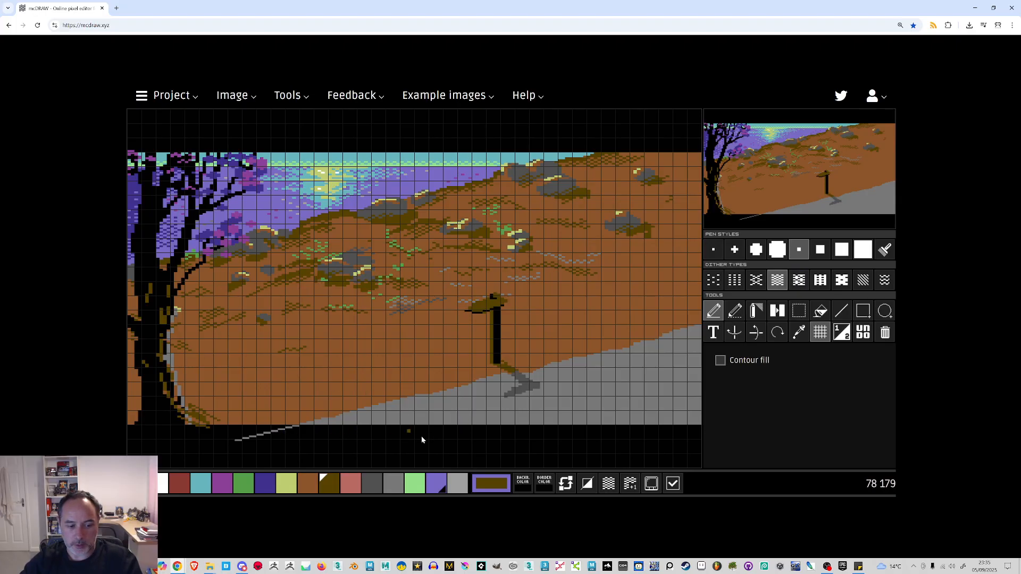
Paint out the stray grey line and loose pixels below the picture's lower edge in black
left_click(137, 483)
left_click_drag(295, 427, 272, 432)
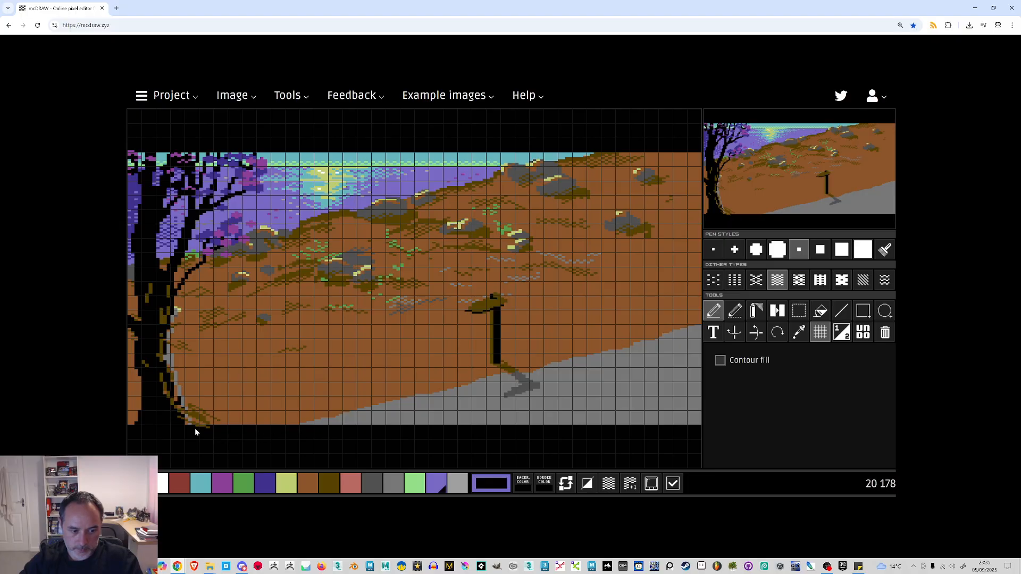
left_click_drag(185, 427, 192, 424)
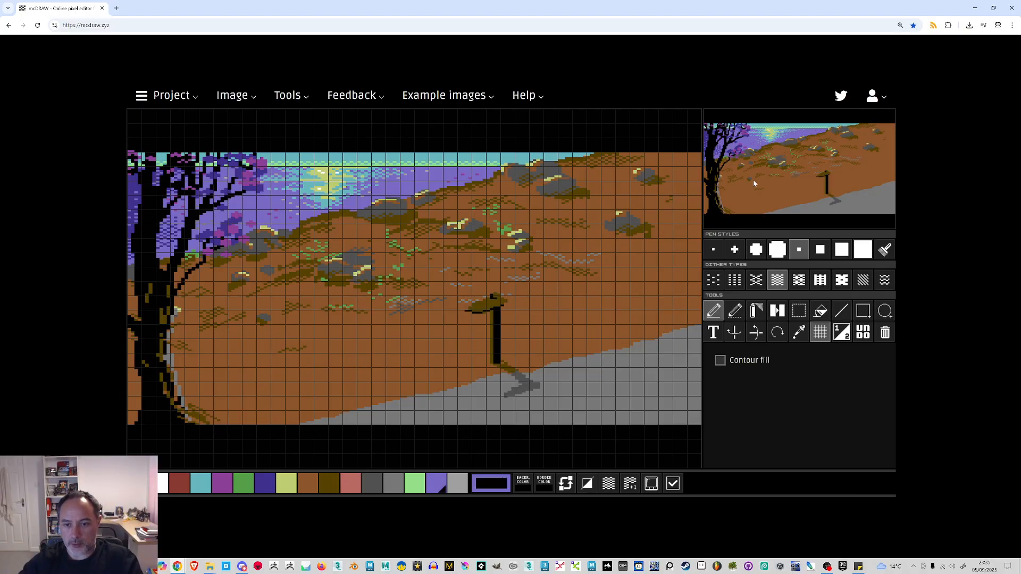
Paint an uneven black foreground edge along the bottom of the hill and path with the plus-shaped pen
left_click(735, 249)
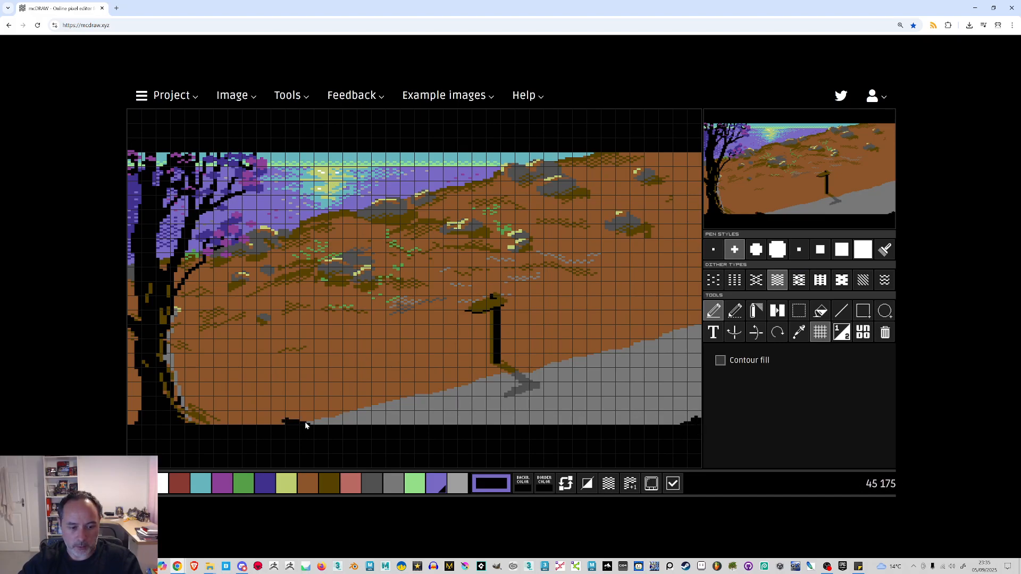
left_click_drag(238, 423, 266, 428)
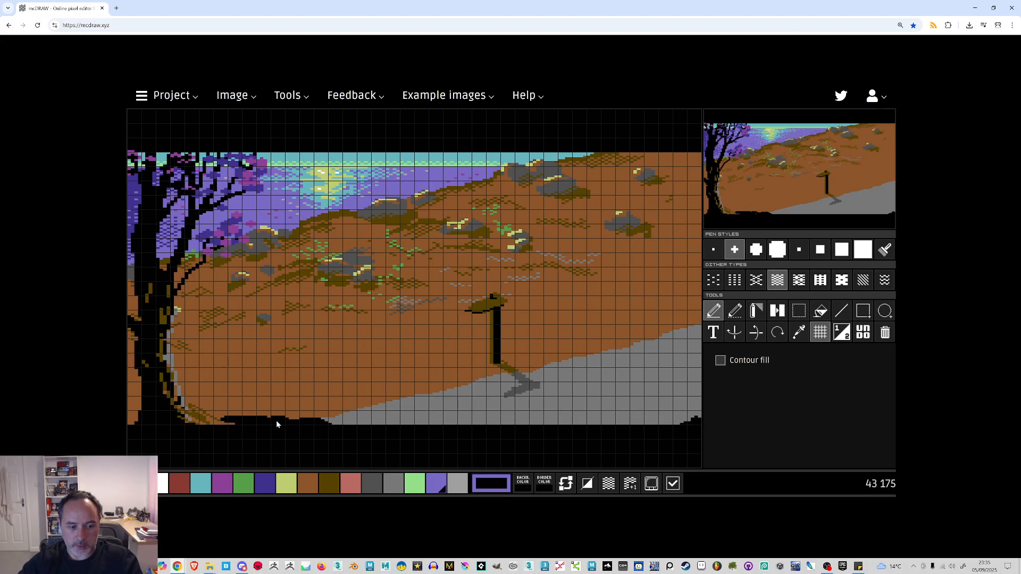
left_click(324, 419)
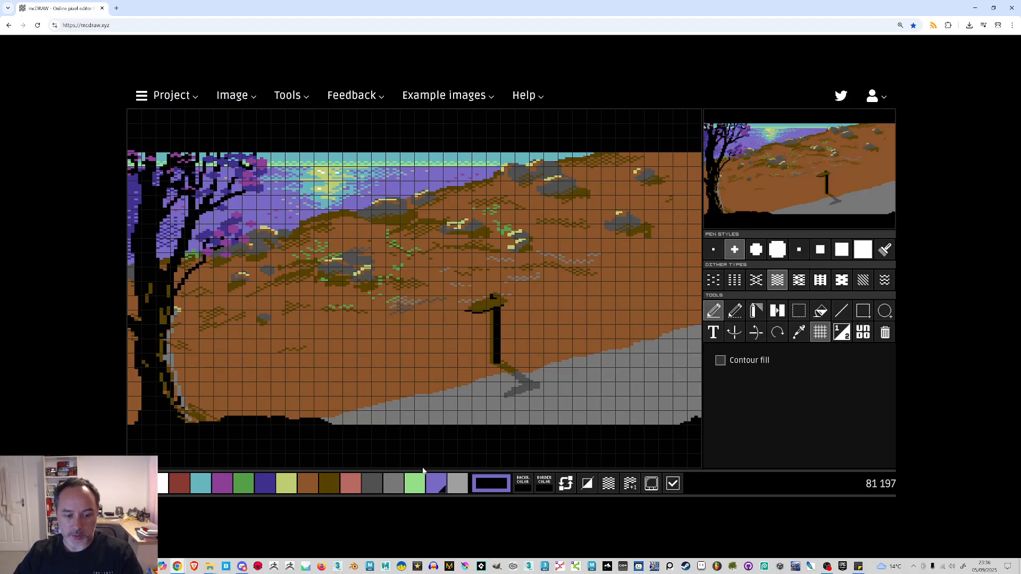
Extend the grey path upward into the brown slope beside the signpost with freehand medium grey strokes
left_click(397, 483)
left_click_drag(606, 352, 536, 367)
left_click_drag(662, 339, 559, 355)
Blend the grey path's upper edge into the brown slope with dithered grey strokes, using dither types 7, 6 and 5
left_click(608, 483)
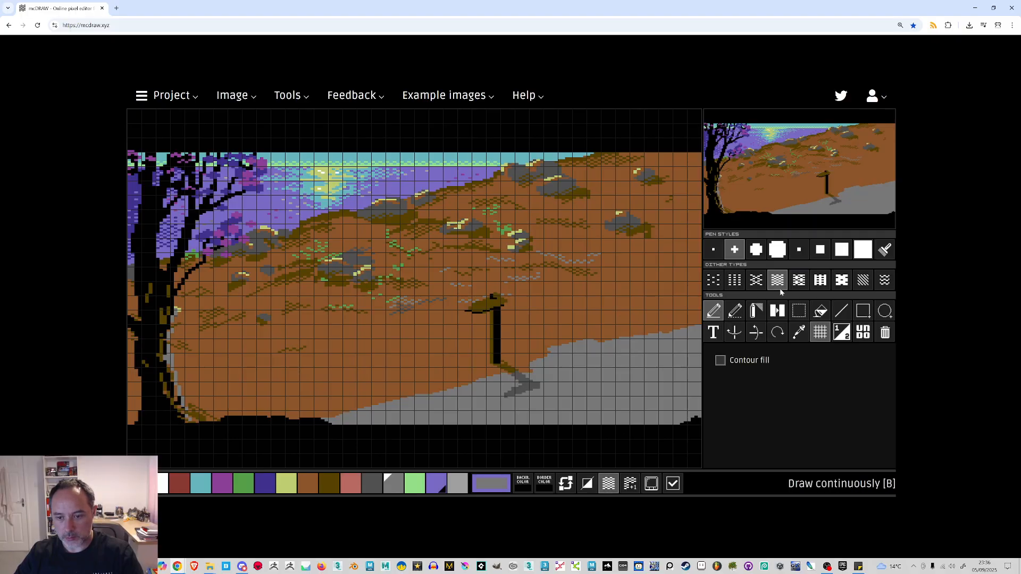
left_click(838, 282)
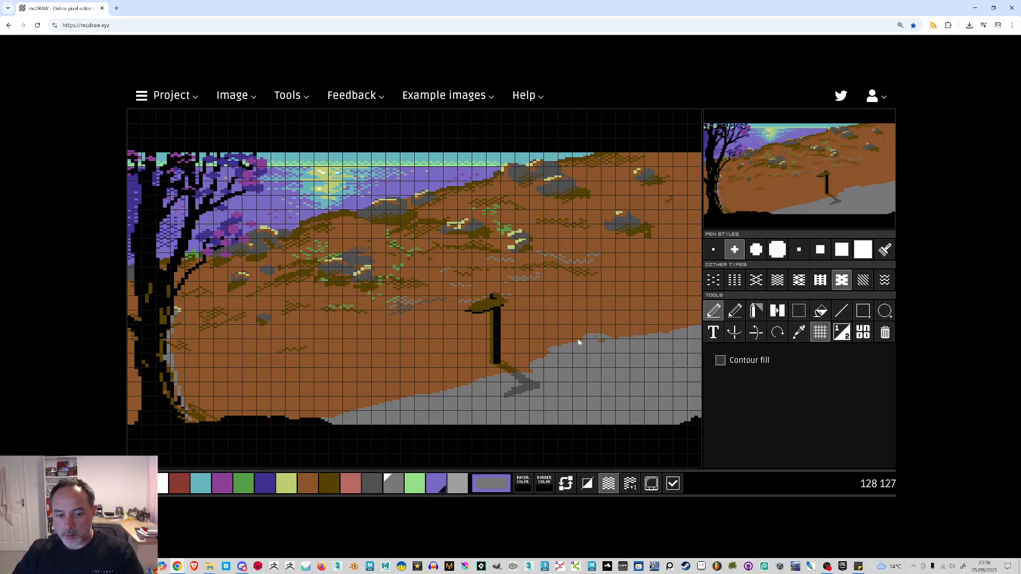
left_click(814, 283)
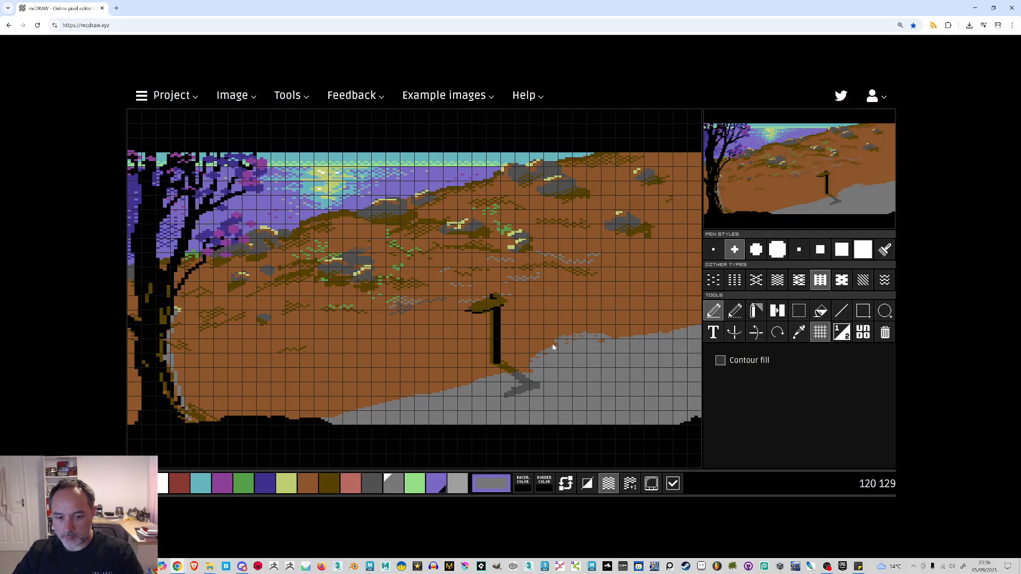
left_click(798, 281)
mouse_move(531, 347)
left_mouse_down()
mouse_move(586, 328)
mouse_move(568, 330)
mouse_move(626, 330)
left_mouse_up()
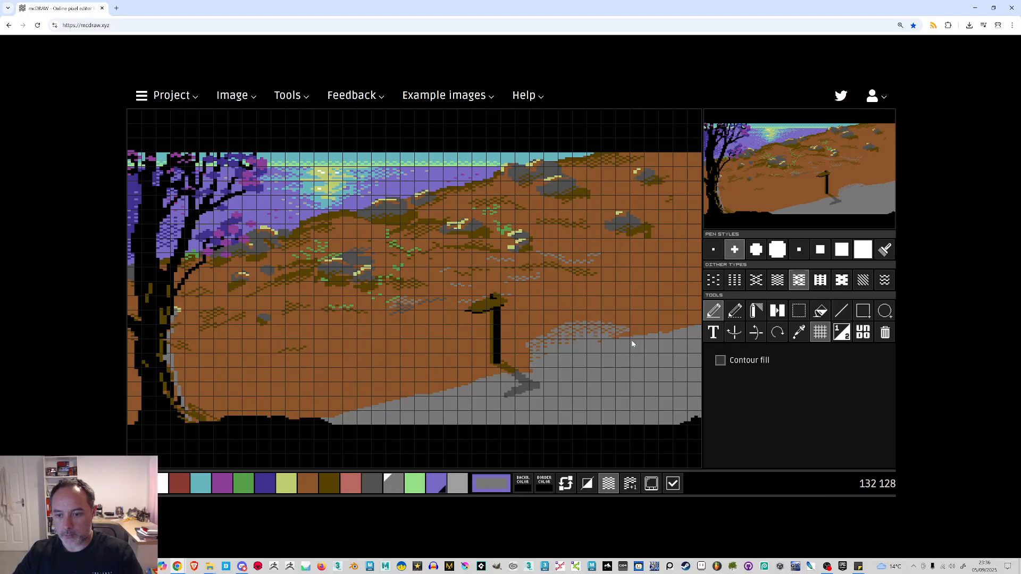
Feather the path's dithered edge further up the slope in grey, using the sparser dither types 4, 3 and 2
left_click(783, 287)
mouse_move(530, 336)
left_mouse_down()
mouse_move(575, 321)
mouse_move(531, 324)
mouse_move(566, 317)
mouse_move(506, 343)
mouse_move(539, 335)
mouse_move(521, 334)
mouse_move(549, 321)
left_mouse_up()
left_click(756, 280)
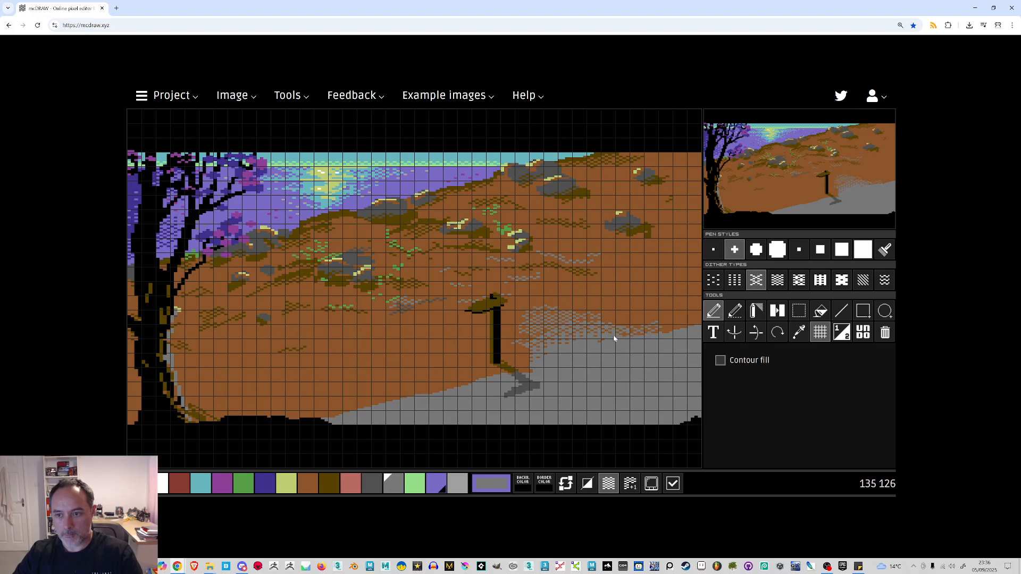
left_click(735, 280)
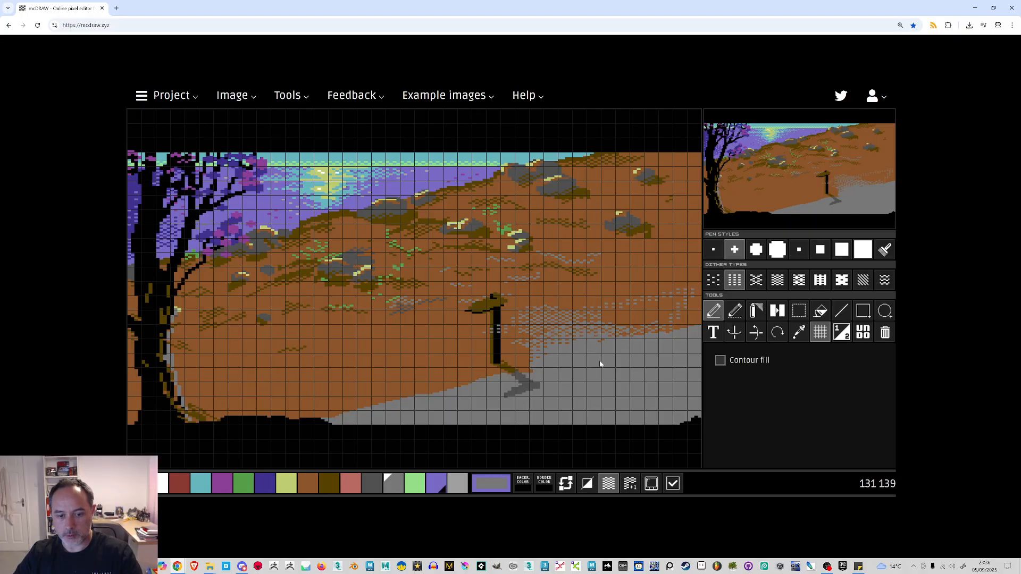
left_click_drag(522, 306, 522, 314)
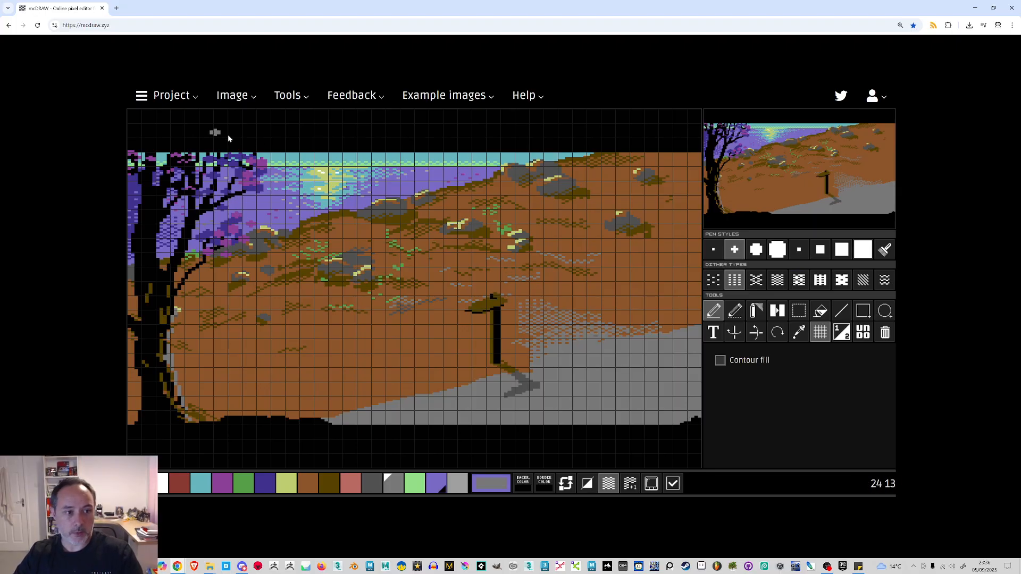
Export the landscape with the dithered path edge as a PNG image
left_click(232, 95)
left_click(253, 158)
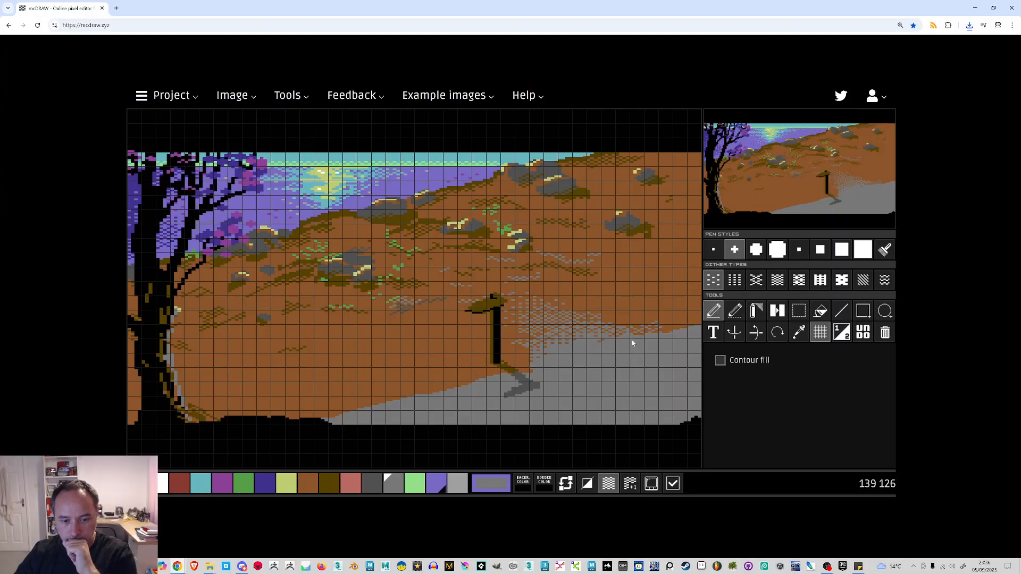
Paint green shrub patches on the lower slope and above the path's right end with dither type 4, shading the lower patch in dark grey
left_click(777, 282)
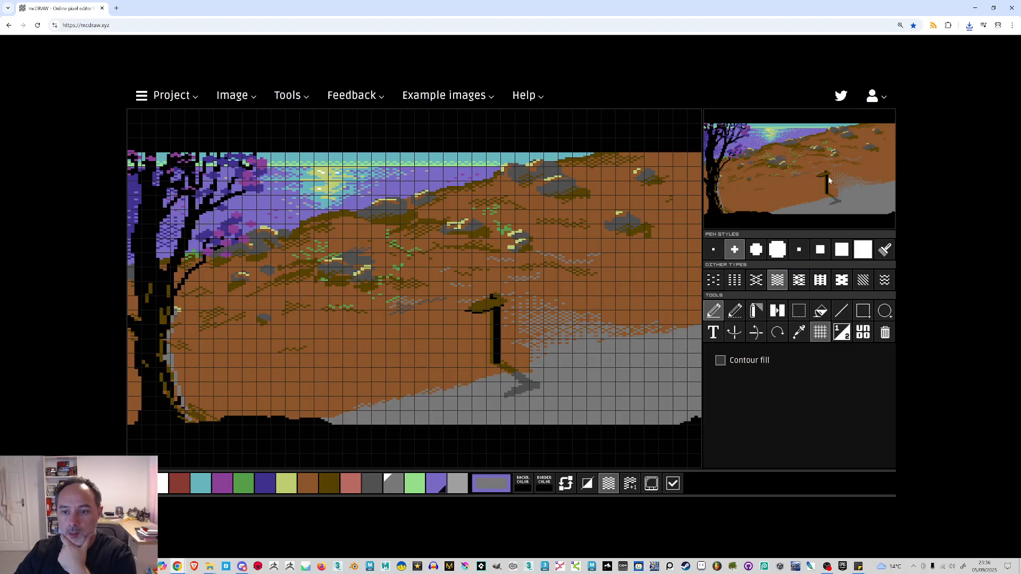
left_click(254, 485)
mouse_move(412, 325)
left_mouse_down()
mouse_move(347, 342)
mouse_move(437, 363)
mouse_move(424, 351)
mouse_move(415, 371)
mouse_move(311, 383)
mouse_move(333, 401)
mouse_move(307, 373)
mouse_move(251, 384)
mouse_move(248, 396)
mouse_move(313, 401)
mouse_move(368, 375)
mouse_move(481, 359)
left_mouse_up()
mouse_move(690, 274)
left_mouse_down()
mouse_move(686, 282)
mouse_move(684, 302)
mouse_move(663, 313)
left_mouse_up()
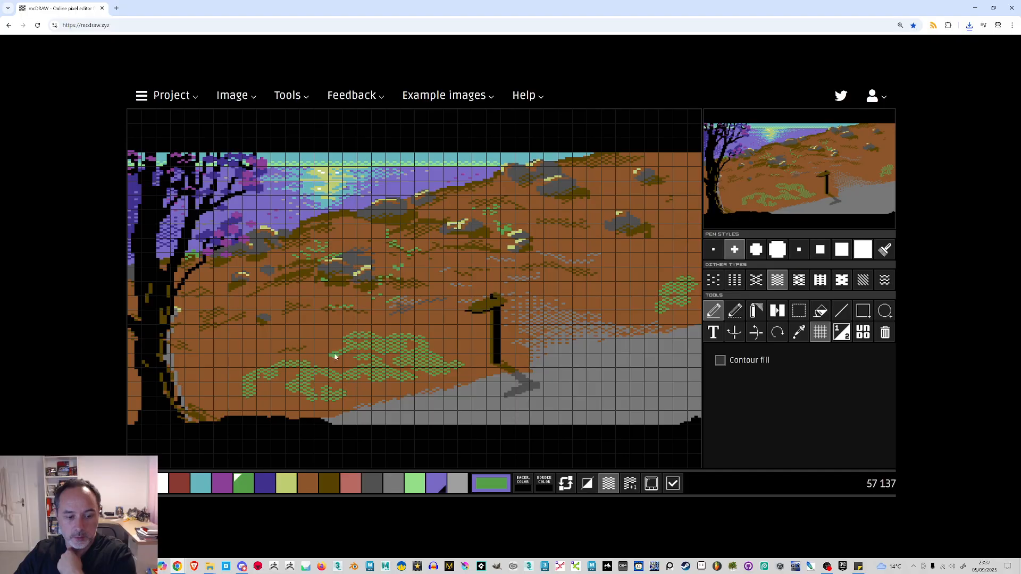
left_click(372, 484)
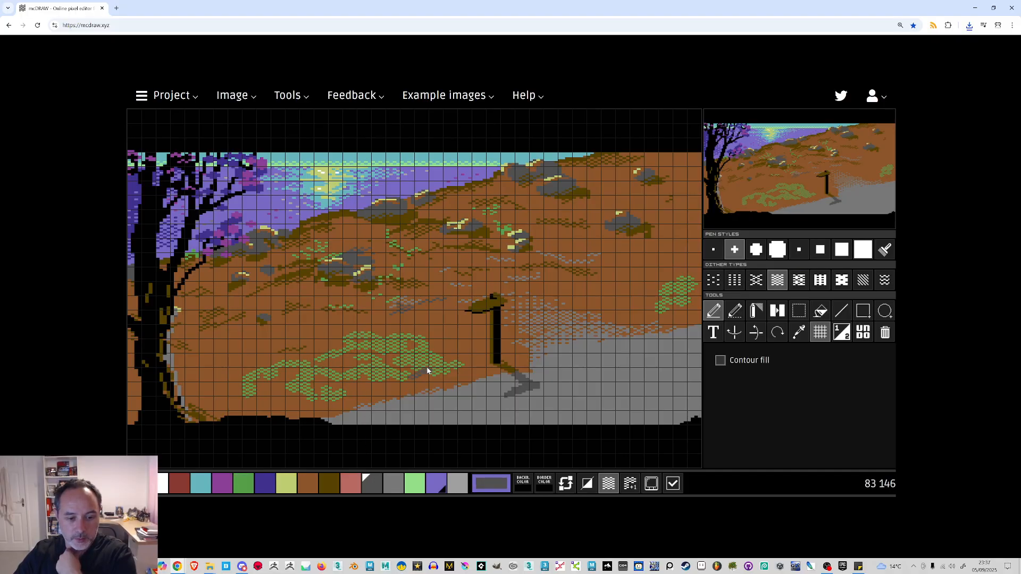
mouse_move(383, 364)
left_mouse_down()
mouse_move(347, 366)
mouse_move(411, 353)
mouse_move(396, 387)
mouse_move(291, 399)
left_mouse_up()
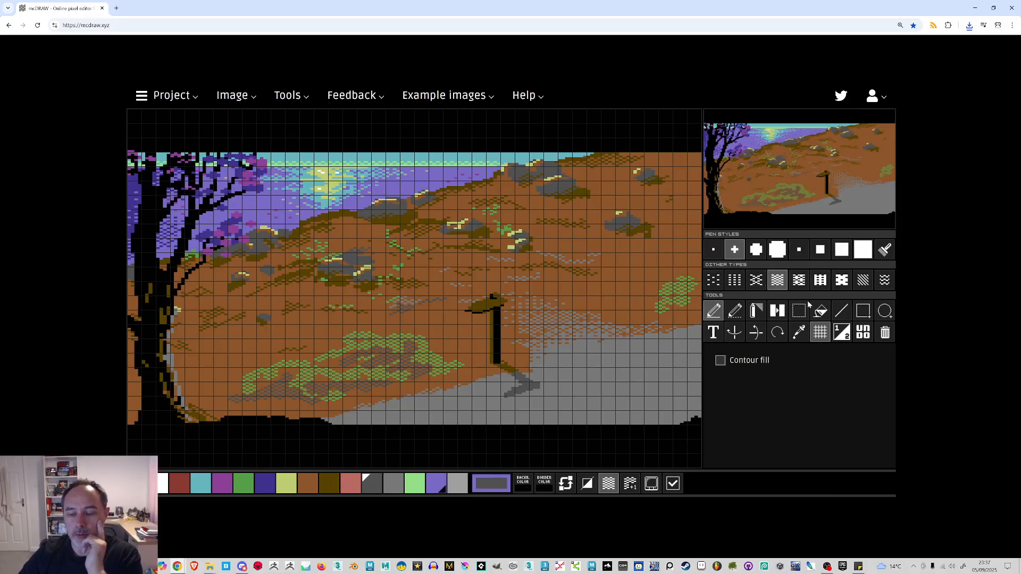
Check the second page, return to the landscape, and export it with the new shrubs as a PNG
left_click(841, 332)
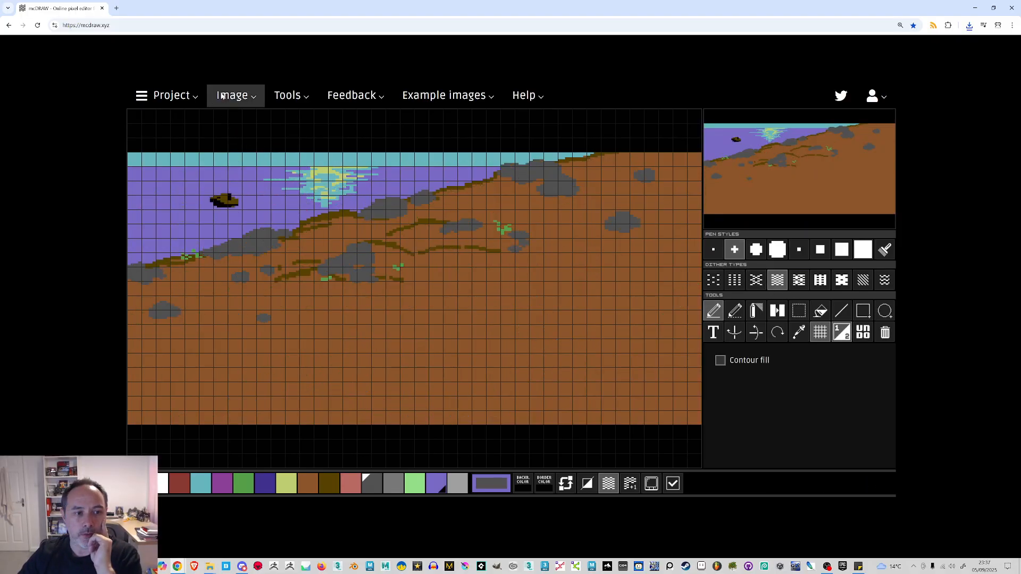
left_click(842, 334)
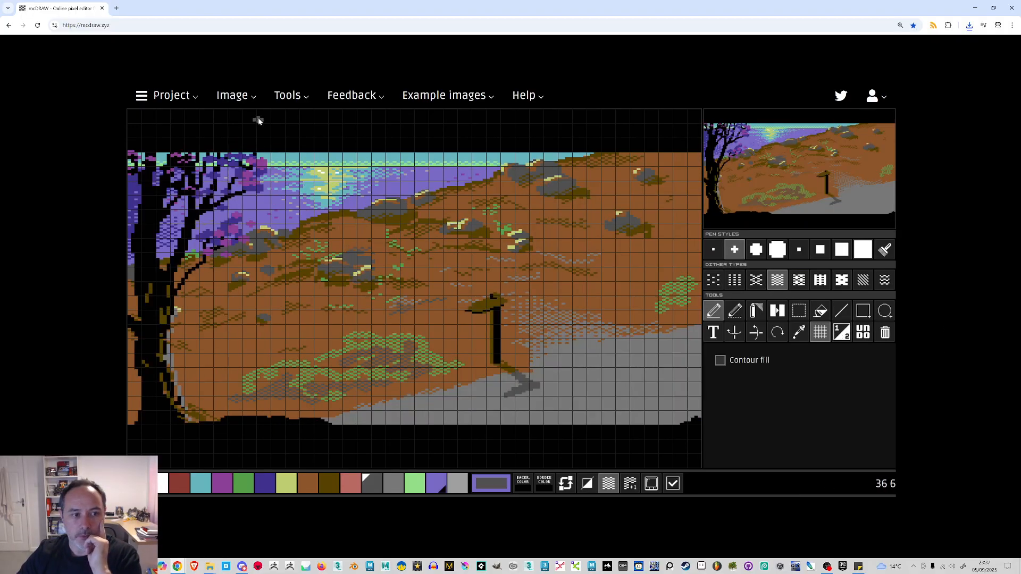
left_click(225, 99)
left_click(242, 151)
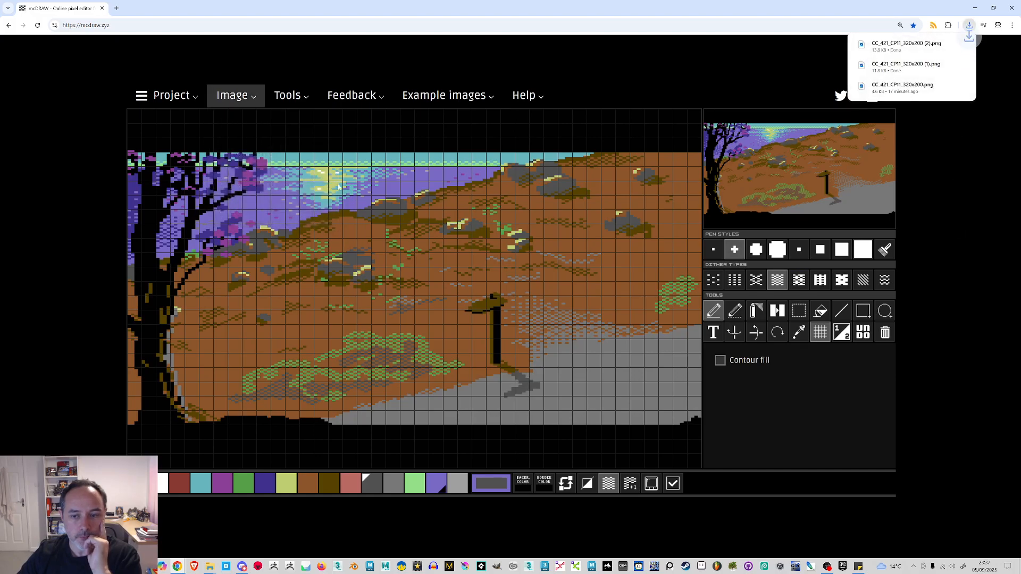
Switch to the second page and choose the cat sprite sheet as the image to import
left_click(841, 333)
left_click(236, 95)
left_click(235, 124)
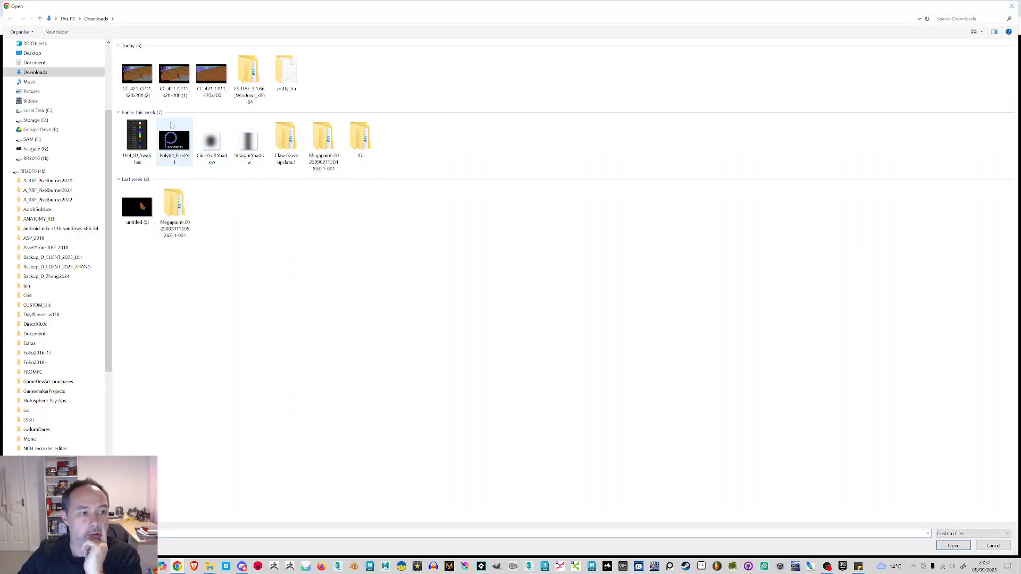
scroll(41, 63, "up", 2)
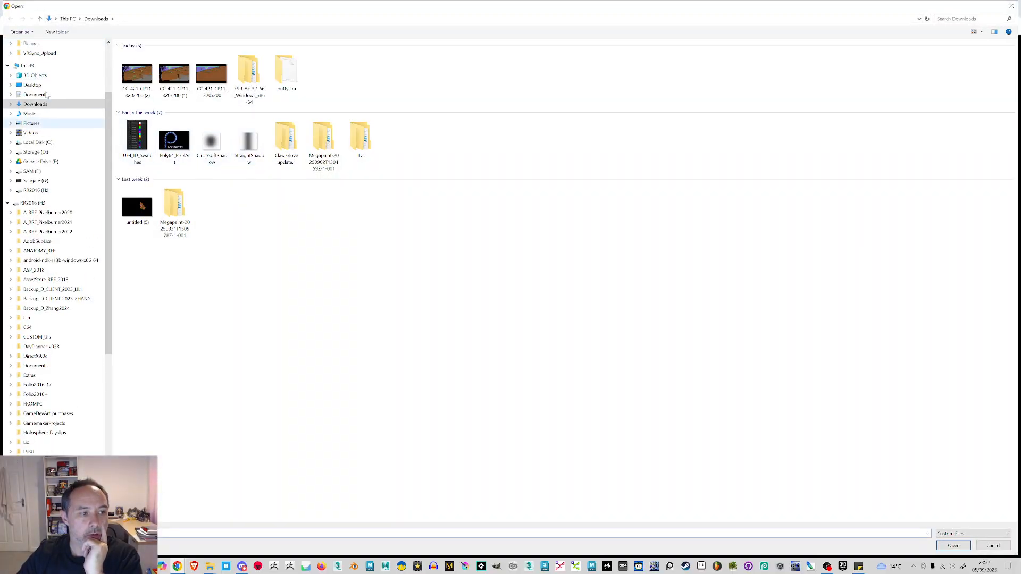
scroll(40, 63, "up", 2)
left_click(37, 50)
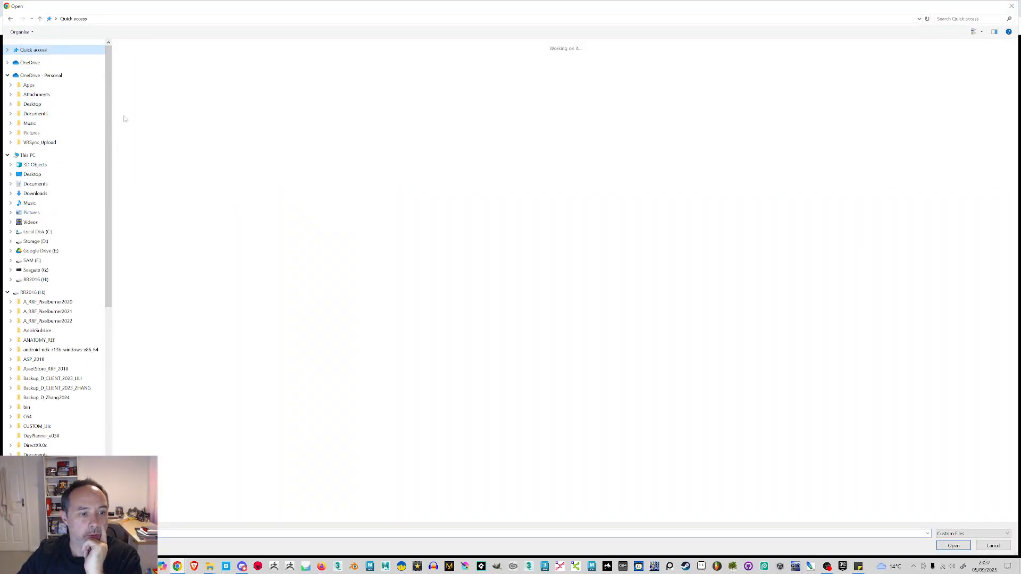
double_click(166, 124)
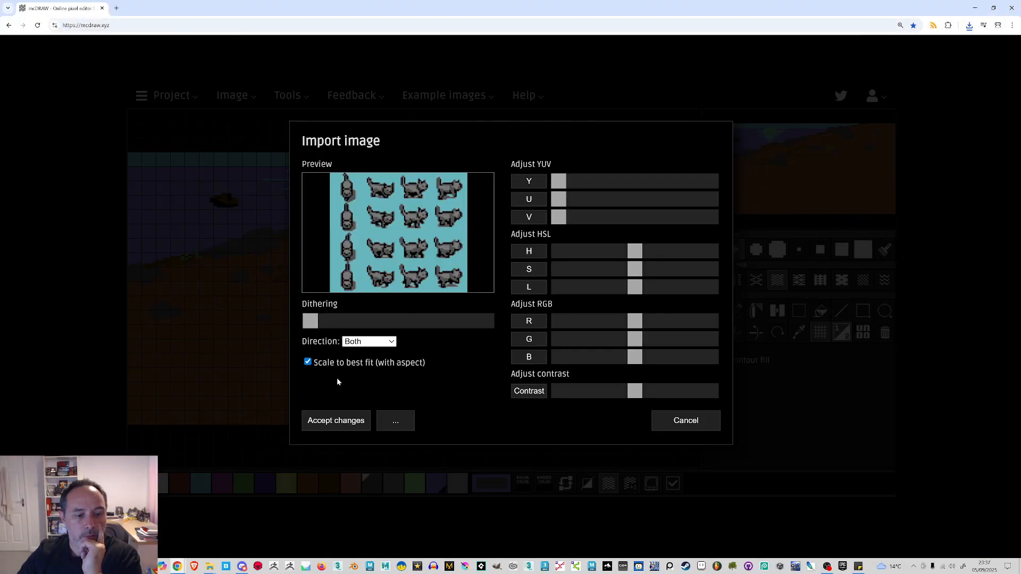
Disable scaling to best fit, reduce the sprite sheet's scale slightly, and accept the import
left_click(314, 321)
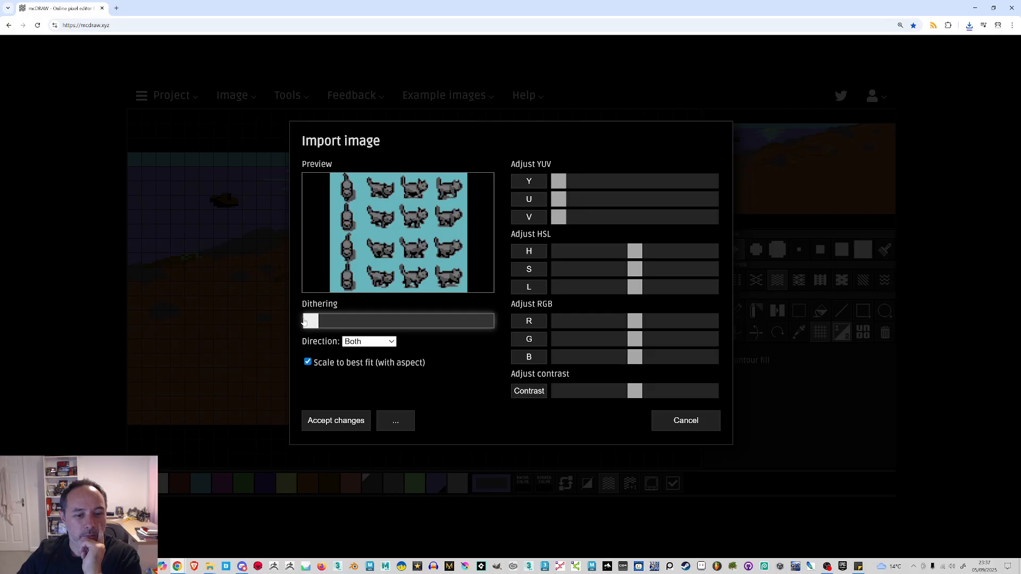
left_click(309, 364)
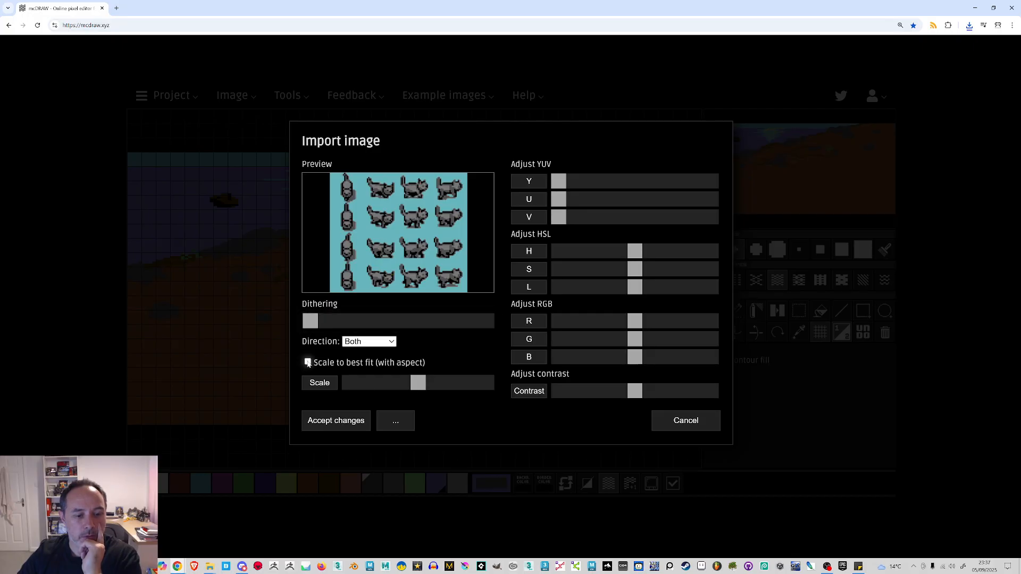
mouse_move(400, 383)
left_mouse_down()
mouse_move(349, 384)
mouse_move(405, 380)
left_mouse_up()
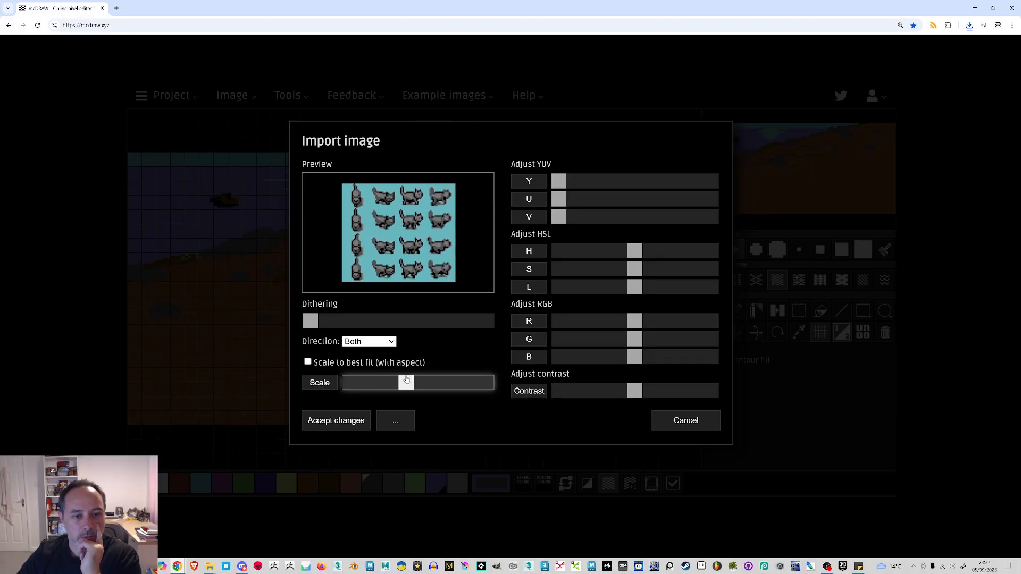
left_click_drag(405, 378, 407, 379)
left_click(358, 420)
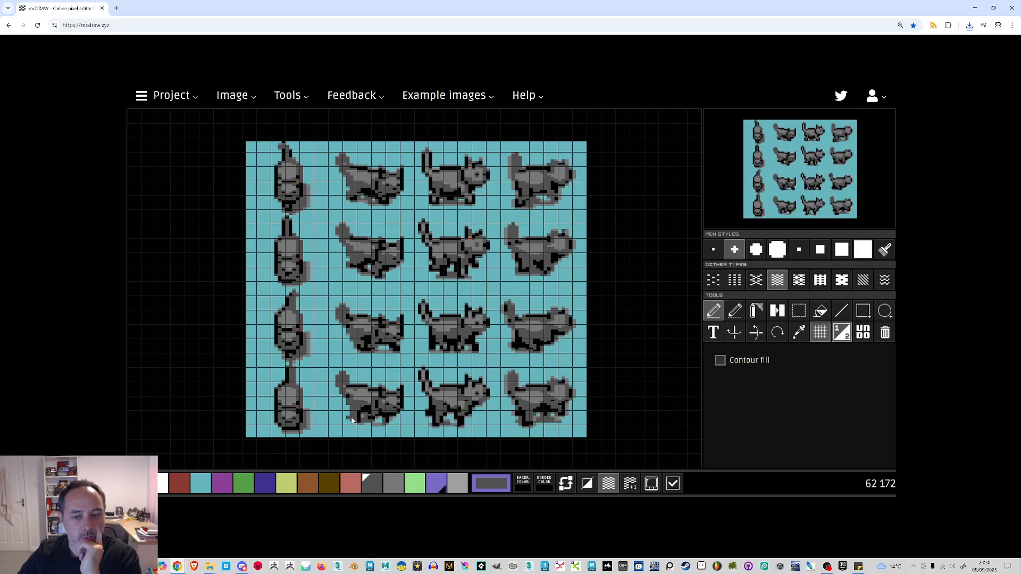
Capture the third cat in the top row of the sprite sheet as a custom brush
left_click(797, 310)
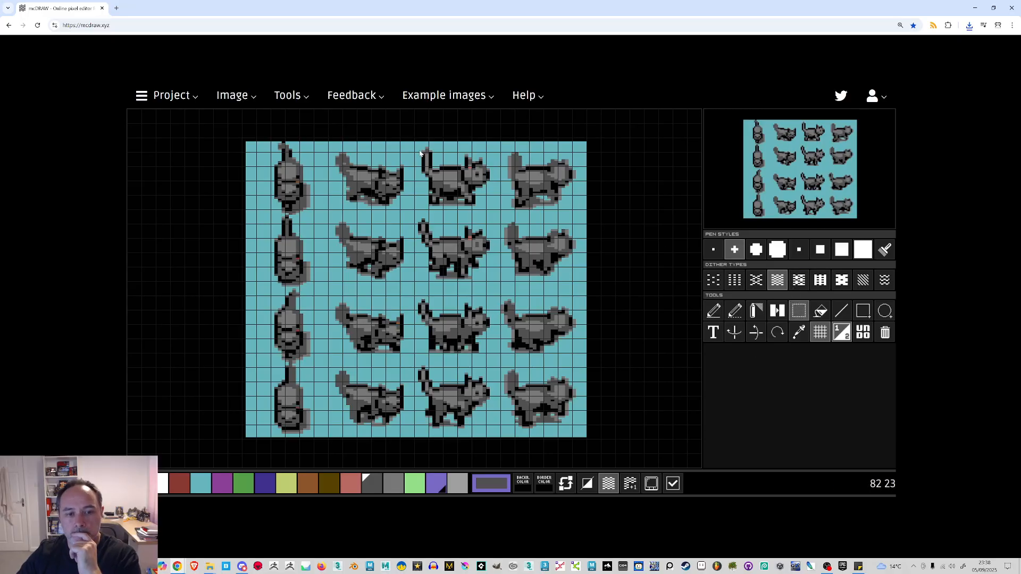
left_click_drag(415, 142, 503, 218)
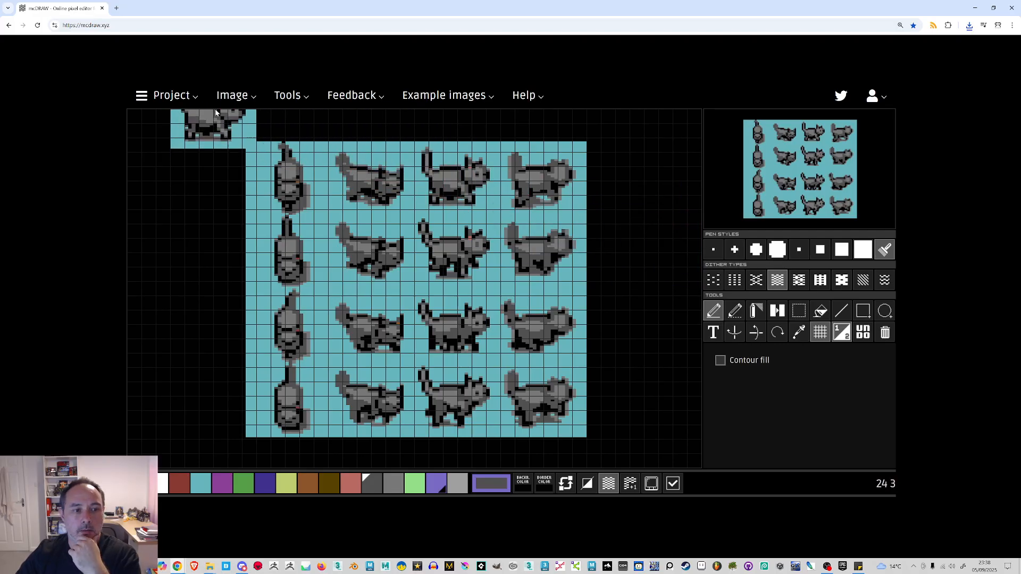
Import a running cat sprite from the CITYCAT_V001 project's spr_cat folder onto the second page, scaled down to a small size
left_click(224, 98)
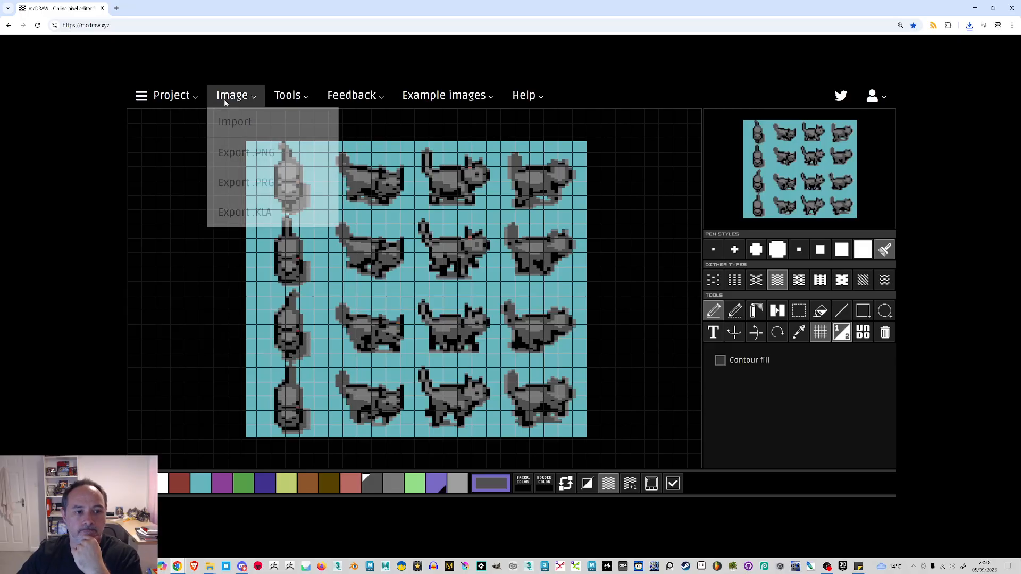
left_click(234, 120)
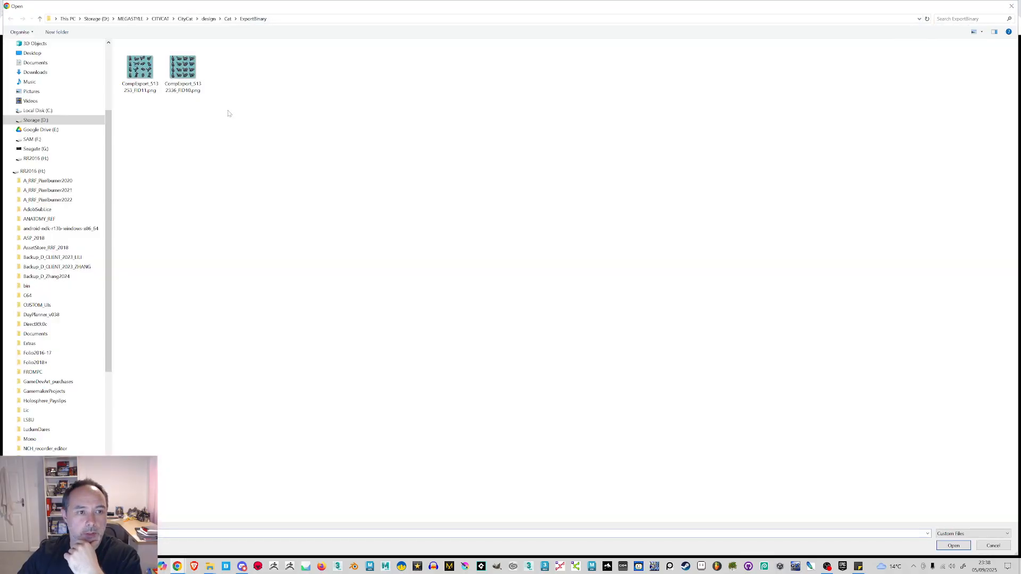
left_click(159, 19)
double_click(147, 73)
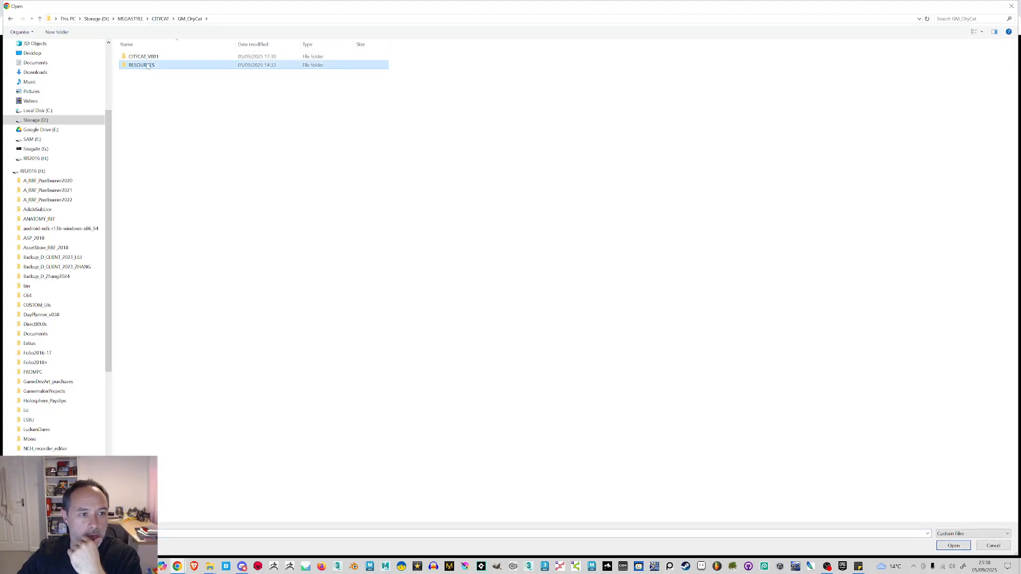
double_click(143, 56)
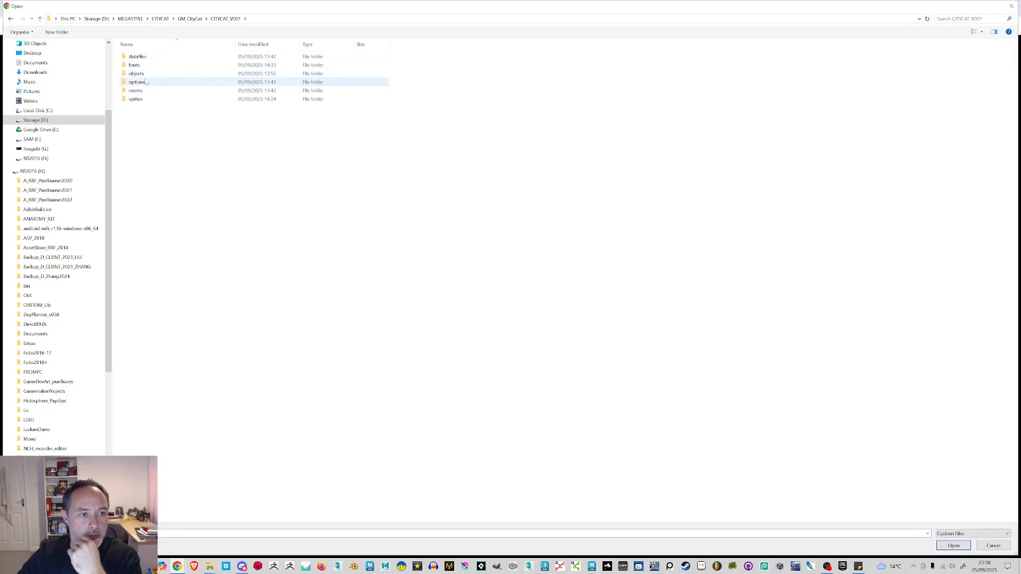
double_click(137, 99)
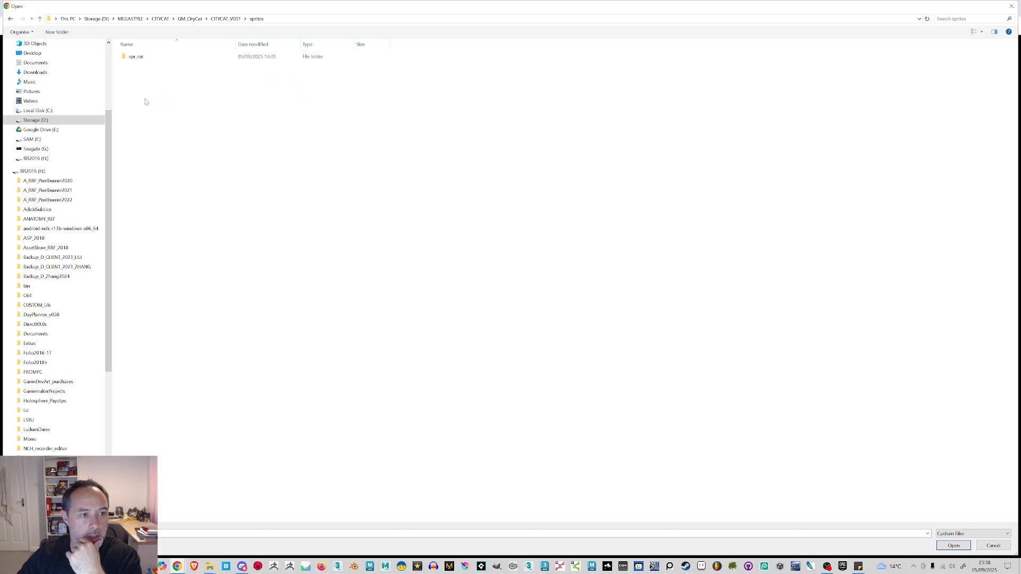
double_click(139, 56)
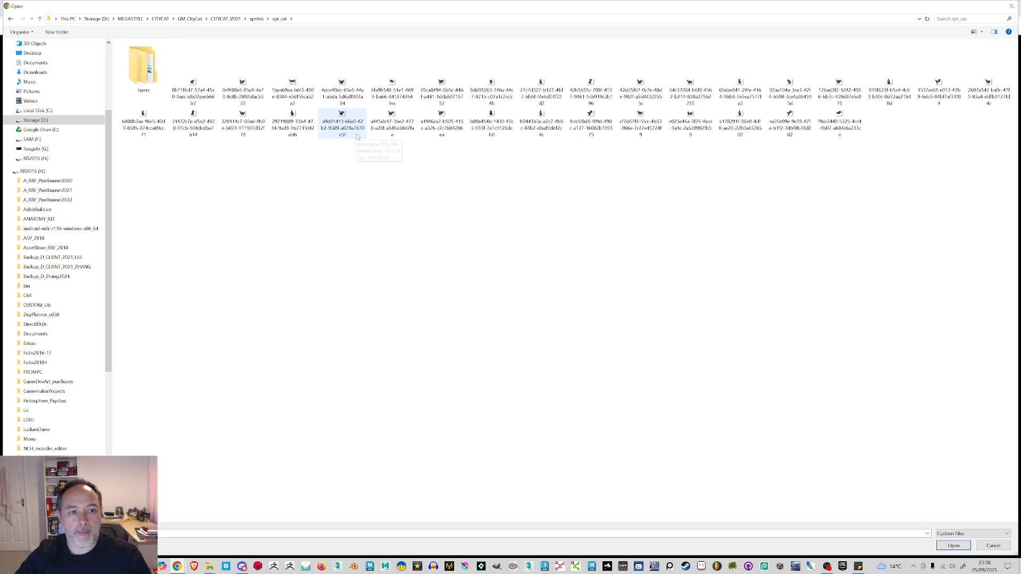
scroll(358, 136, "up", 3)
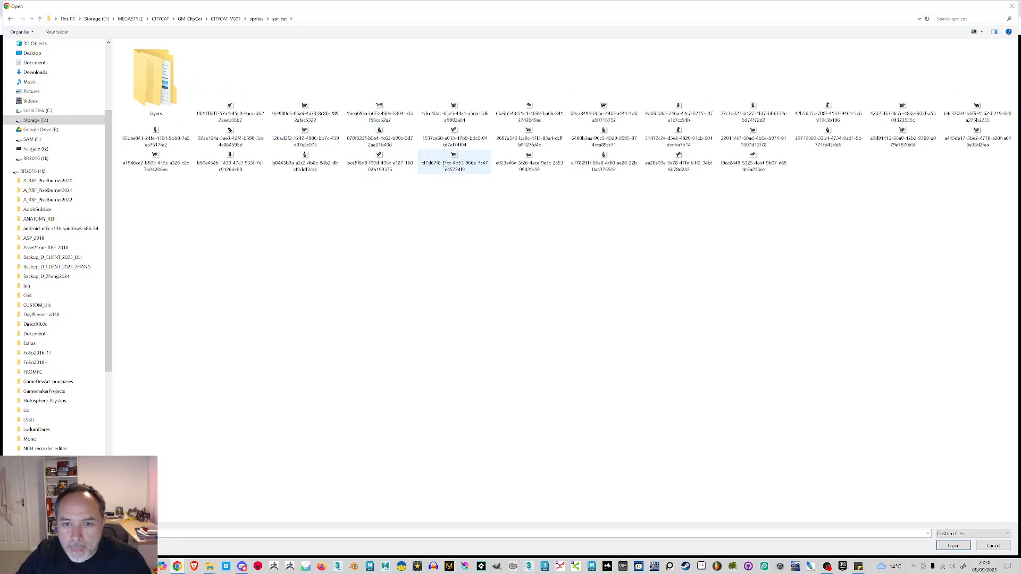
double_click(538, 132)
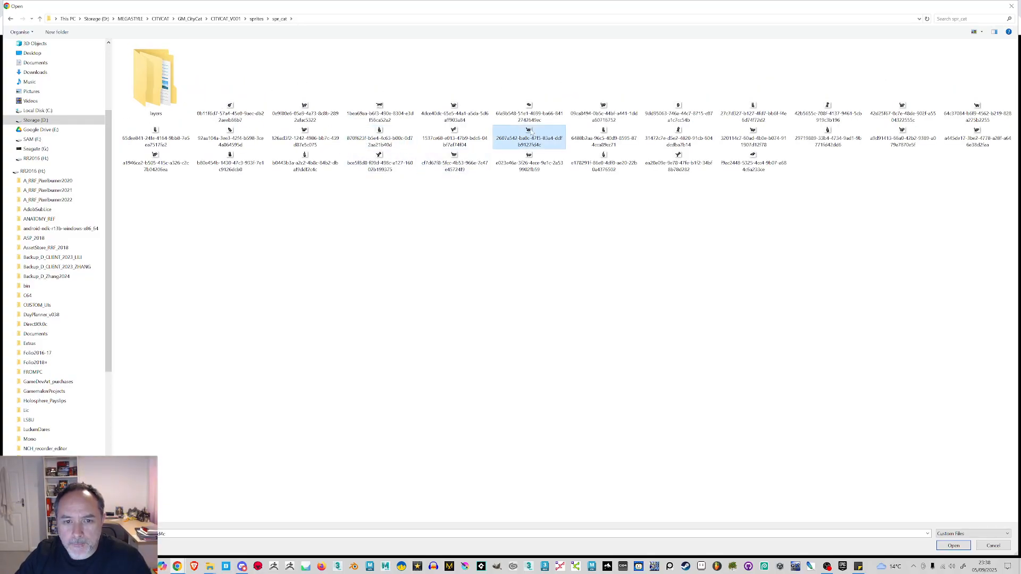
left_click_drag(406, 382, 362, 383)
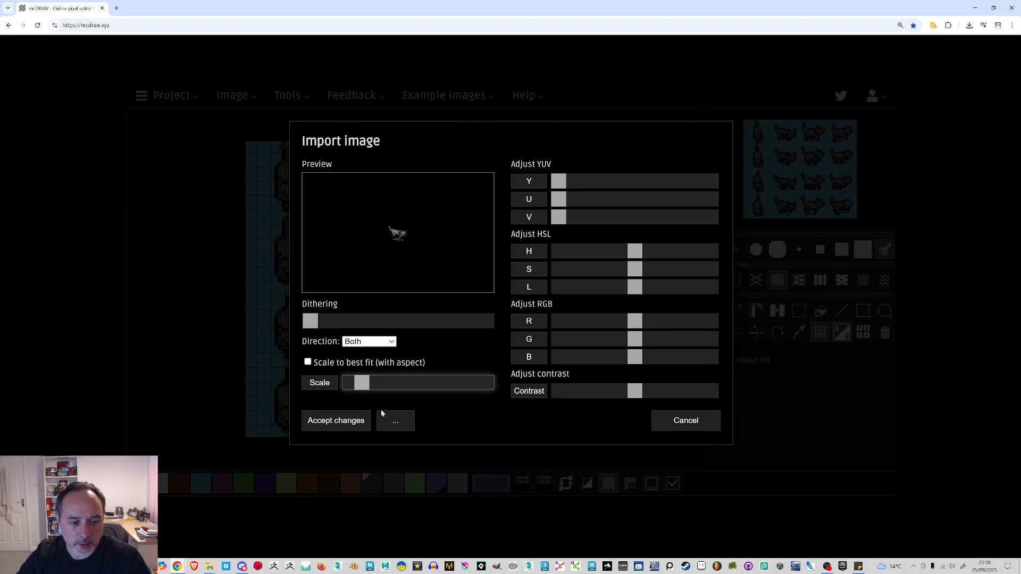
left_click(338, 420)
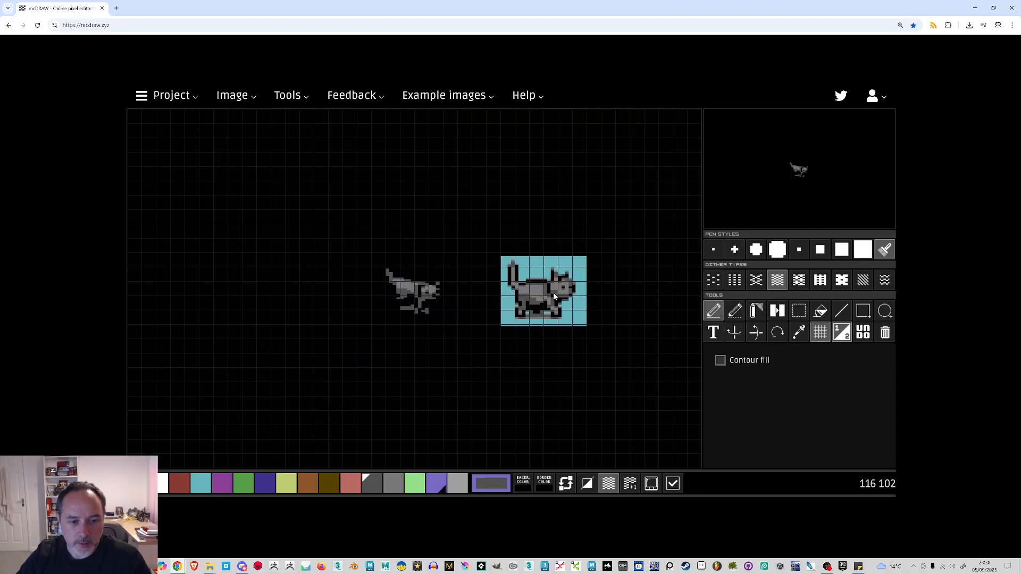
Capture the running cat as a custom brush and return to the landscape page
left_click(798, 310)
left_click_drag(368, 255, 470, 329)
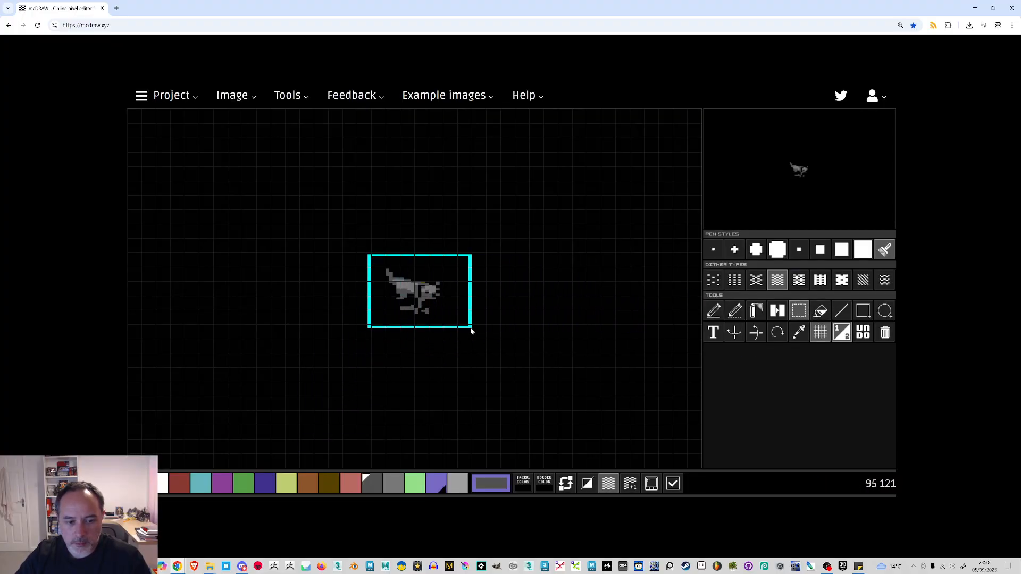
left_click(842, 332)
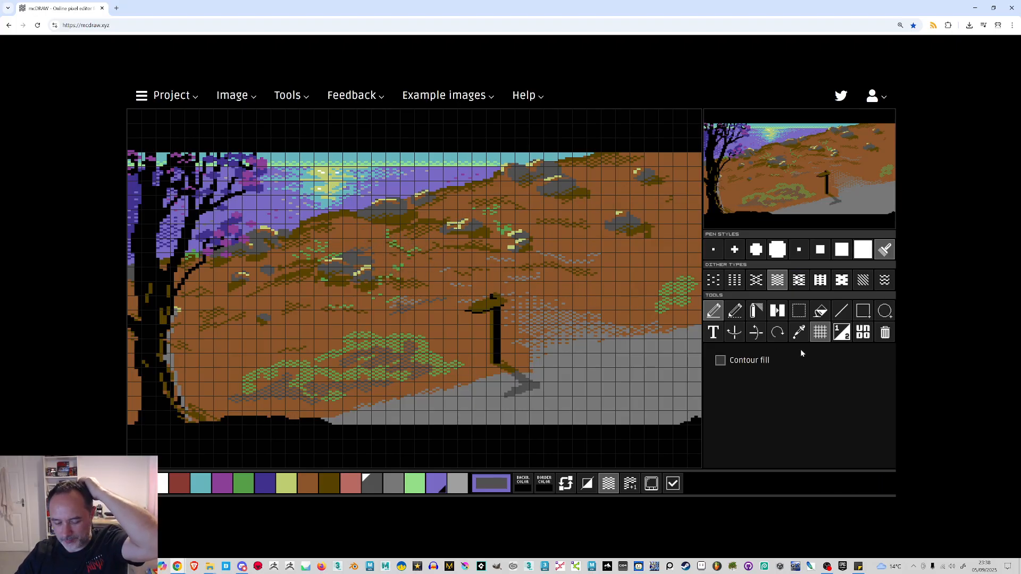
Switch to Backdrop Designer and load CC_421_CP11_320x200 (2) from Downloads into the second slot of the User 1 brush set
left_click(606, 566)
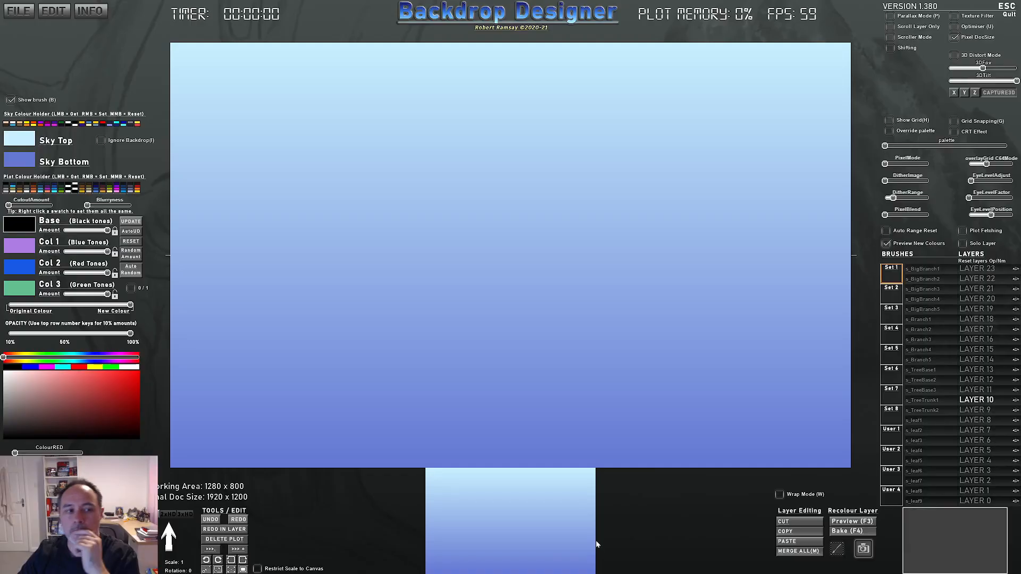
left_click(19, 16)
left_click(889, 437)
left_click(924, 278)
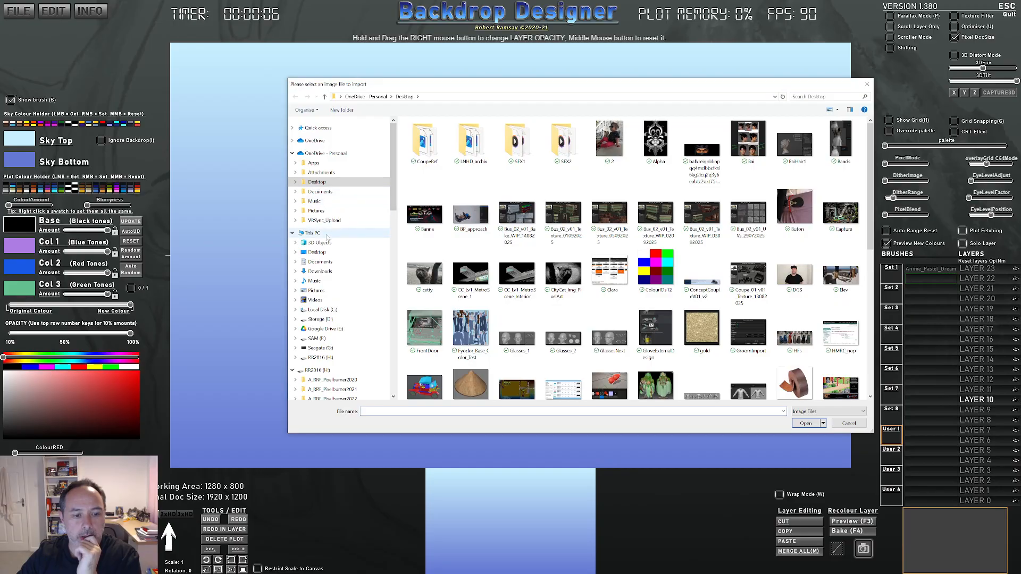
left_click(325, 273)
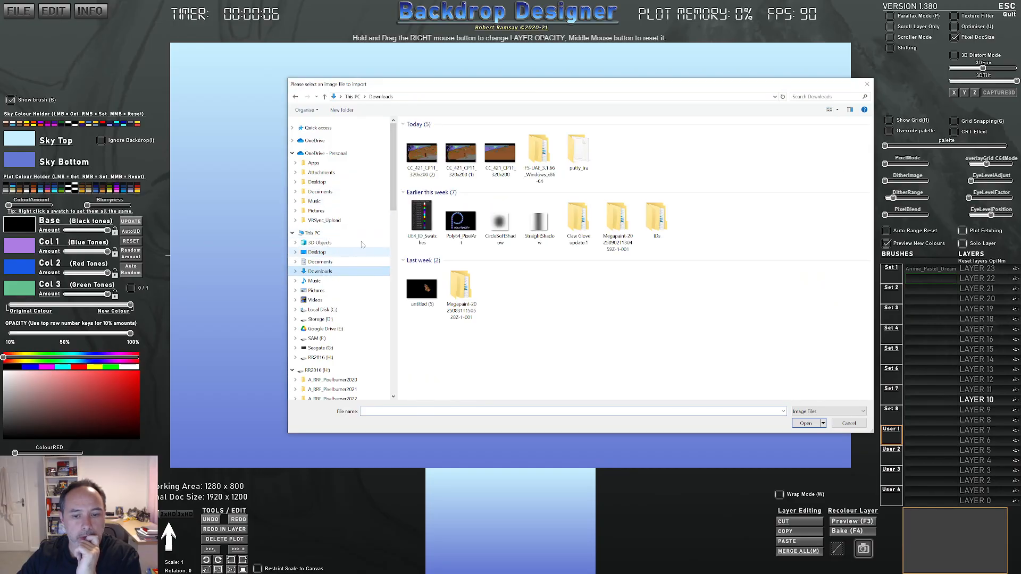
double_click(422, 154)
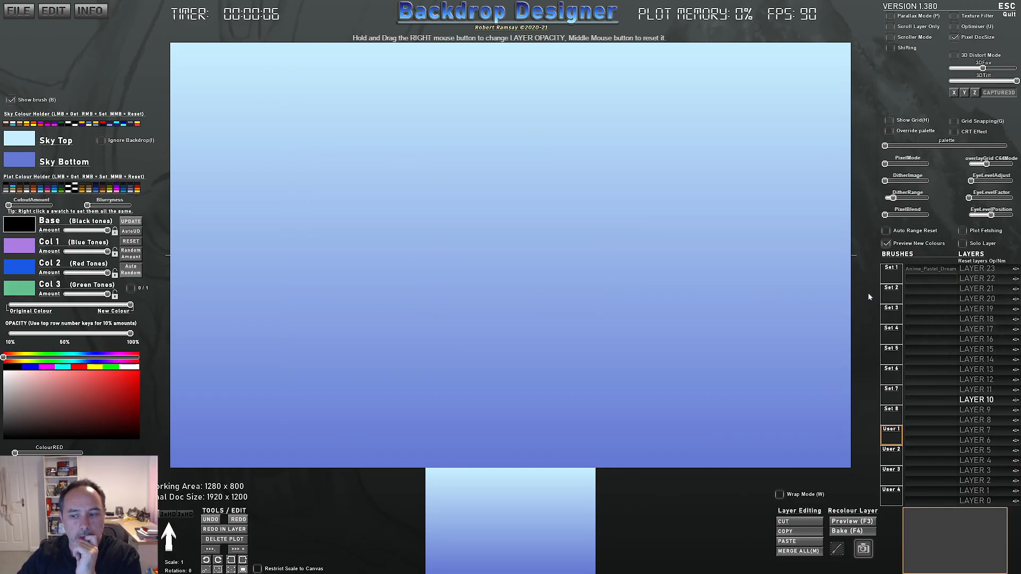
Load the cat sprite from the spr_cat folder into the third slot of the User 1 brush set, keeping its suggested name
left_click(924, 287)
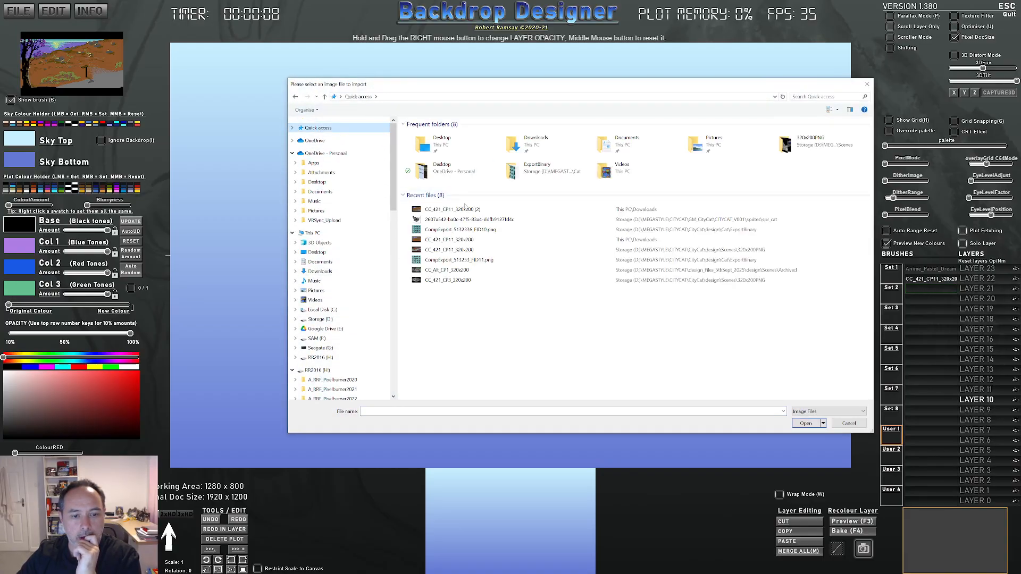
double_click(460, 219)
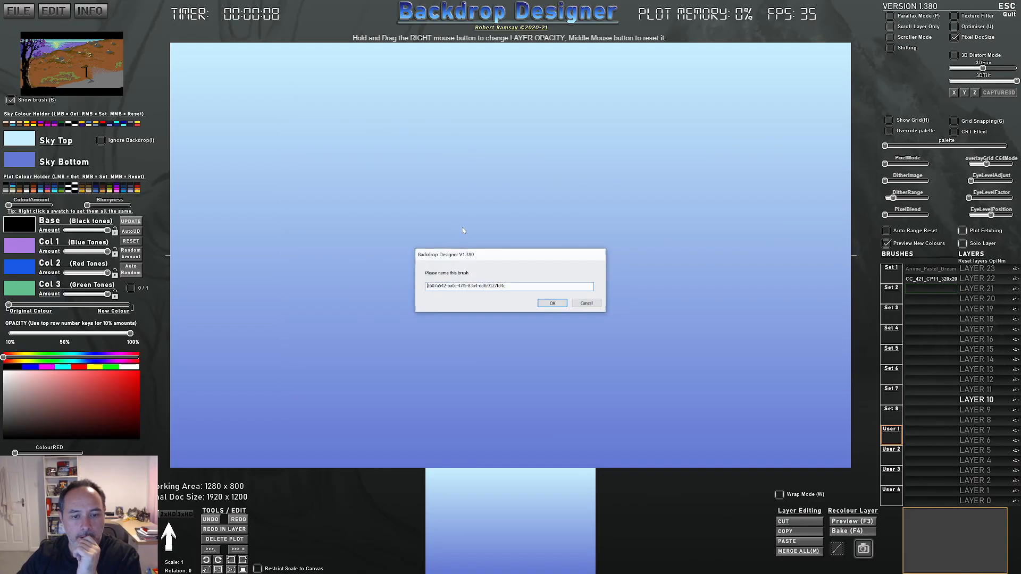
left_click(548, 303)
Fill the canvas on Layer 10 with the CC_421_CP11_320x200 landscape brush at scale 6 and make the cat the current brush
left_click(930, 279)
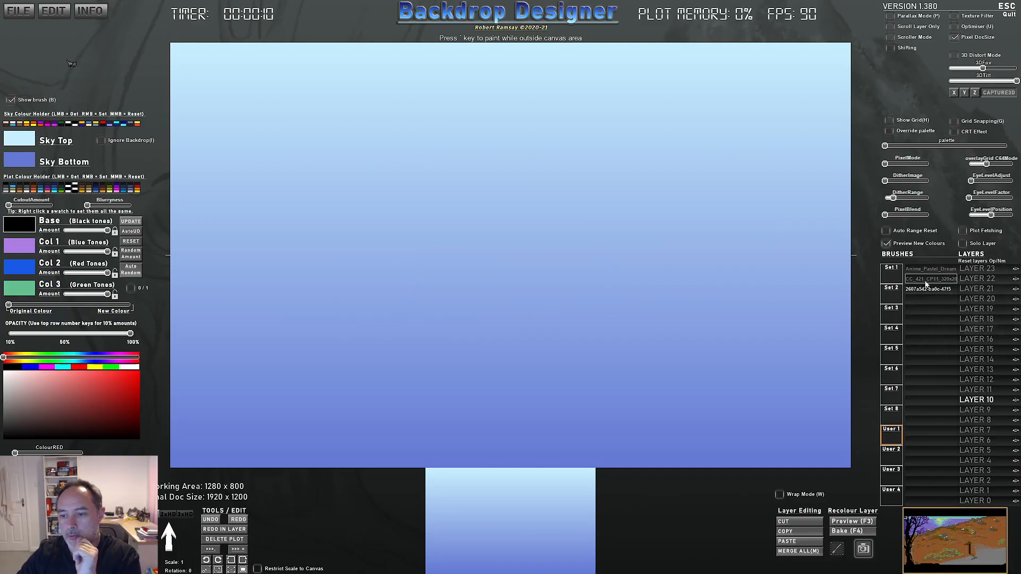
left_click(242, 569)
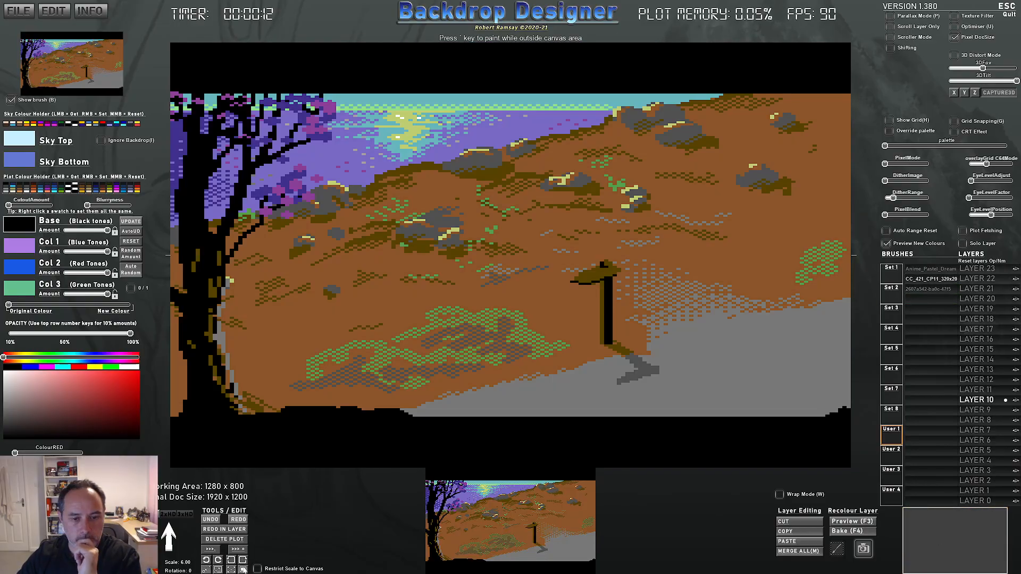
left_click(934, 290)
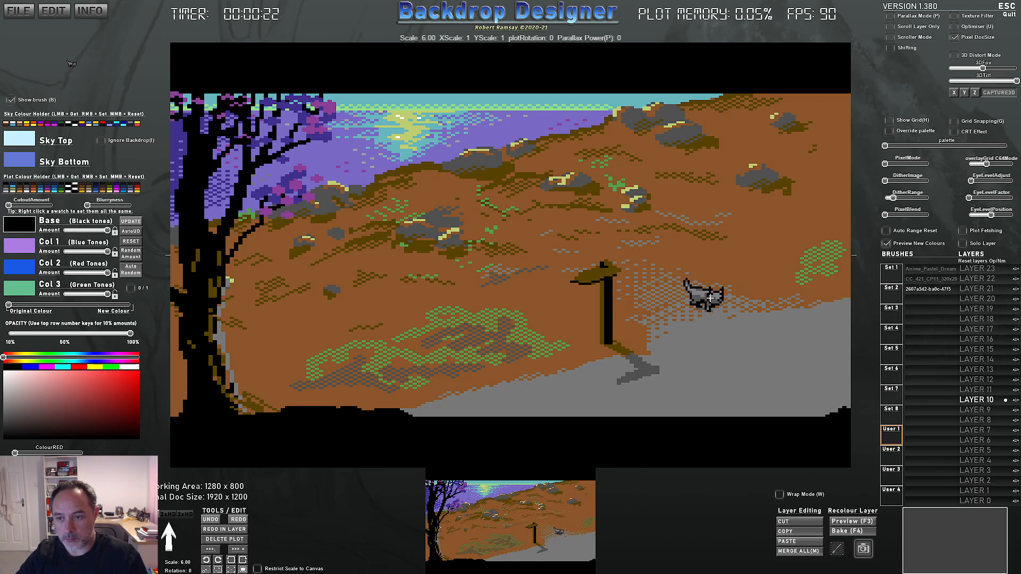
Set the pixel mode to 320x200px with the dither range at minimum, and override the palette with C64
left_click(892, 165)
mouse_move(895, 165)
left_mouse_down()
mouse_move(885, 167)
mouse_move(909, 169)
left_mouse_up()
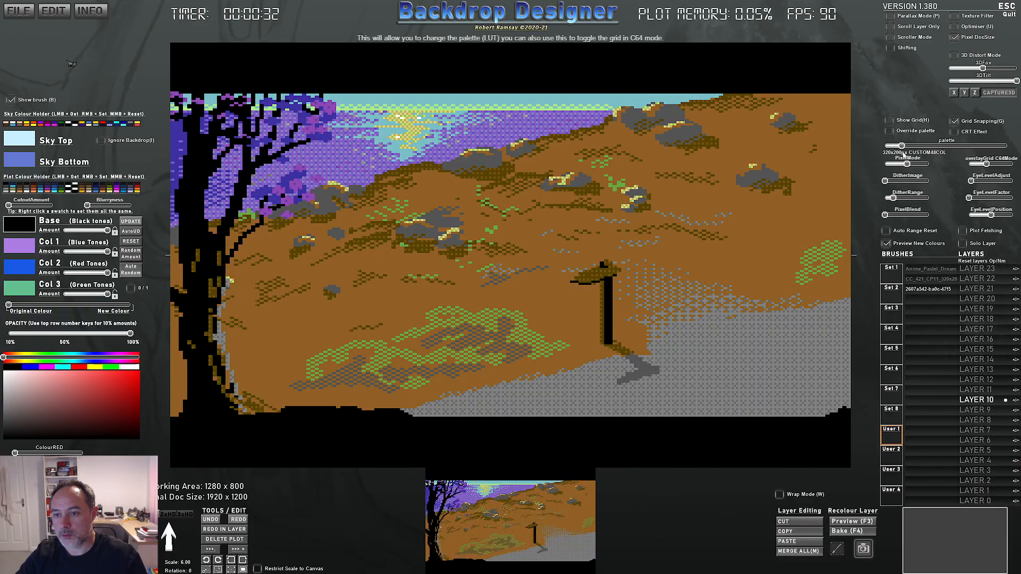
left_click_drag(892, 198, 884, 200)
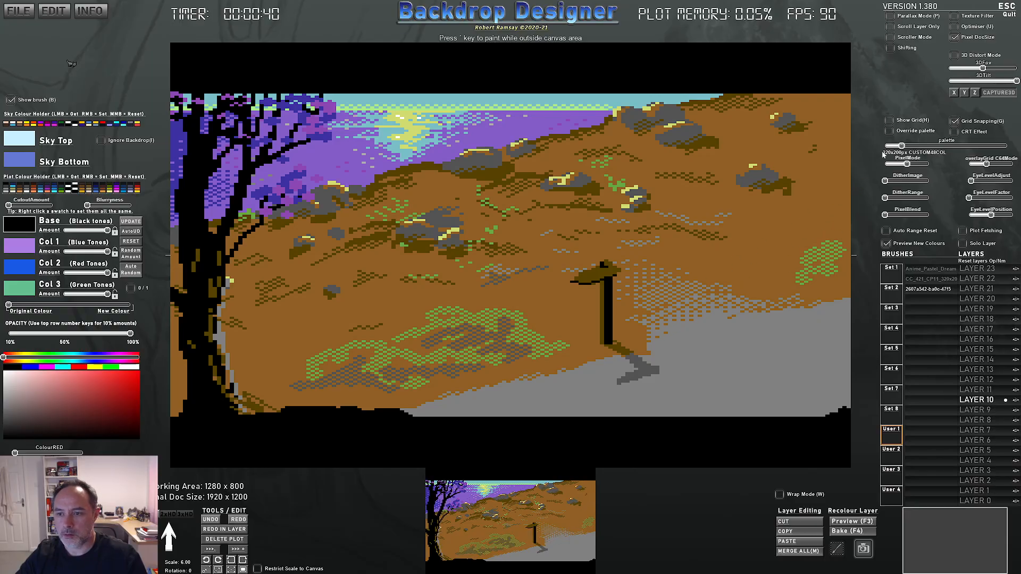
left_click(889, 130)
left_click_drag(900, 145, 885, 145)
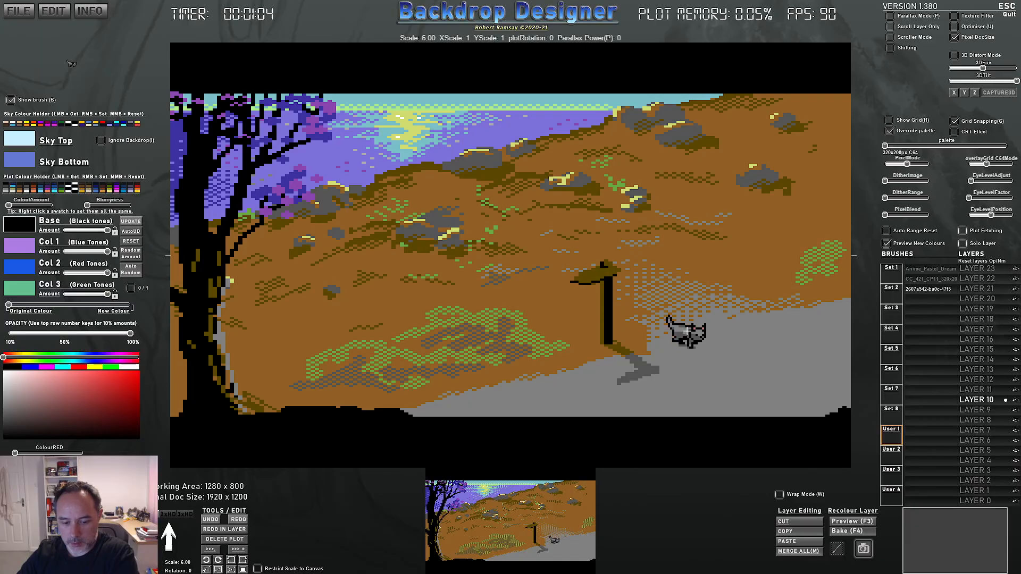
Flip the cat brush horizontally to an XScale of -1 and preview it on the path beside the signpost
key("x")
key("x")
key("x")
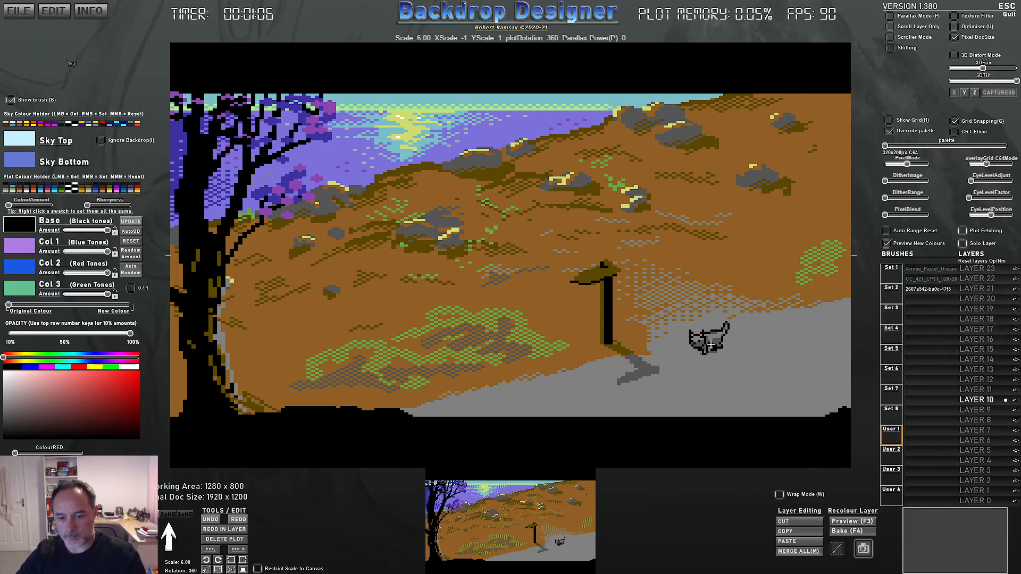
key("x")
key("x")
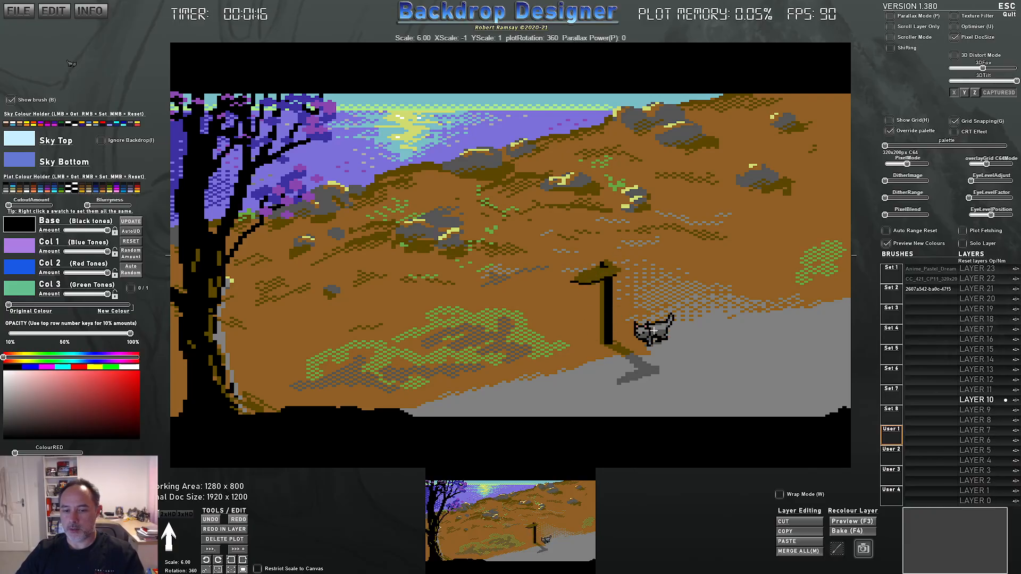
Switch to mcDRAW and capture the signpost's sign board with its brown surroundings as a custom brush
key("alt+Tab")
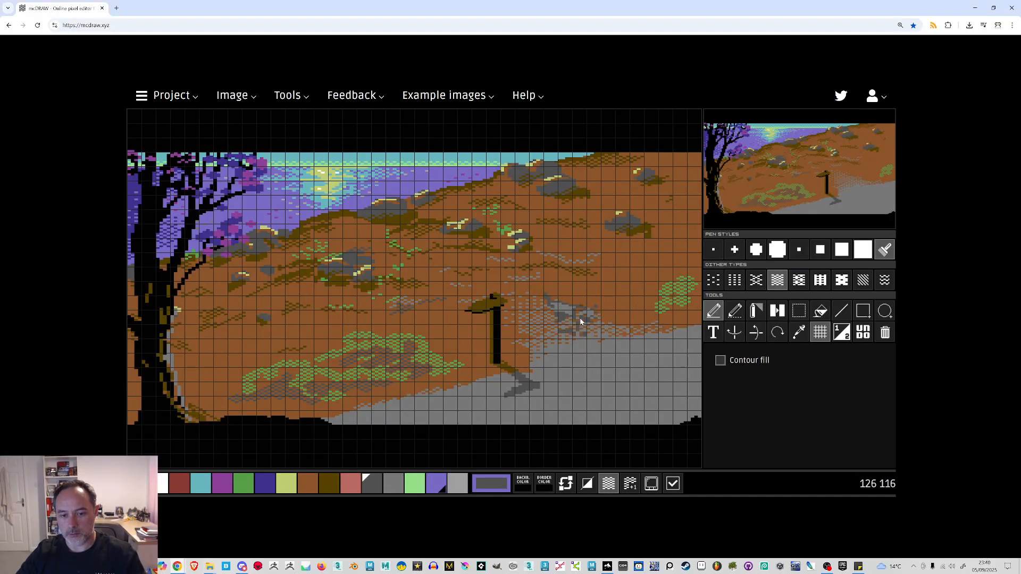
left_click(841, 311)
left_click(713, 254)
left_click(308, 482)
left_click(799, 311)
left_click_drag(462, 284, 515, 319)
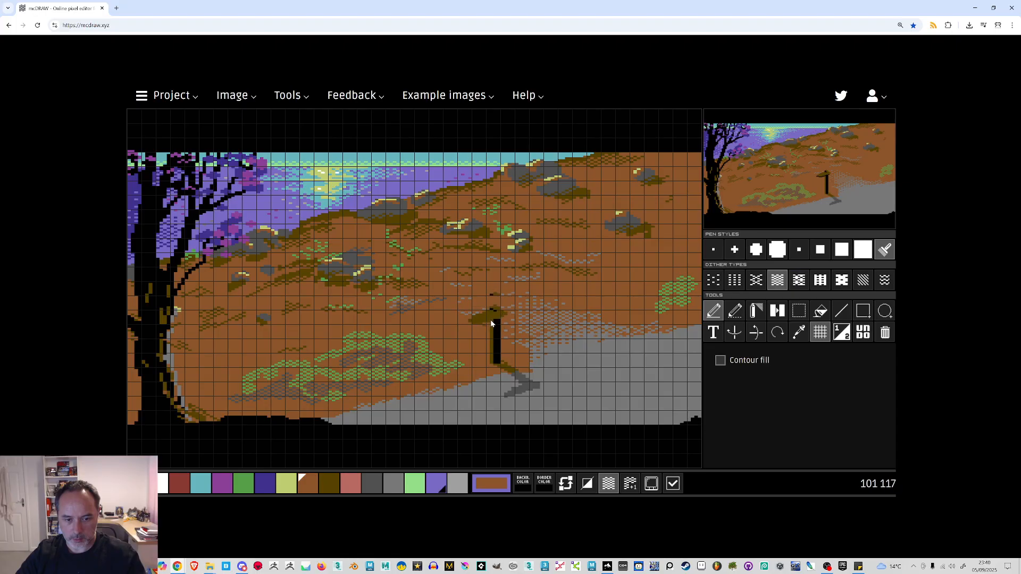
Undo the dithered stamping of the sign board over the signpost
left_click(841, 311)
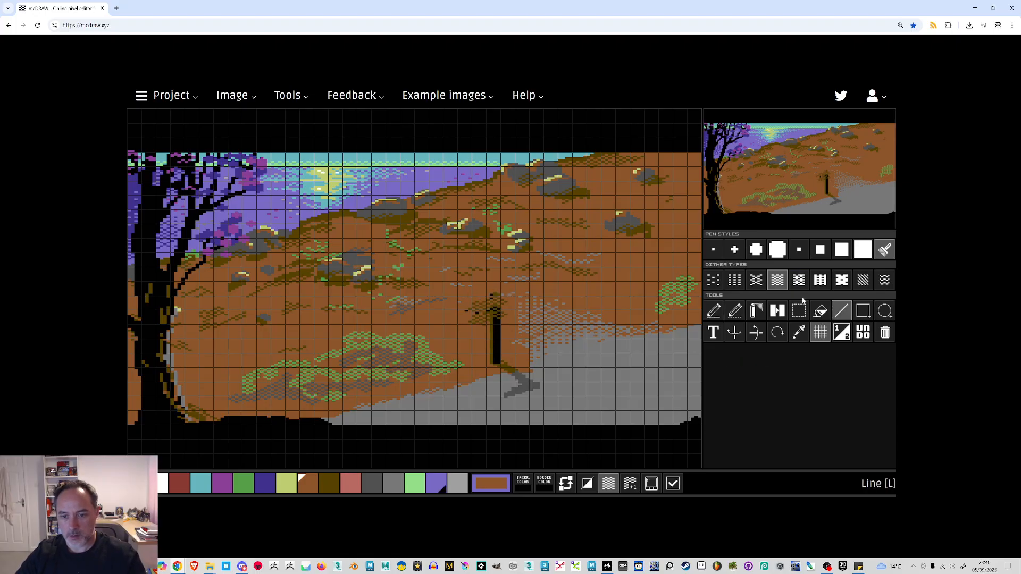
left_click(714, 254)
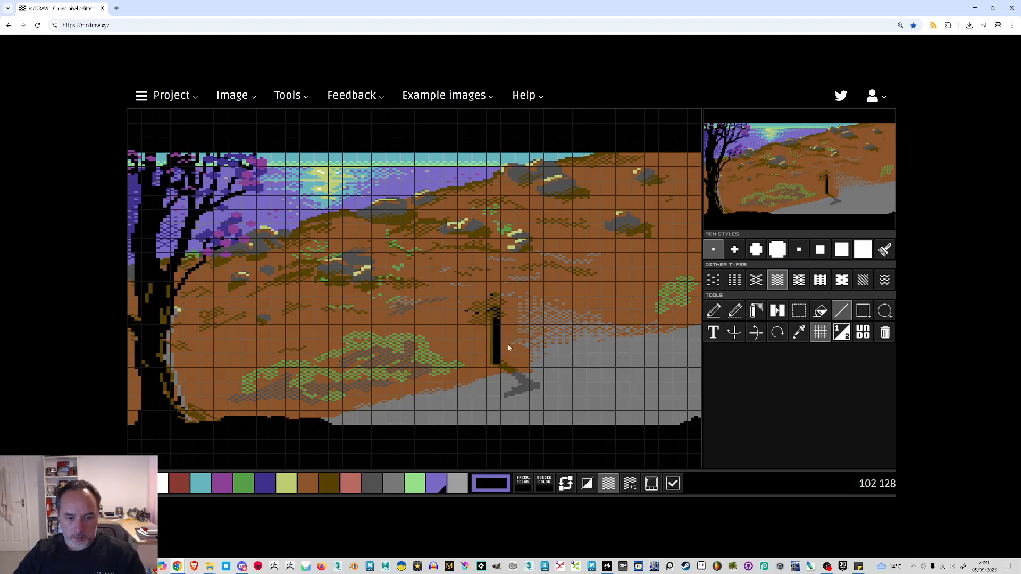
left_click(863, 333)
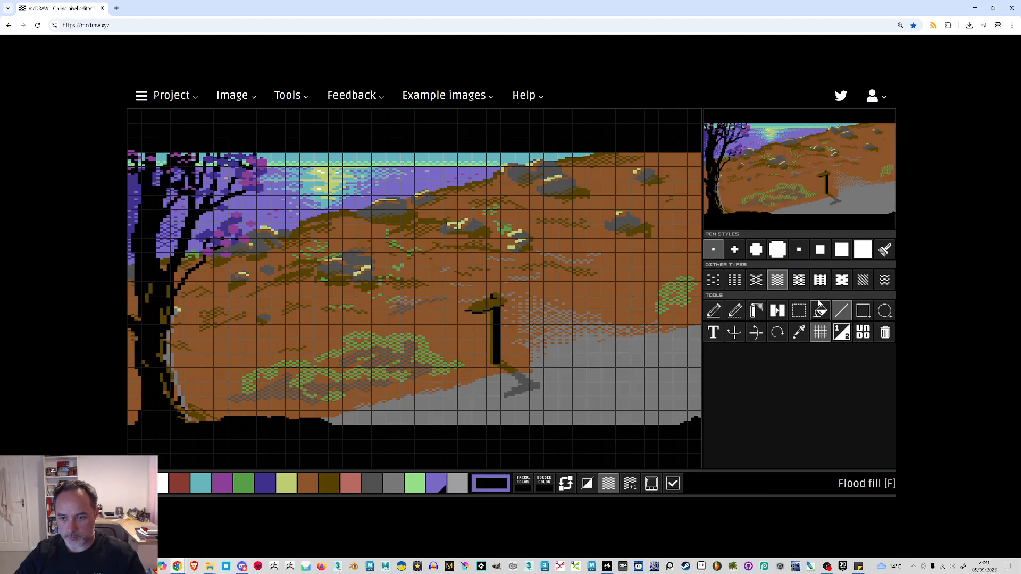
Stamp the captured sign board lower on the post without dithering and redraw the top of the post in black
left_click(880, 253)
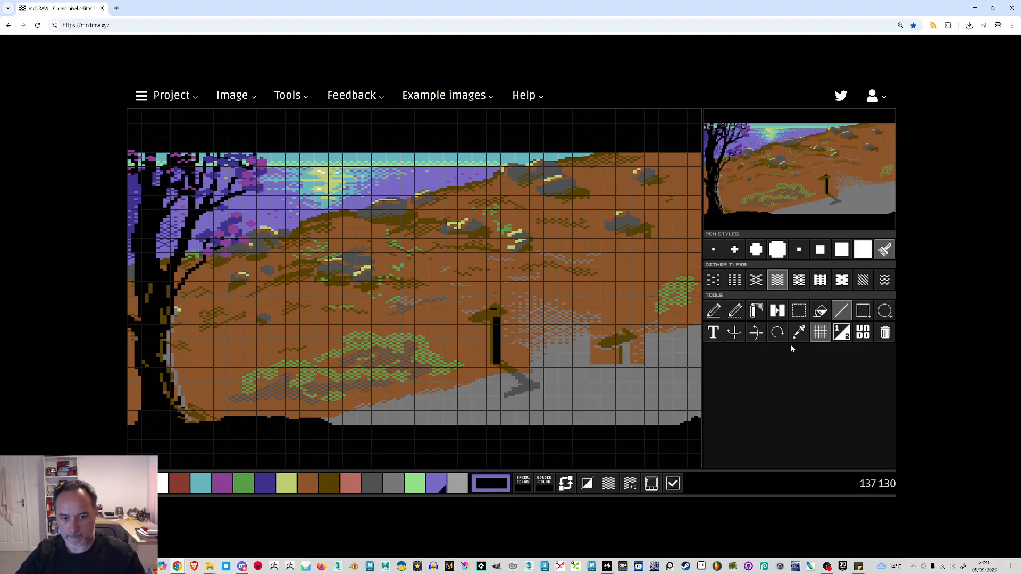
left_click(713, 249)
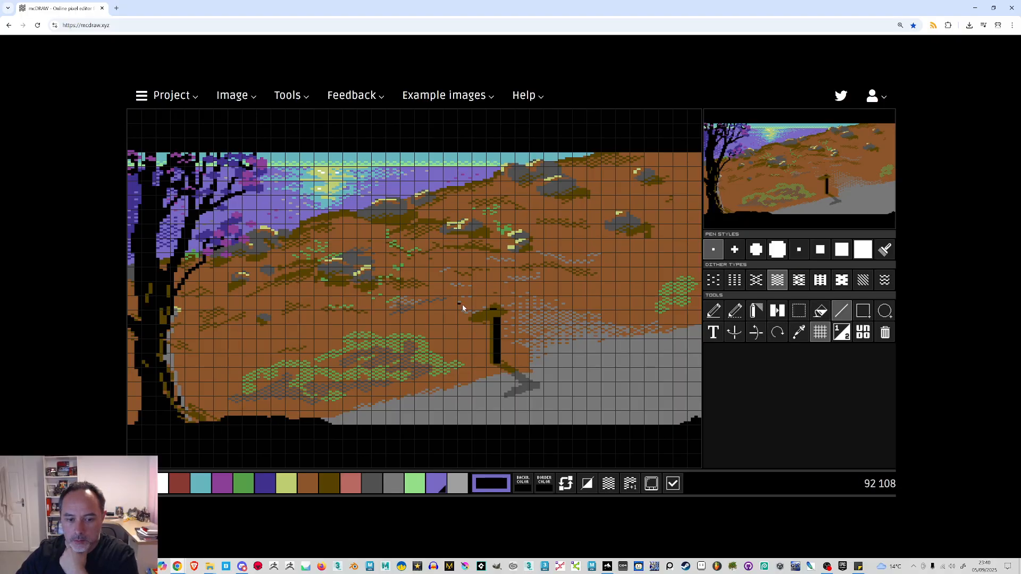
left_click_drag(503, 317, 483, 325)
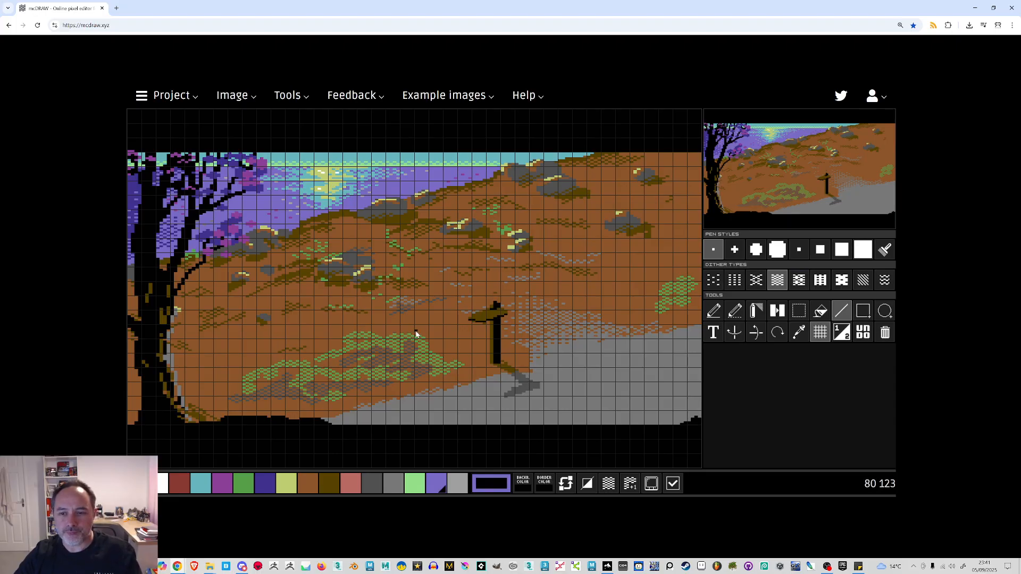
Extend the dark grey shading inside the large shrub left of the signpost and break up its edges with brown
left_click(376, 475)
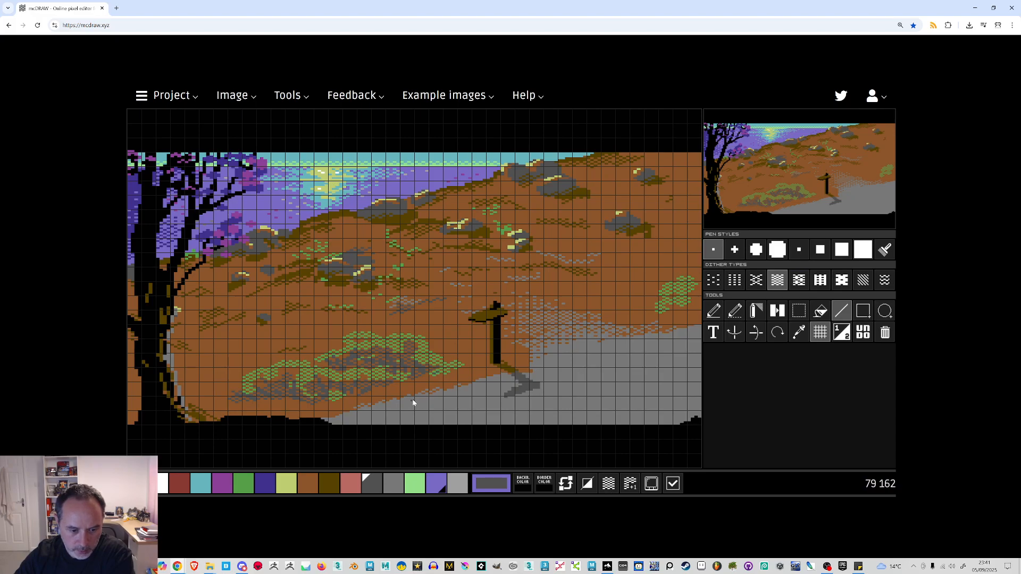
left_click(313, 484)
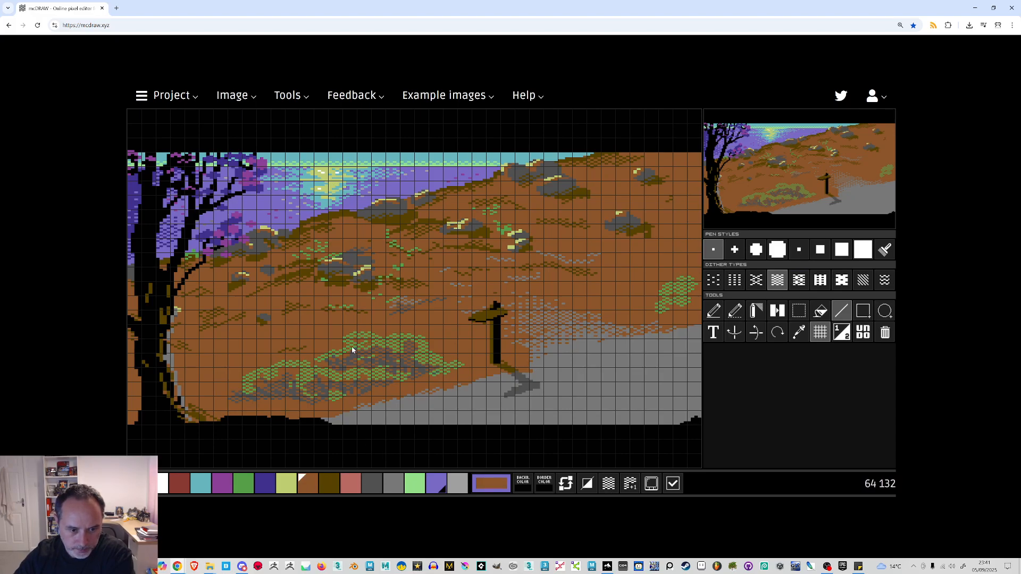
left_click(714, 311)
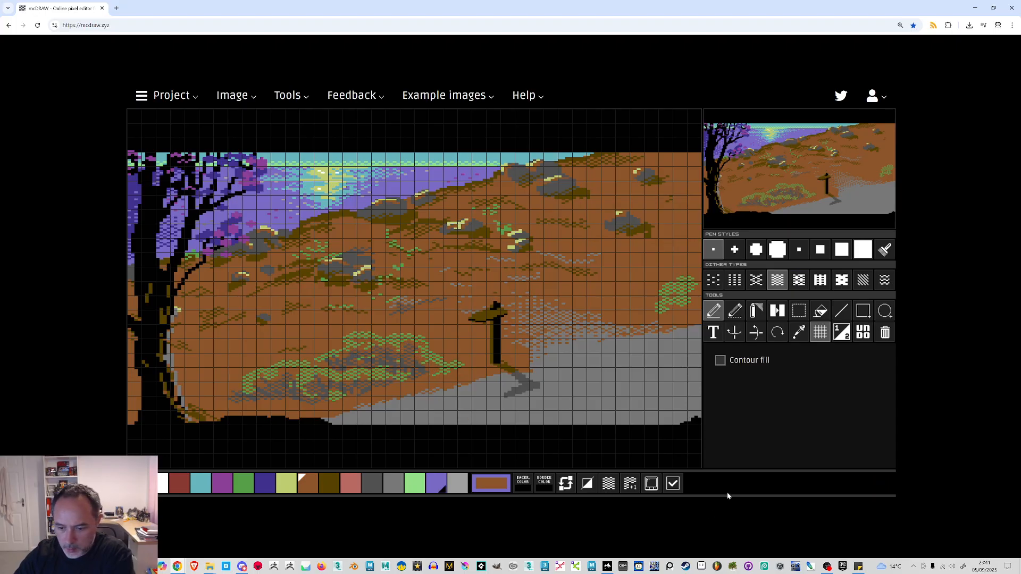
Check the scene in Backdrop Designer and return to mcDRAW with light blue as the drawing colour
left_click(607, 566)
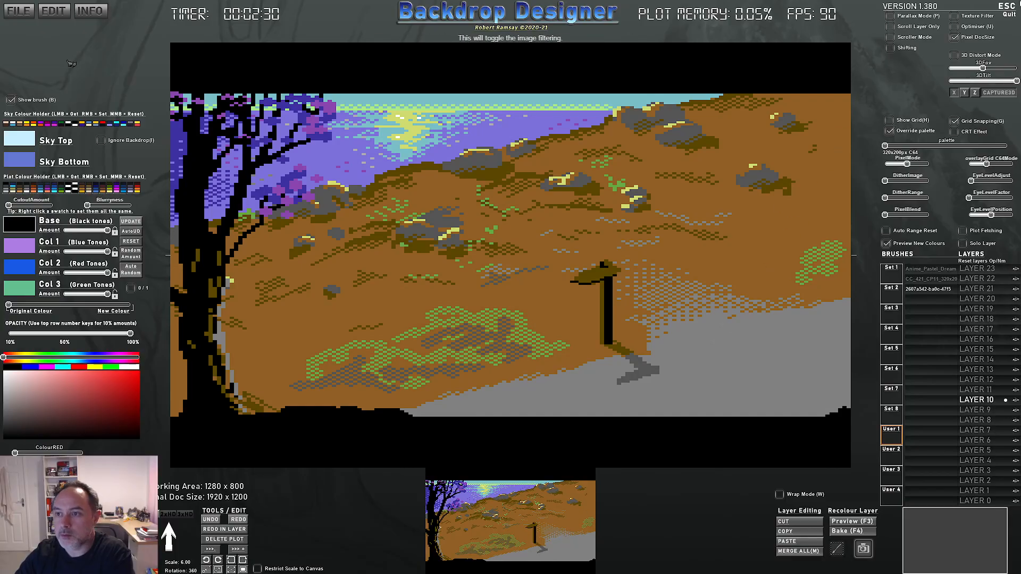
key("alt+Tab")
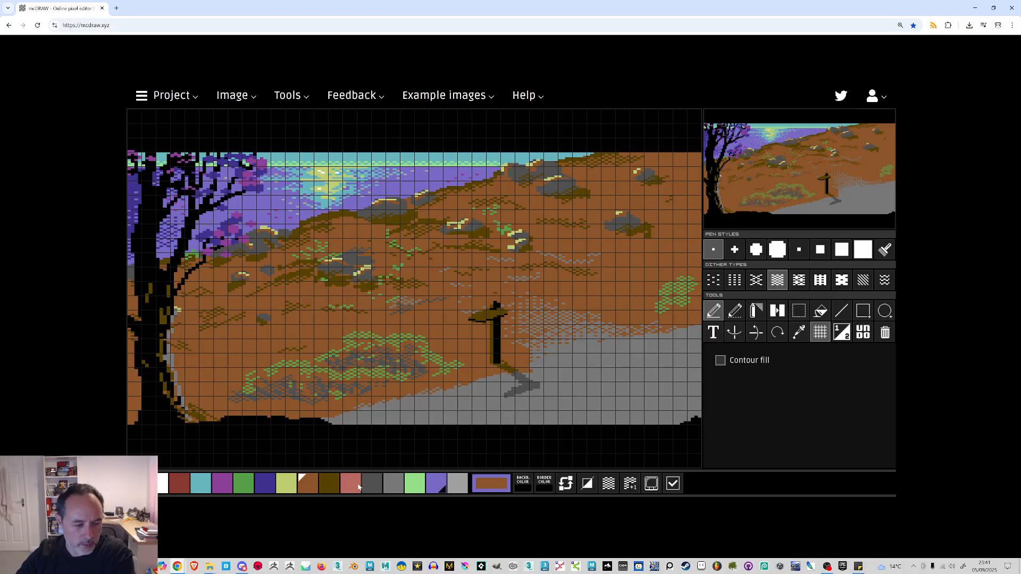
left_click(434, 485)
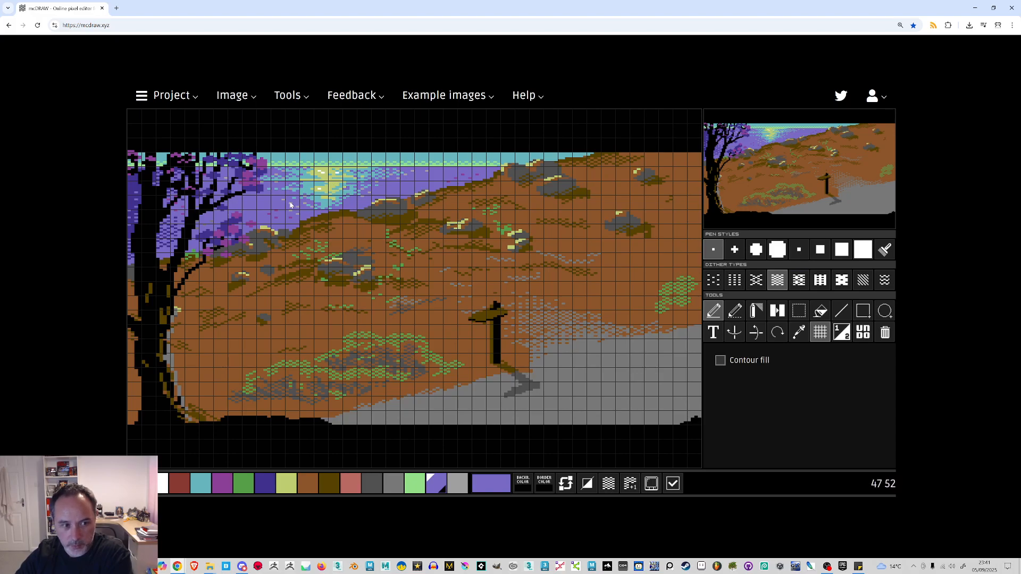
Thicken the foliage of the large shrub and the small shrub at the far right with green pixels
left_click(246, 485)
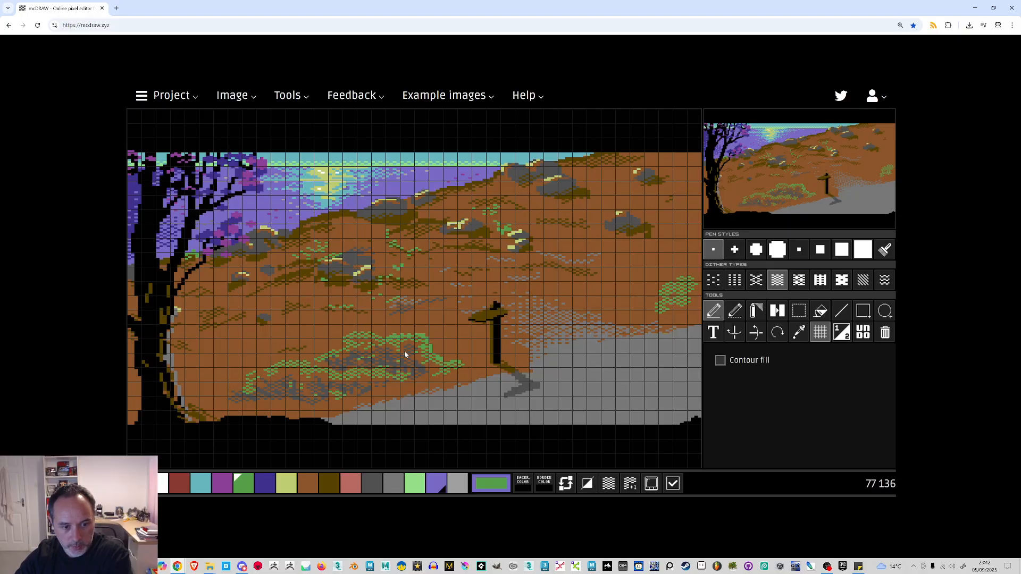
left_click_drag(388, 350, 369, 336)
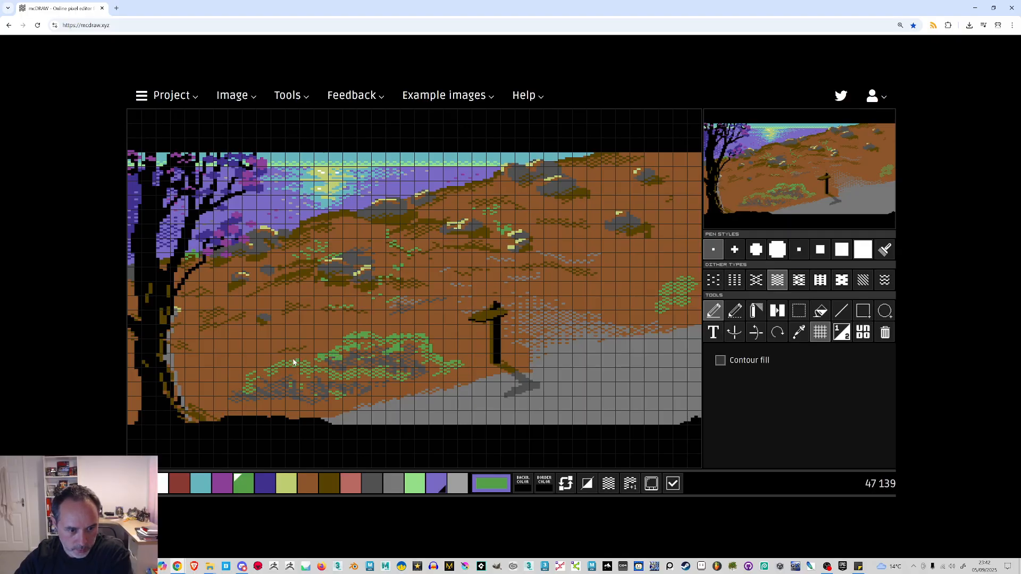
left_click_drag(289, 371, 287, 383)
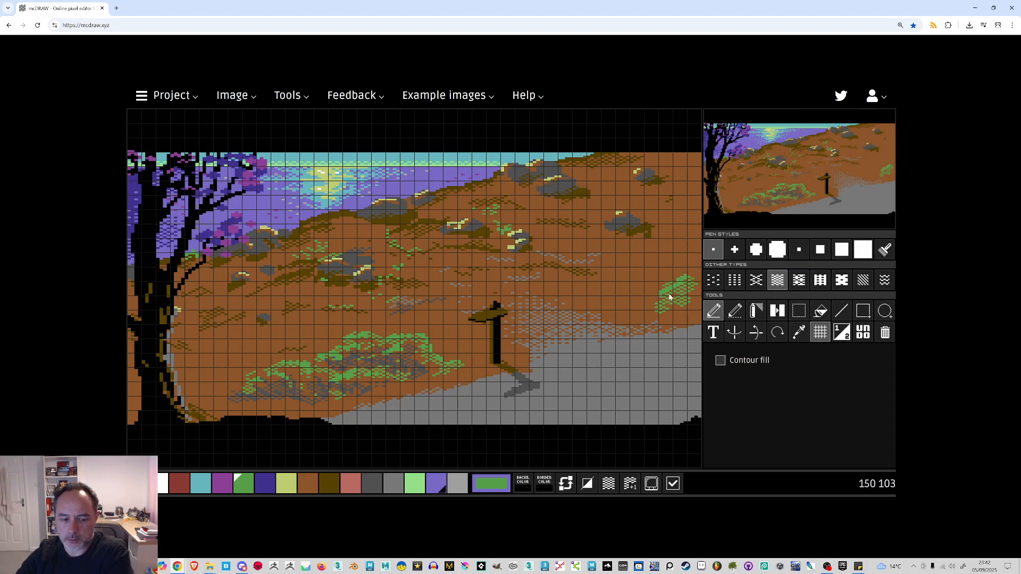
Shade the base of the small right-hand shrub in dark grey and darken the path's lower edge with the Line tool
left_click(374, 485)
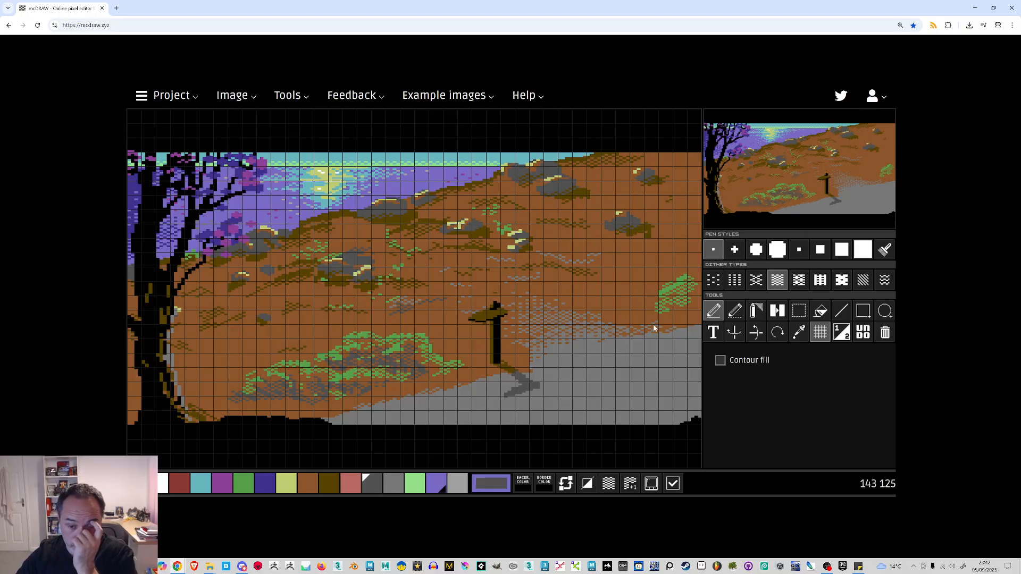
left_click_drag(671, 308, 691, 301)
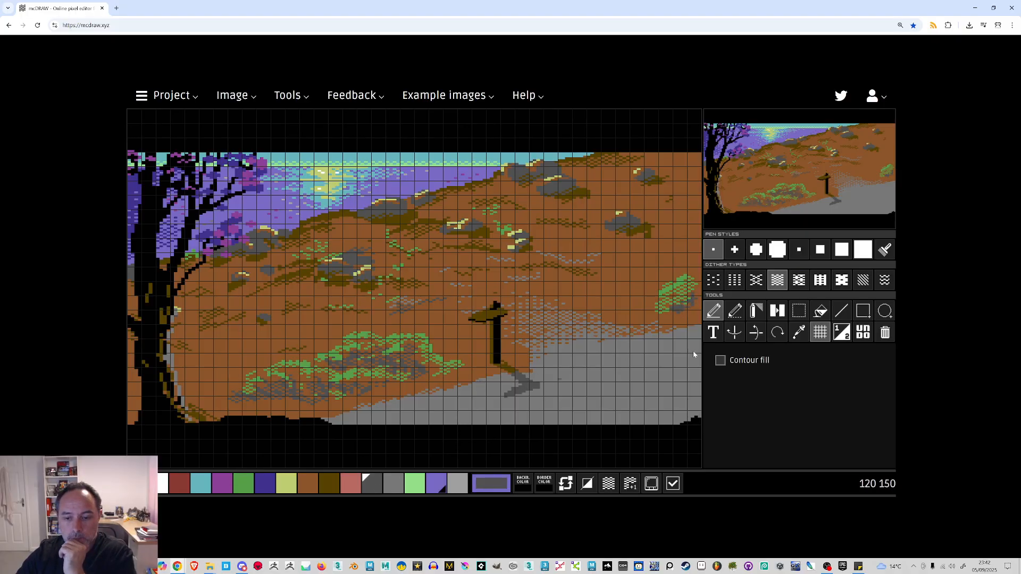
left_click(841, 310)
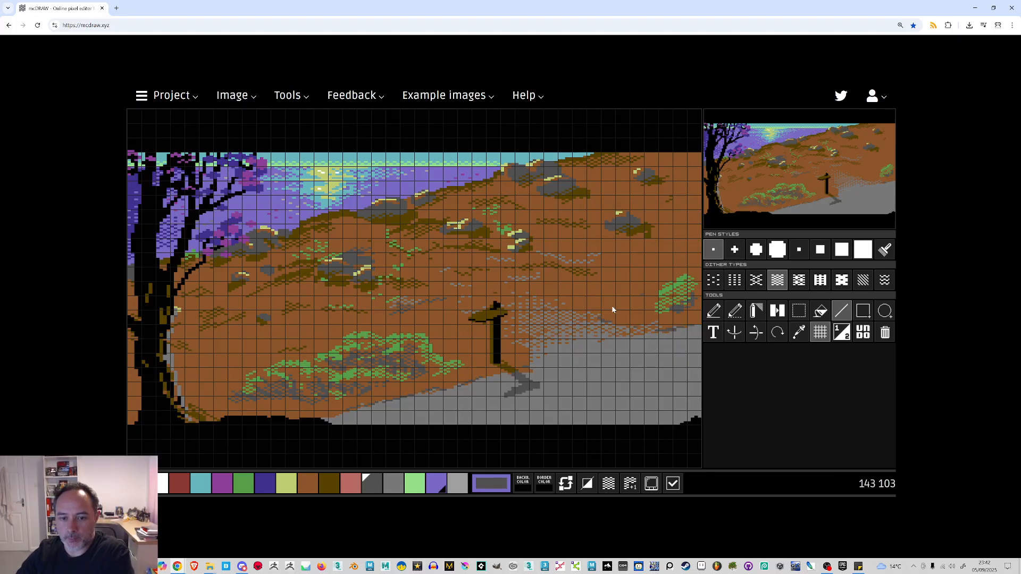
Add medium grey highlights to the hillside rocks and paint loose grey patches above the path using pen type 4
left_click(387, 485)
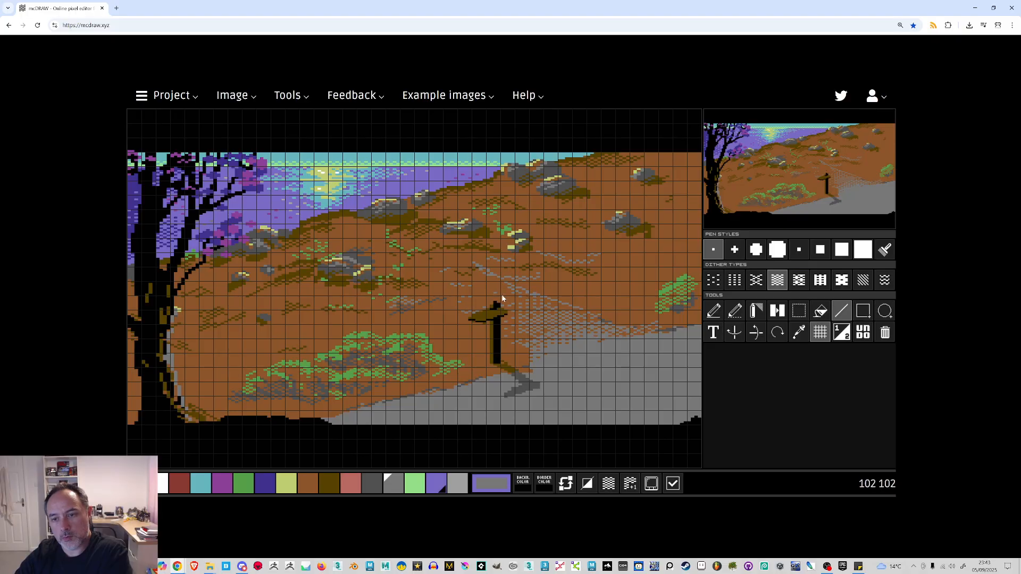
left_click(737, 277)
left_click(776, 279)
left_click(798, 249)
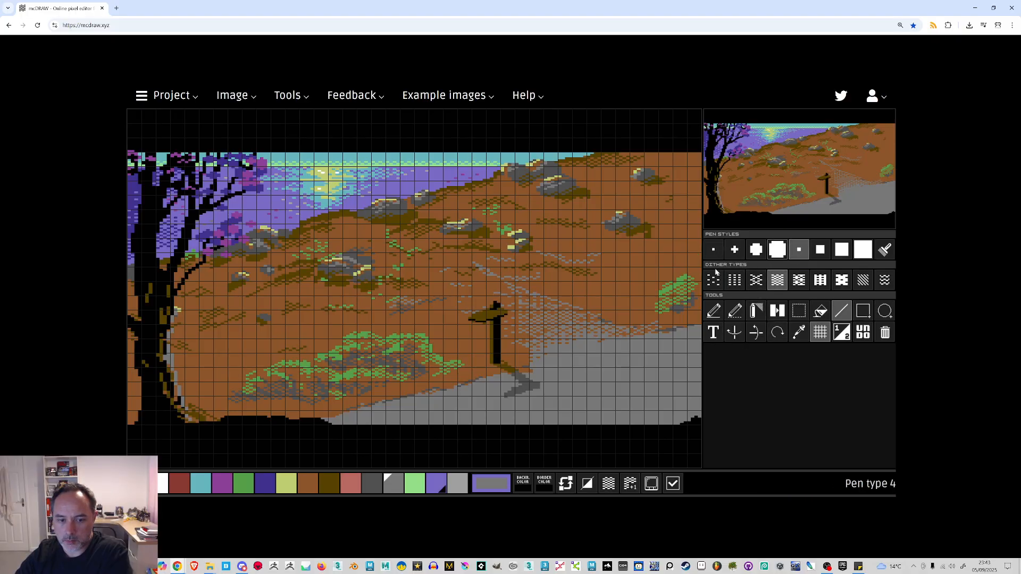
key("b")
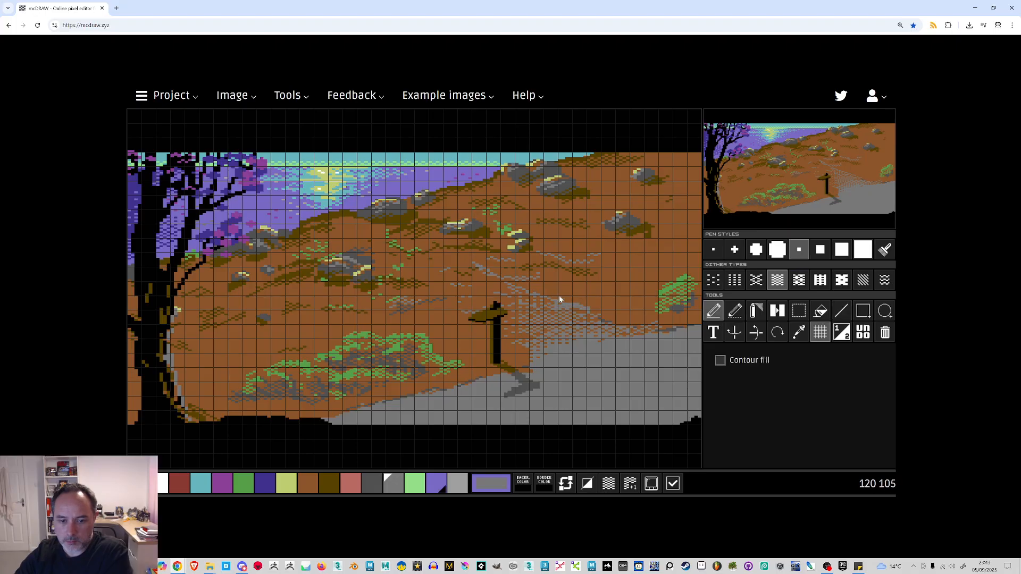
left_click(609, 484)
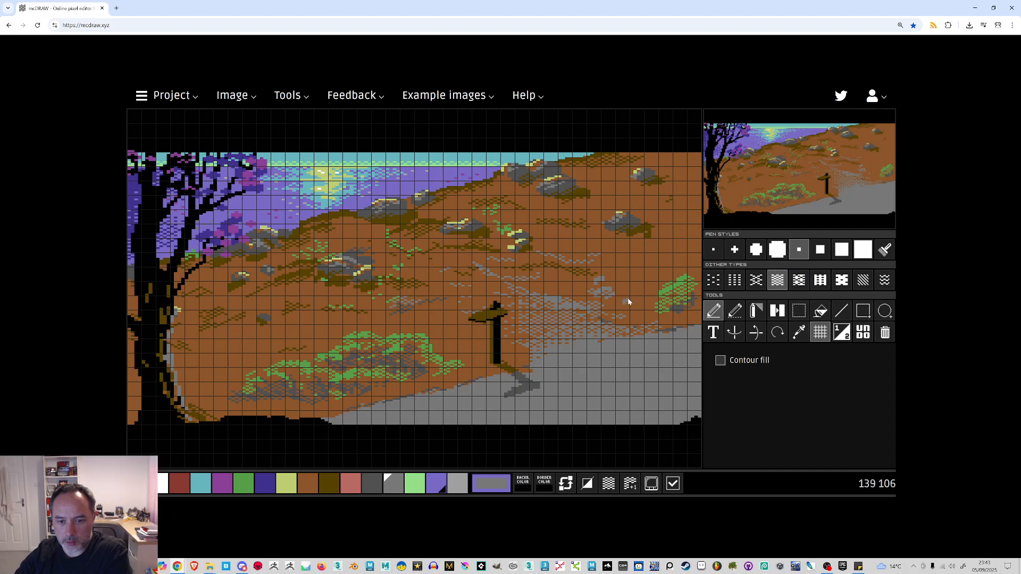
left_click_drag(611, 289, 599, 284)
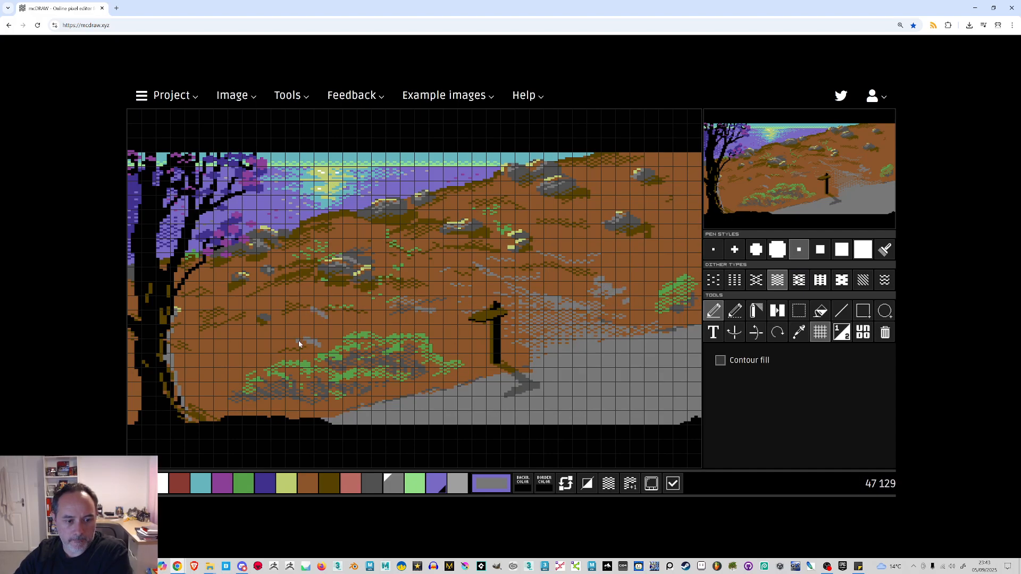
Shade the loose grey patches above the path with dark brown to form rocks
left_click(331, 479)
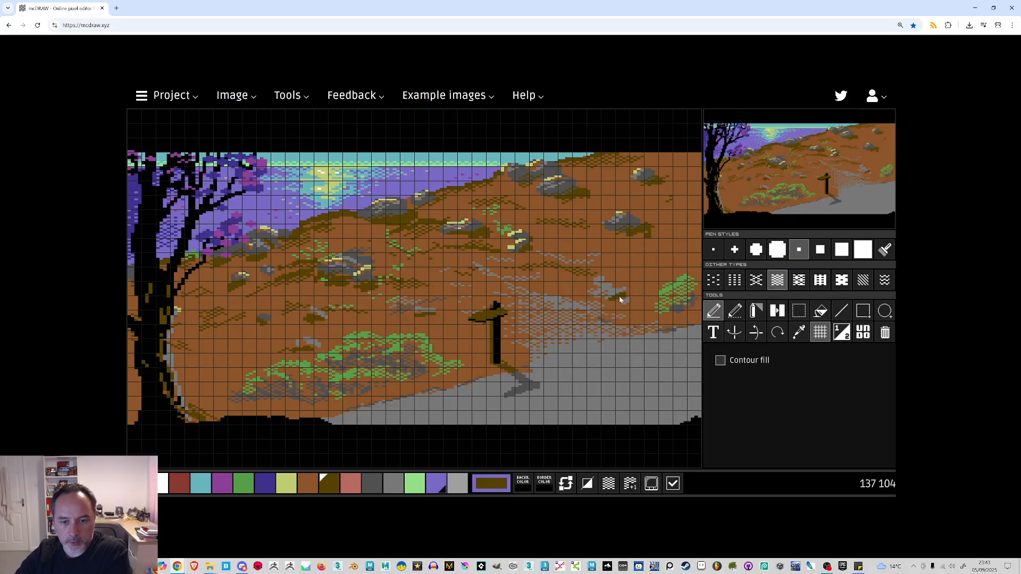
left_click_drag(601, 284, 605, 288)
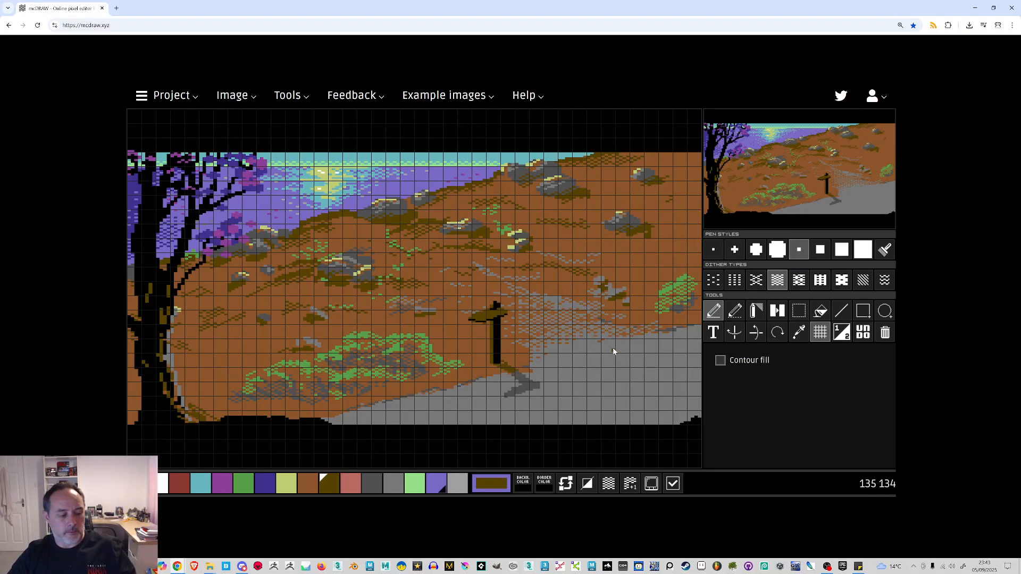
left_click(548, 372)
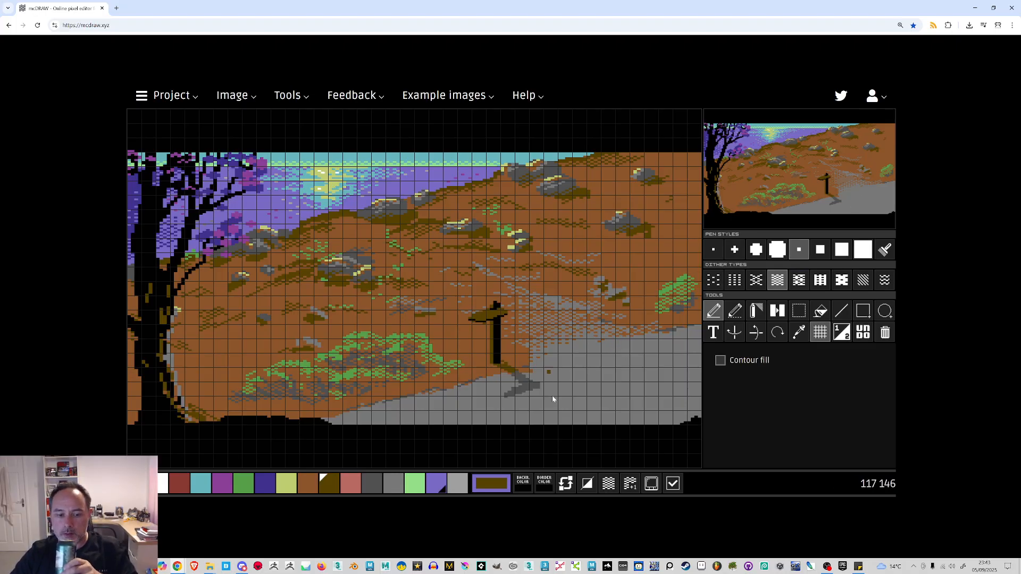
Paint small medium grey rocks on the lower hillside near the tree and shade them with dark brown
left_click(399, 484)
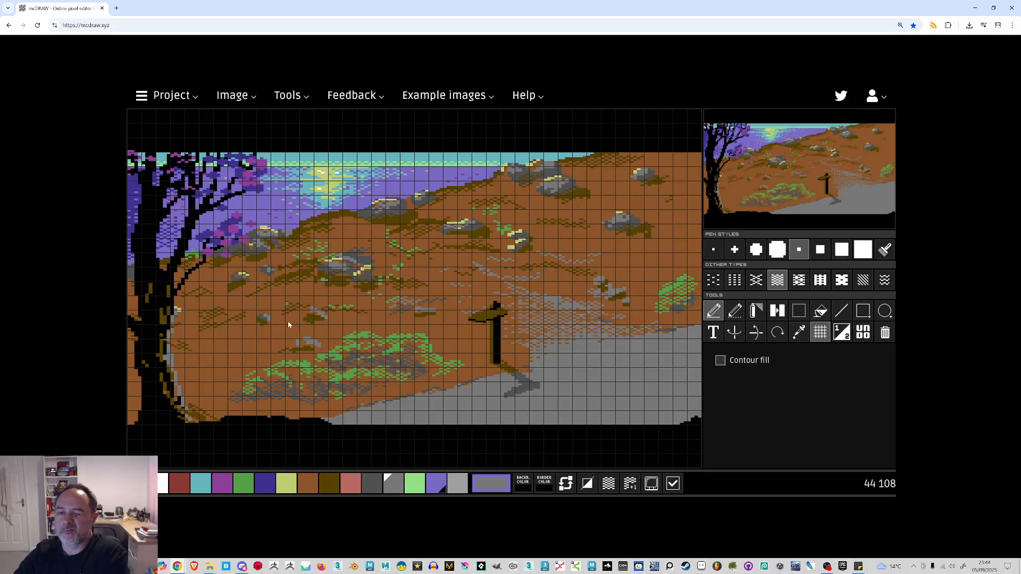
left_click(329, 481)
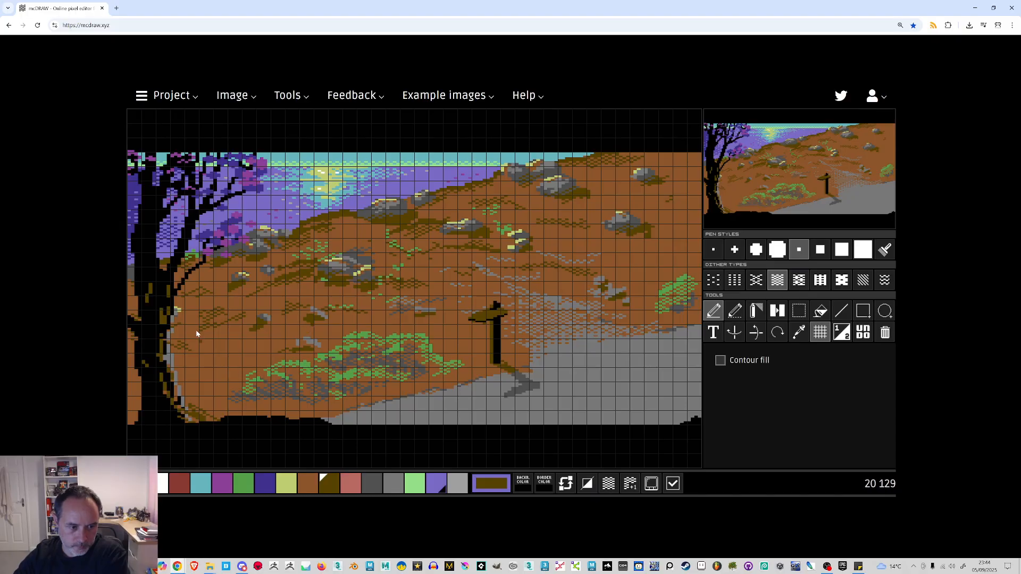
Add thin dark brown strokes beside the tree, at the large shrub's base, along the picture's lower edge and around the rocks above the path
left_click(720, 250)
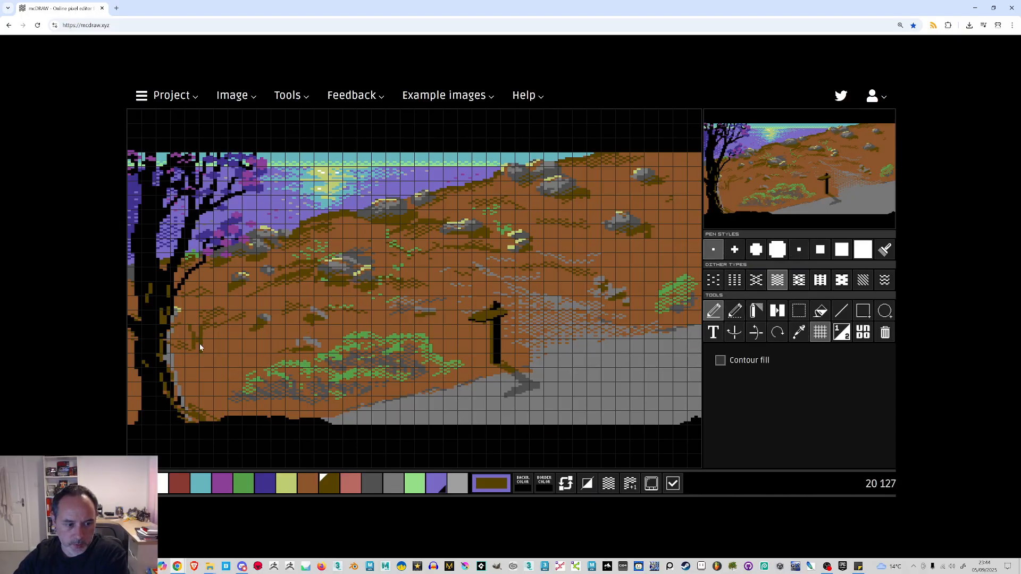
left_click_drag(198, 339, 216, 324)
left_click_drag(307, 396, 312, 392)
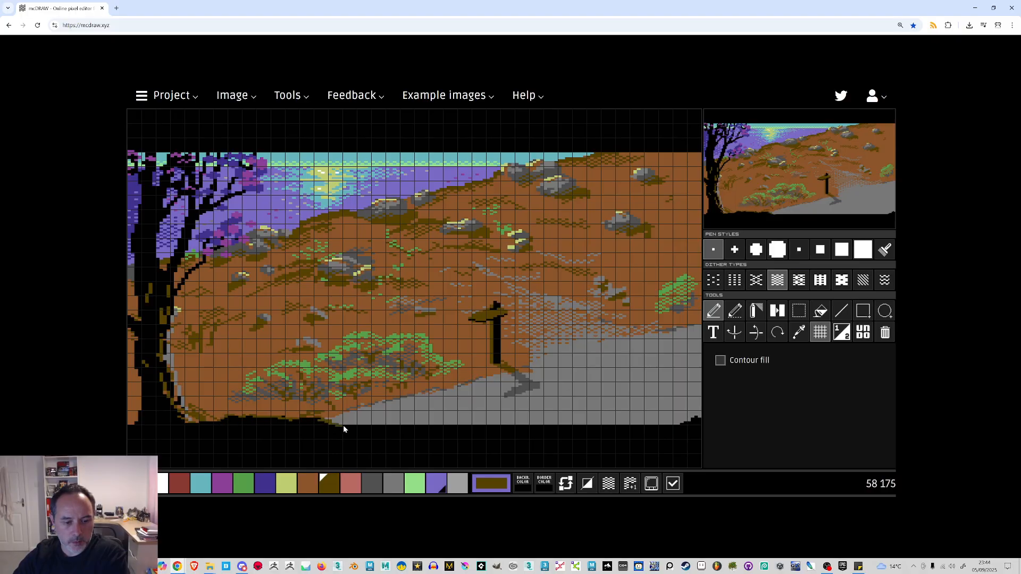
left_click_drag(353, 425, 424, 424)
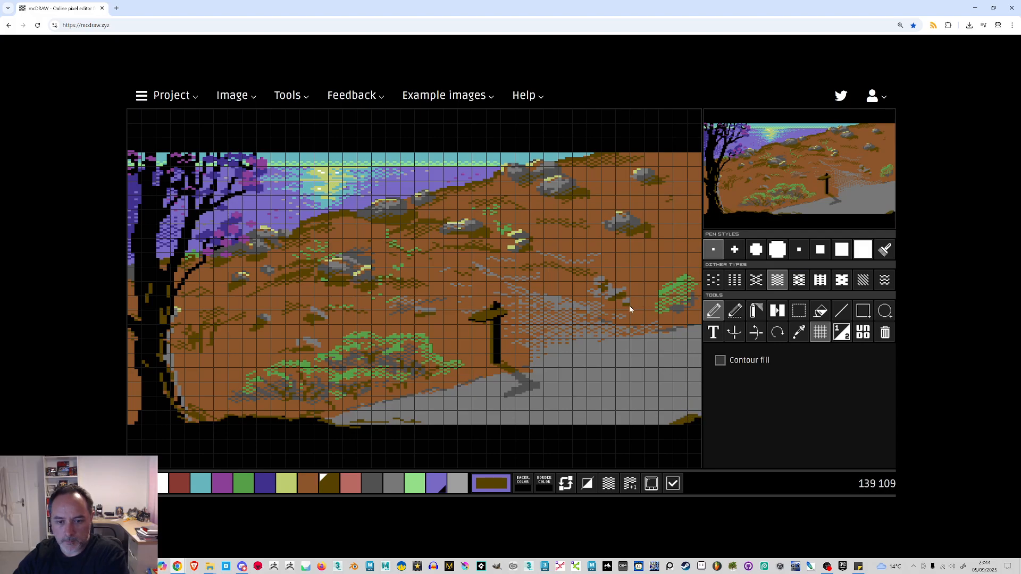
key("d")
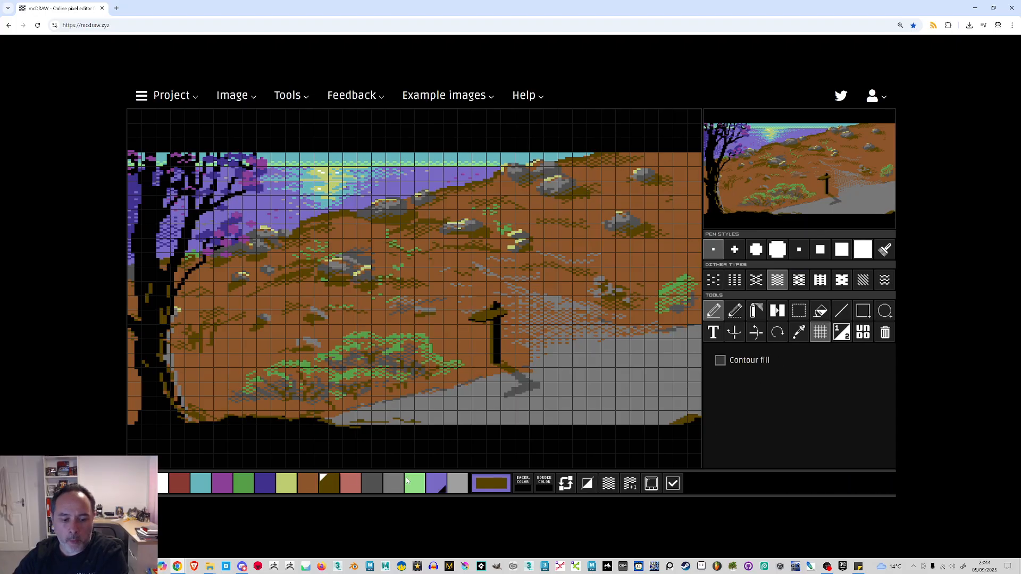
Lower the hilltop's skyline at the upper right by painting over it in light blue with pen type 4
left_click(201, 484)
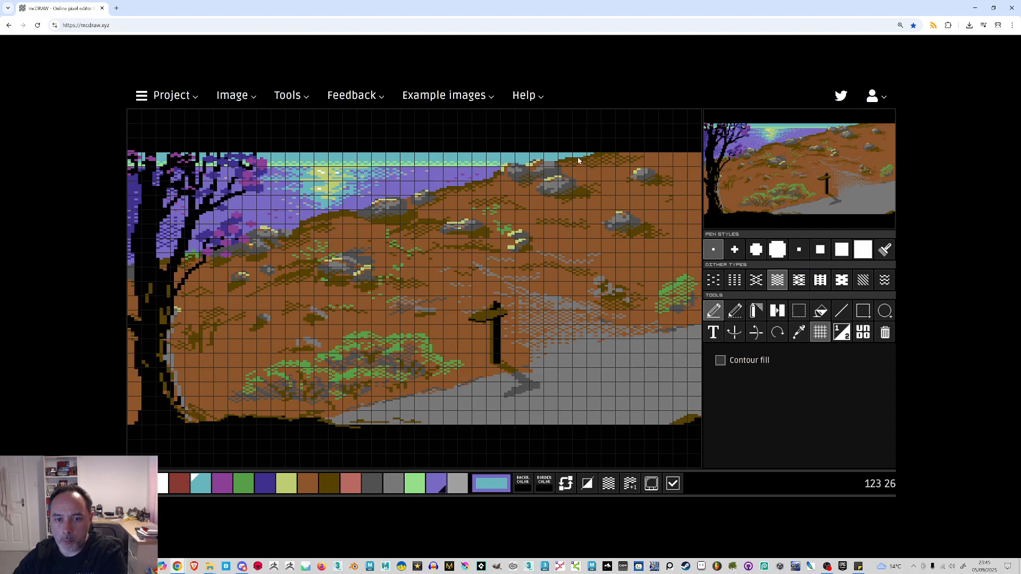
left_click_drag(582, 162, 641, 162)
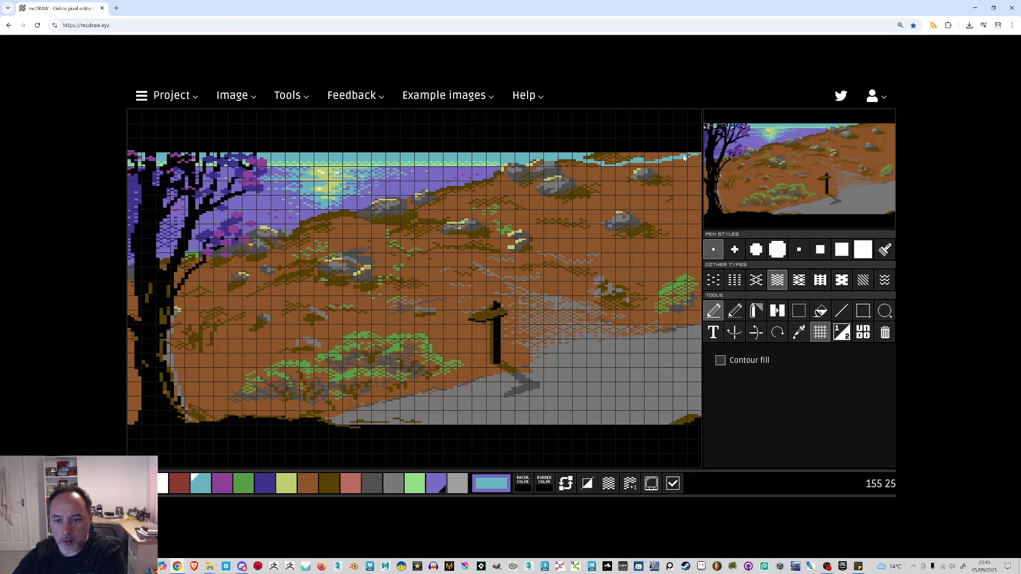
left_click(801, 251)
mouse_move(611, 151)
left_mouse_down()
mouse_move(588, 156)
mouse_move(615, 161)
mouse_move(607, 165)
mouse_move(648, 155)
mouse_move(616, 154)
mouse_move(689, 155)
mouse_move(634, 155)
mouse_move(691, 157)
left_mouse_up()
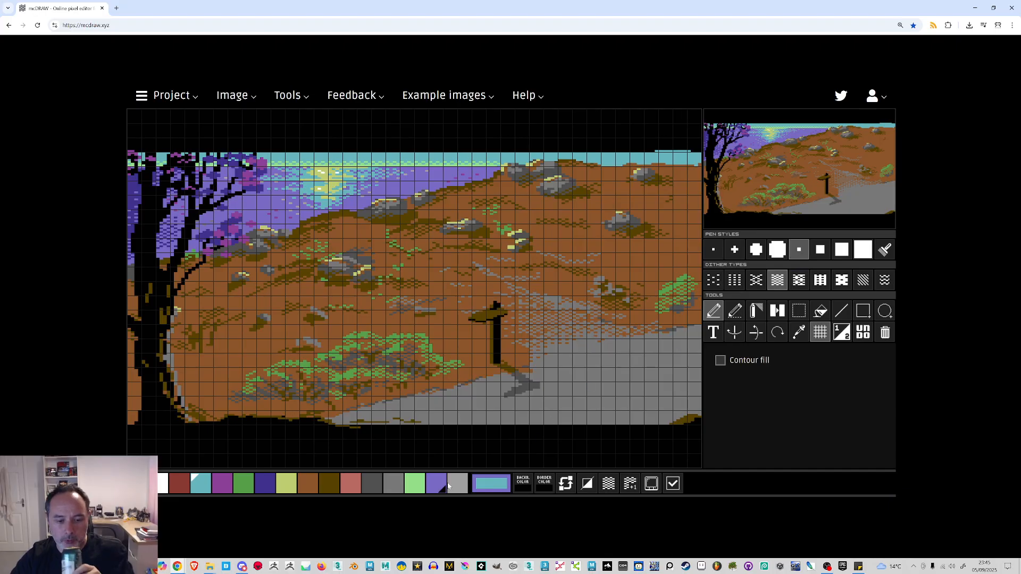
Add thin medium grey lines to the hillside and black out the stray pixels beyond the picture's upper and lower edges
left_click(394, 482)
left_click(841, 311)
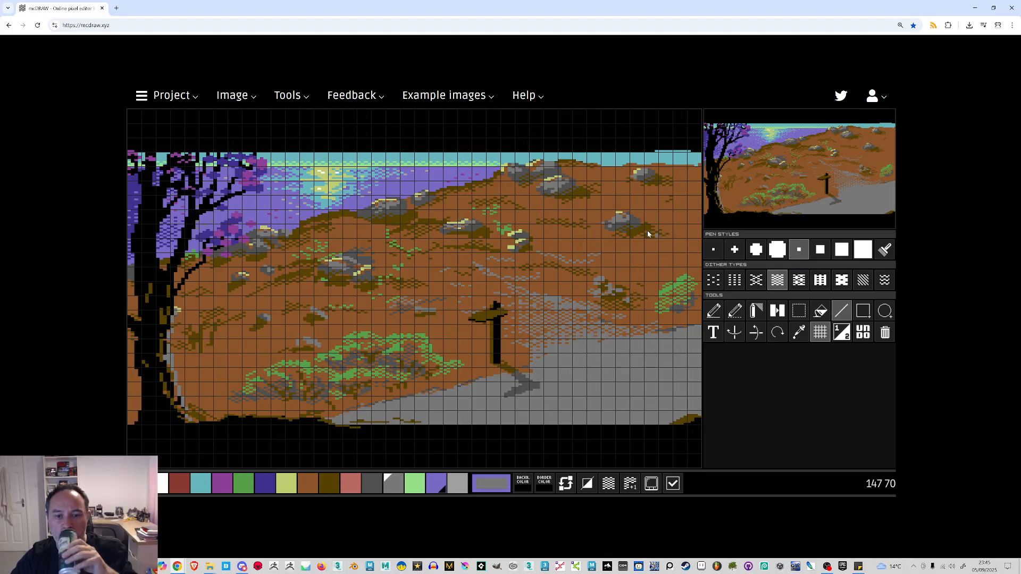
left_click(713, 249)
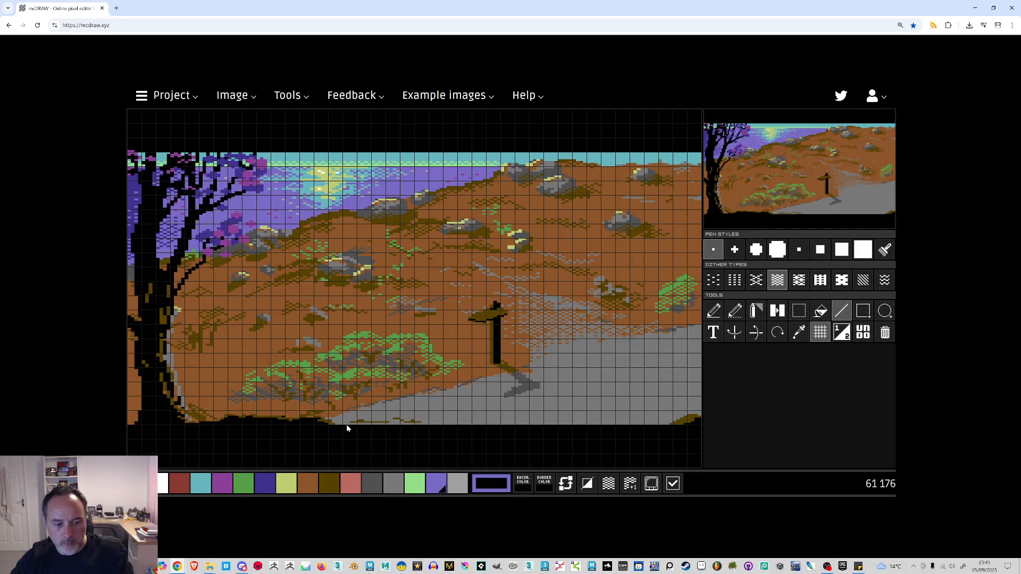
Export the landscape as a PNG and switch to the second image holding the cat sprite
left_click(239, 103)
left_click(248, 153)
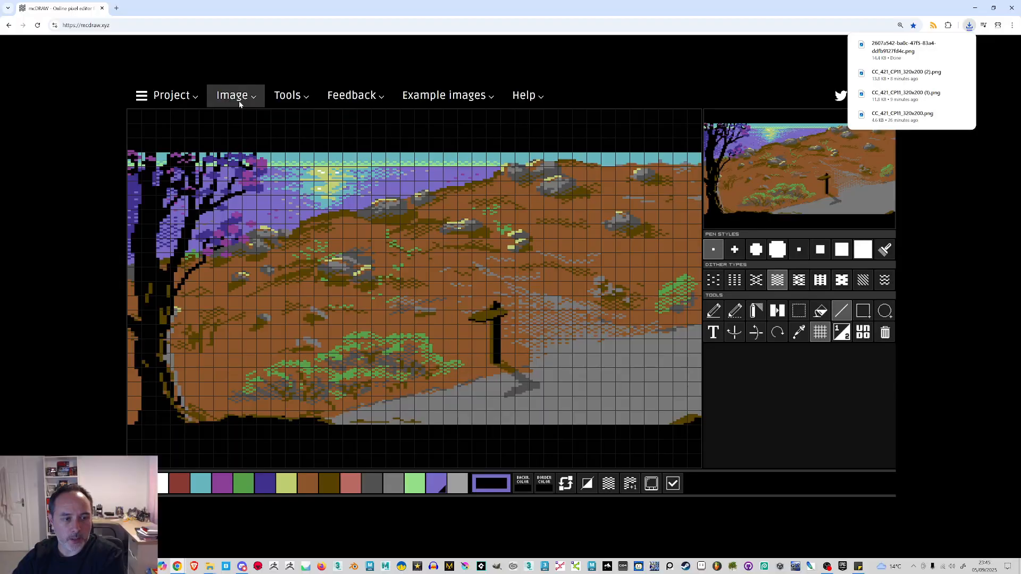
left_click(841, 332)
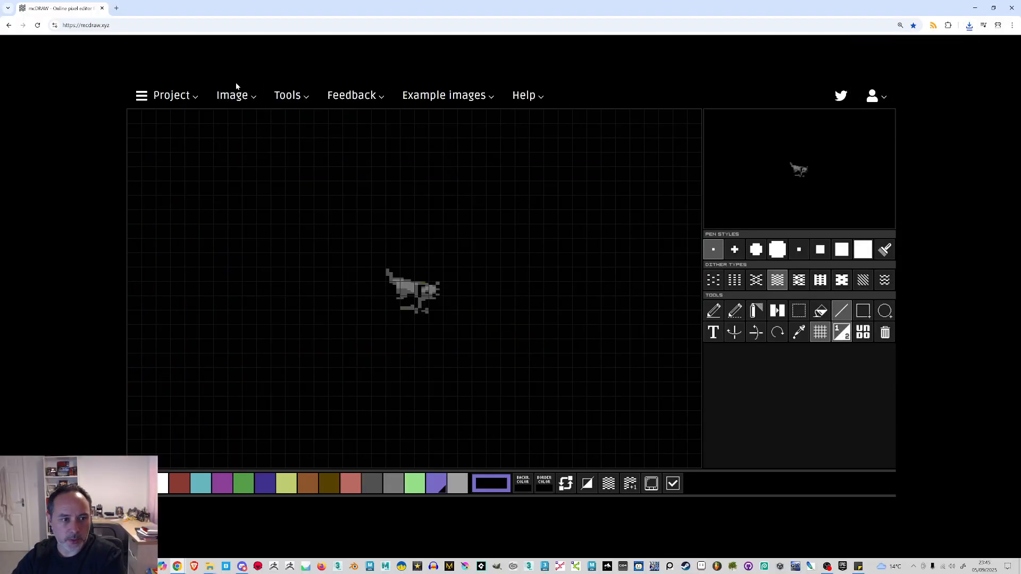
Import the newly exported landscape PNG from the Downloads folder
left_click(234, 96)
left_click(251, 121)
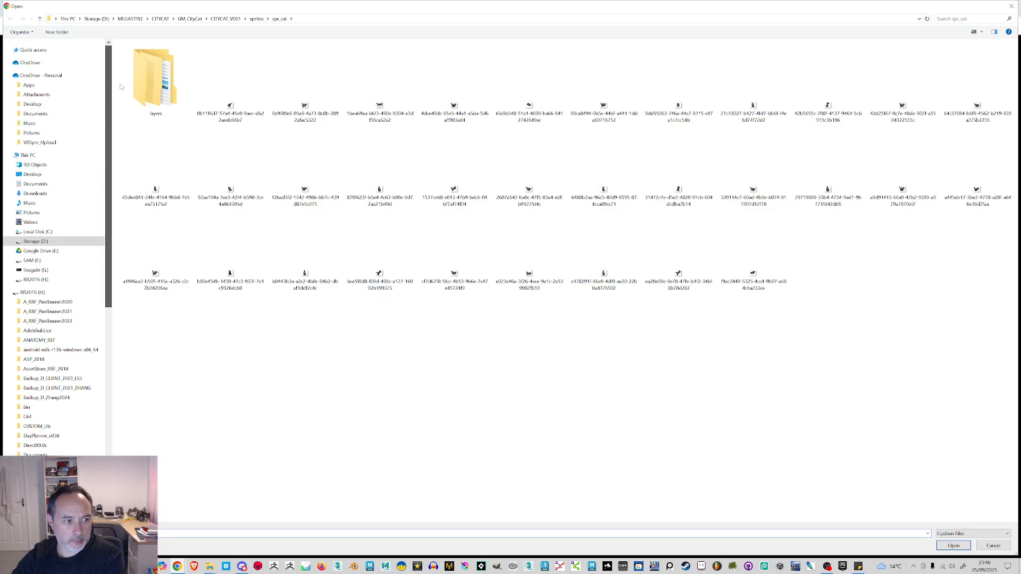
left_click(81, 191)
double_click(141, 79)
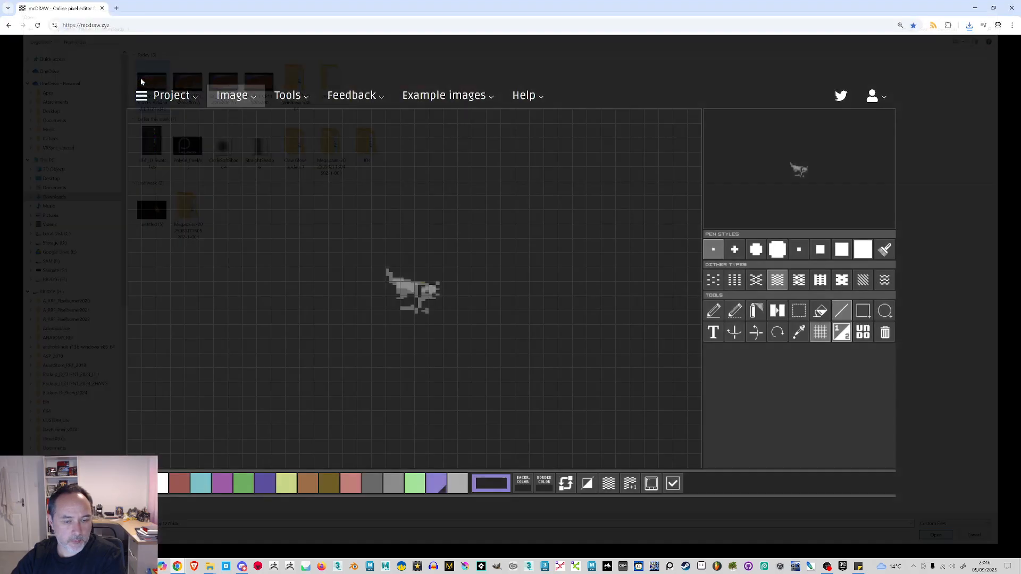
Reduce the import dithering to its minimum, scale the landscape to fill the preview width and accept the import
left_click_drag(310, 320, 419, 321)
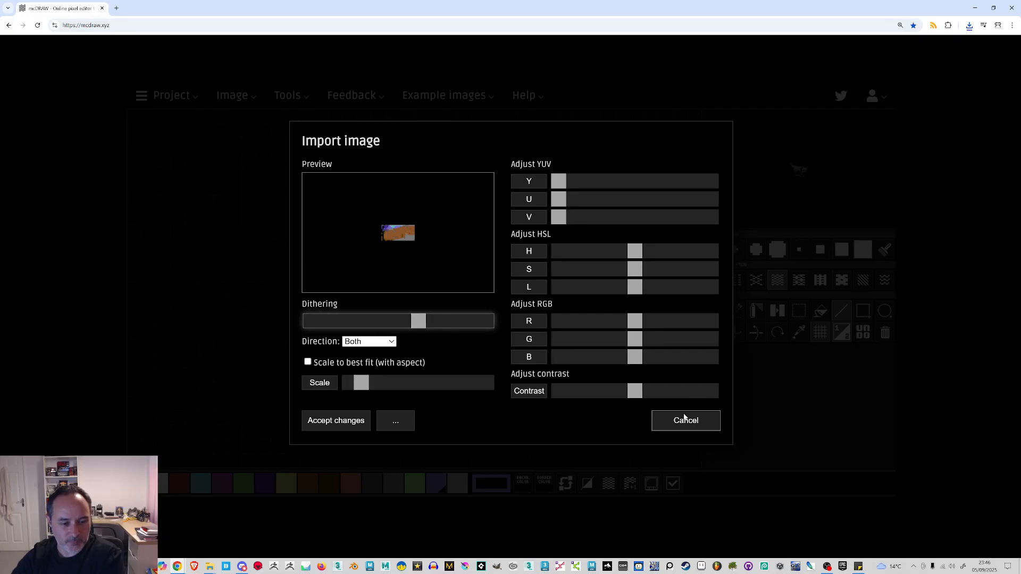
left_click_drag(419, 322, 275, 311)
left_click_drag(361, 383, 419, 385)
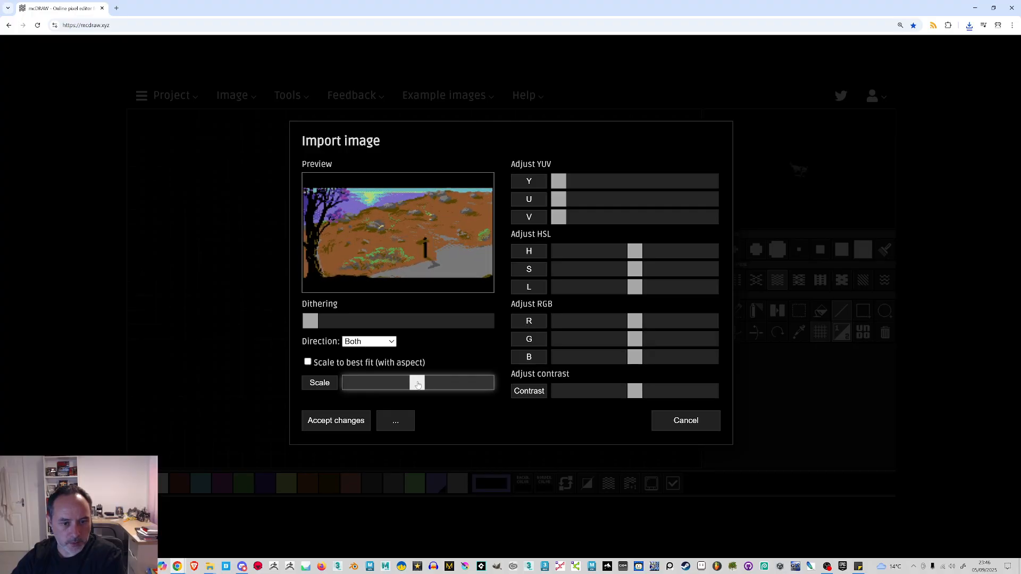
left_click(362, 422)
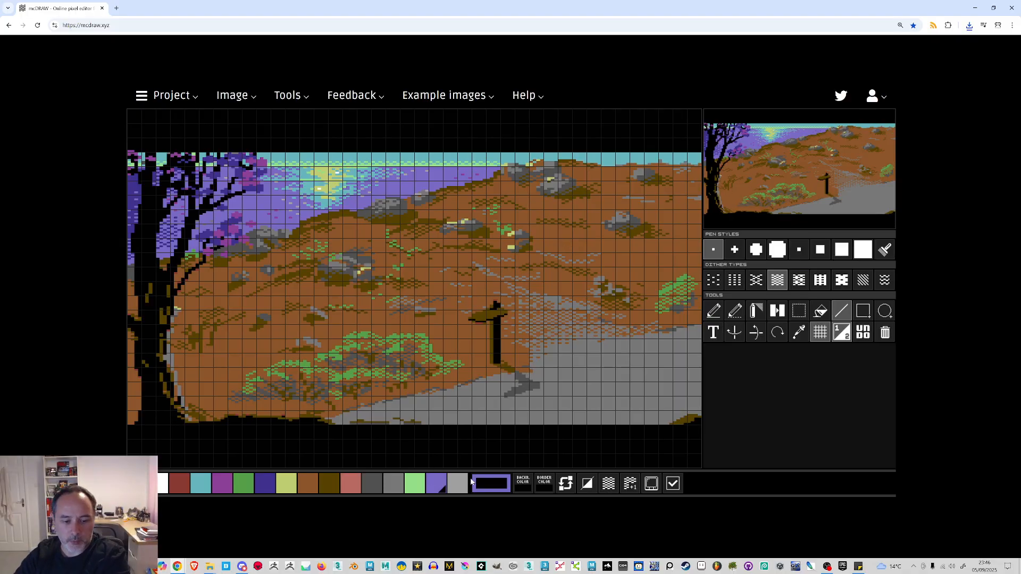
Replace the yellow highlights on the hillside rocks with medium grey pixels
left_click(396, 485)
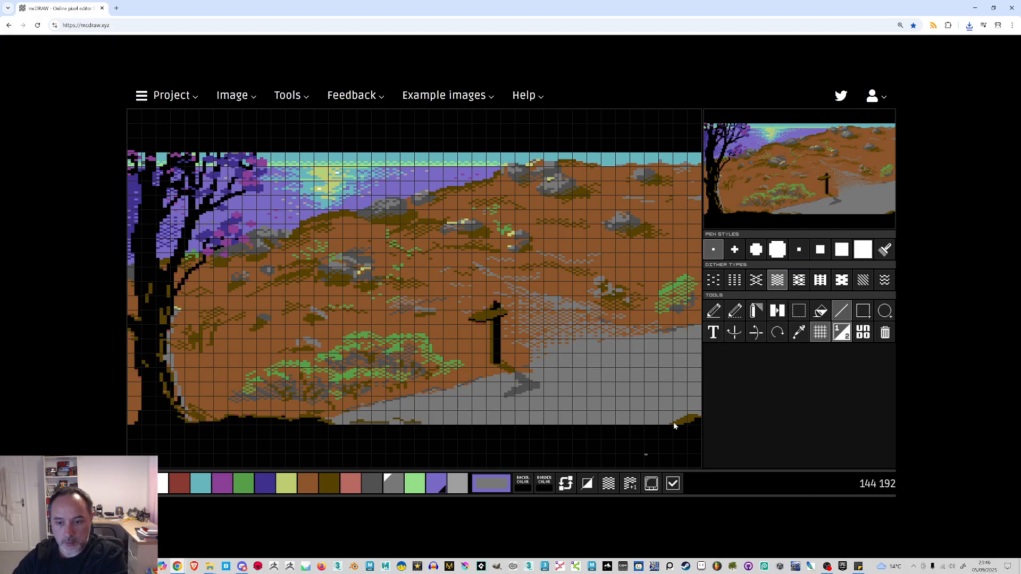
left_click(714, 310)
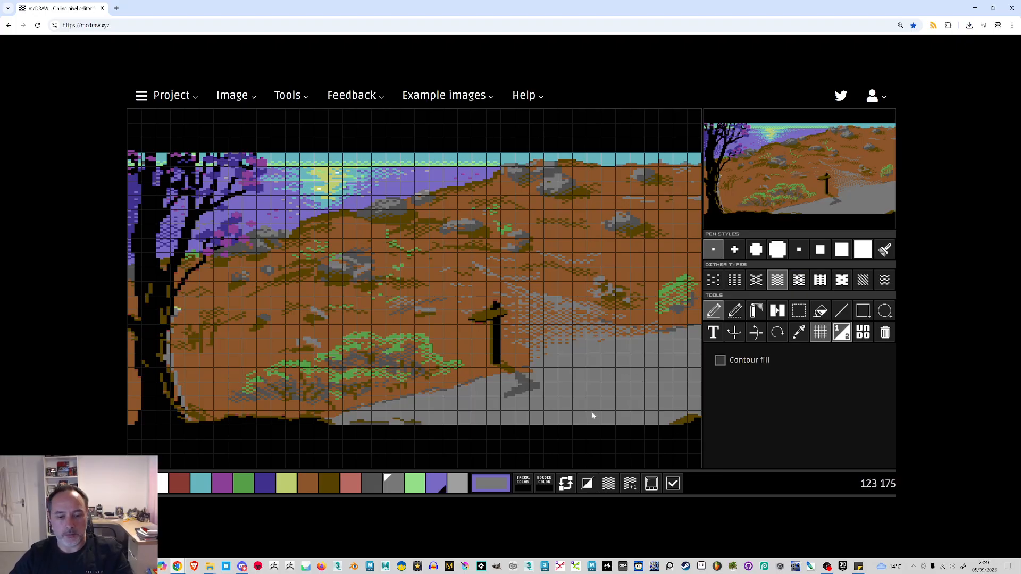
Draw short, slanted dark grey cracks across the path with the Line tool
left_click(369, 487)
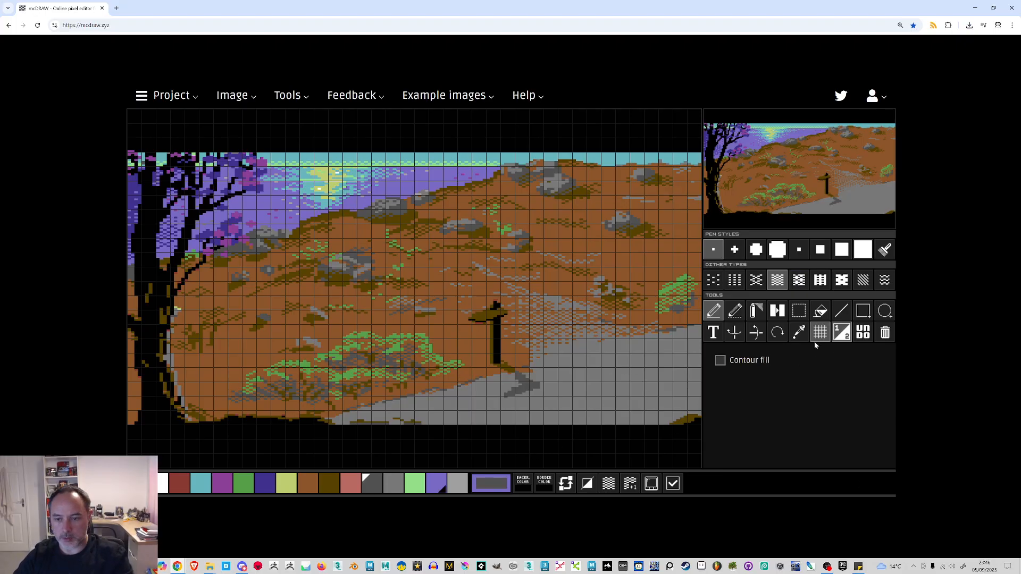
left_click(841, 311)
left_click_drag(679, 355, 626, 366)
left_click_drag(573, 406, 596, 401)
left_click_drag(670, 387, 664, 387)
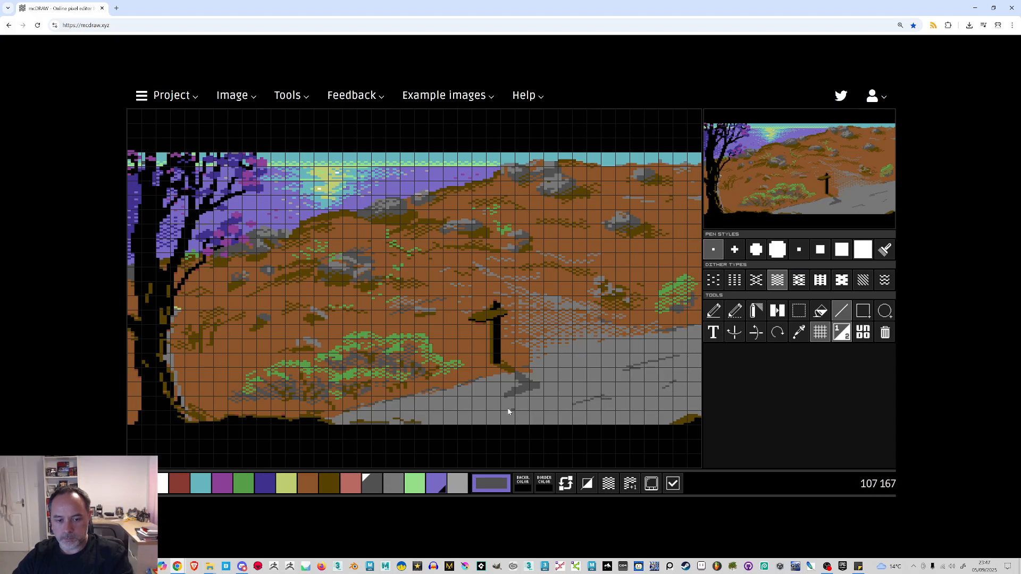
left_click_drag(462, 405, 472, 409)
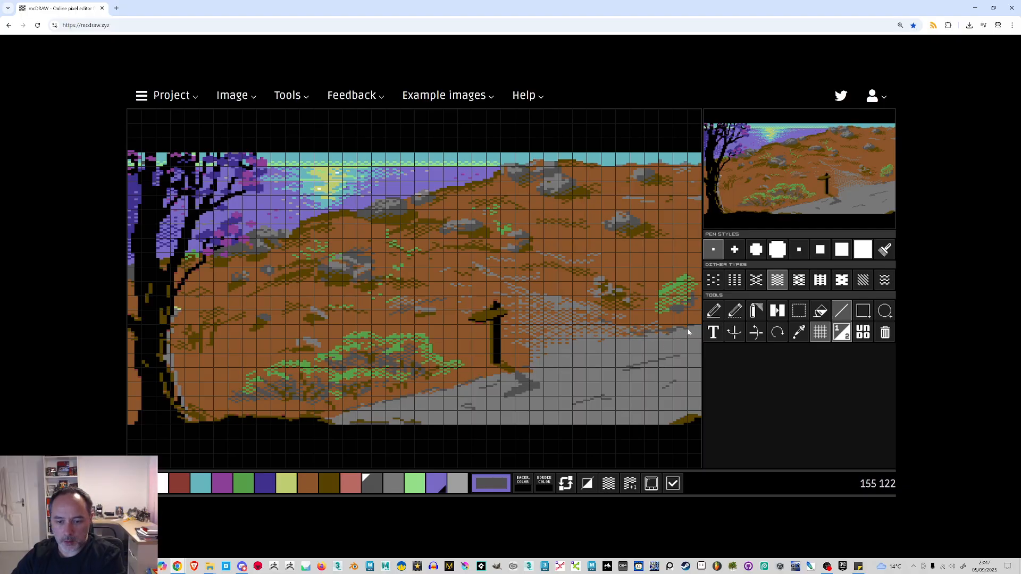
Highlight the mound in the picture's lower-right corner in brown and add dark grey and light grey pebble details to the path
left_click(311, 487)
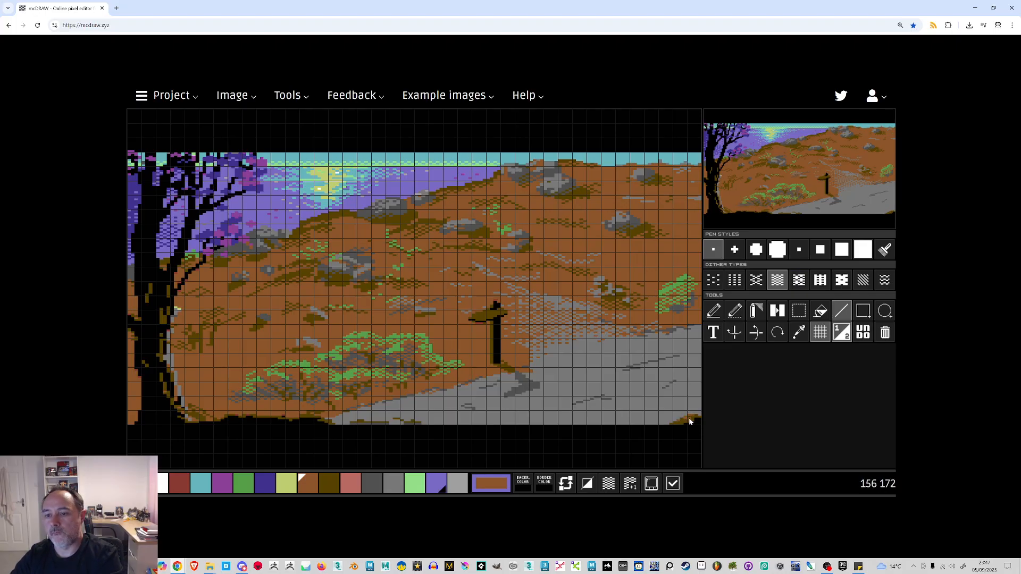
left_click(376, 485)
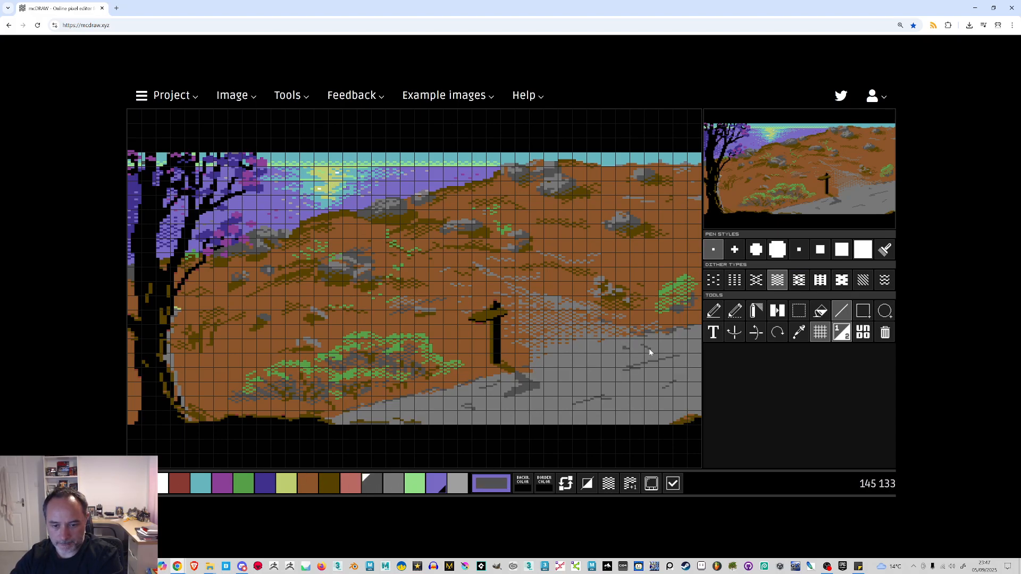
left_click(458, 483)
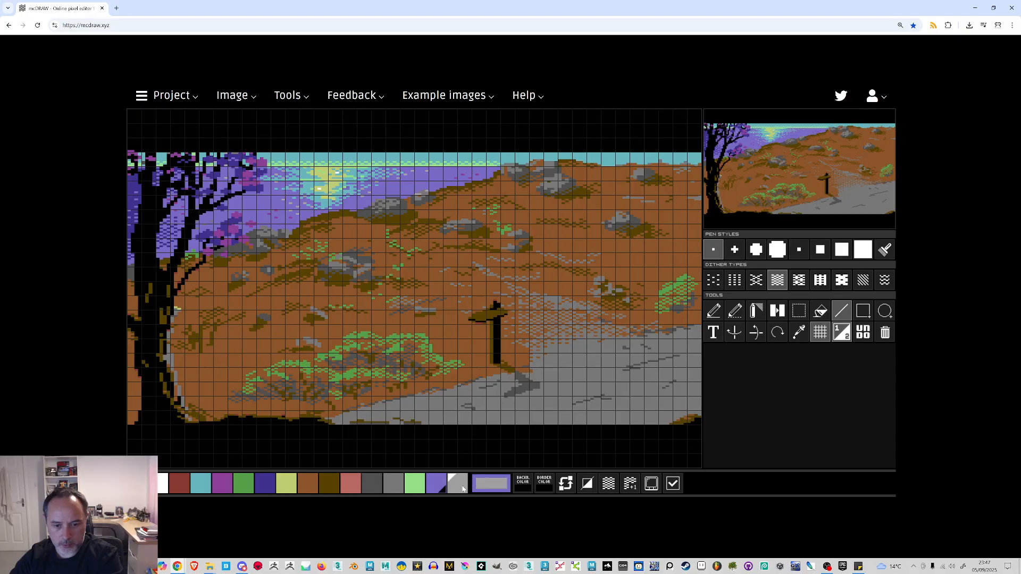
left_click(621, 345)
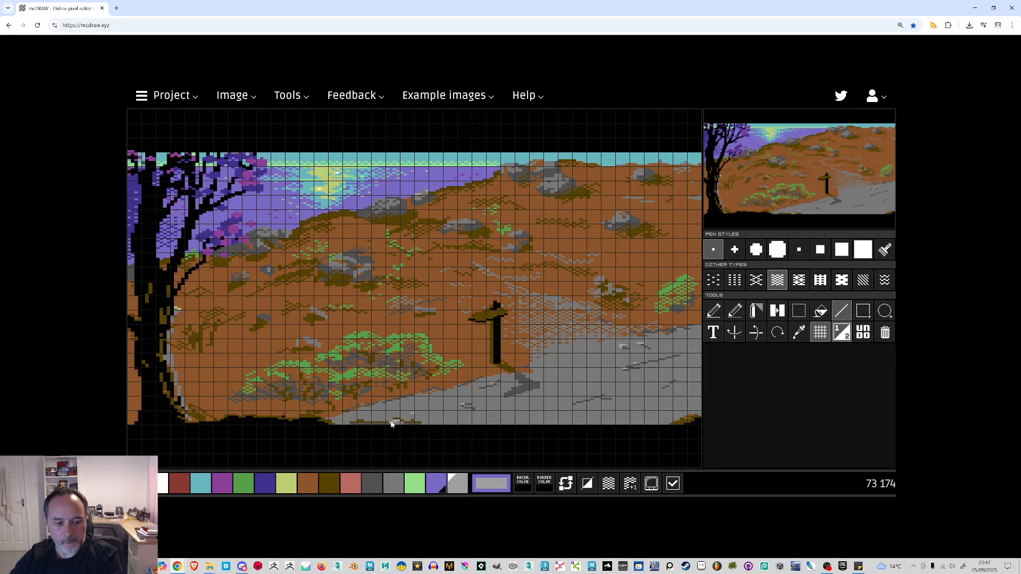
Touch up the path's lower edge and the ground below the large shrub in dark brown
left_click(329, 483)
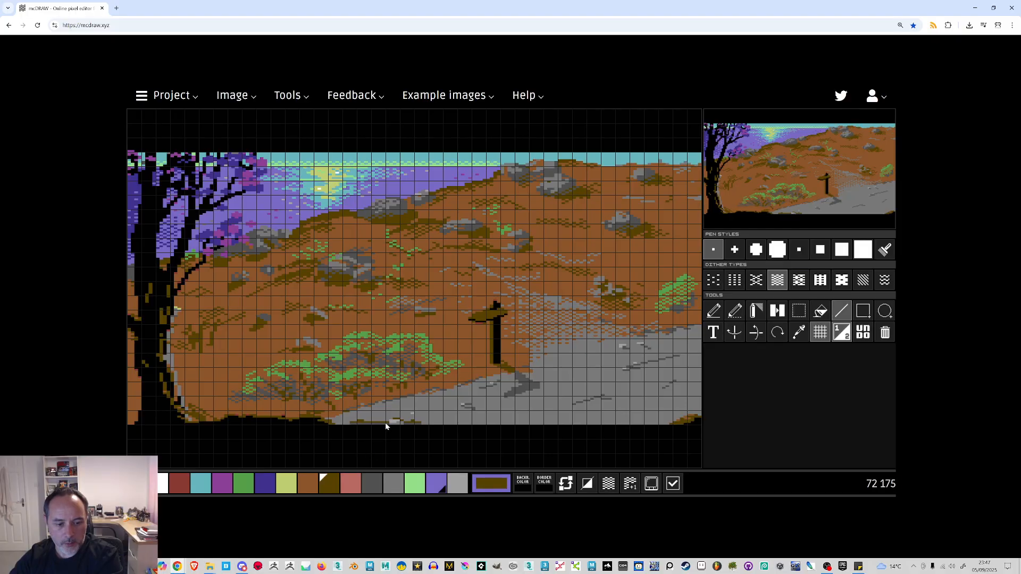
left_click(672, 484)
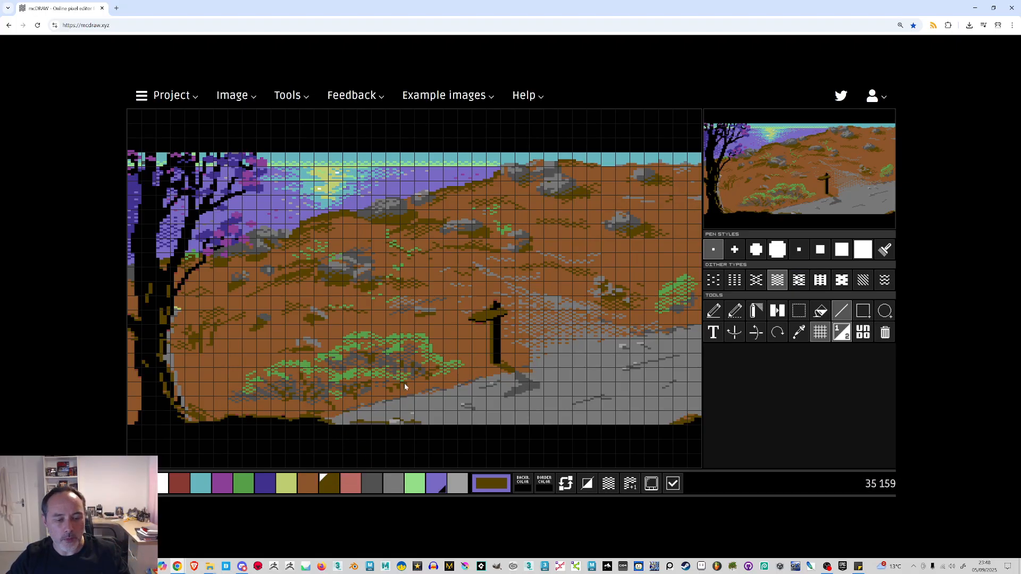
left_click(715, 312)
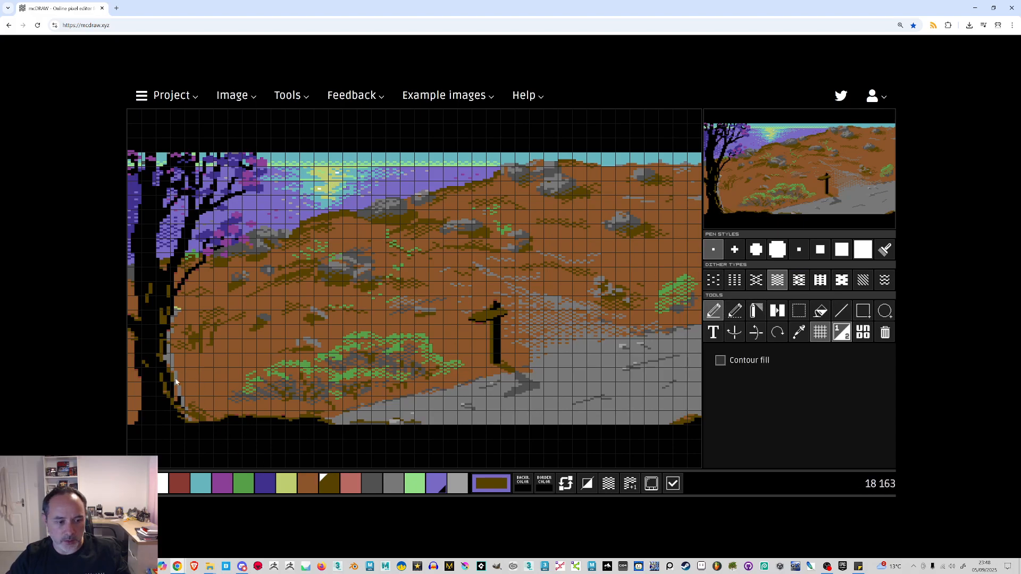
Draw a tuft of green grass blades fanning out at the base of the tree trunk with the Line tool
left_click(244, 487)
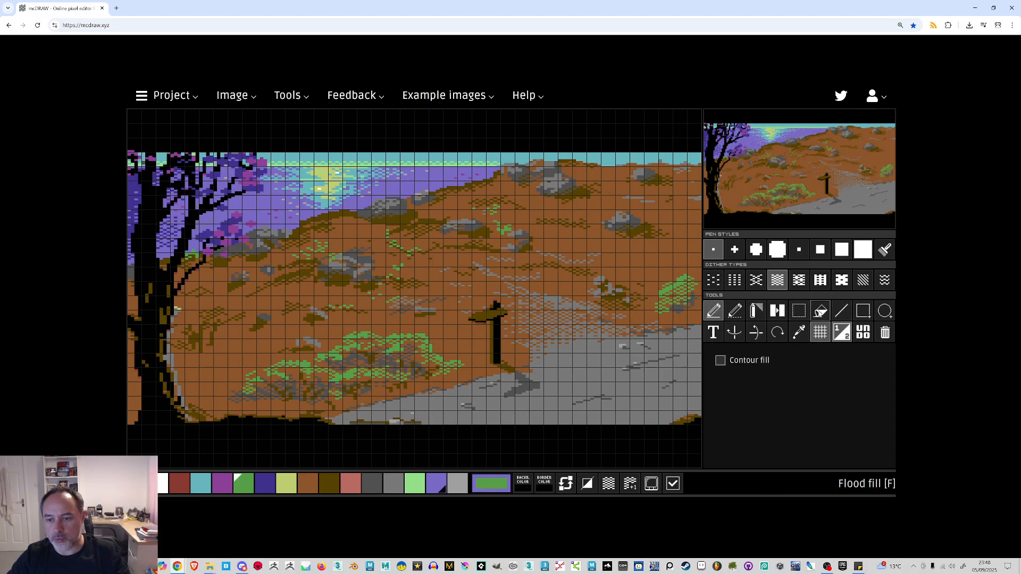
left_click(841, 311)
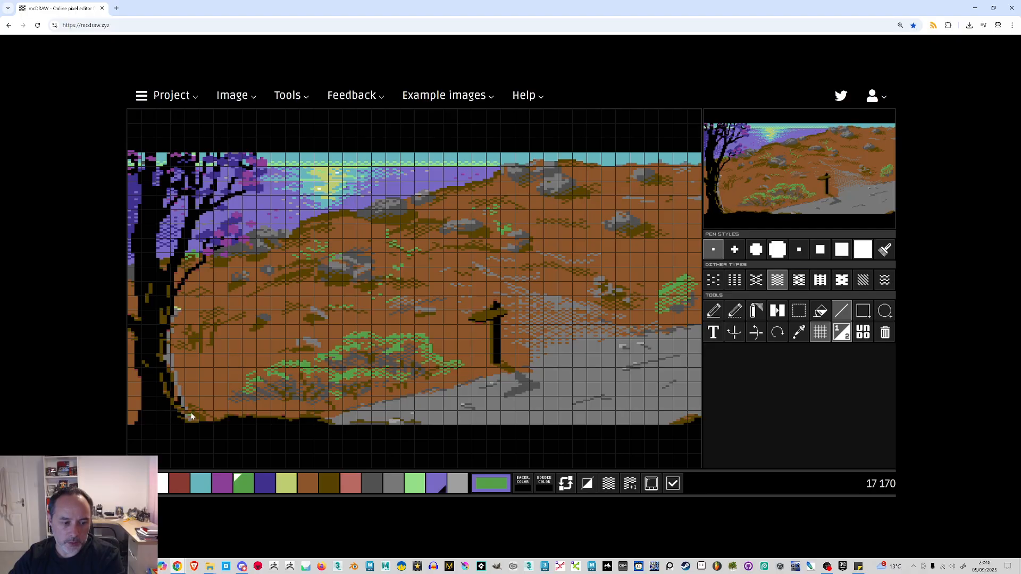
left_click_drag(184, 409, 212, 380)
mouse_move(194, 409)
left_mouse_down()
mouse_move(218, 393)
mouse_move(225, 408)
left_mouse_up()
mouse_move(206, 405)
left_mouse_down()
mouse_move(210, 382)
mouse_move(190, 372)
mouse_move(218, 399)
mouse_move(228, 394)
mouse_move(194, 402)
left_mouse_up()
Darken the roots of the green grass tuft by the tree with black dithered pixels
left_click(139, 482)
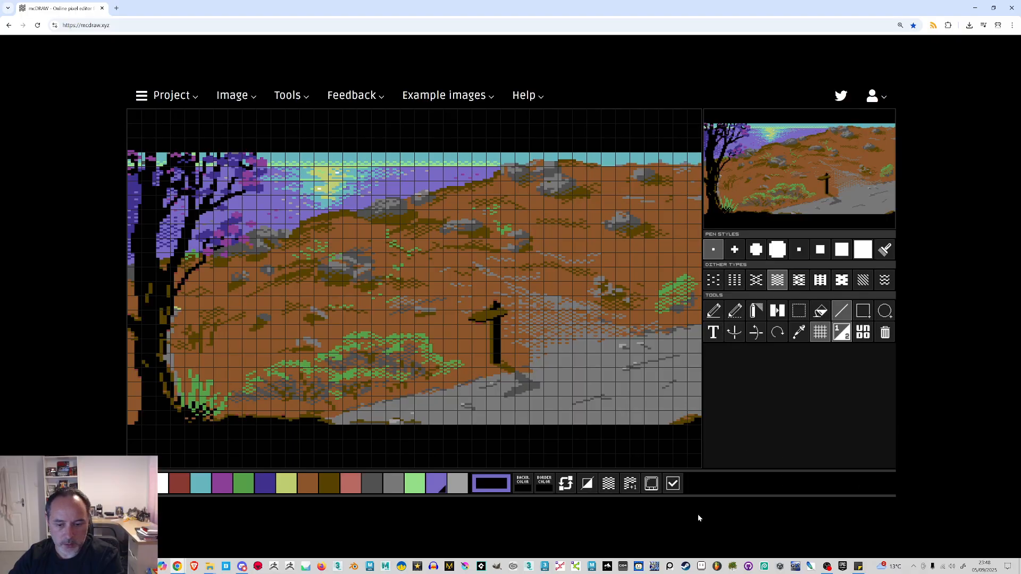
left_click(609, 484)
left_click_drag(193, 407, 213, 416)
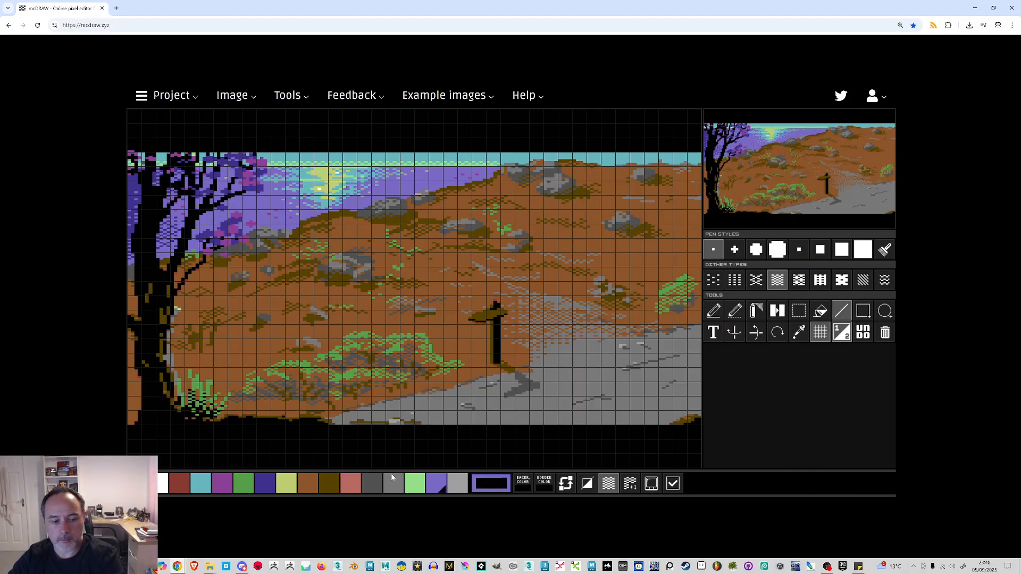
Touch up the ground between the large shrub and the path in dark grey and brown
left_click(373, 482)
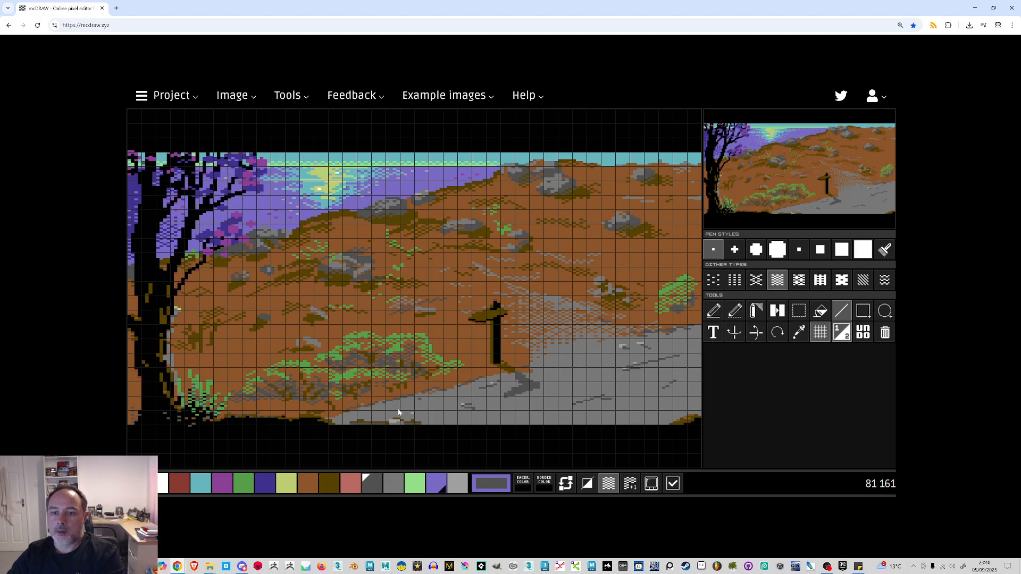
left_click(306, 485)
key("d")
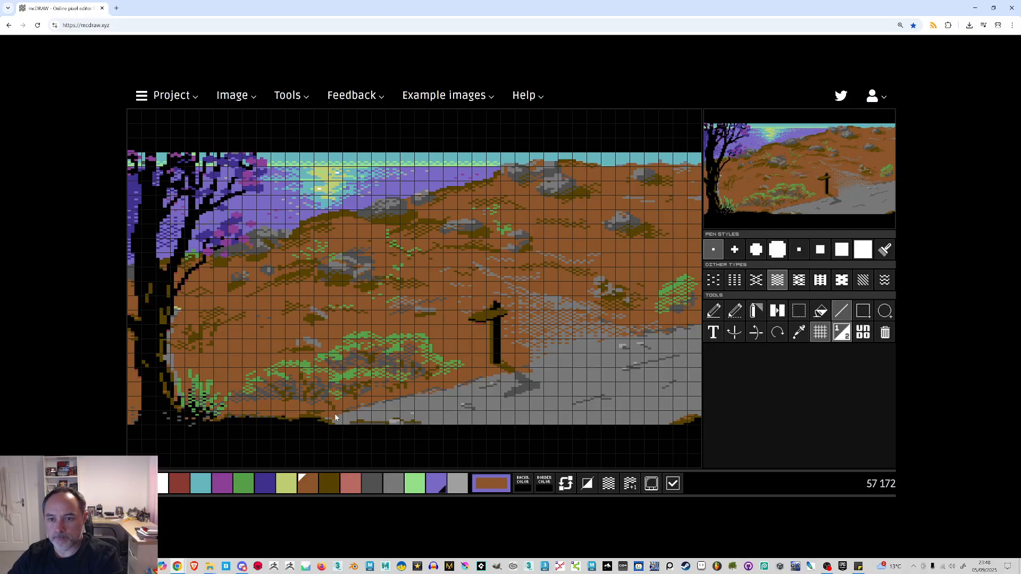
Paint a medium grey rock beside the tree trunk, shade it dark grey and add a dithered dark brown shadow beneath it
left_click(393, 483)
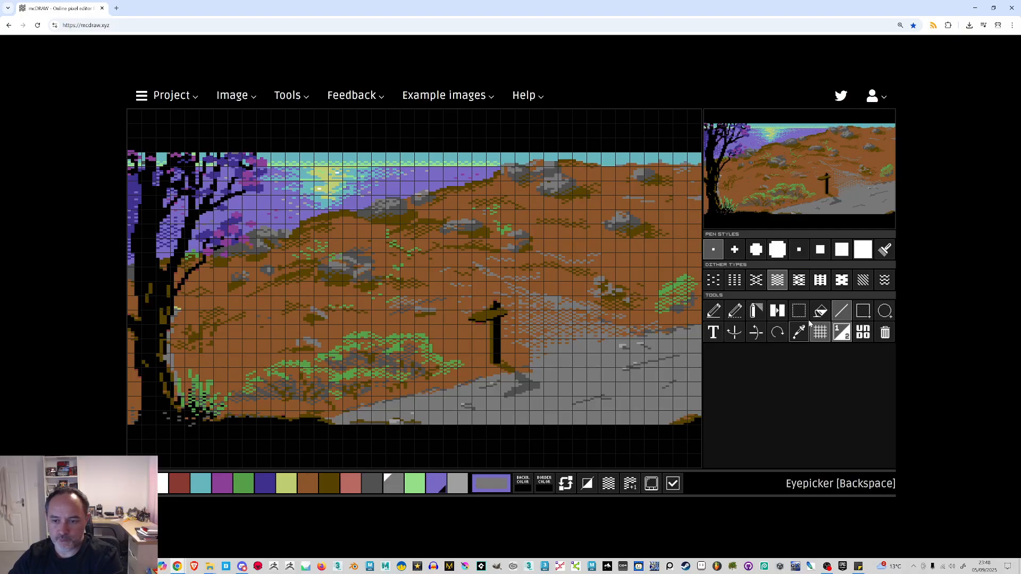
left_click(819, 250)
mouse_move(202, 318)
left_mouse_down()
mouse_move(237, 318)
mouse_move(228, 321)
mouse_move(246, 334)
mouse_move(229, 337)
left_mouse_up()
left_click(370, 481)
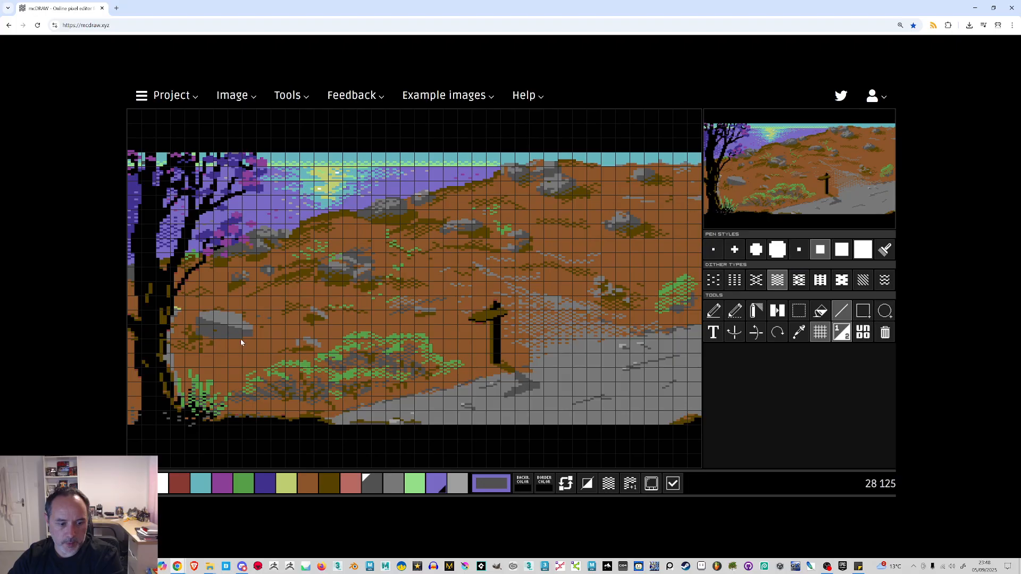
left_click(328, 483)
left_click(608, 484)
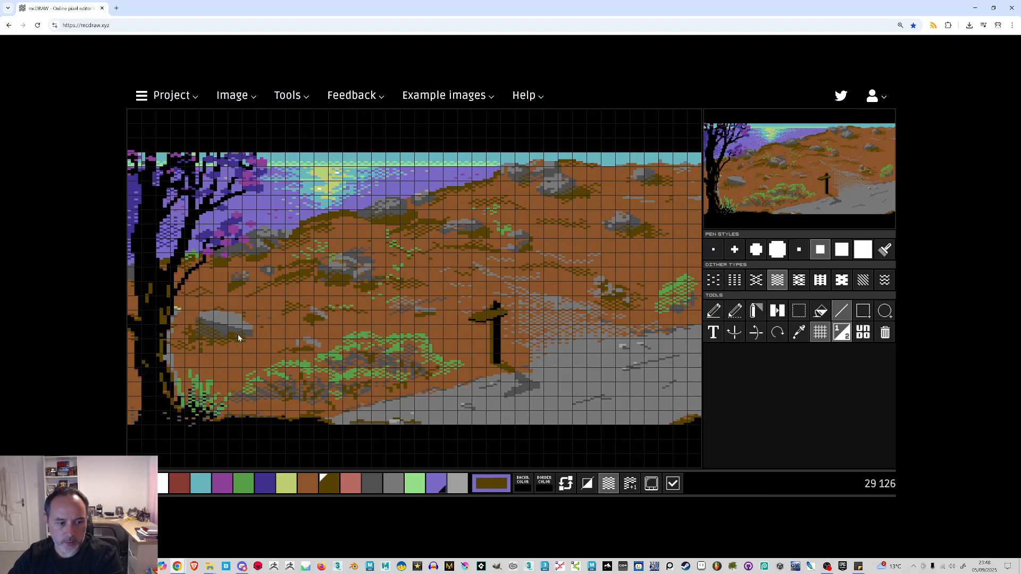
Refine the shading of the rock beside the tree with single dark grey and medium grey pixels
left_click(351, 483)
left_click(371, 483)
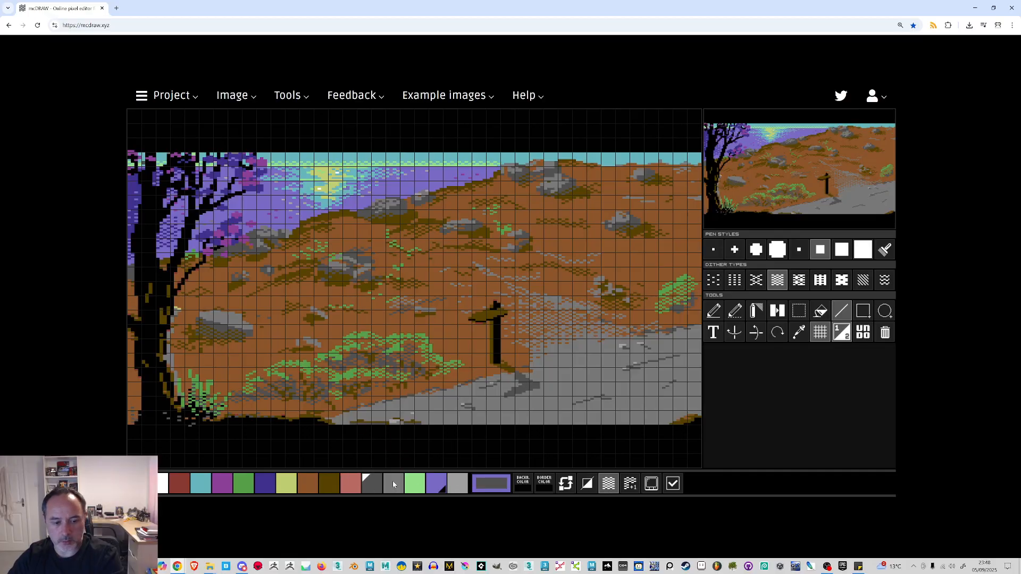
left_click(713, 250)
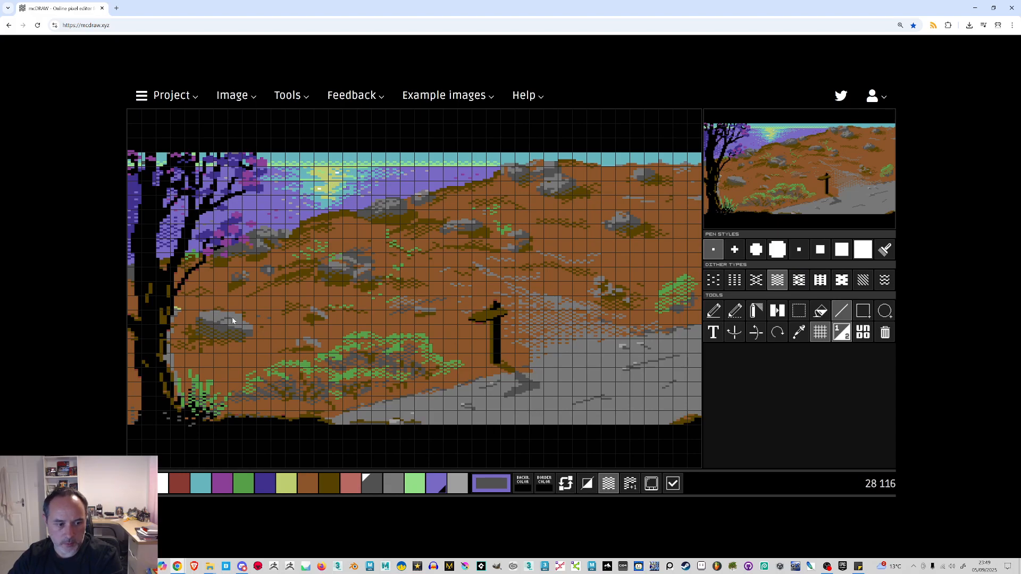
left_click(242, 329)
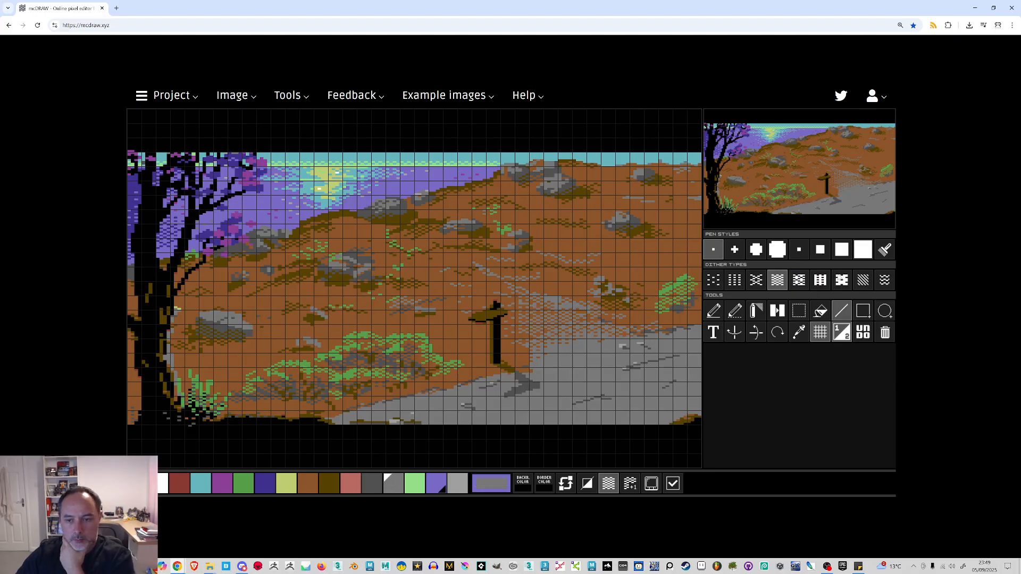
Touch up the sun's reflection on the sea with single white and yellow pixels
left_click(799, 249)
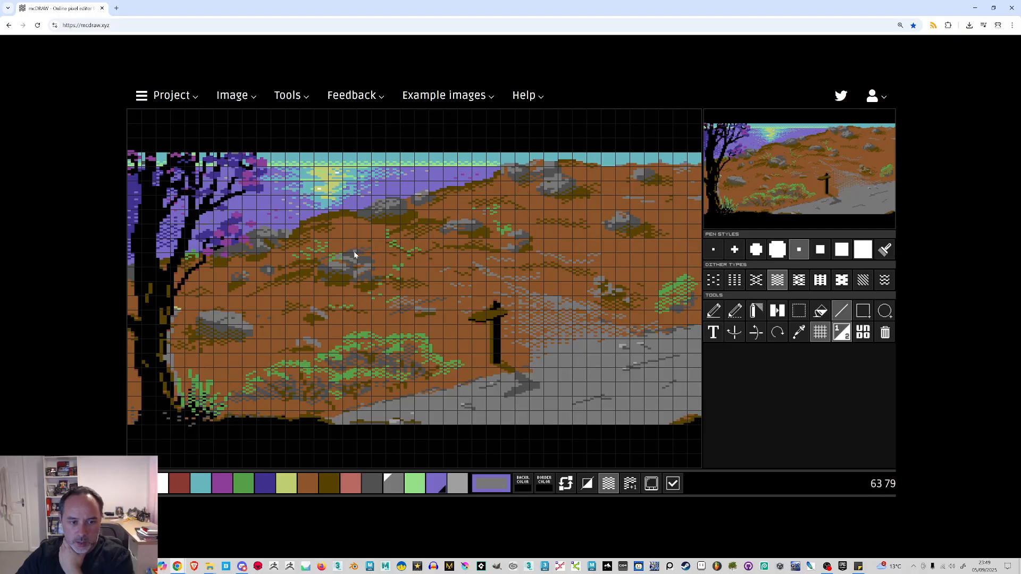
key("d")
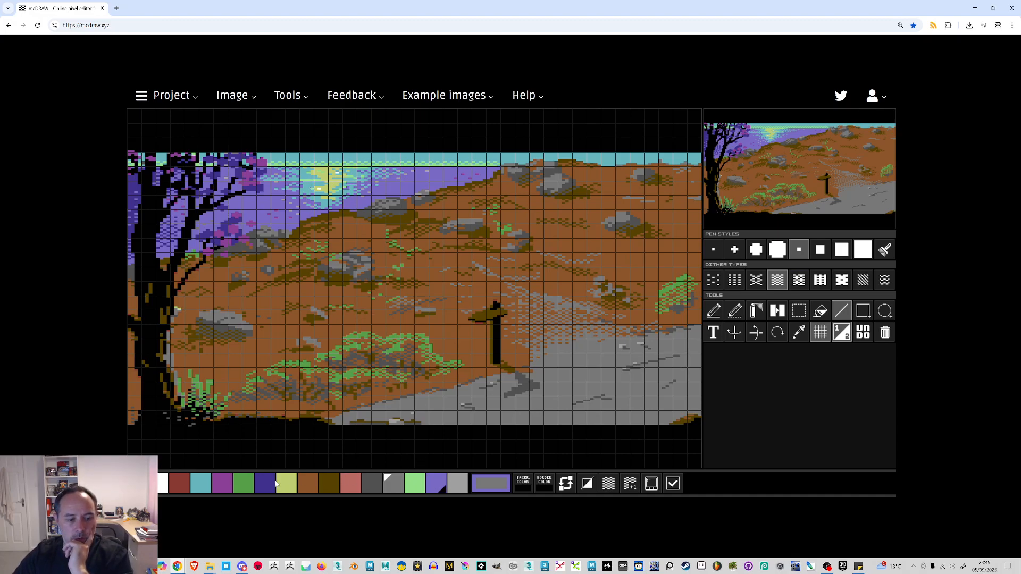
left_click(200, 488)
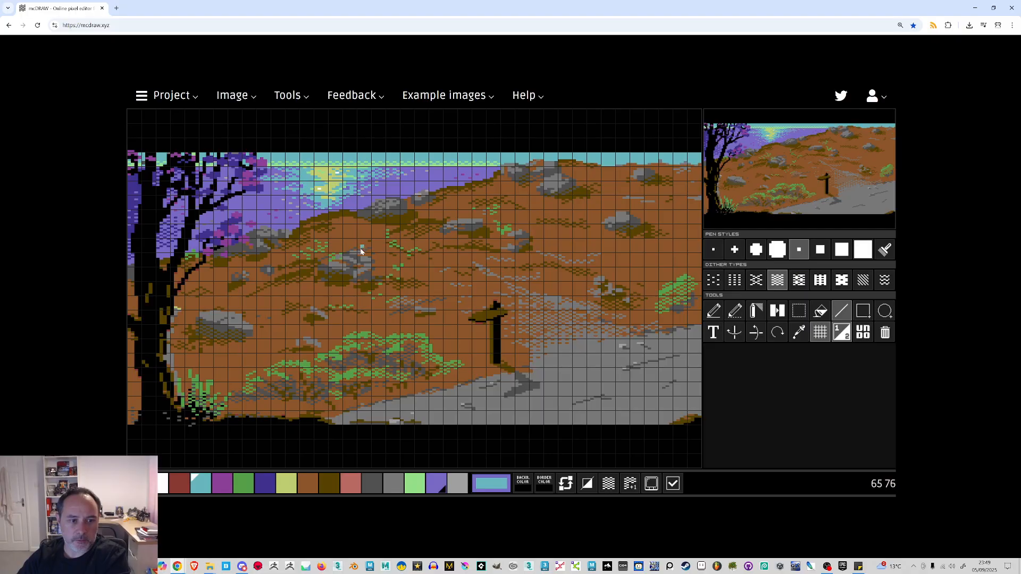
left_click(164, 478)
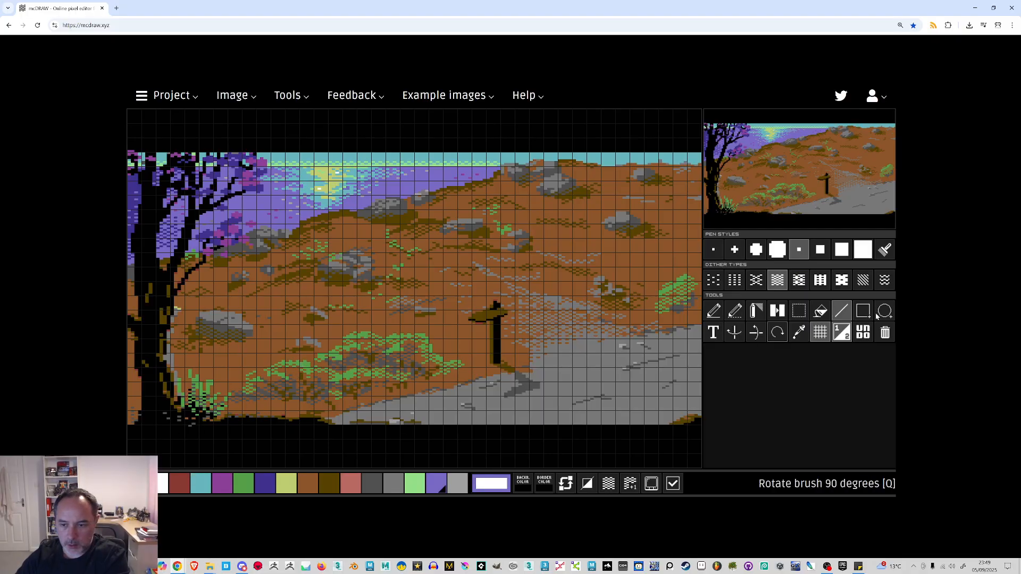
left_click(713, 250)
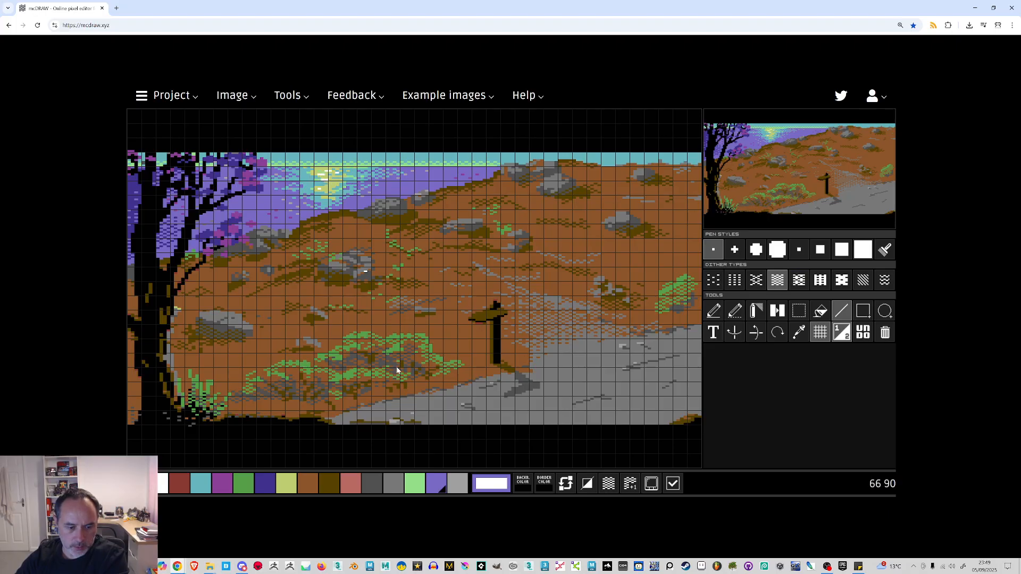
left_click(287, 484)
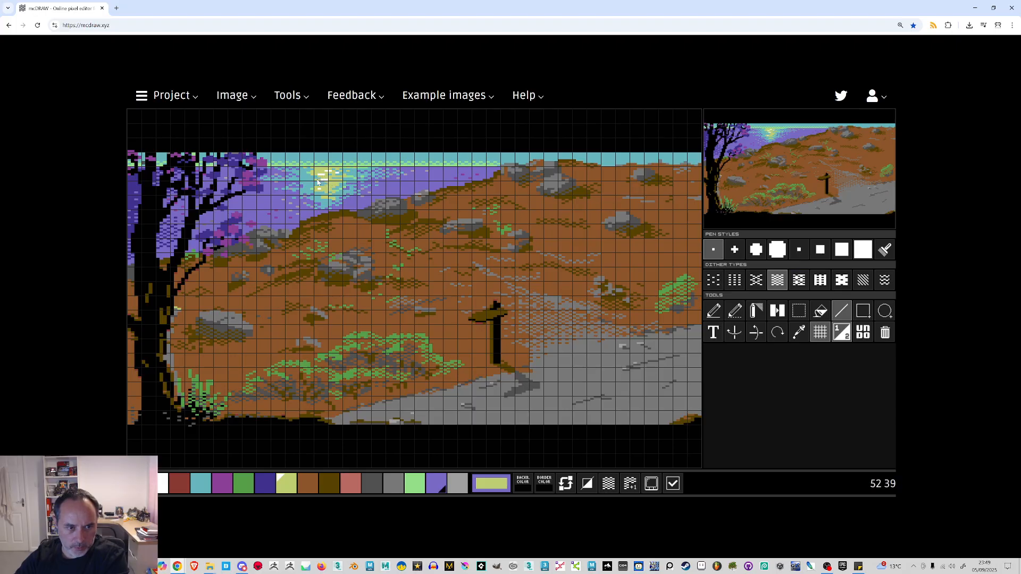
Export the current picture as a PNG file
left_click(673, 484)
left_click(674, 484)
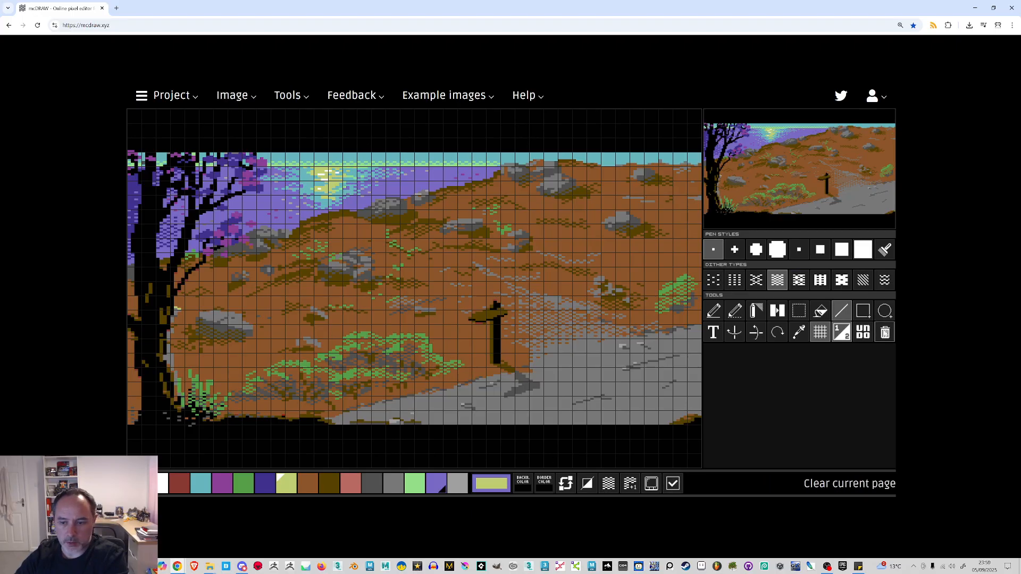
left_click(231, 98)
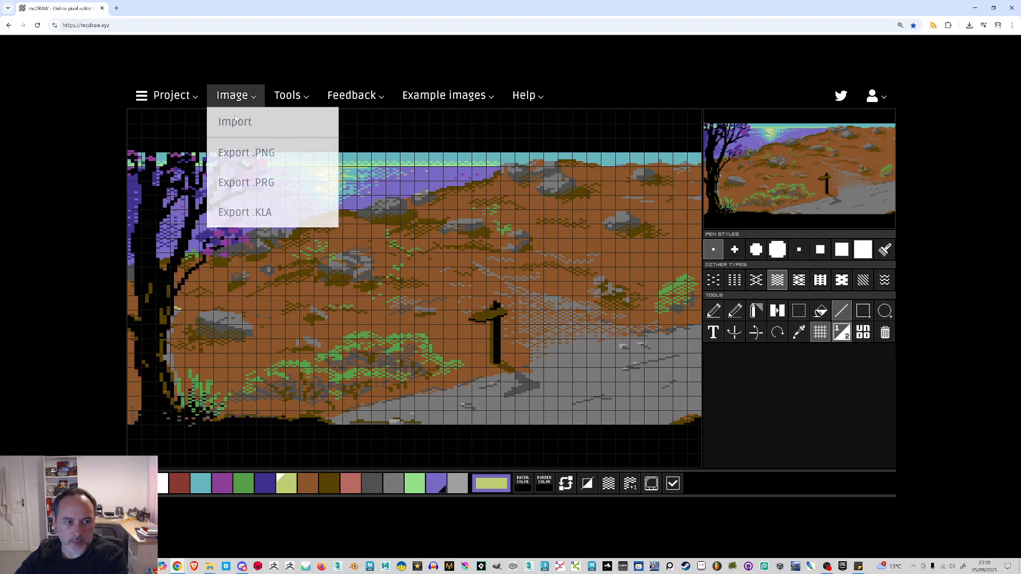
left_click(244, 153)
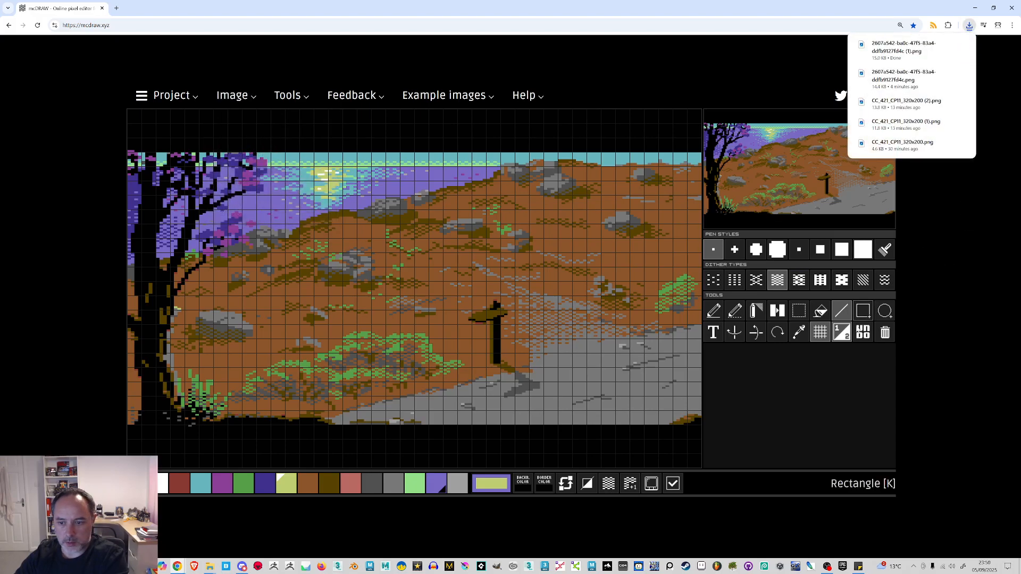
Import the newly exported PNG over the older version of the picture with the default adjustments
left_click(242, 99)
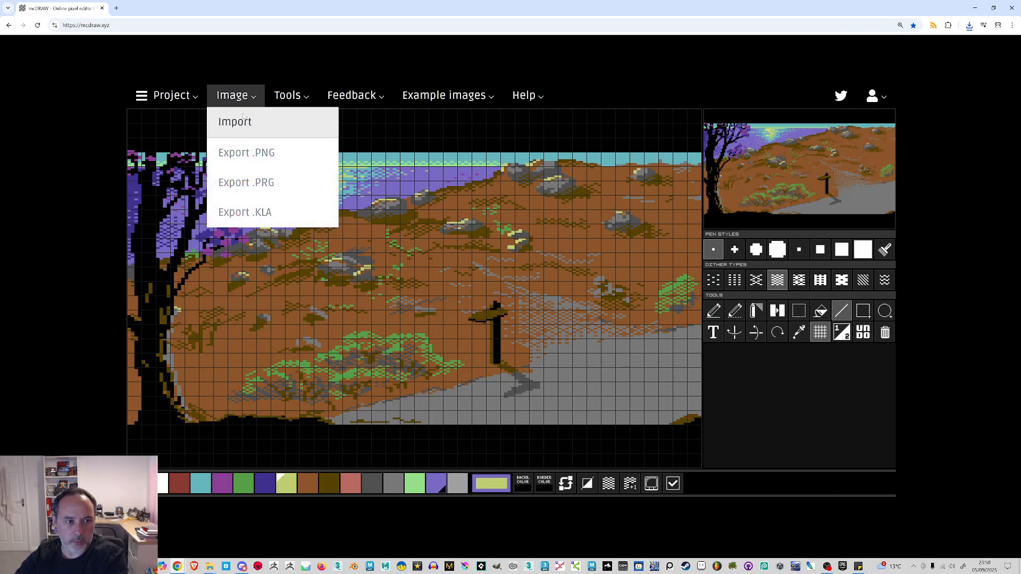
left_click(235, 121)
double_click(163, 89)
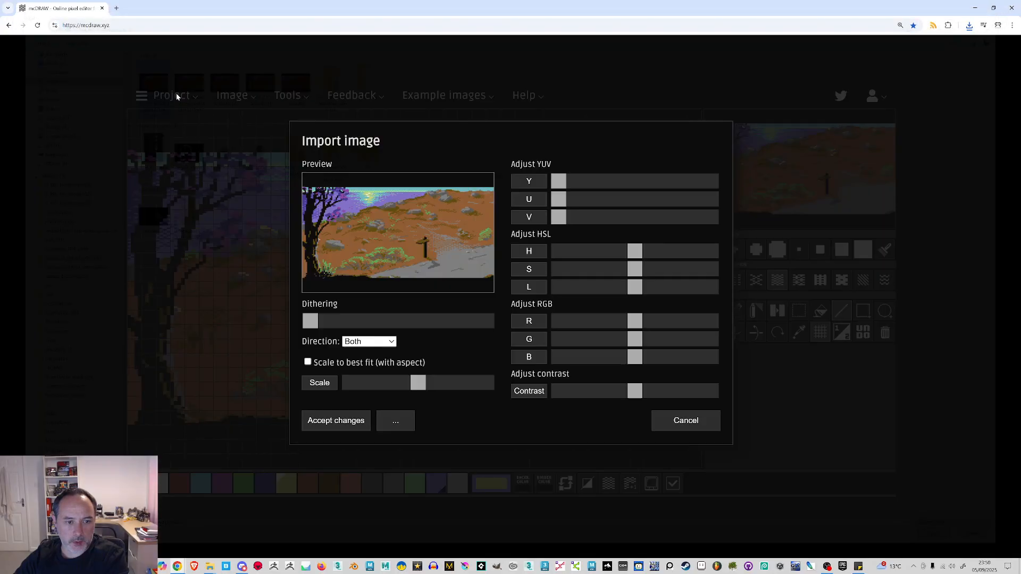
left_click(327, 421)
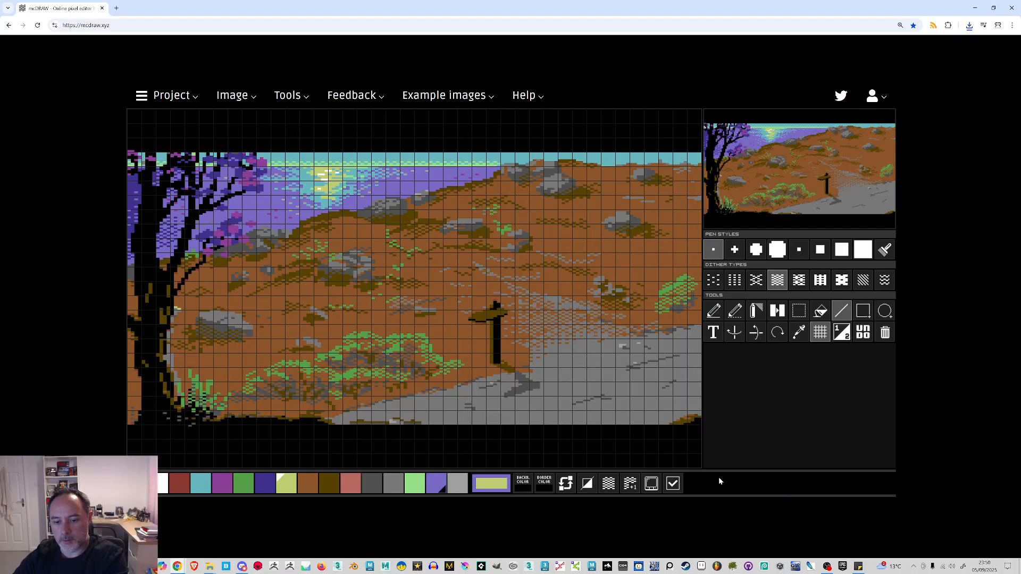
Preview the picture on the simulated CRT monitor and in the VICE emulator, closing each preview
left_click(651, 484)
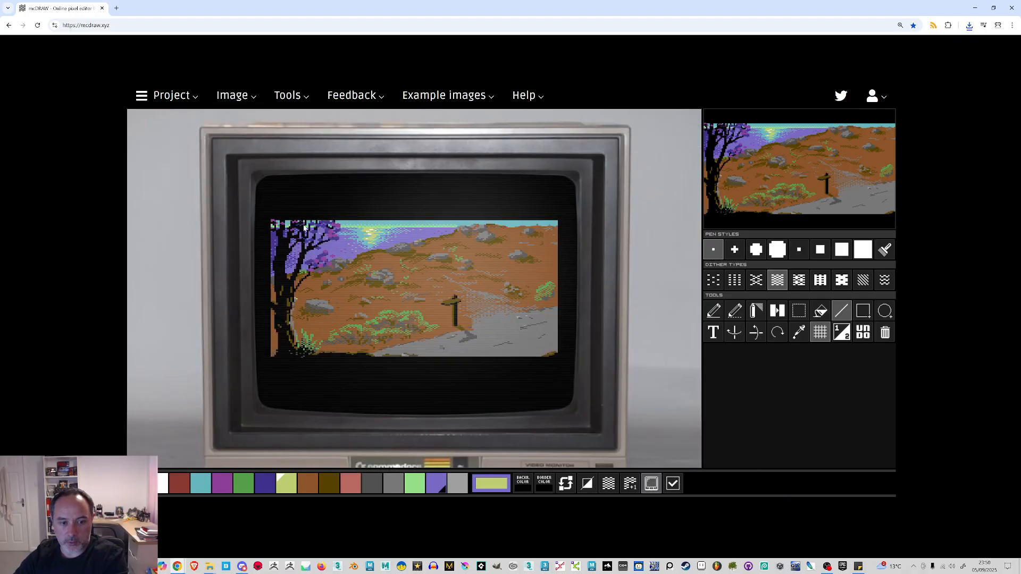
left_click(652, 484)
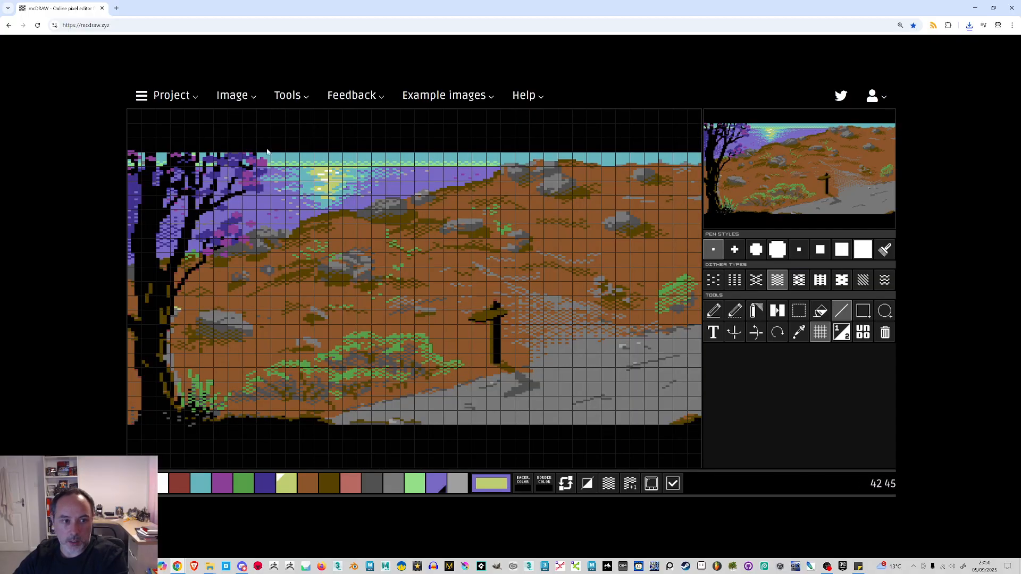
mouse_move(293, 99)
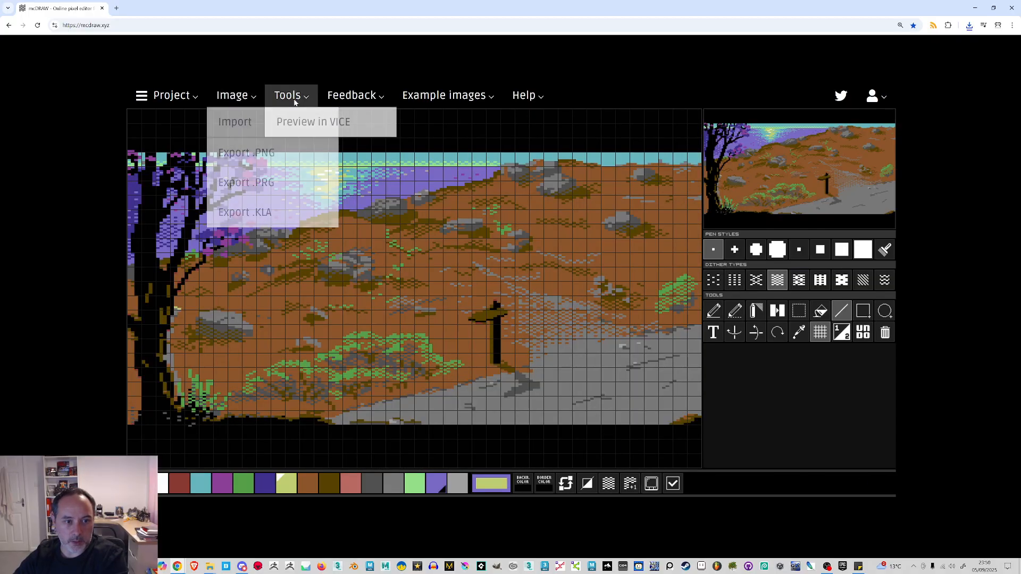
left_click(314, 123)
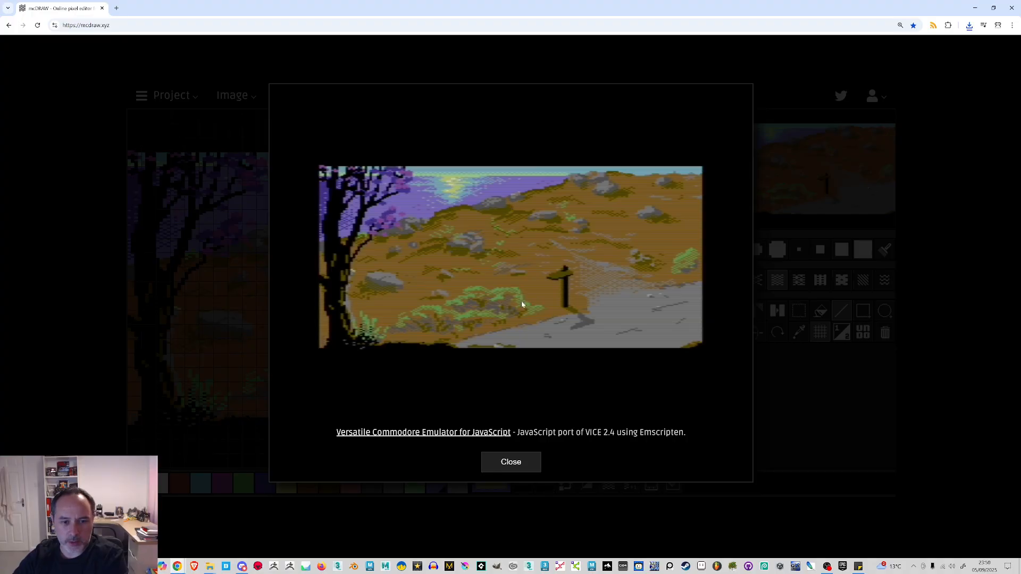
left_click(512, 460)
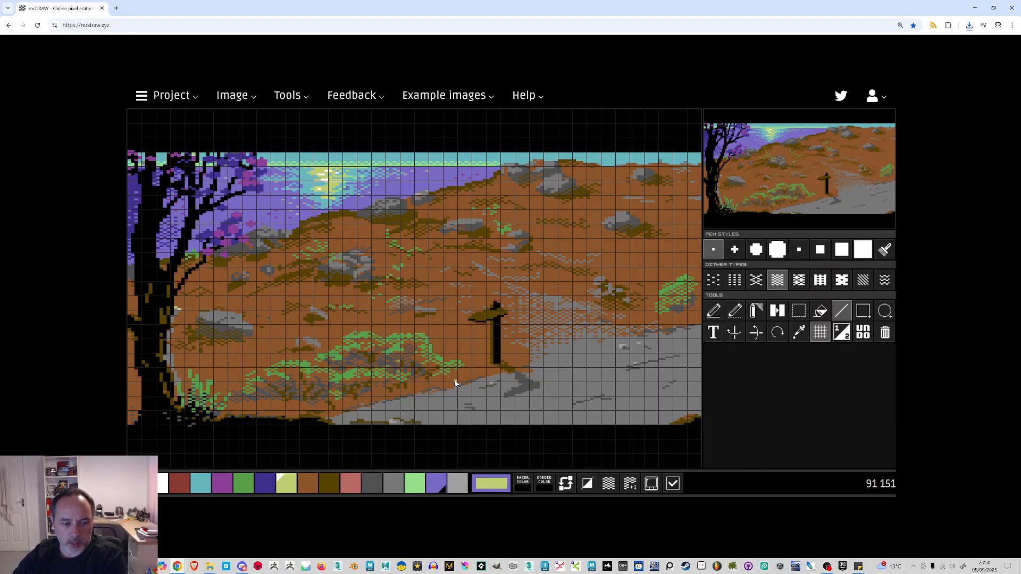
Hide the grid and cut the ridge outline back to the light purple sea below the sun's reflection with a larger round pen, removing the boulder there
left_click(301, 478)
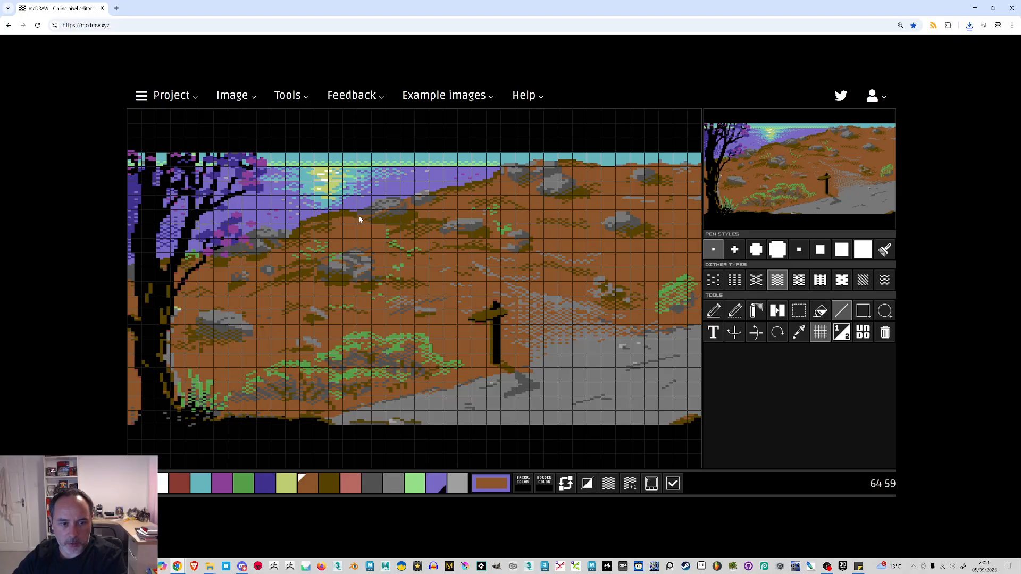
left_click(436, 483)
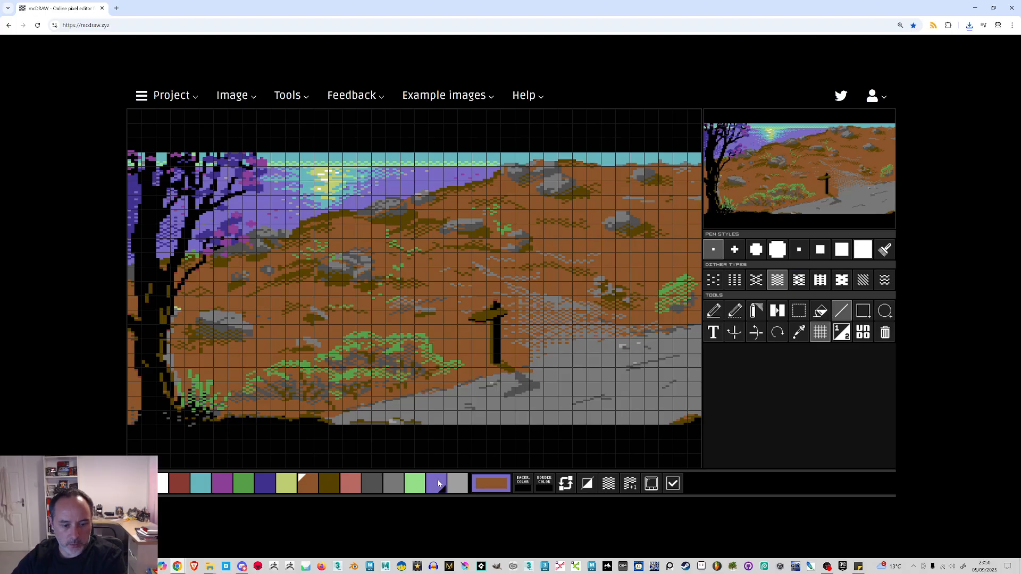
left_click(755, 250)
left_click(820, 332)
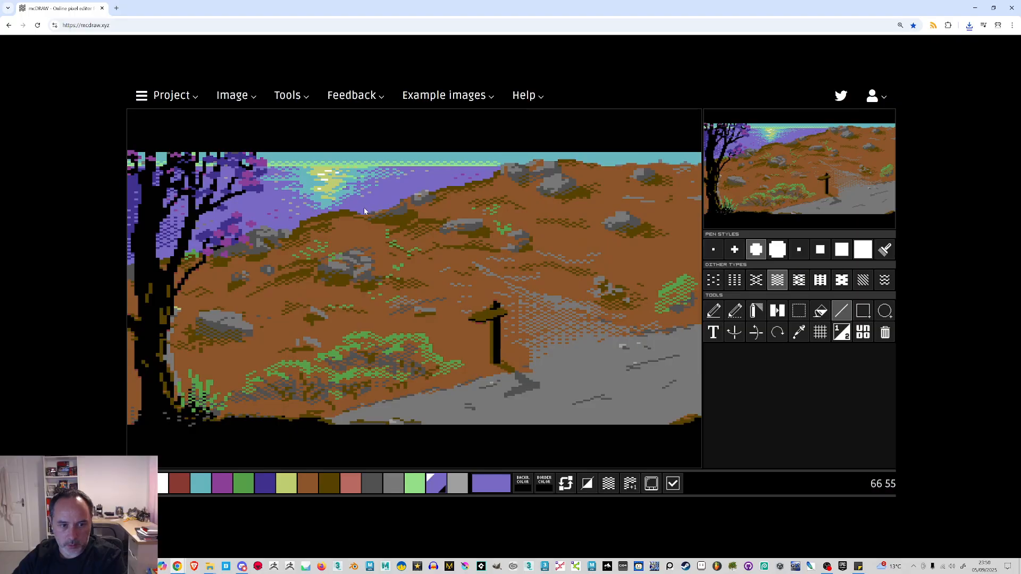
left_click(308, 481)
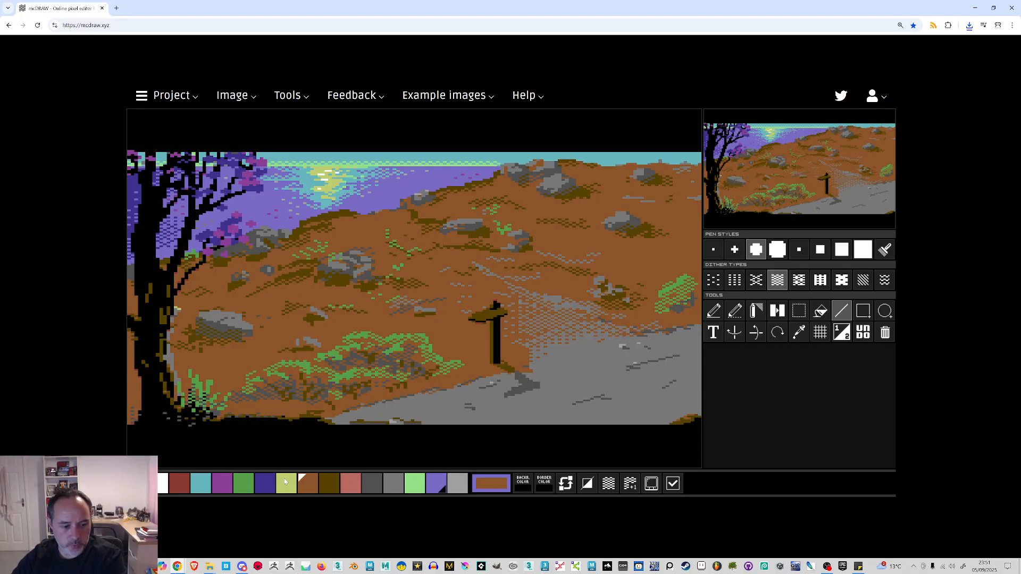
left_click(436, 483)
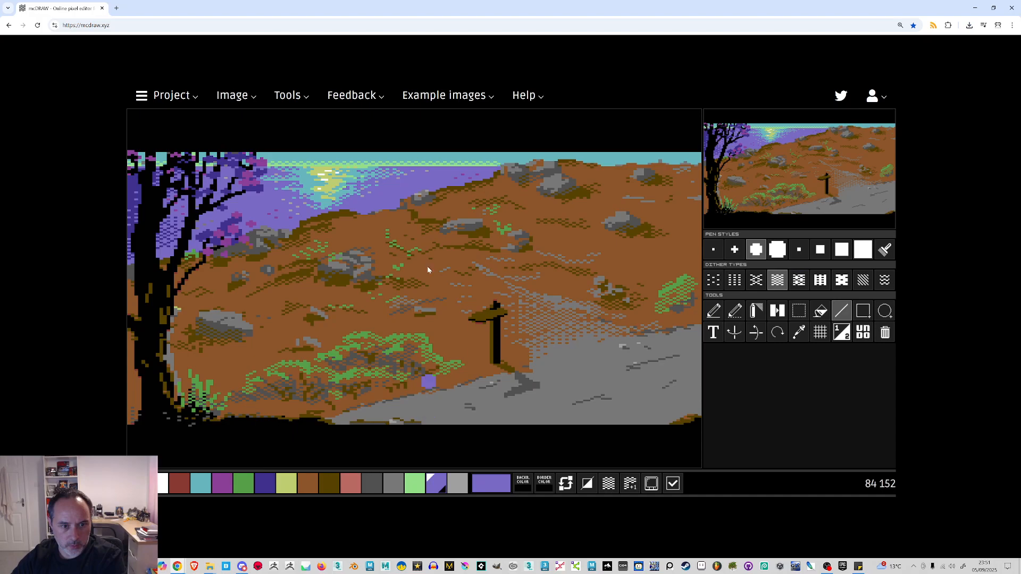
left_click(394, 213)
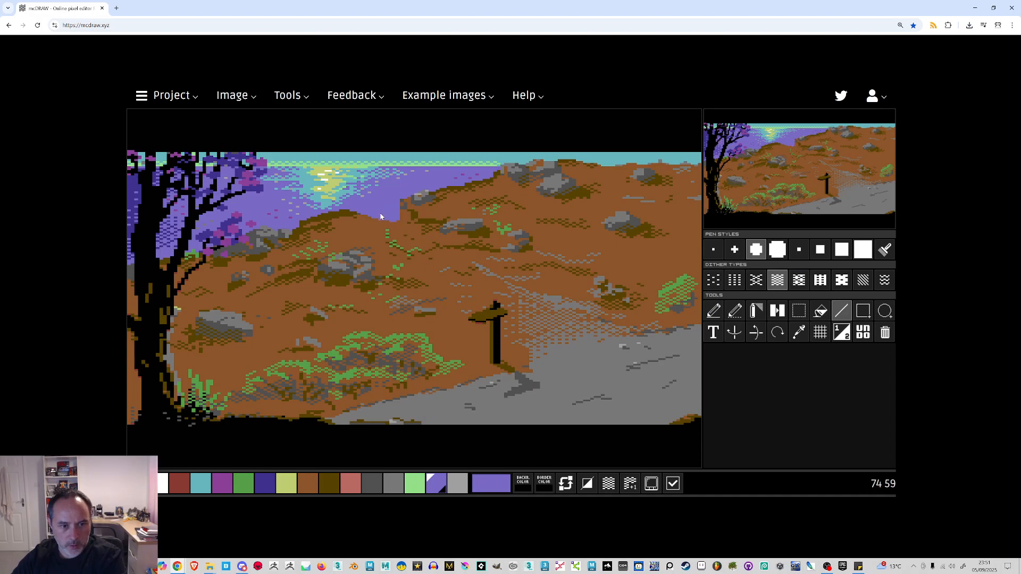
Paint a small rock at the new notch in the ridge with single dark grey, dark brown and mid grey pixels
left_click(372, 482)
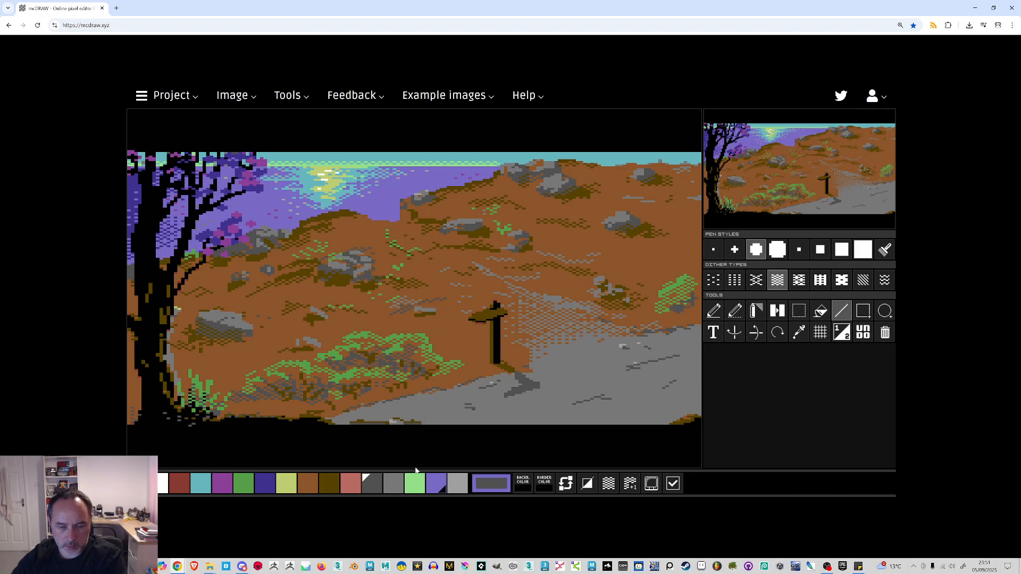
left_click(713, 249)
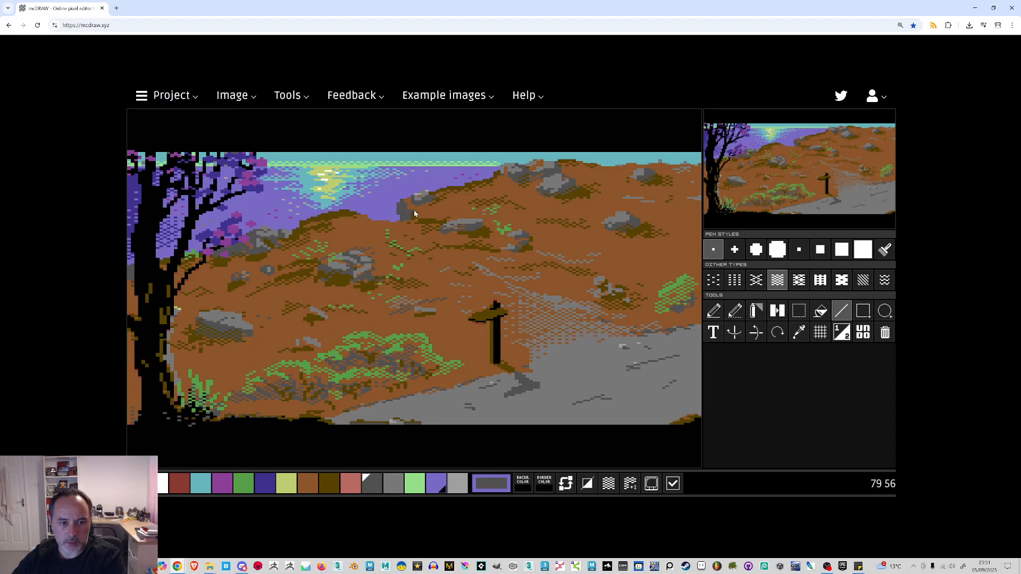
left_click(327, 486)
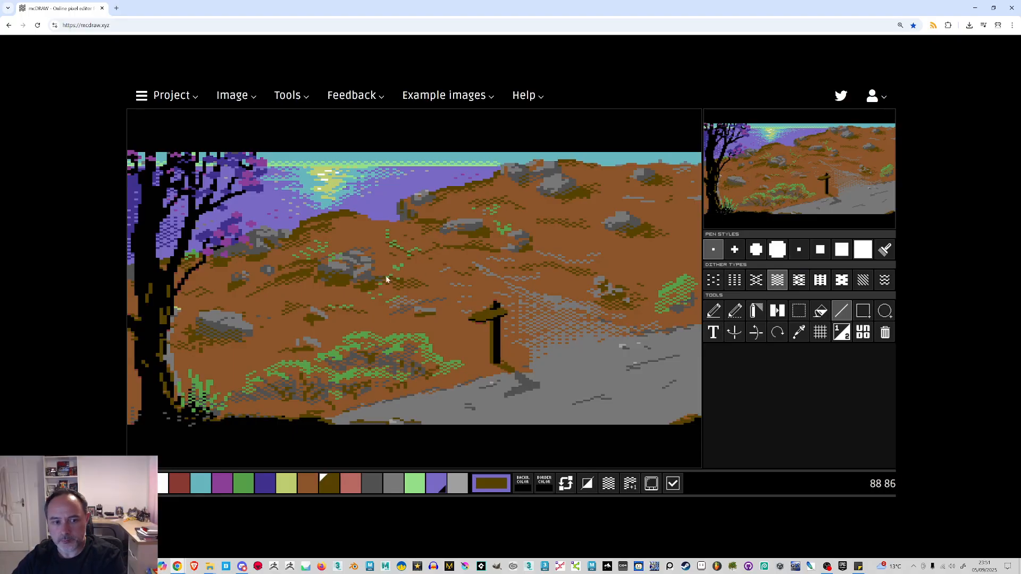
left_click(393, 482)
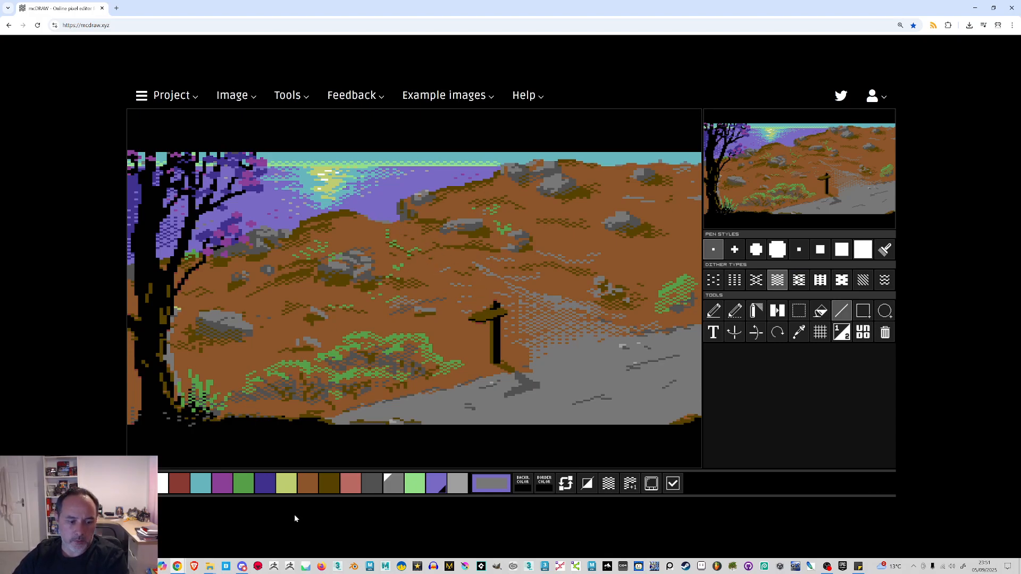
Draw a short dark brown upright mark above the right-hand shrub, and undo the extra marks drawn higher up the hillside
left_click(329, 483)
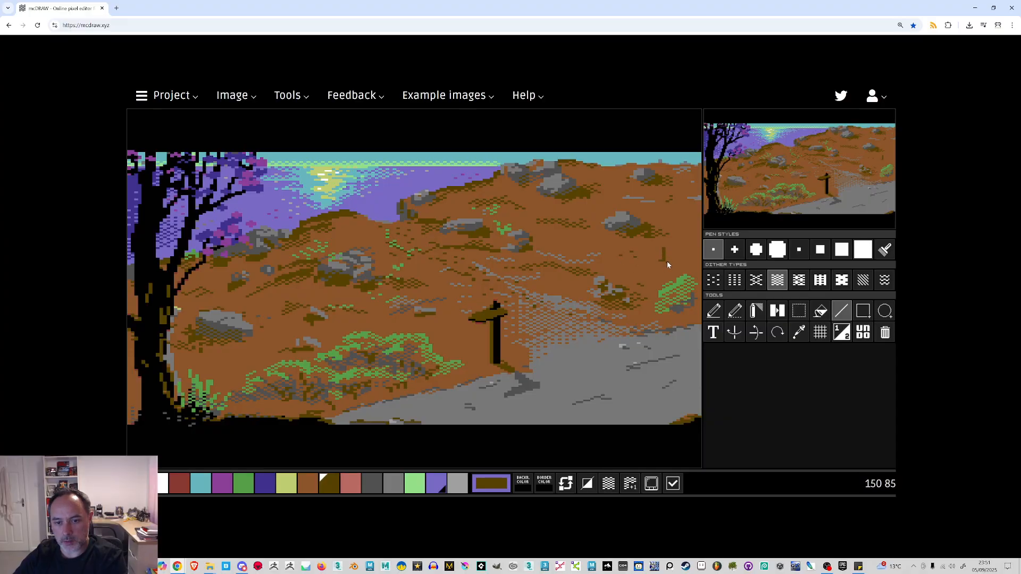
left_click_drag(678, 214, 677, 221)
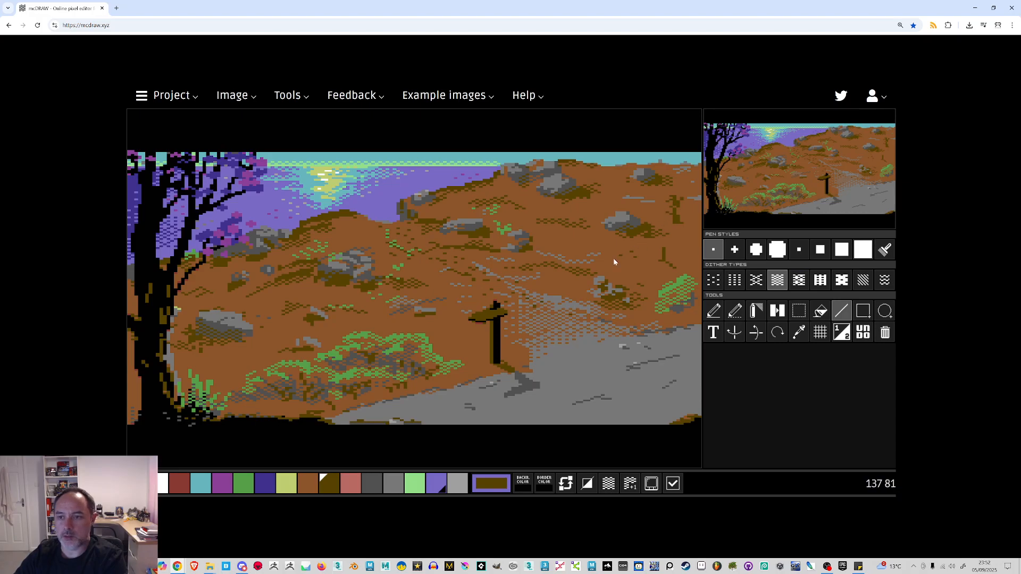
left_click(867, 339)
left_click(867, 339)
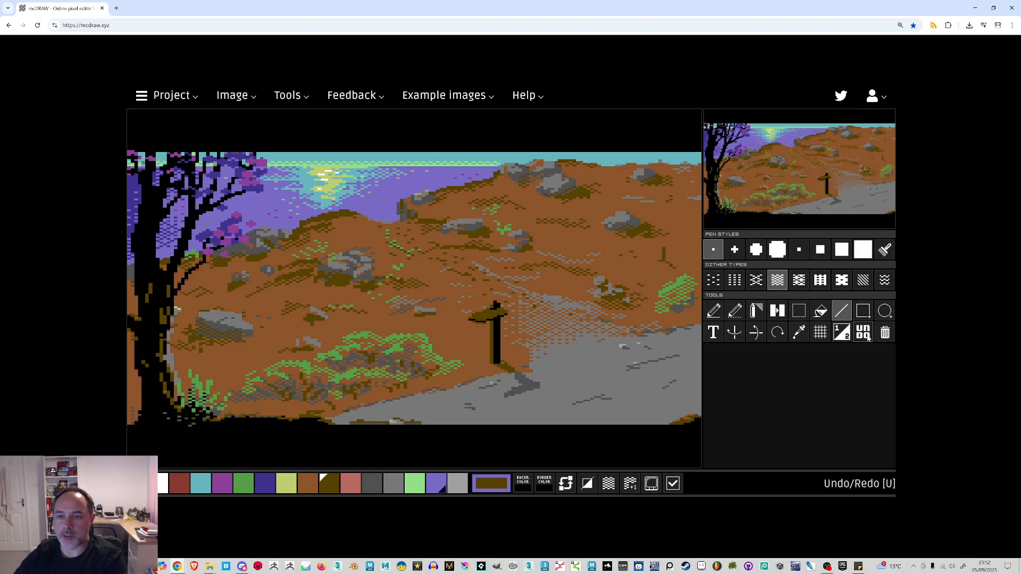
Capture the large boulder on the upper right hillside as a brush and stamp it slightly higher and further left
left_click(801, 311)
left_click_drag(594, 212, 666, 244)
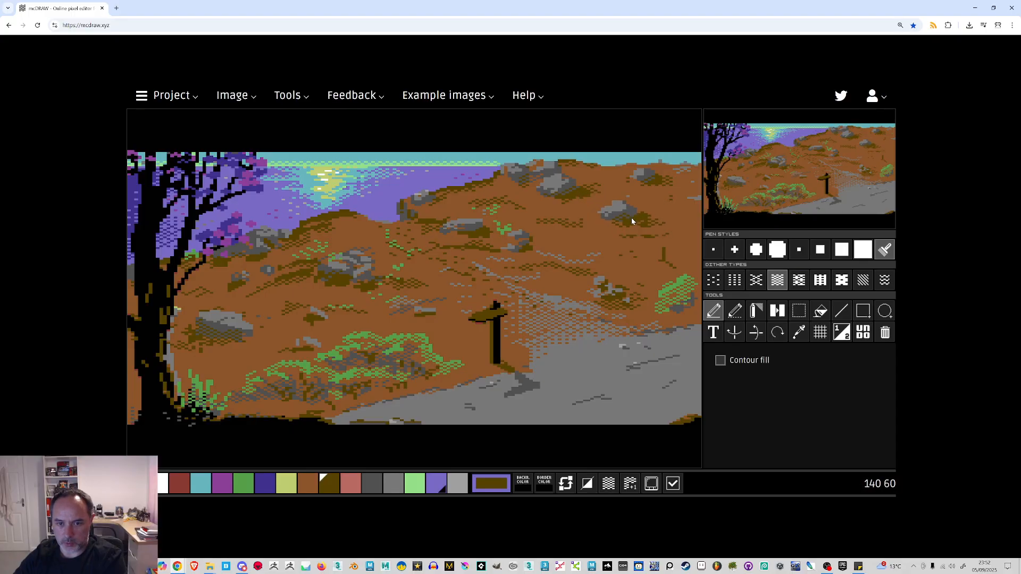
left_click(799, 310)
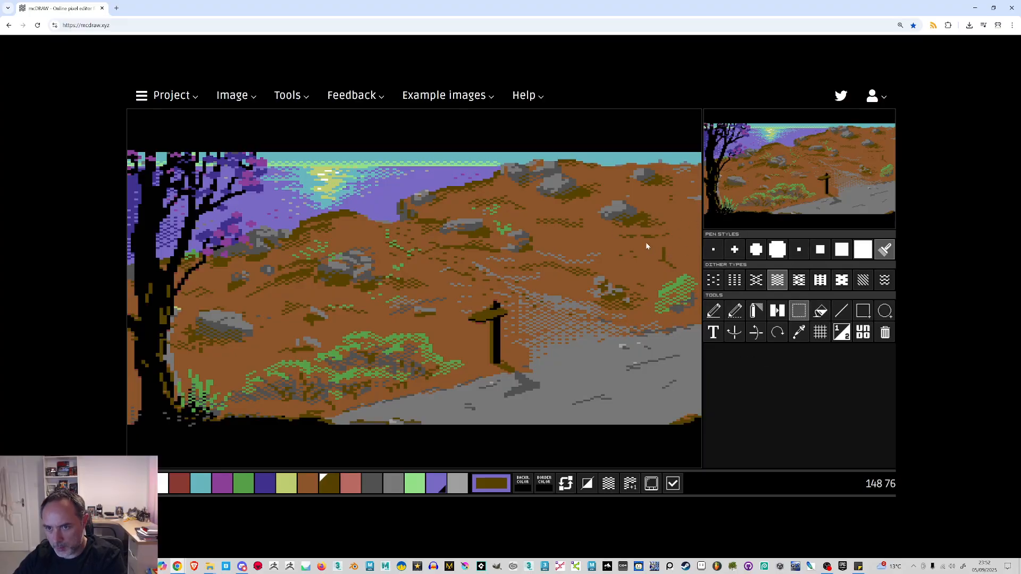
Extend the upper right boulder to the left in mid grey, and shade the rocks with dark grey using the single-pixel pen
left_click(394, 490)
left_click(713, 250)
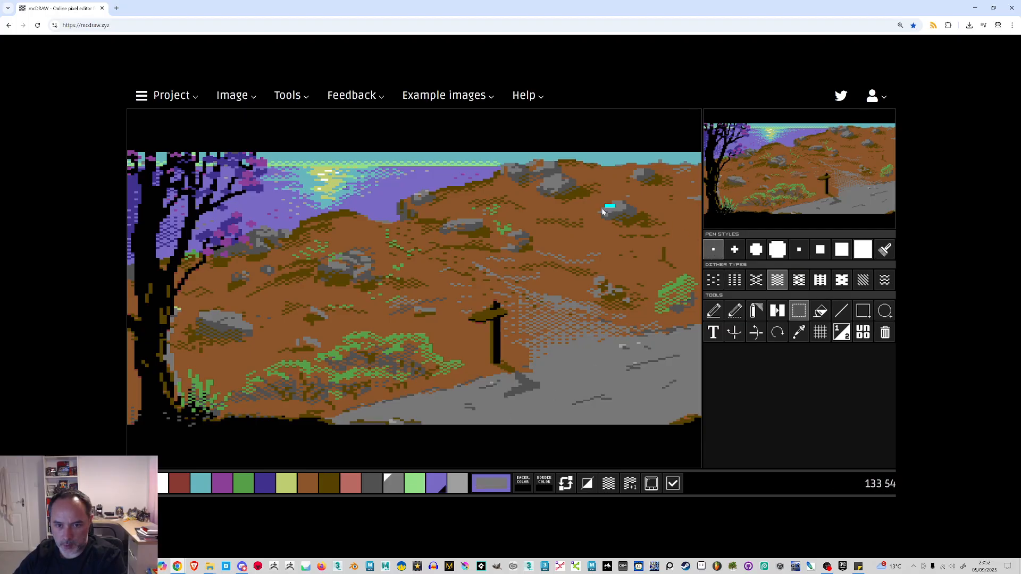
left_click_drag(601, 209, 604, 209)
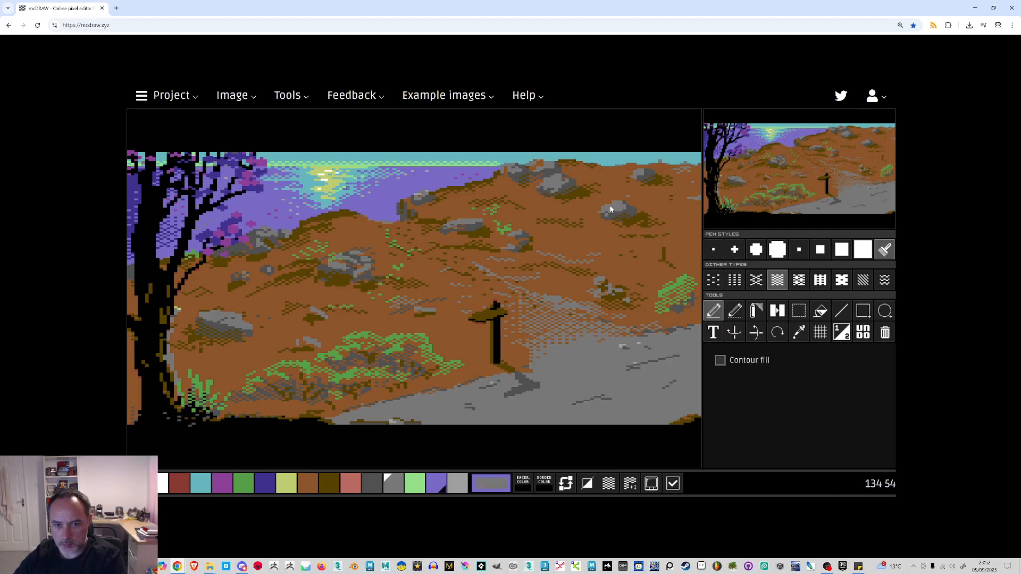
left_click(713, 250)
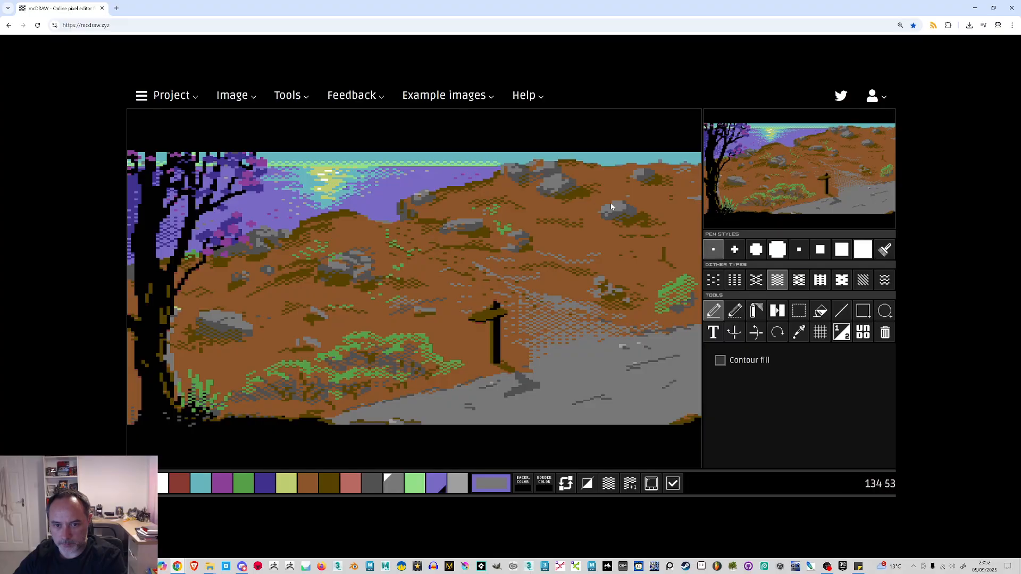
left_click_drag(583, 215, 585, 214)
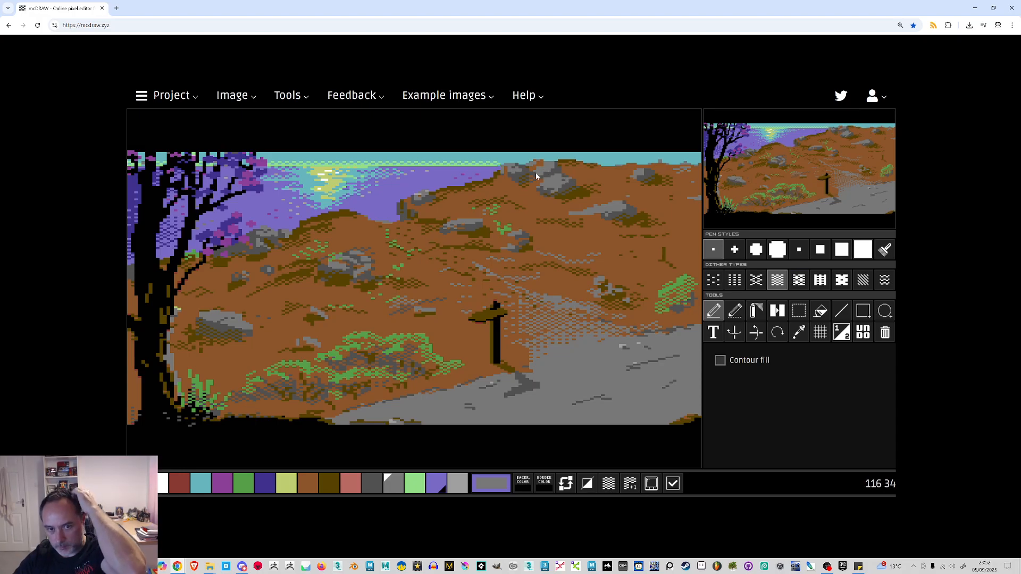
left_click(379, 479)
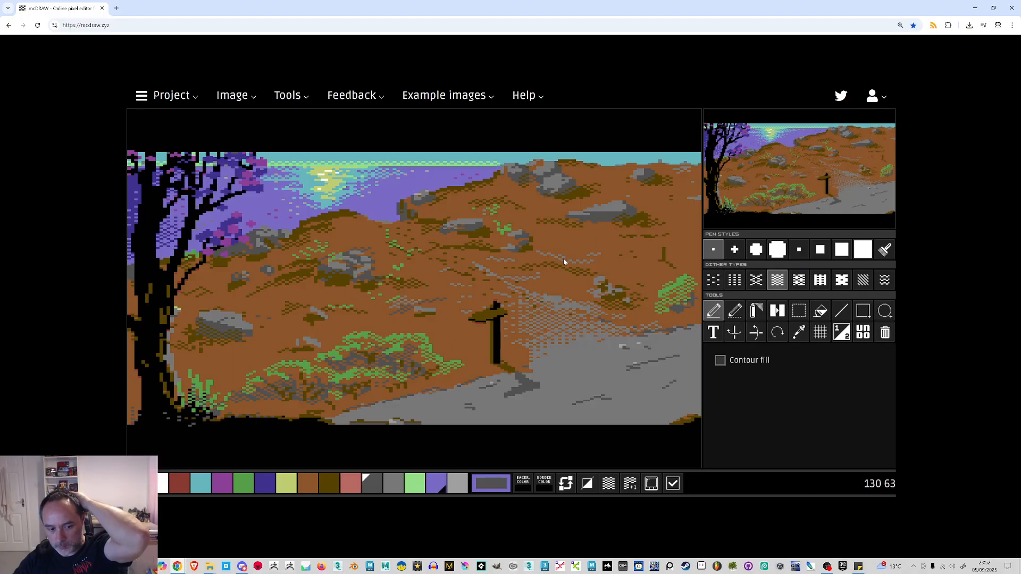
left_click(329, 483)
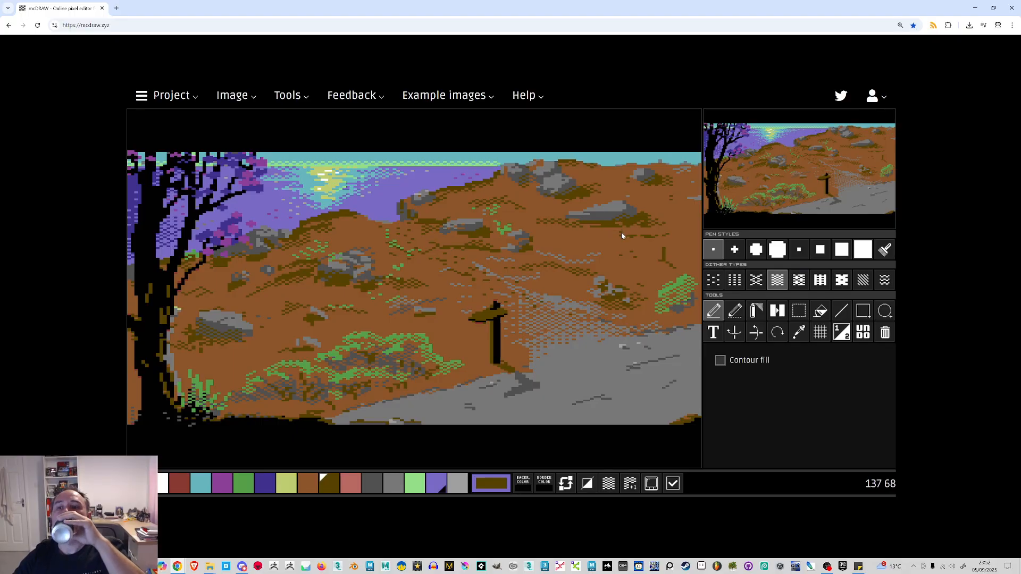
Turn on dithered drawing and paint a light grey patch along the path's bottom edge with the cross-shaped pen
left_click(608, 482)
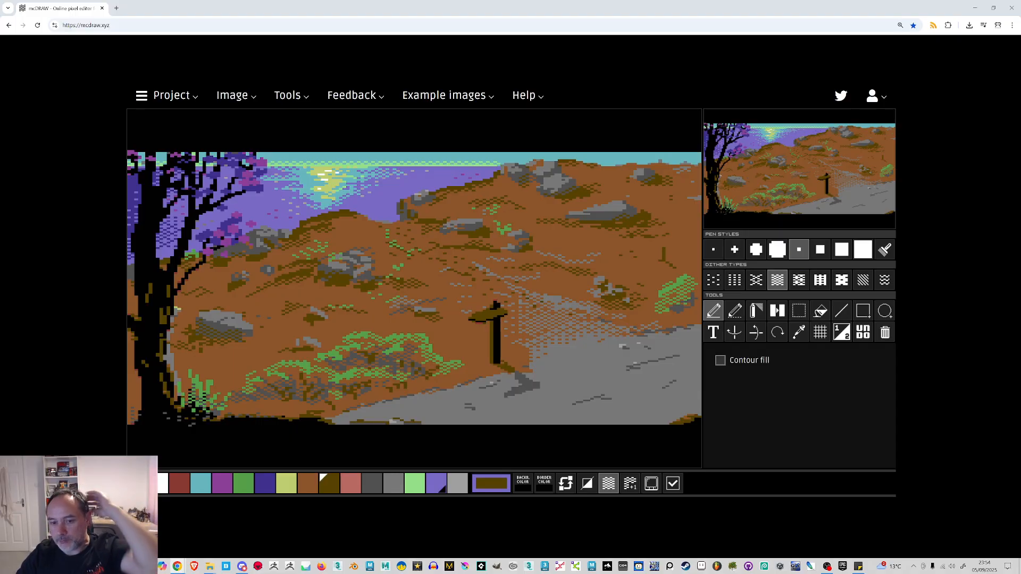
left_click(841, 311)
left_click(730, 249)
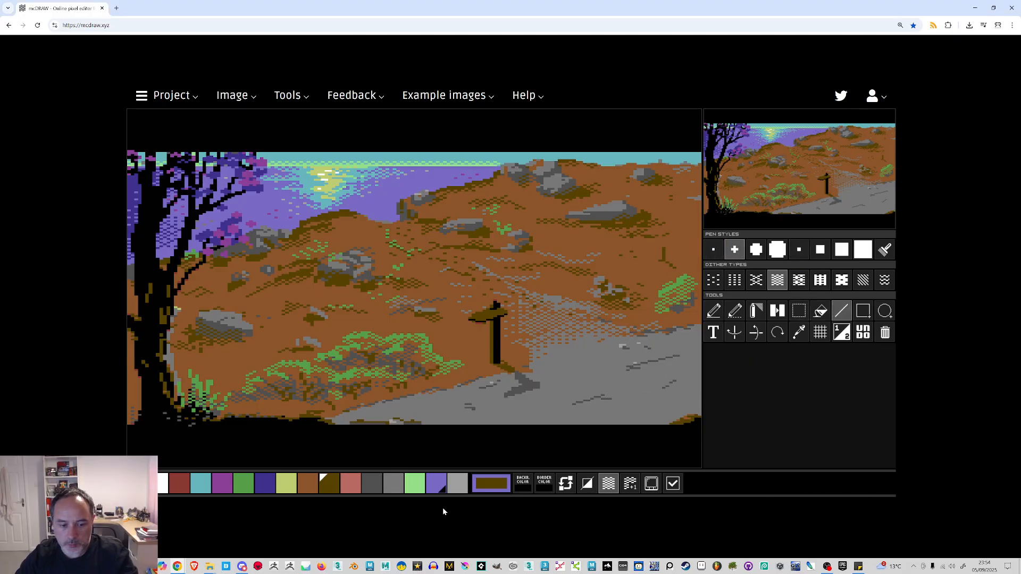
left_click(457, 483)
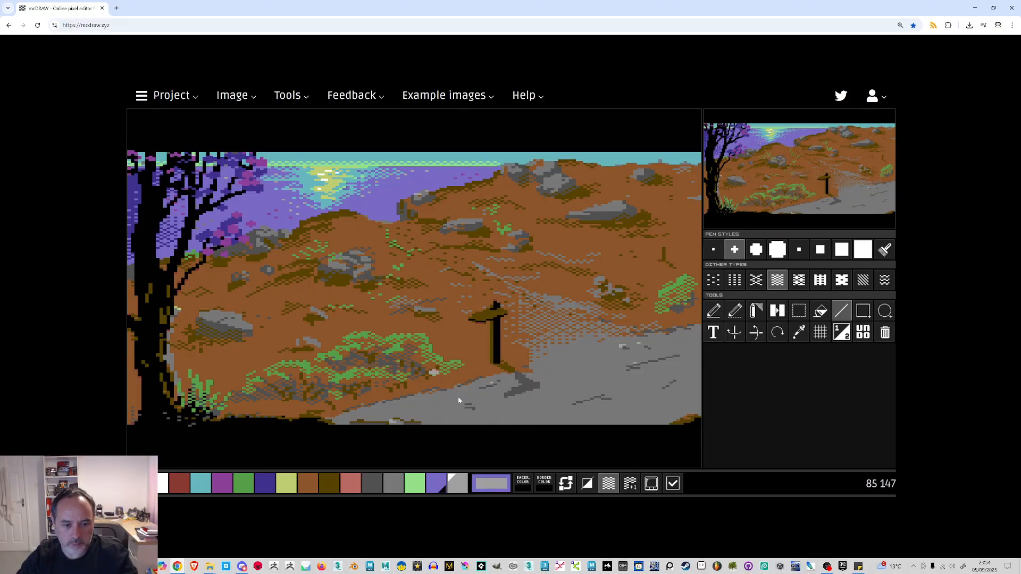
left_click_drag(448, 423, 479, 421)
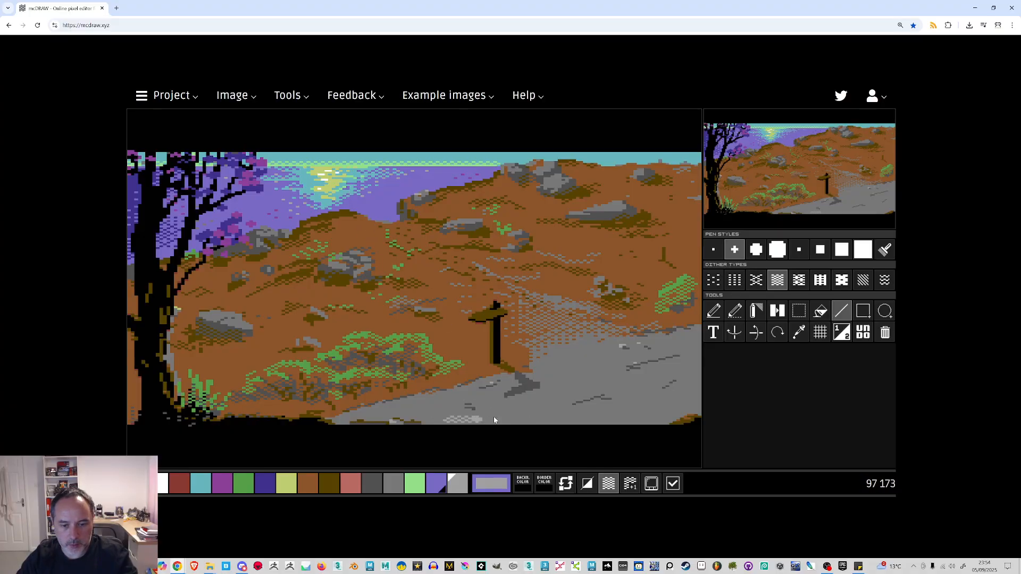
Spread the light grey dither freehand over the lower path beneath the signpost's shadow, using progressively sparser patterns
left_click(713, 312)
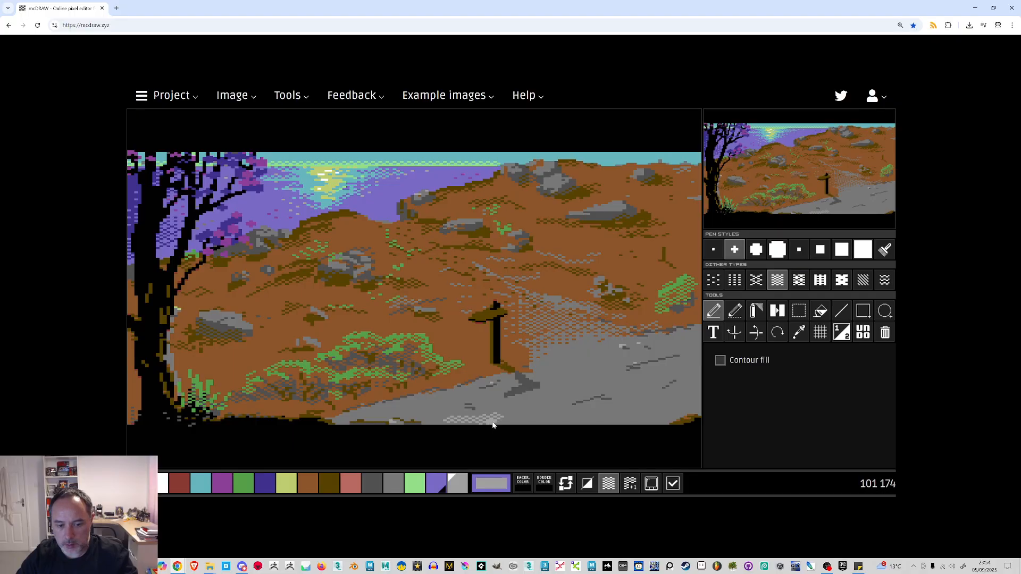
left_click(758, 282)
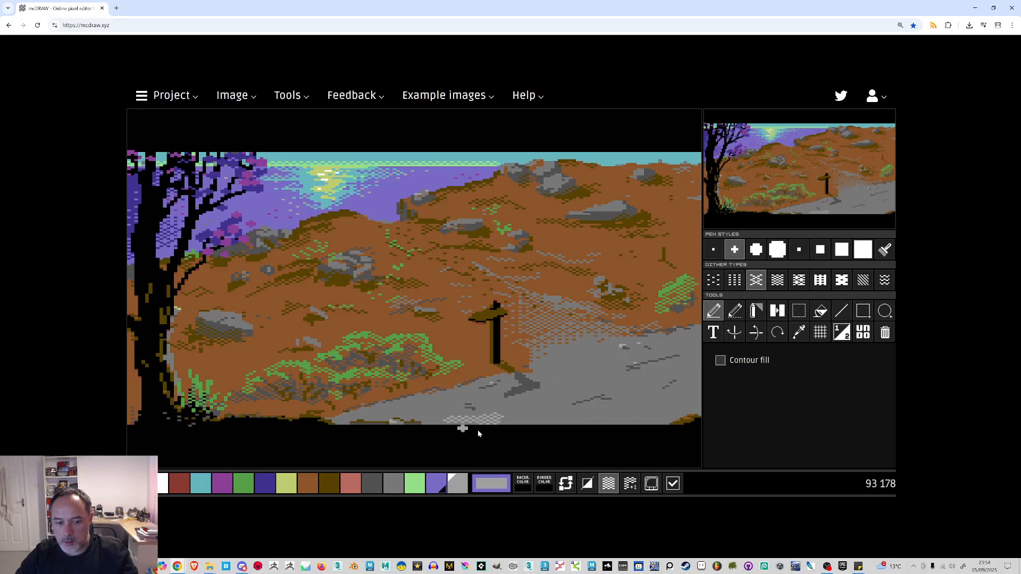
mouse_move(491, 413)
left_mouse_down()
mouse_move(445, 423)
mouse_move(508, 424)
mouse_move(544, 412)
mouse_move(548, 394)
mouse_move(523, 422)
mouse_move(486, 407)
mouse_move(415, 418)
left_mouse_up()
left_click(734, 280)
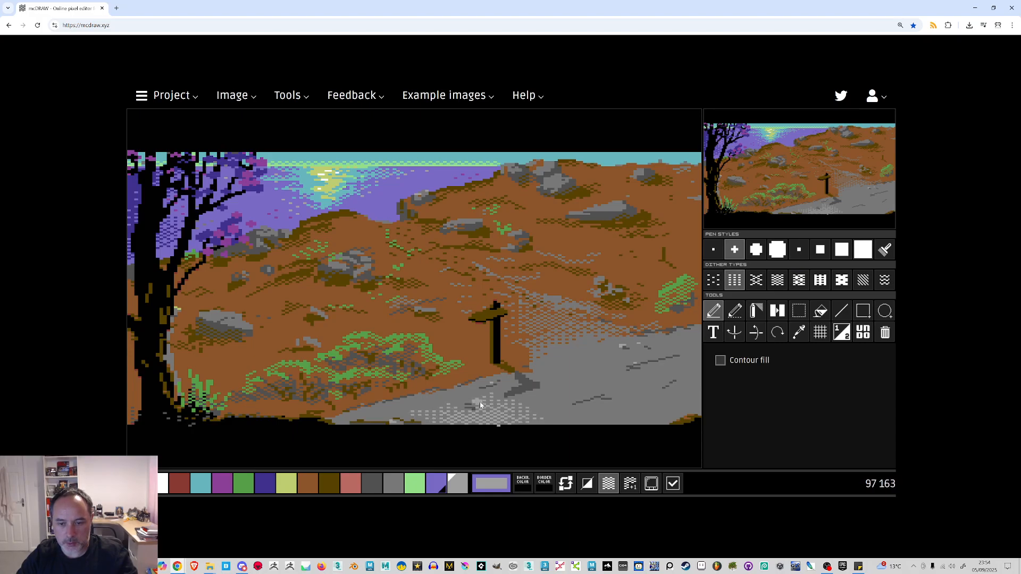
left_click(711, 283)
mouse_move(474, 397)
left_mouse_down()
mouse_move(524, 406)
mouse_move(532, 420)
left_mouse_up()
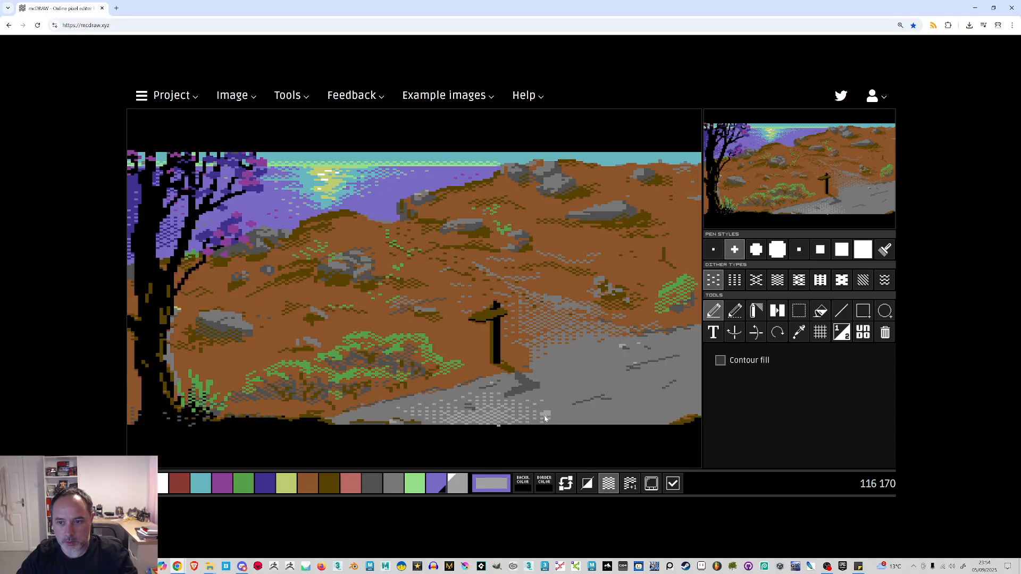
Paint sparse light grey dither on the path to the right of the signpost's shadow and down towards its bottom edge
left_click_drag(568, 394, 584, 390)
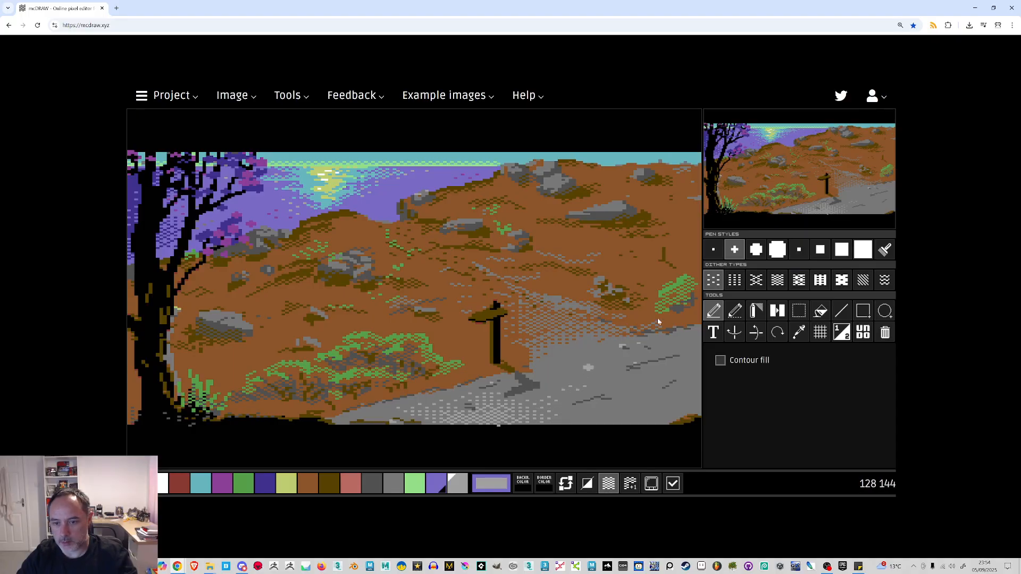
left_click(731, 281)
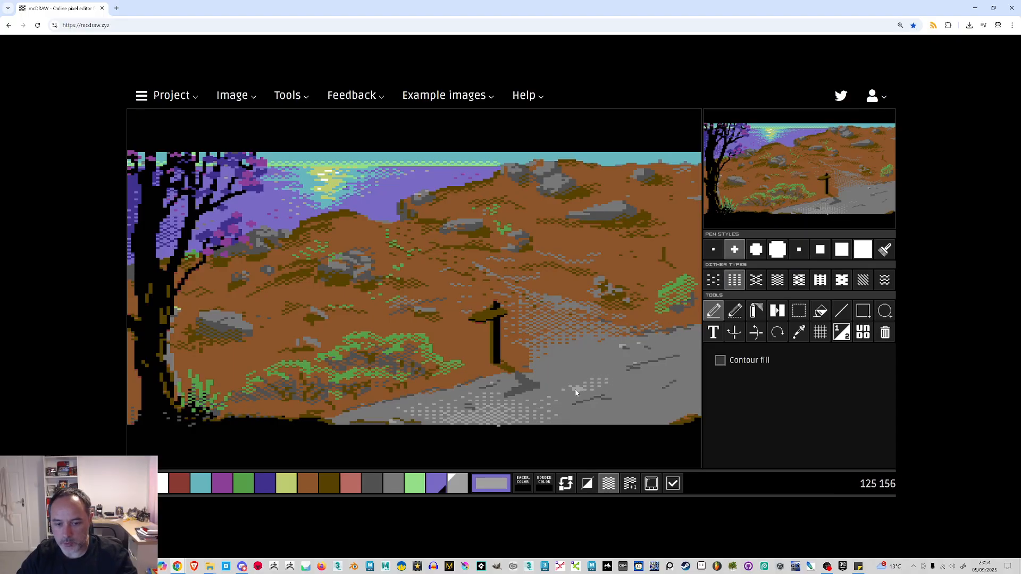
left_click(713, 281)
mouse_move(620, 385)
left_mouse_down()
mouse_move(574, 388)
mouse_move(626, 387)
mouse_move(637, 408)
mouse_move(591, 416)
left_mouse_up()
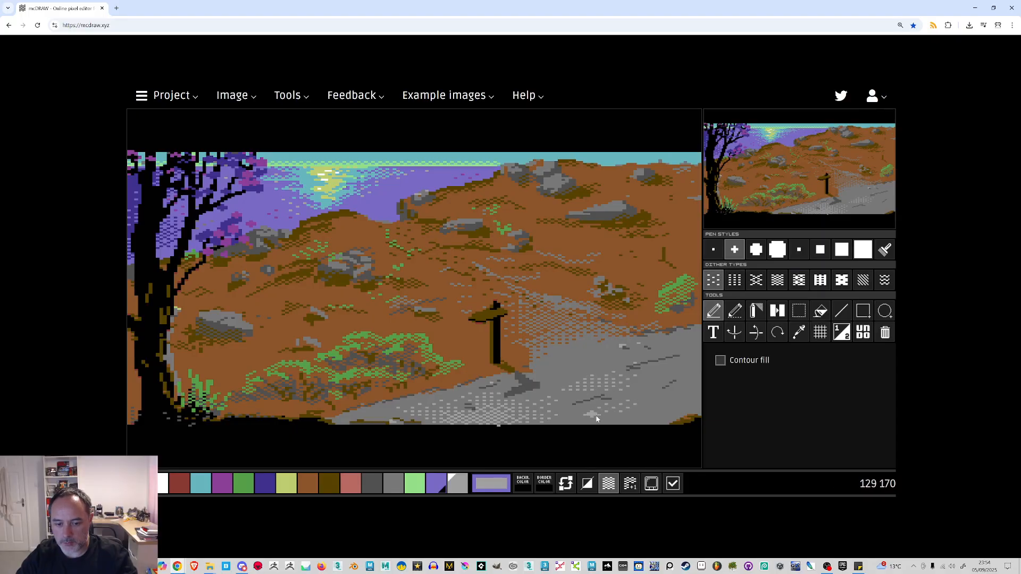
Add denser light grey dither near the path's lower right end, beside the dark brown mound
left_click(734, 280)
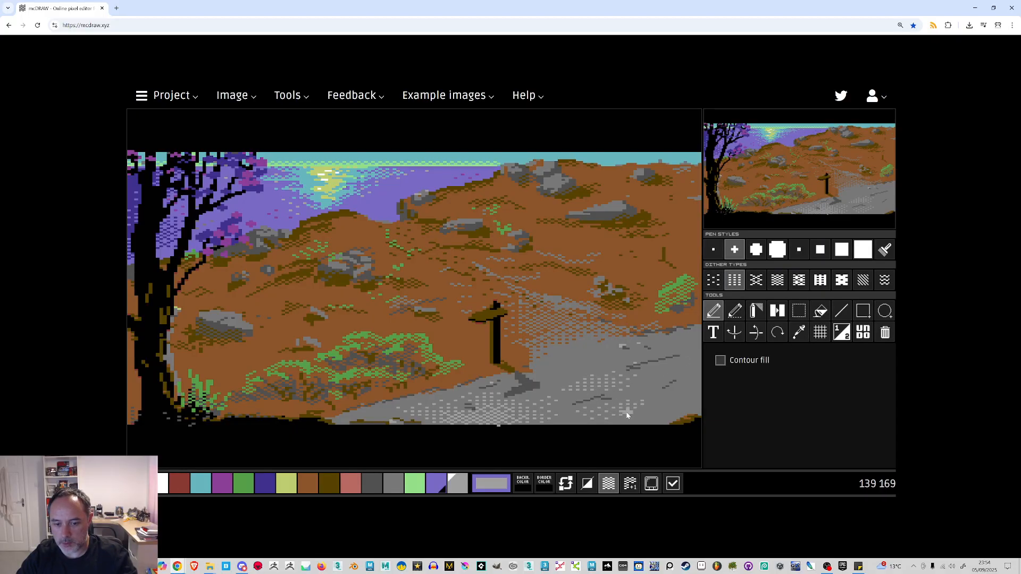
left_click(755, 280)
mouse_move(635, 414)
left_mouse_down()
mouse_move(674, 401)
mouse_move(636, 416)
mouse_move(656, 414)
left_mouse_up()
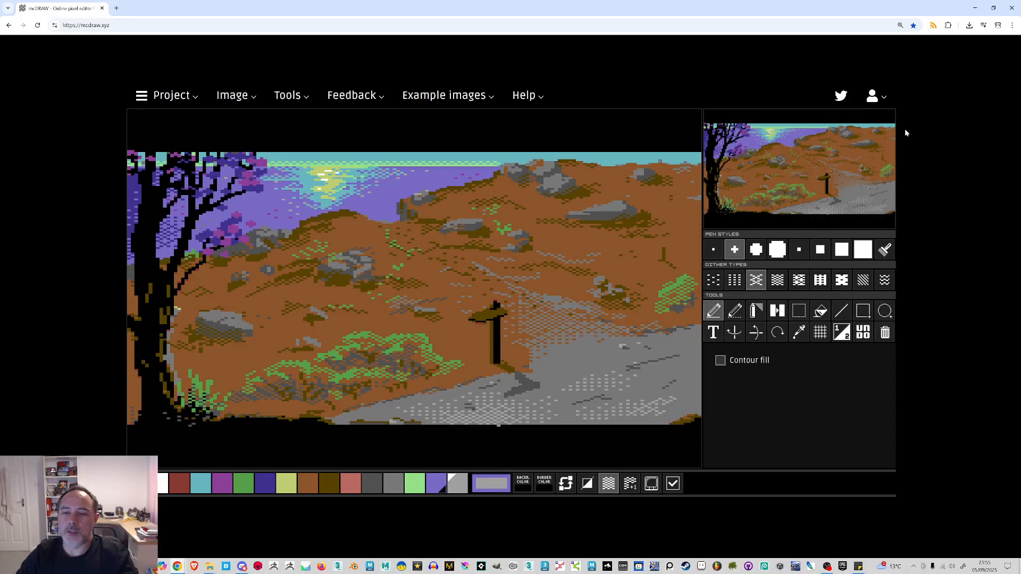
Dither purple streaks over the middle of the left hillside and scatter sparse red dither patches across its left and right slopes
left_click(375, 483)
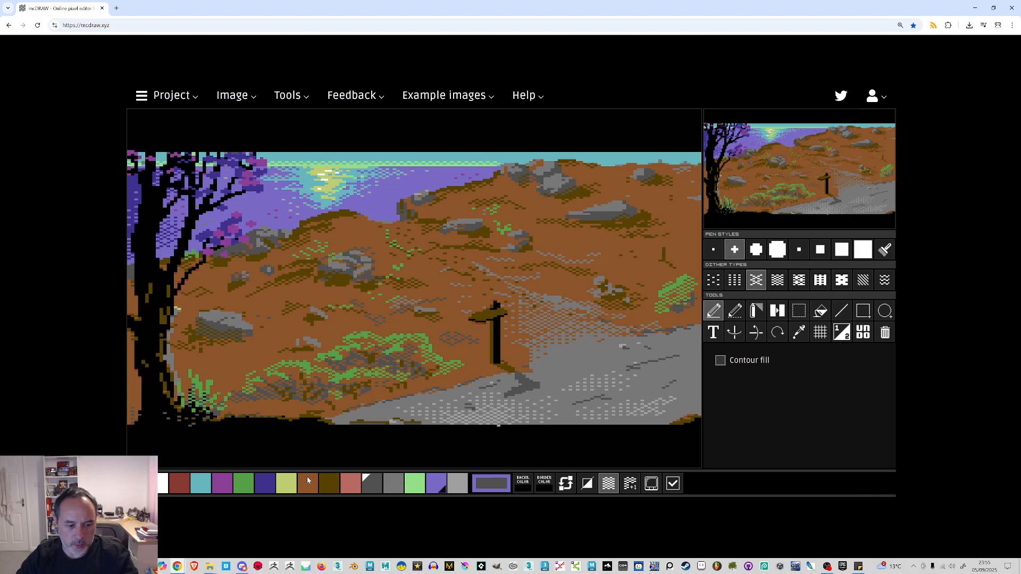
left_click(219, 484)
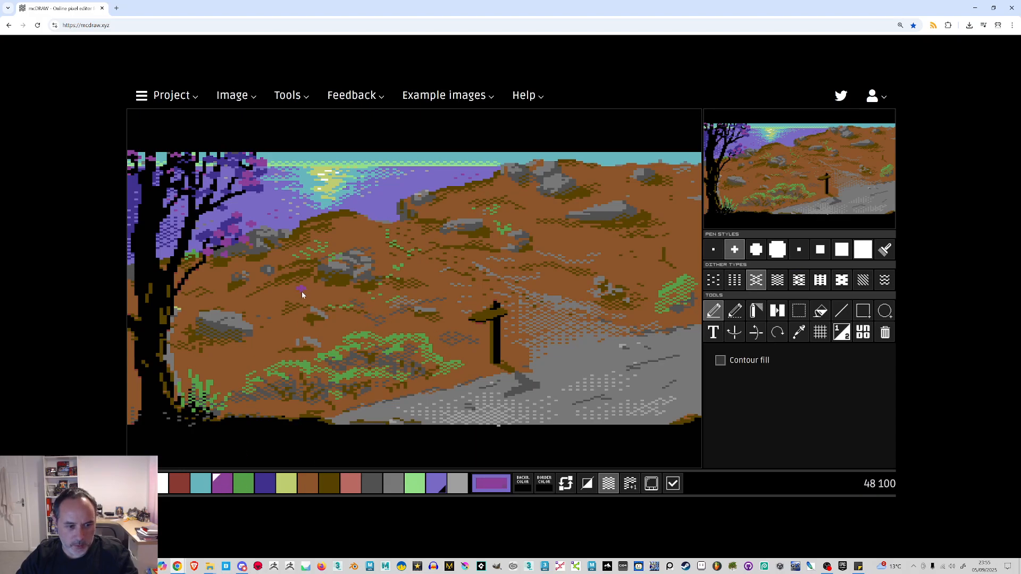
left_click_drag(276, 324, 285, 330)
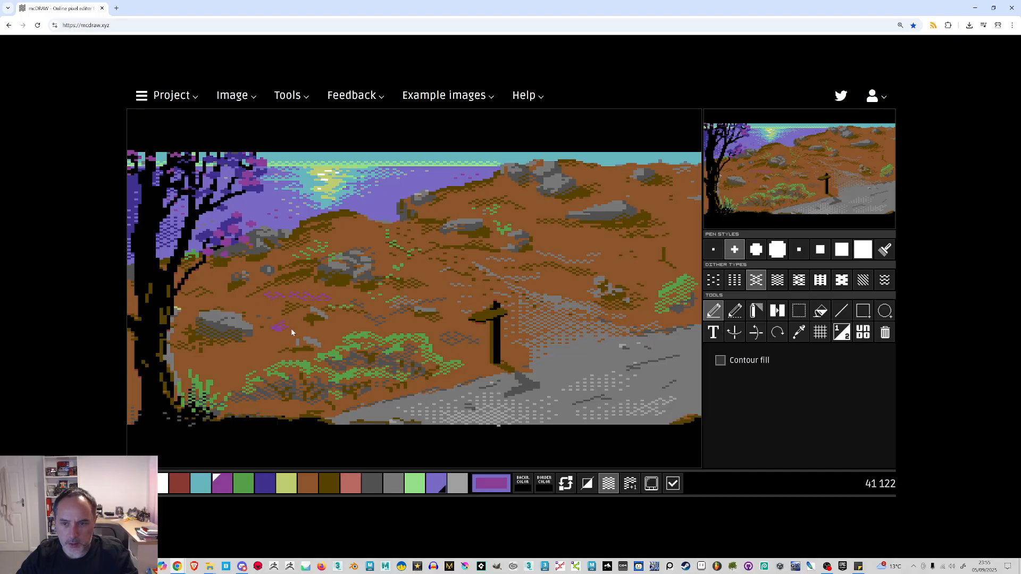
left_click(180, 484)
left_click(283, 325)
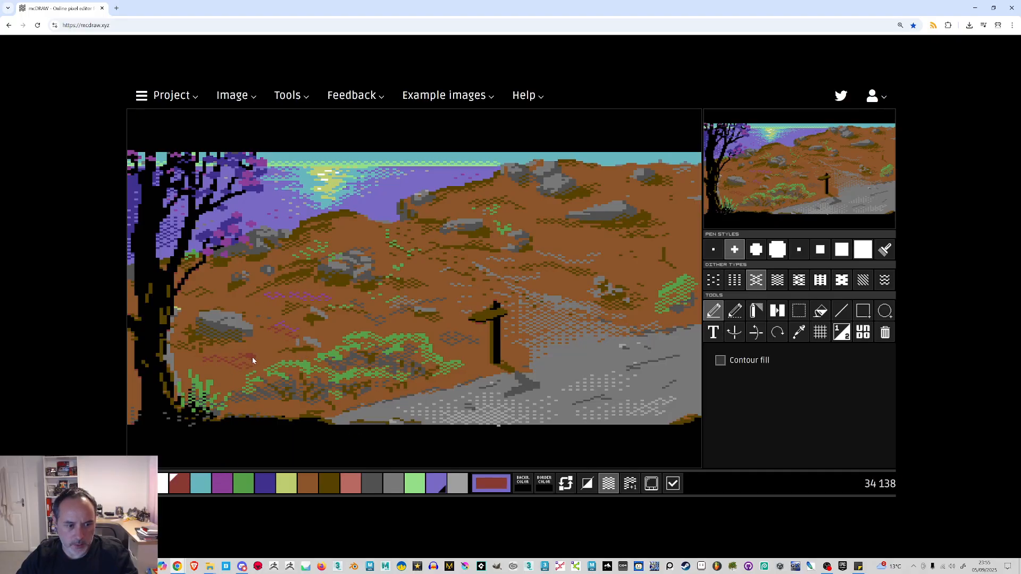
left_click_drag(241, 297, 273, 297)
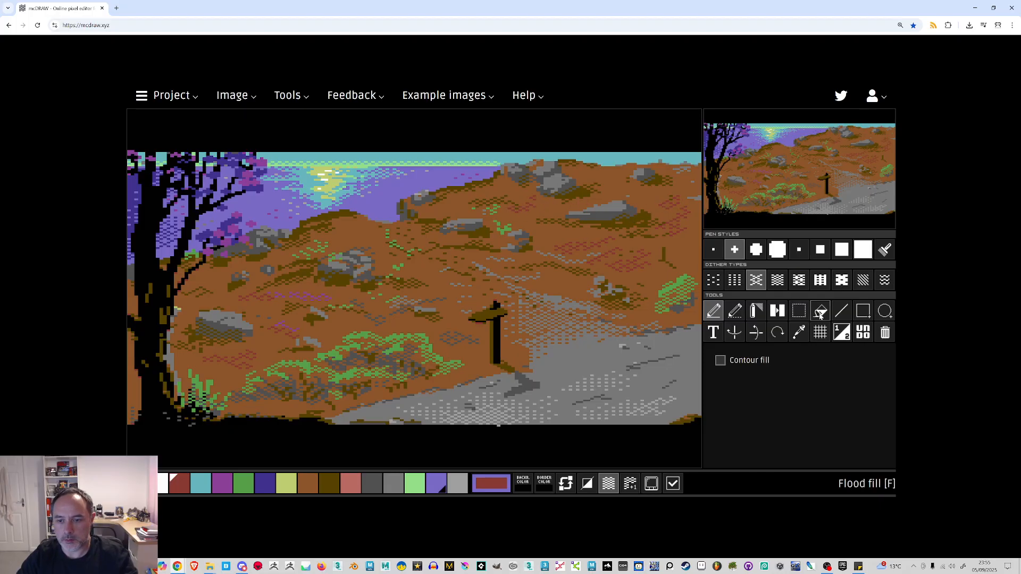
Switch to a denser dither pattern and add mid grey and dark grey dithered shading around the hillside rocks
left_click(799, 280)
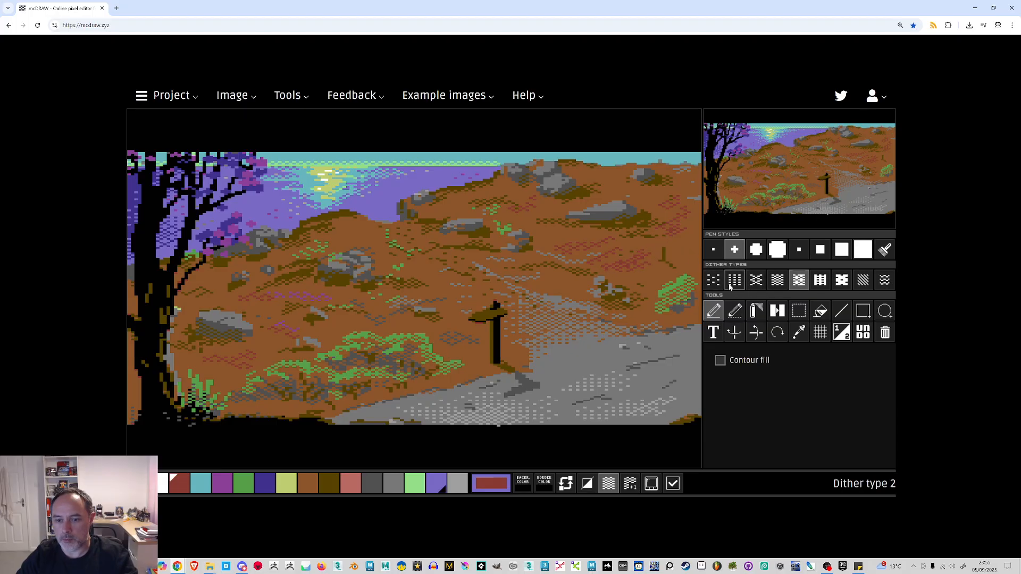
left_click(776, 280)
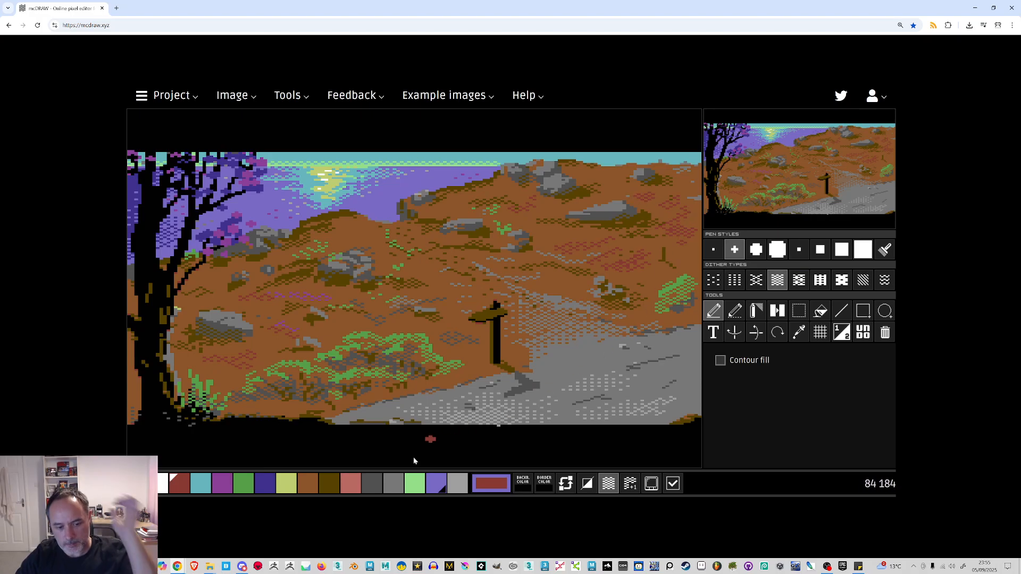
left_click(393, 484)
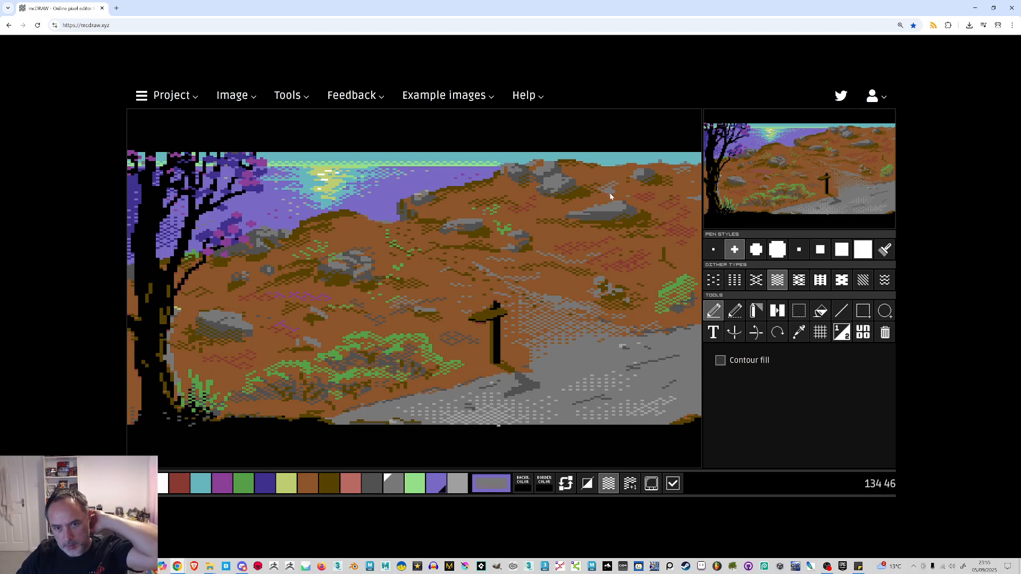
left_click(373, 483)
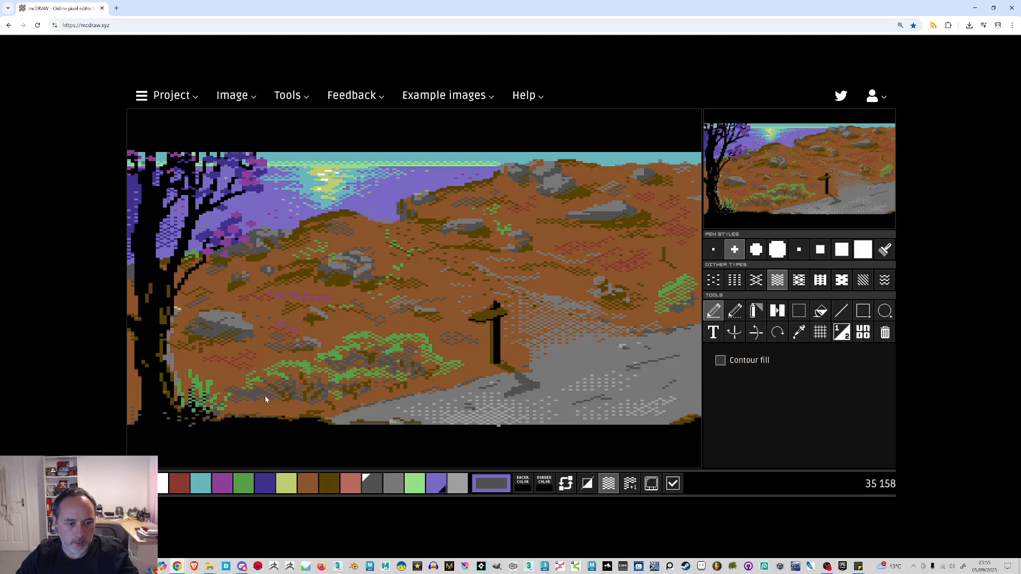
Draw black twigs along the lower-left foreground edge and black cracks on the signpost's arm with the single-pixel Line tool, dithering off
left_click(137, 484)
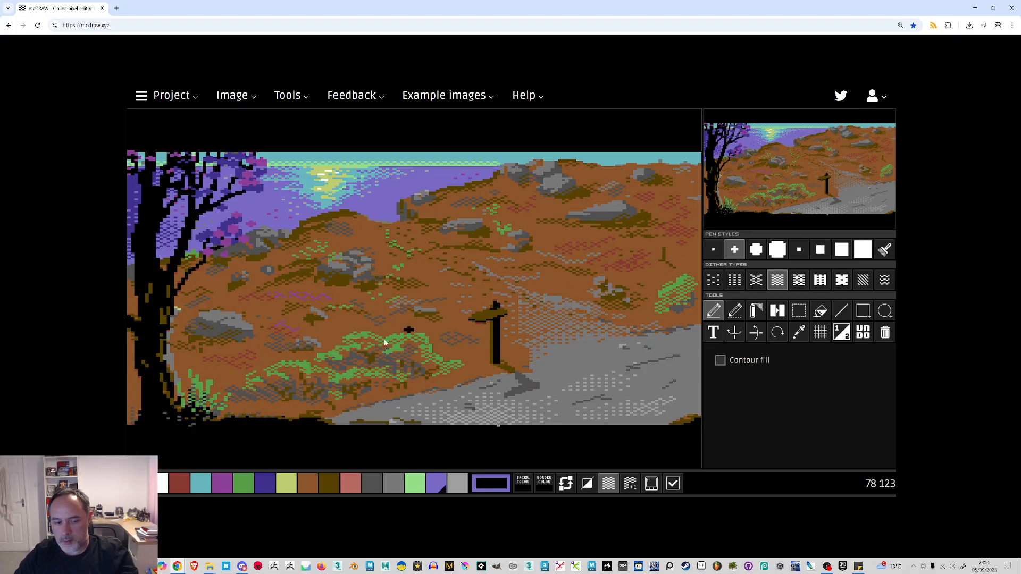
left_click_drag(290, 412, 298, 417)
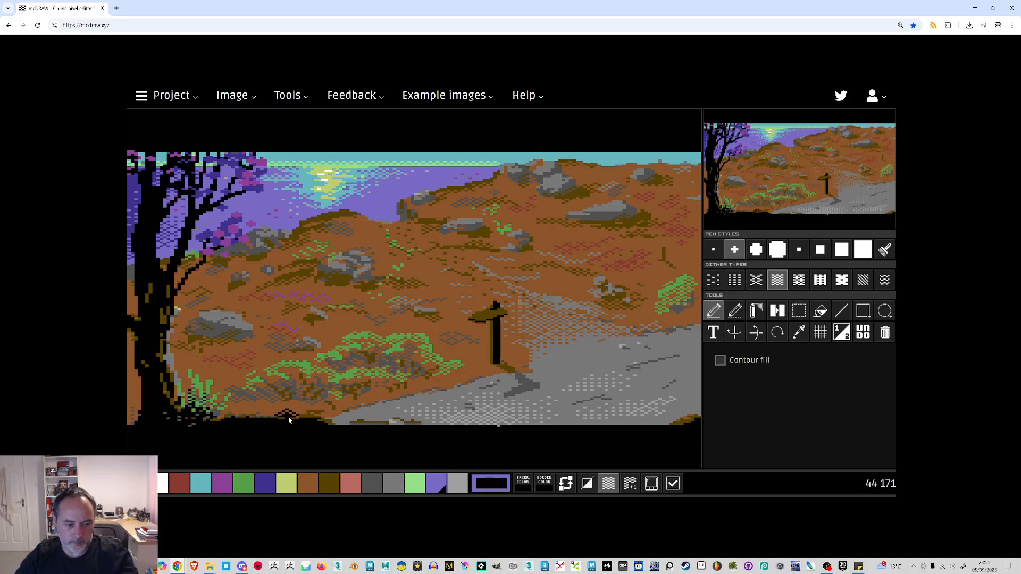
left_click(841, 310)
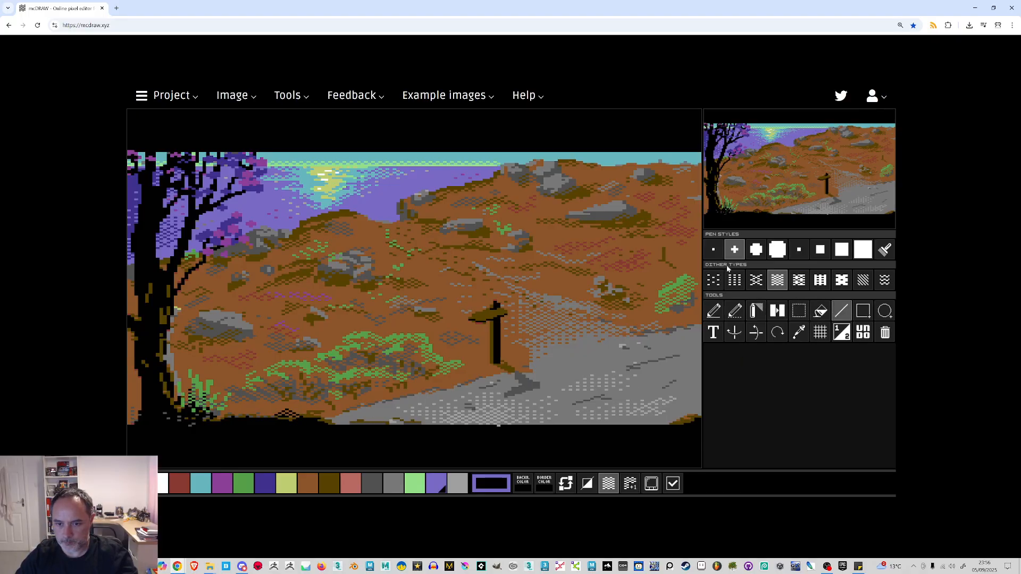
left_click(608, 483)
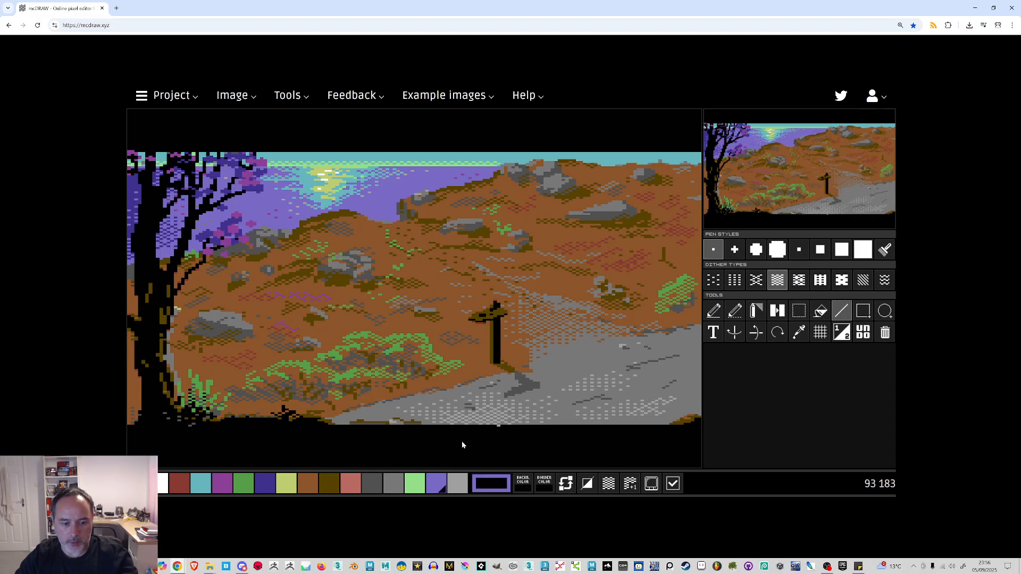
Draw short light green and cyan ripple lines on the sea to the right of the sun's reflection
left_click(400, 478)
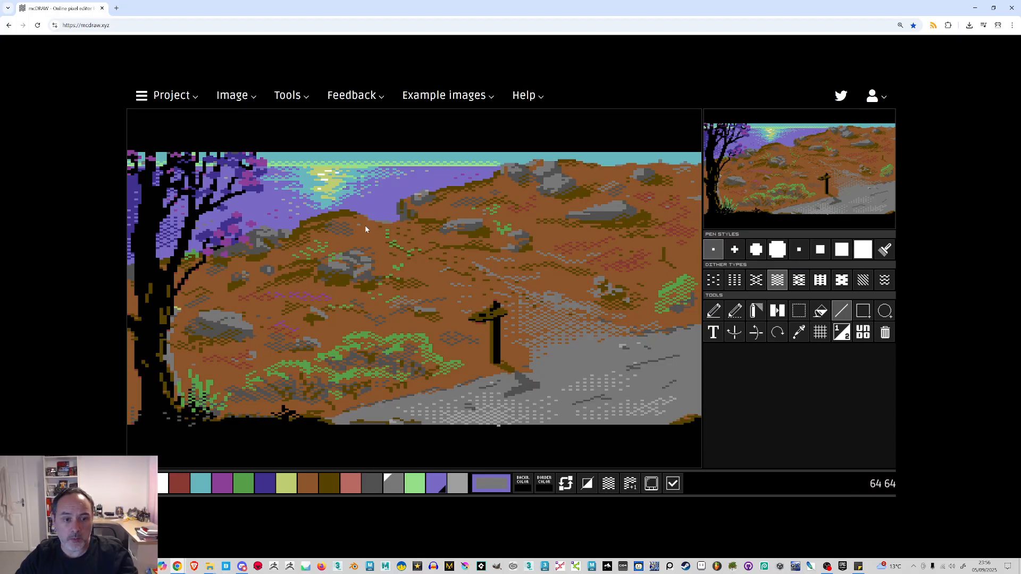
left_click(410, 481)
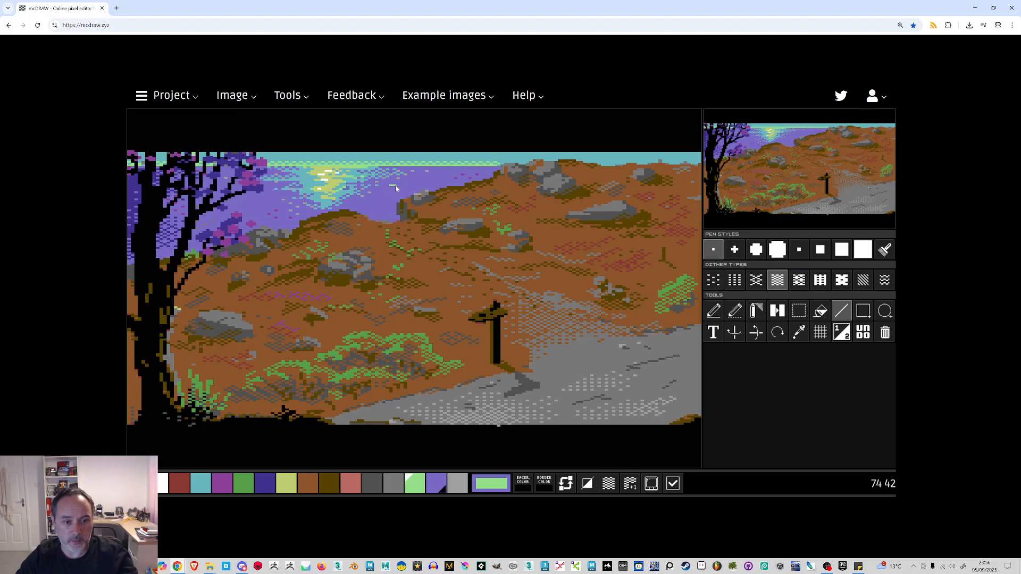
left_click(201, 483)
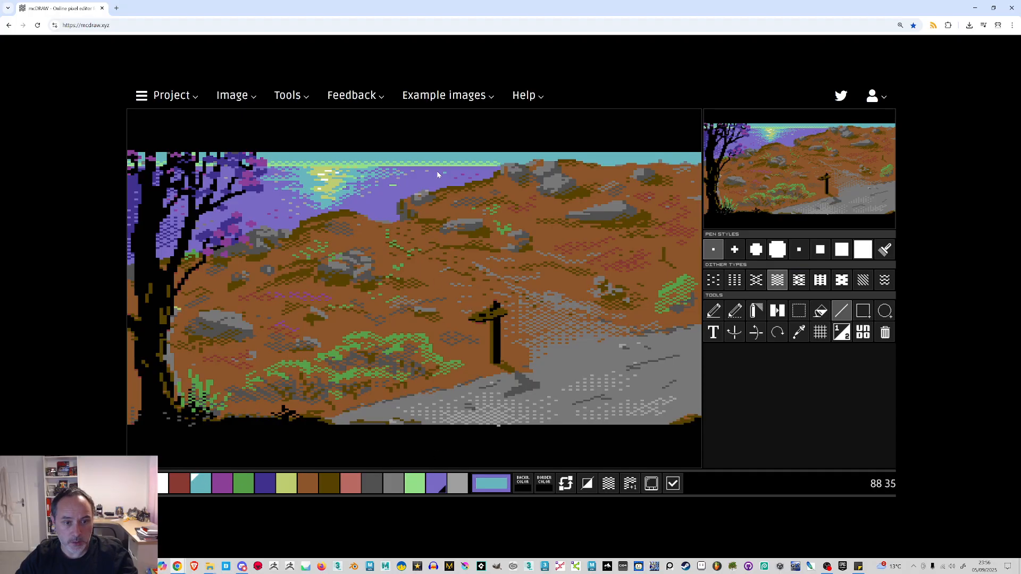
key("y")
Capture small ripple pieces of the sea as custom brushes and stamp them across the water on both sides of the reflection
left_click_drag(390, 180, 403, 193)
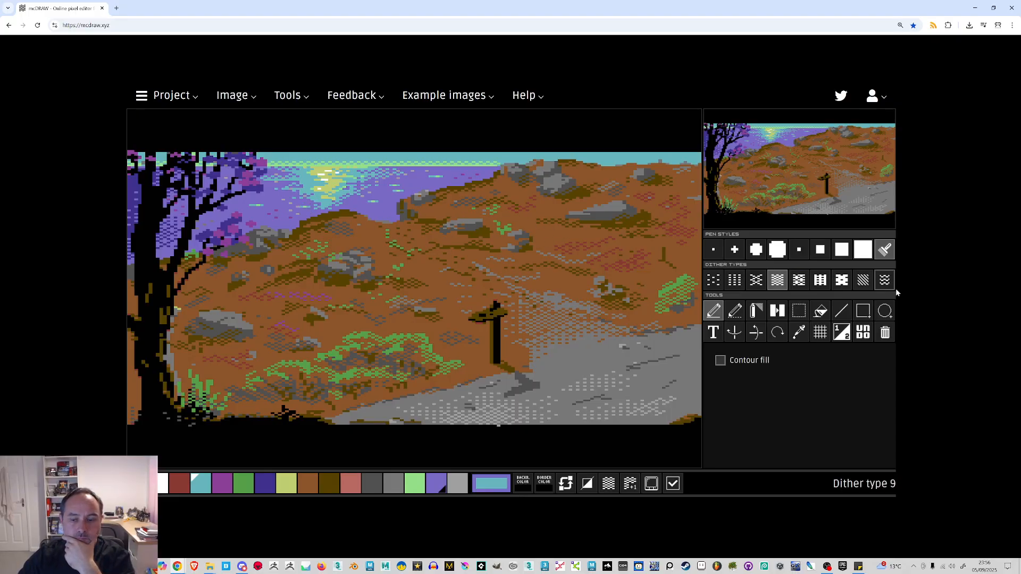
left_click(799, 311)
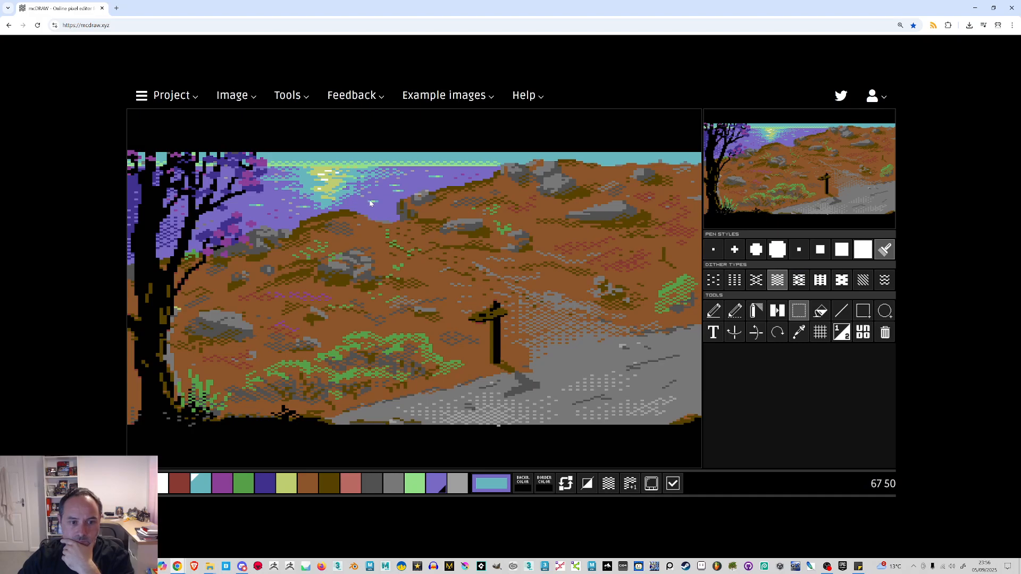
left_click_drag(370, 200, 376, 202)
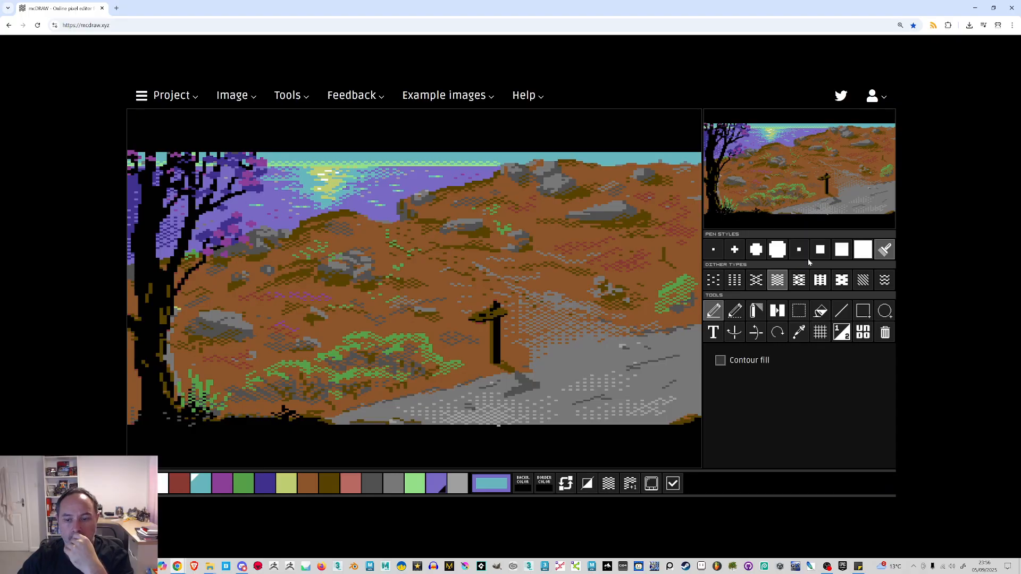
left_click(799, 311)
left_click_drag(369, 200, 375, 201)
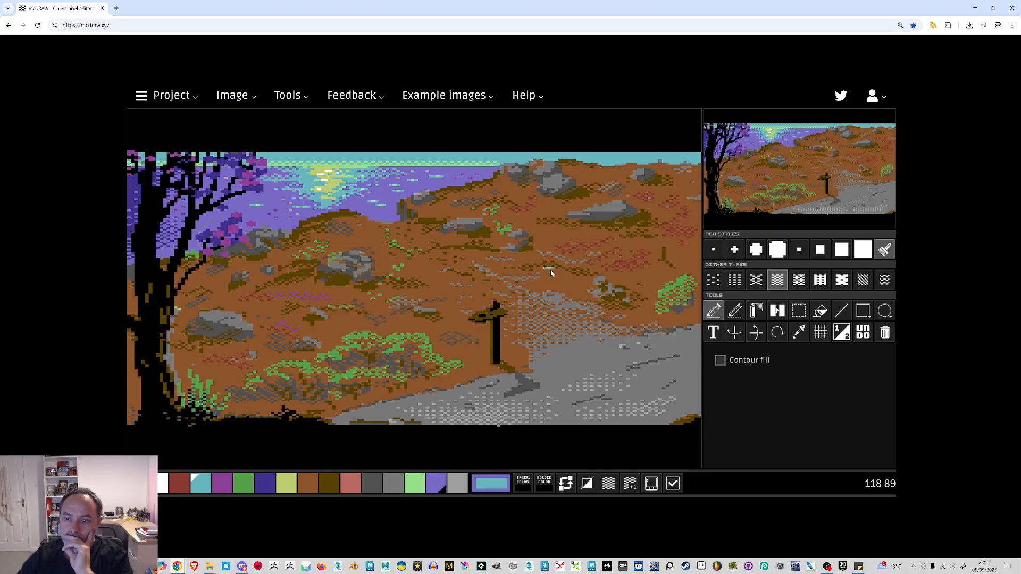
Add dark brown single-pixel lines and dark blue dithered shading to the base of the shrub at the right edge
left_click(713, 250)
left_click(328, 478)
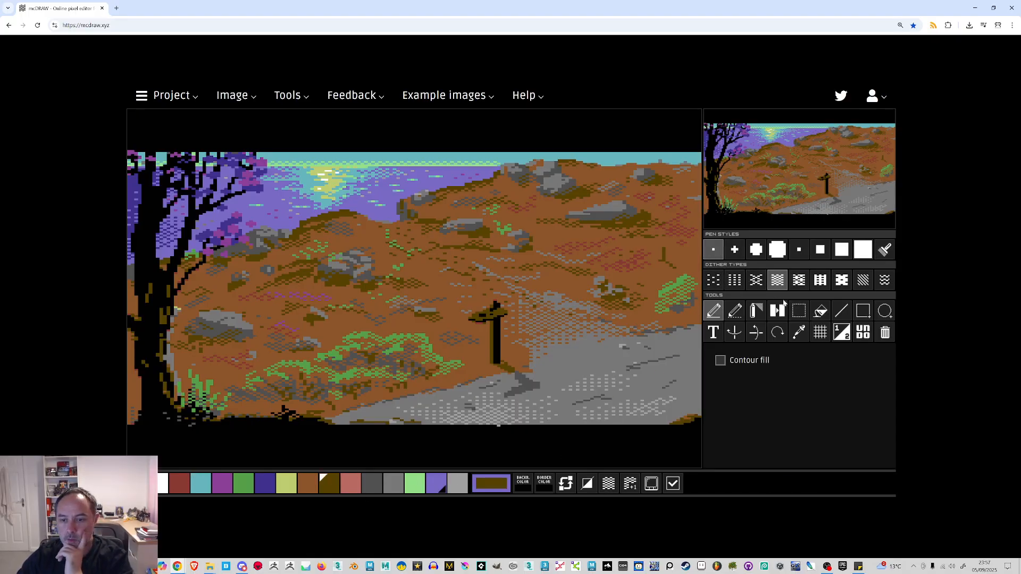
left_click(841, 310)
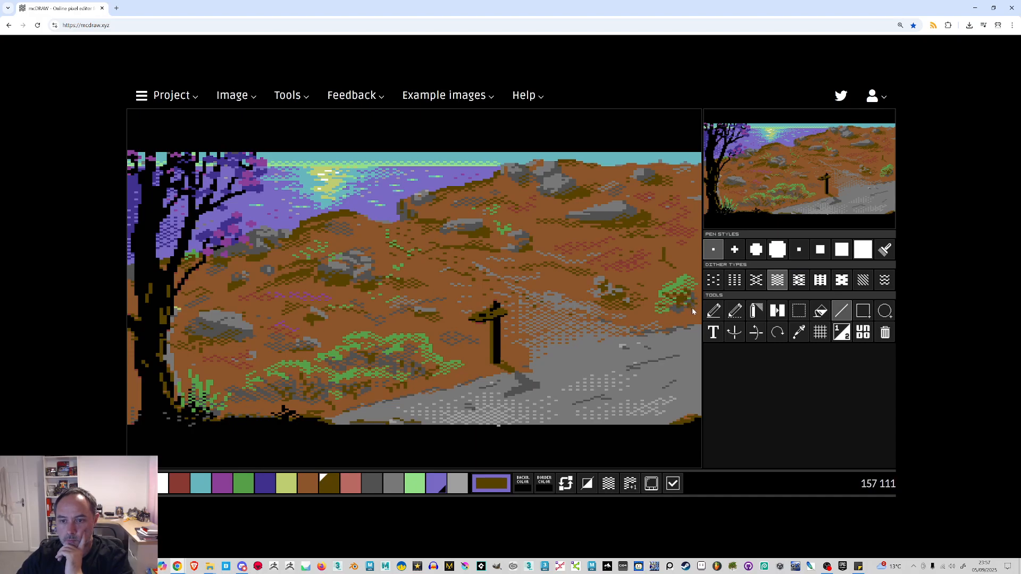
left_click(266, 481)
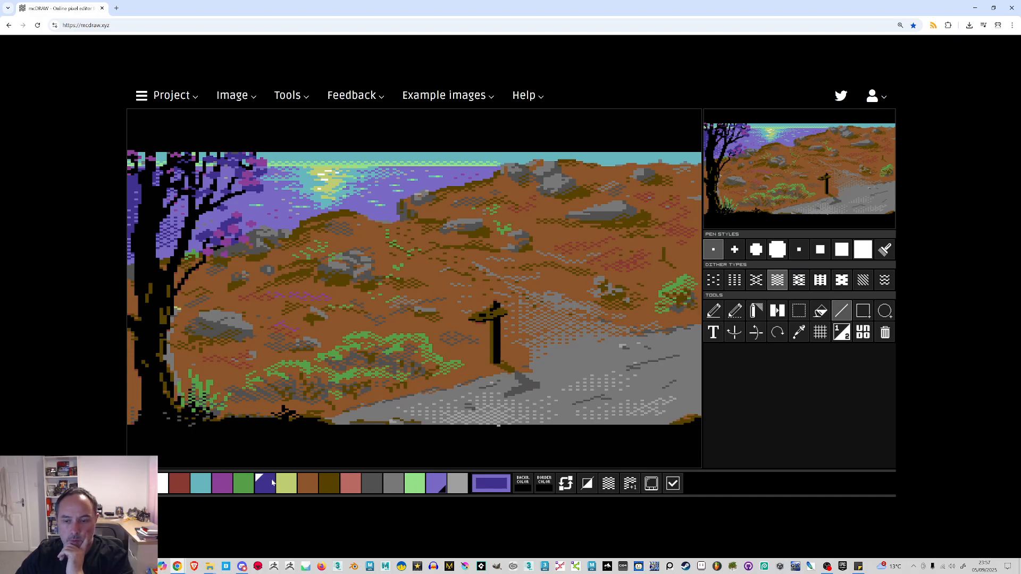
left_click(609, 483)
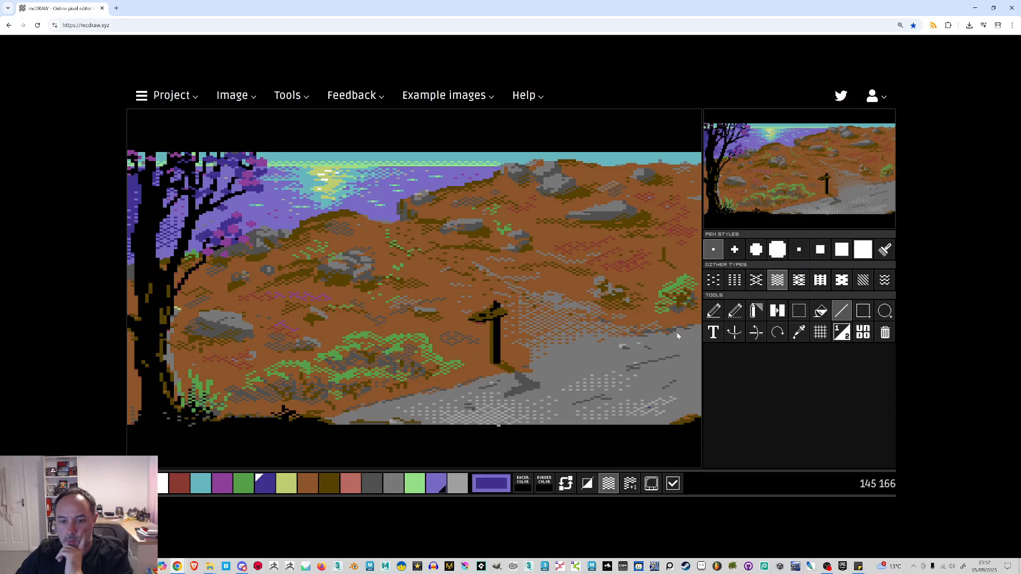
left_click_drag(669, 313, 693, 312)
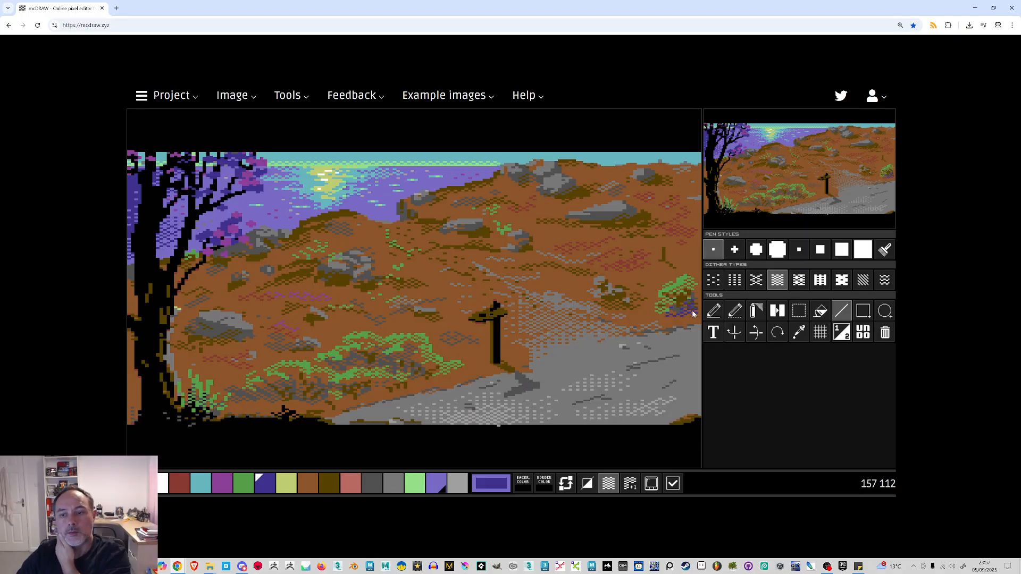
Dither light violet-blue with the cross-shaped pen beneath the green outlines of the central shrubs and the right-edge shrub
left_click(372, 482)
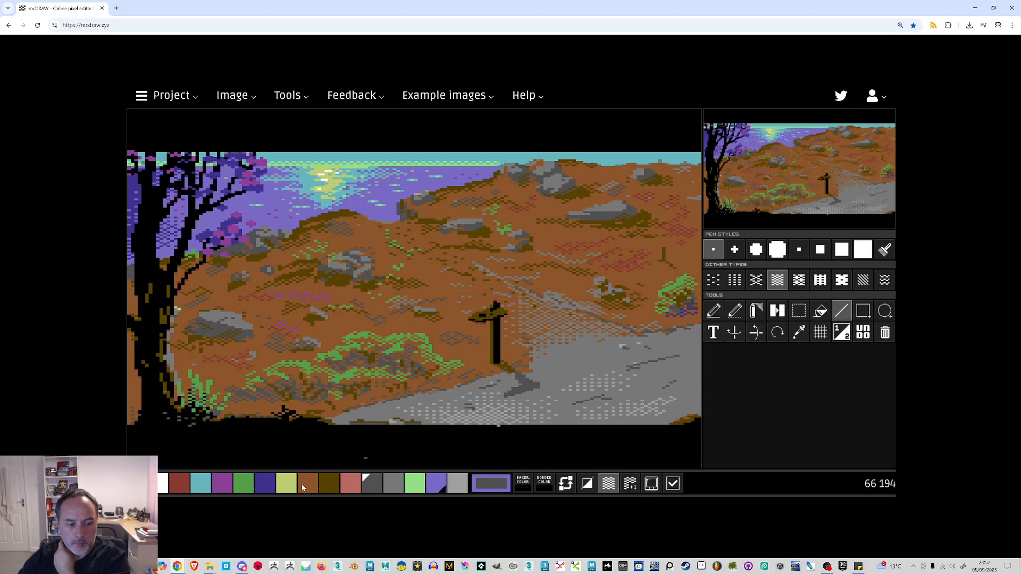
left_click(243, 492)
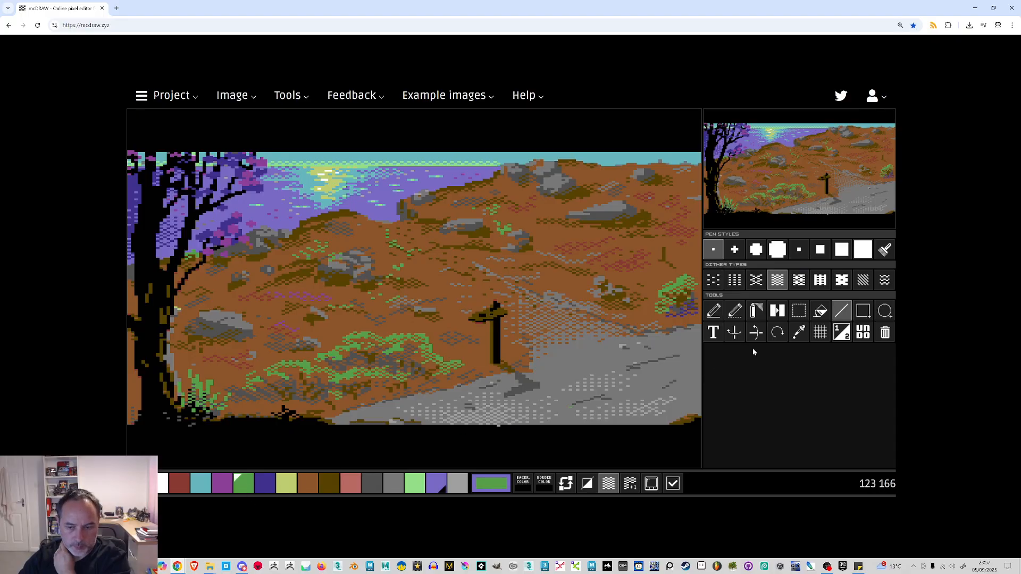
left_click(734, 250)
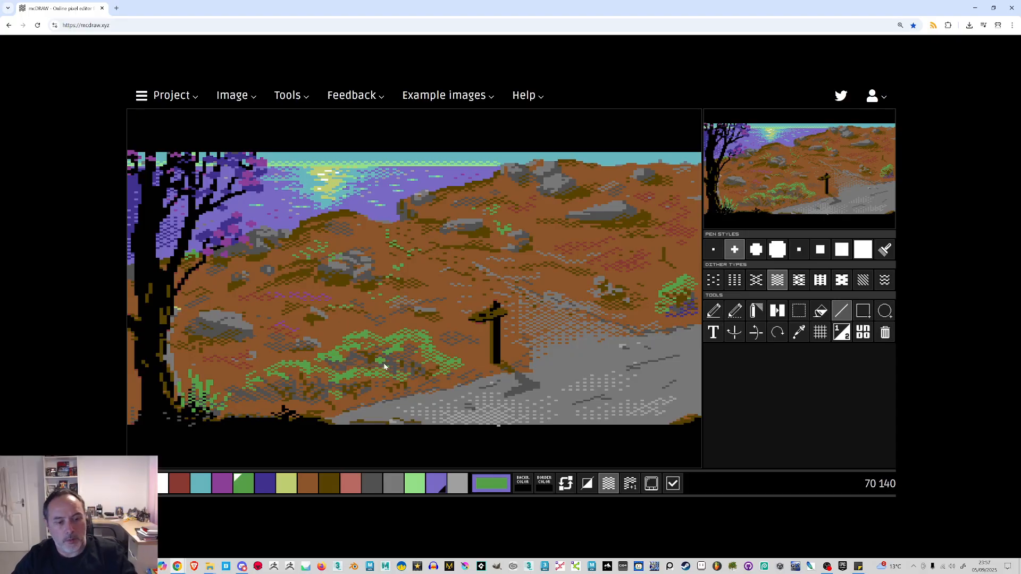
left_click(436, 483)
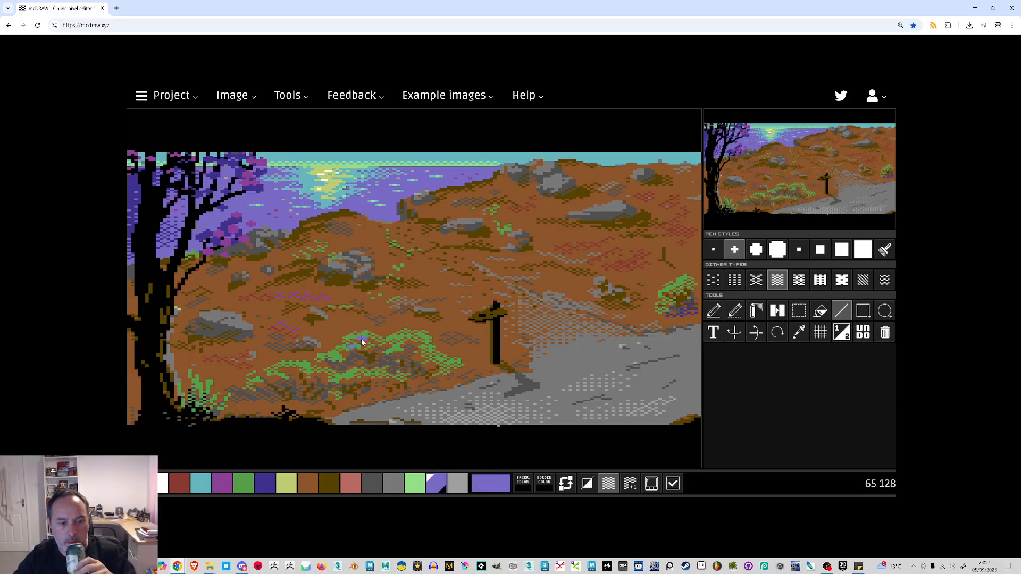
mouse_move(375, 343)
left_mouse_down()
mouse_move(408, 340)
mouse_move(430, 361)
left_mouse_up()
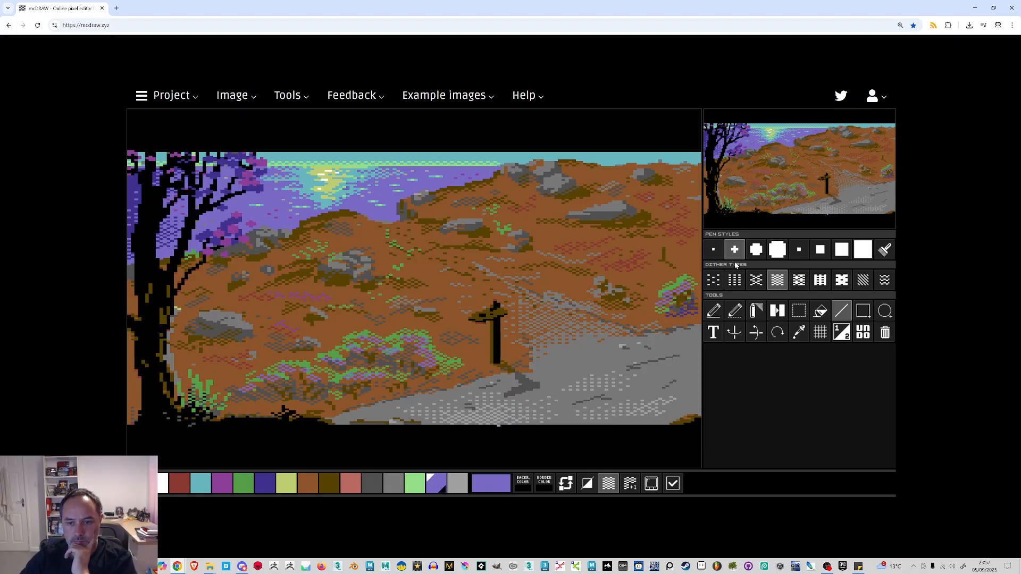
Roughen the picture's outer edges and corners with undithered single-pixel black lines, and pick dark grey as the drawing colour
left_click(713, 250)
key("z")
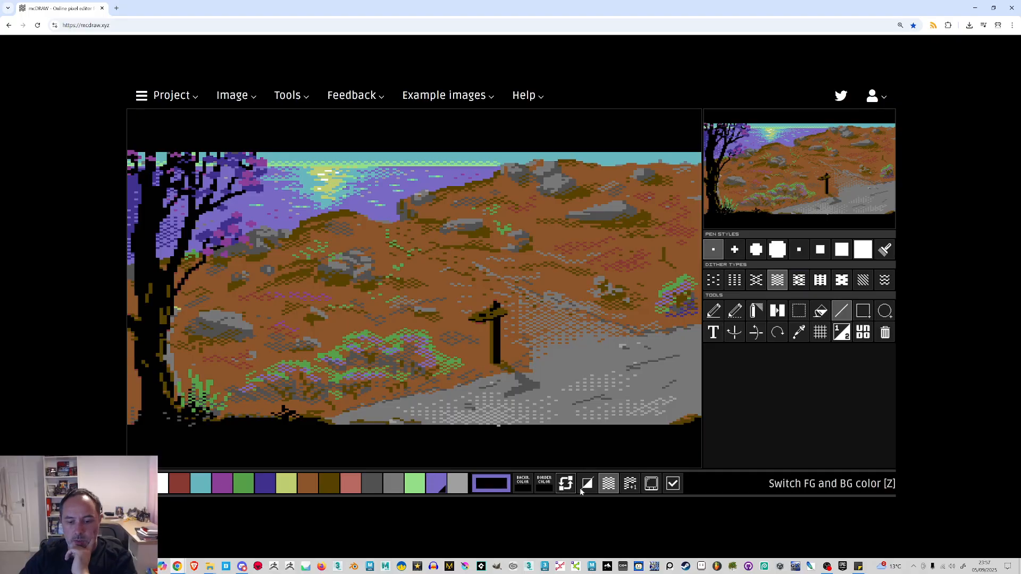
left_click(609, 483)
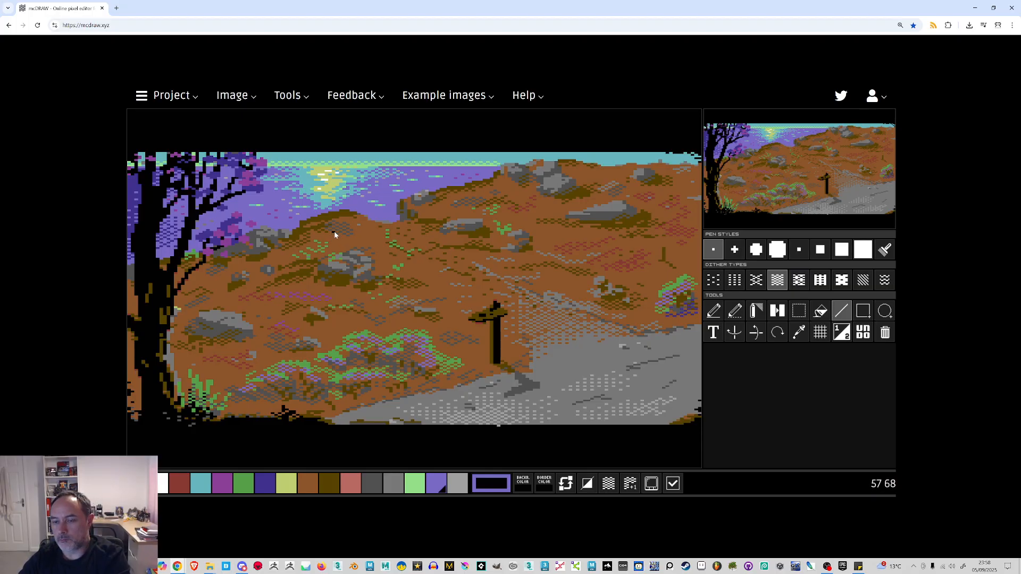
left_click(404, 481)
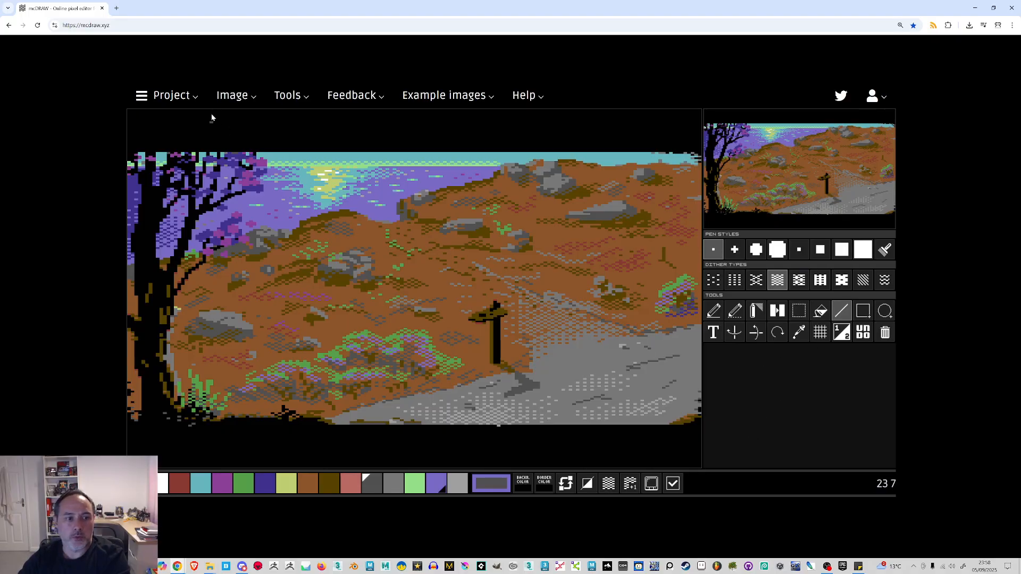
Export the finished landscape as a PNG image
mouse_move(222, 103)
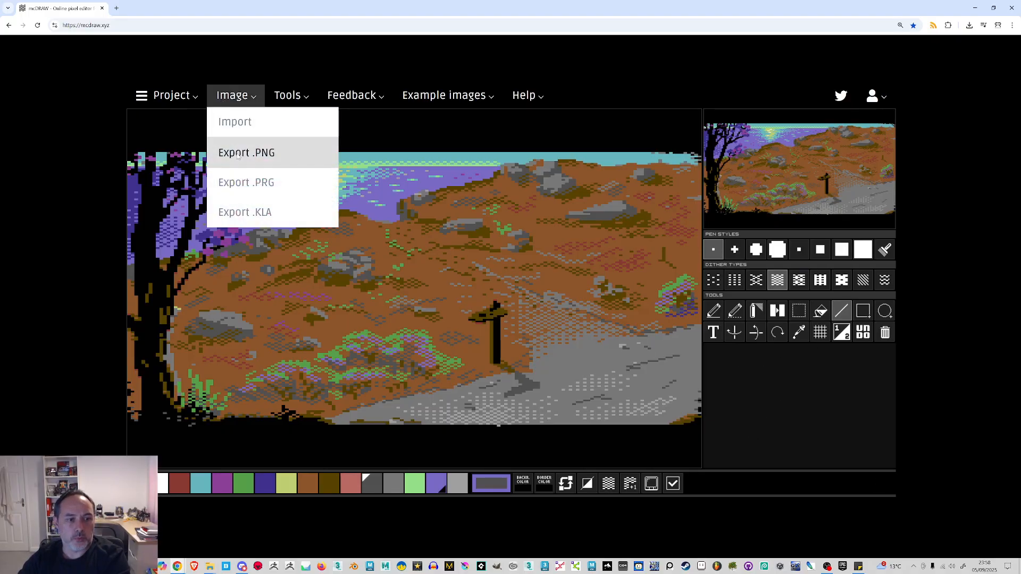
left_click(237, 154)
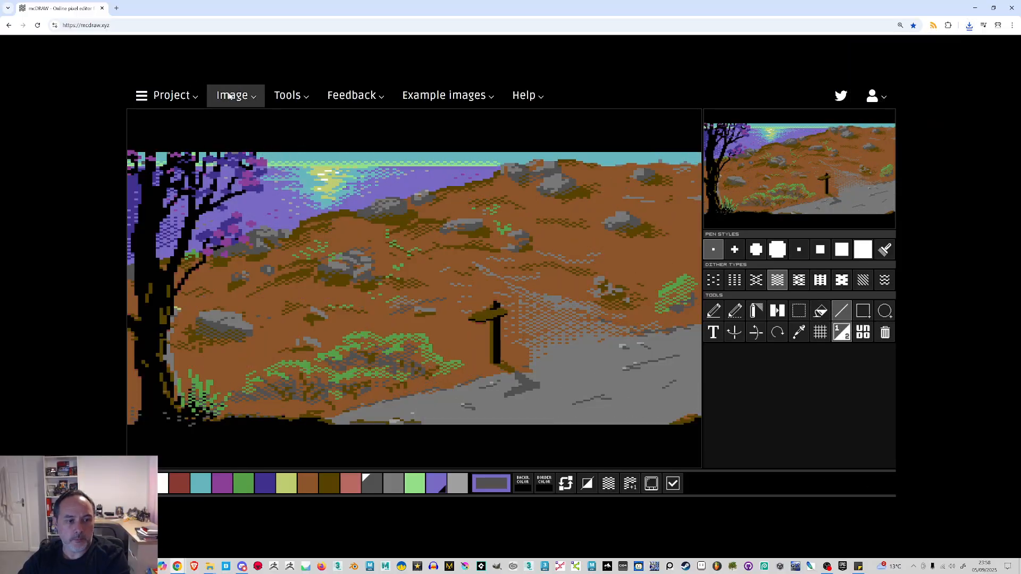
Import the exported landscape PNG from Downloads over the older version on the displayed page, keeping the default import settings
mouse_move(233, 97)
left_click(246, 127)
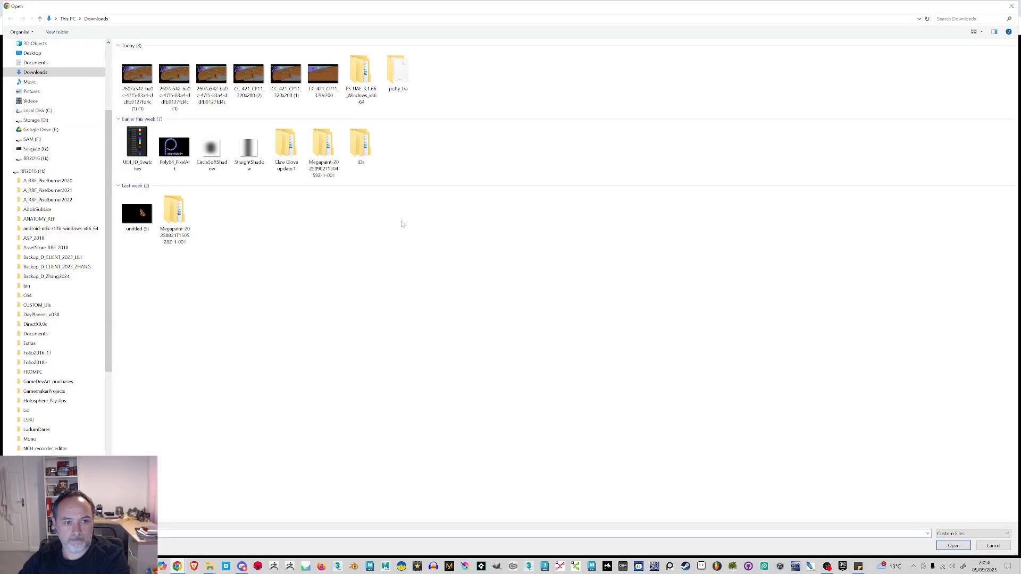
double_click(135, 84)
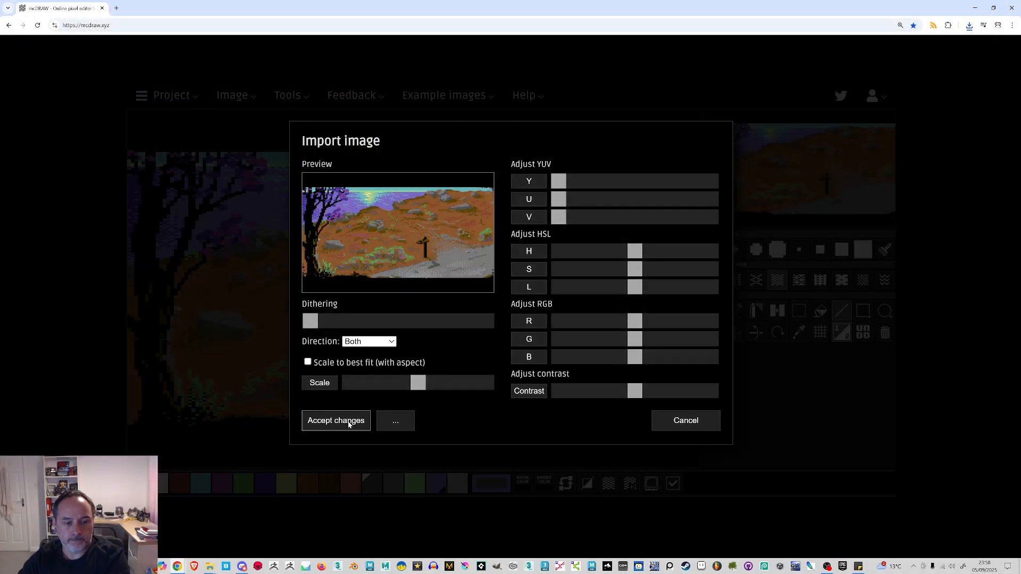
left_click(347, 424)
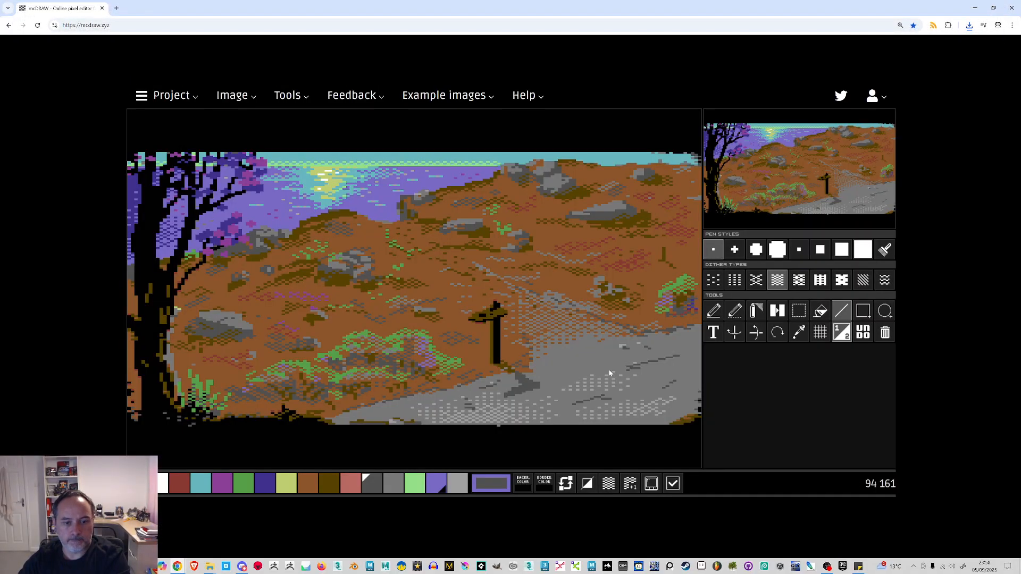
Flip repeatedly between the front and back pages to compare the two versions of the landscape
left_click(842, 335)
left_click(842, 335)
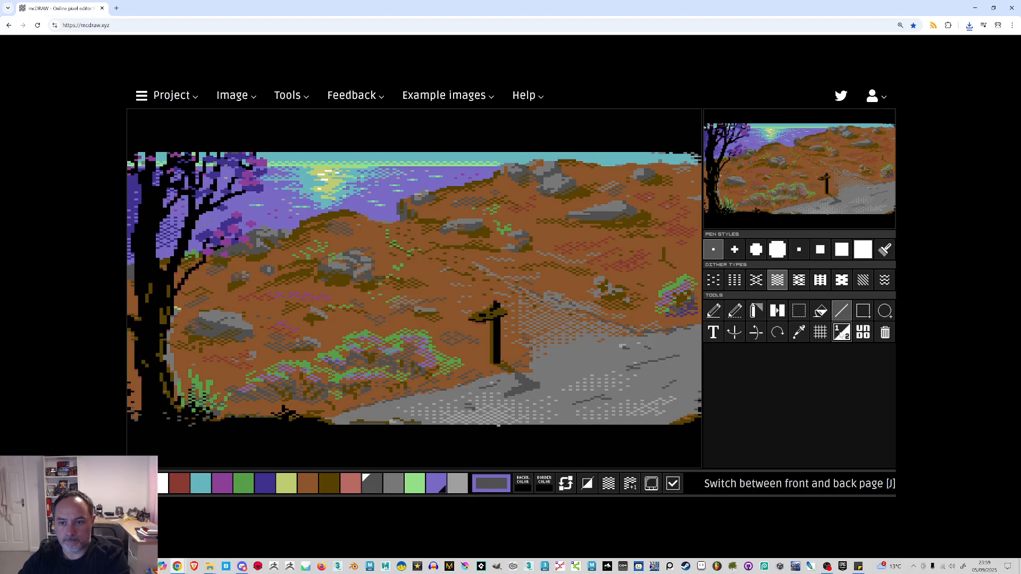
left_click(842, 335)
left_click(842, 335)
left_click(842, 335)
left_click(842, 335)
left_click(842, 335)
left_click(841, 335)
left_click(842, 335)
left_click(842, 335)
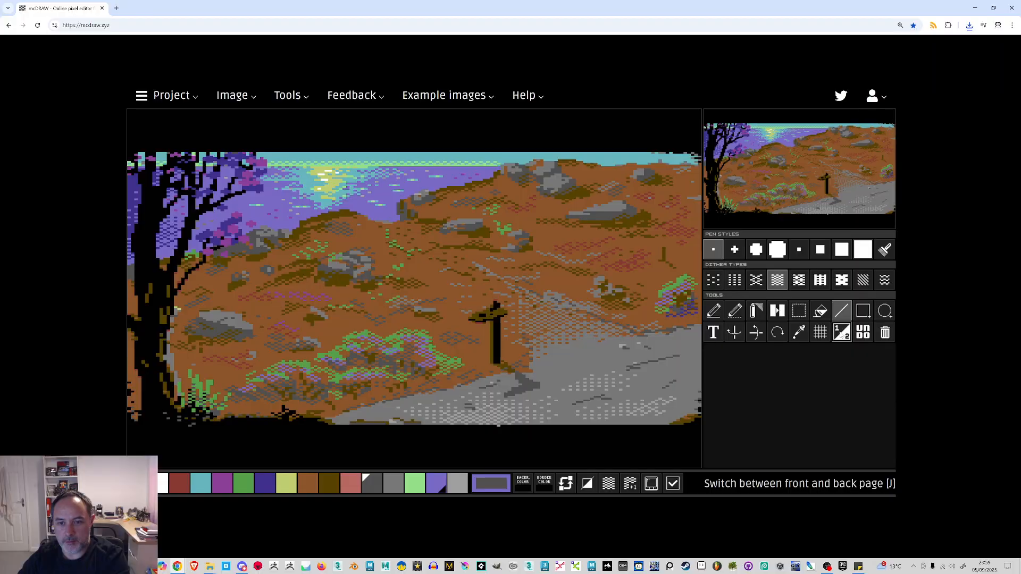
left_click(842, 335)
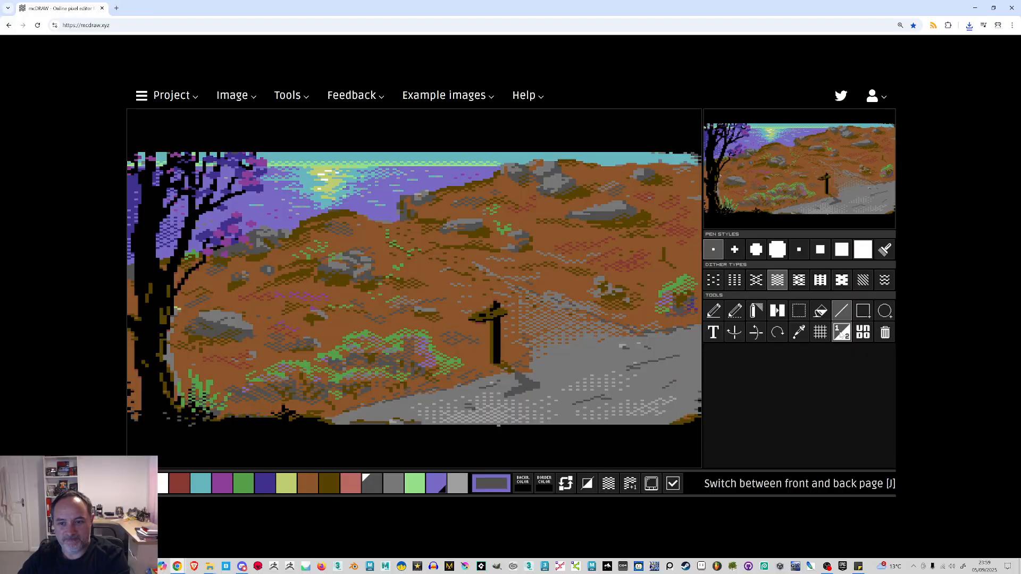
left_click(842, 335)
left_click(842, 335)
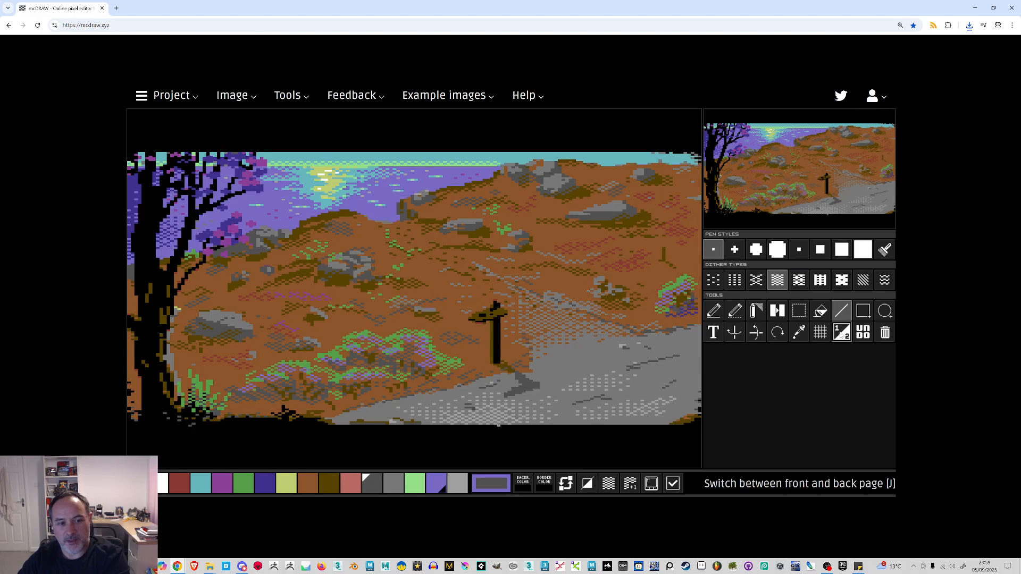
left_click(842, 335)
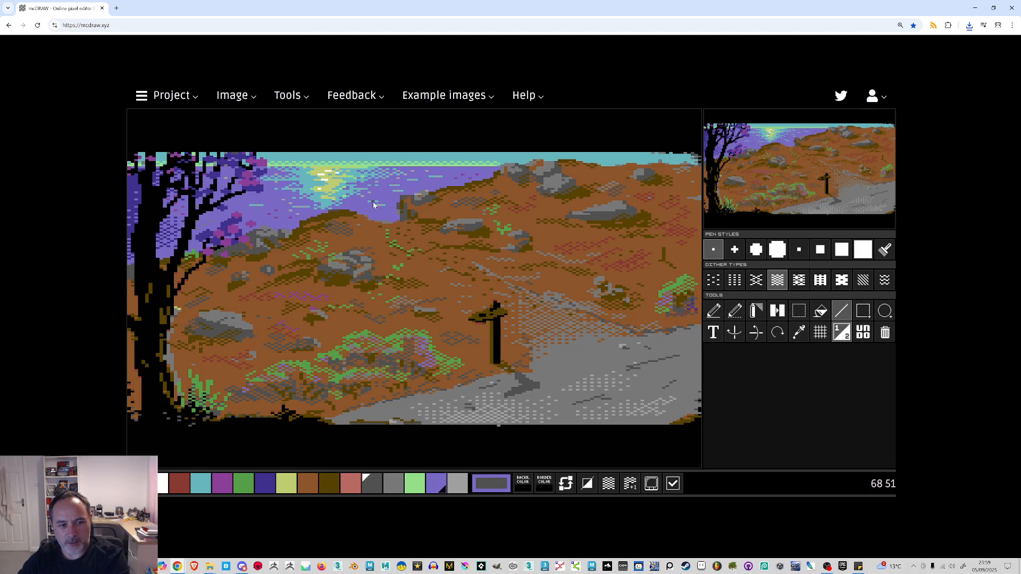
Touch up the sea ripples beside the sun's reflection in light green and light violet-blue, and verify the colour constraints
left_click(415, 483)
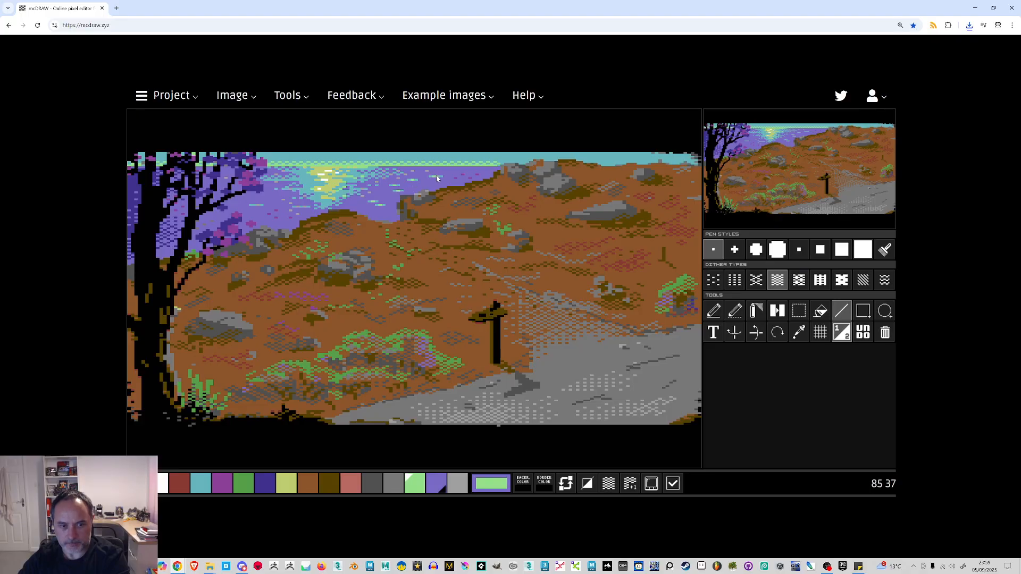
left_click(673, 483)
left_click(433, 485)
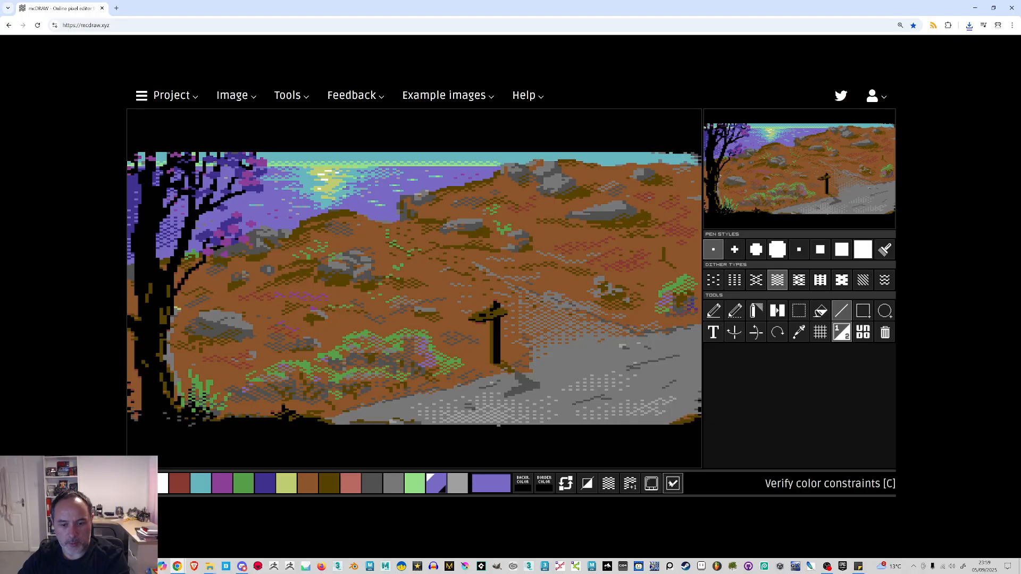
left_click(672, 486)
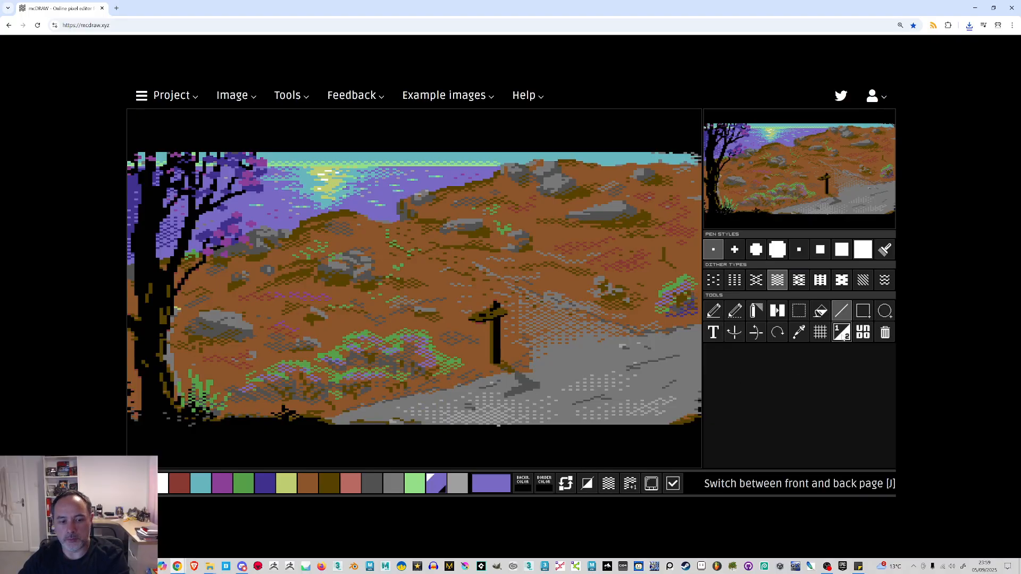
Refine the rock where the hill meets the sea with dark grey single-pixel lines, show the grid, and pick light violet-blue
left_click(843, 337)
left_click(844, 337)
left_click(843, 337)
left_click(842, 337)
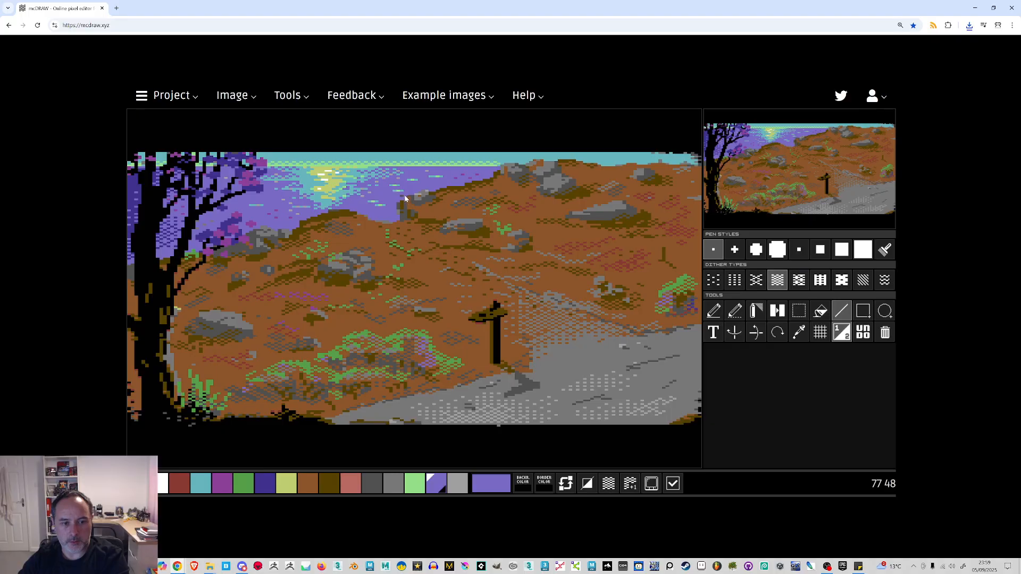
left_click(671, 484)
left_click(369, 485)
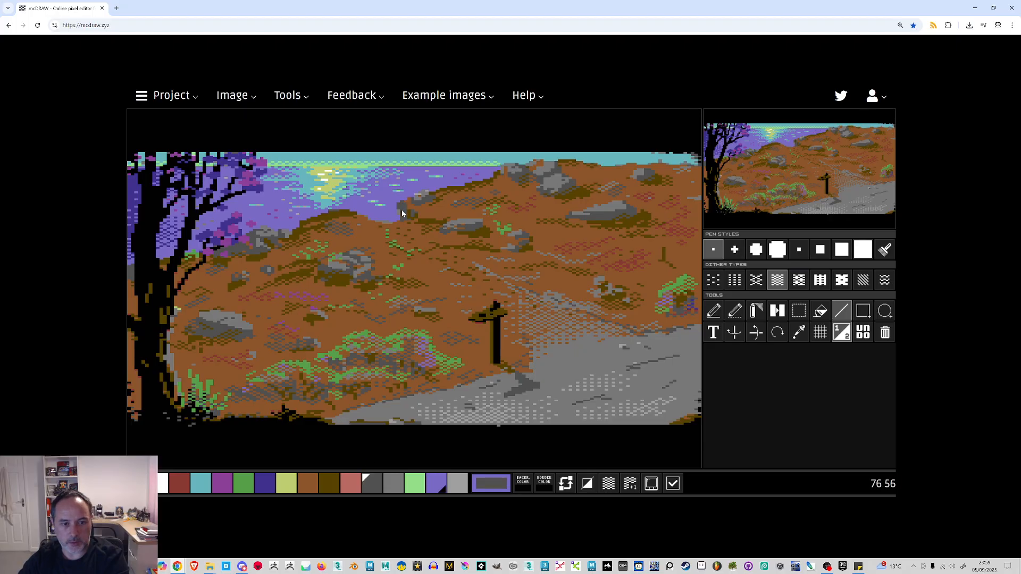
left_click_drag(398, 211, 398, 216)
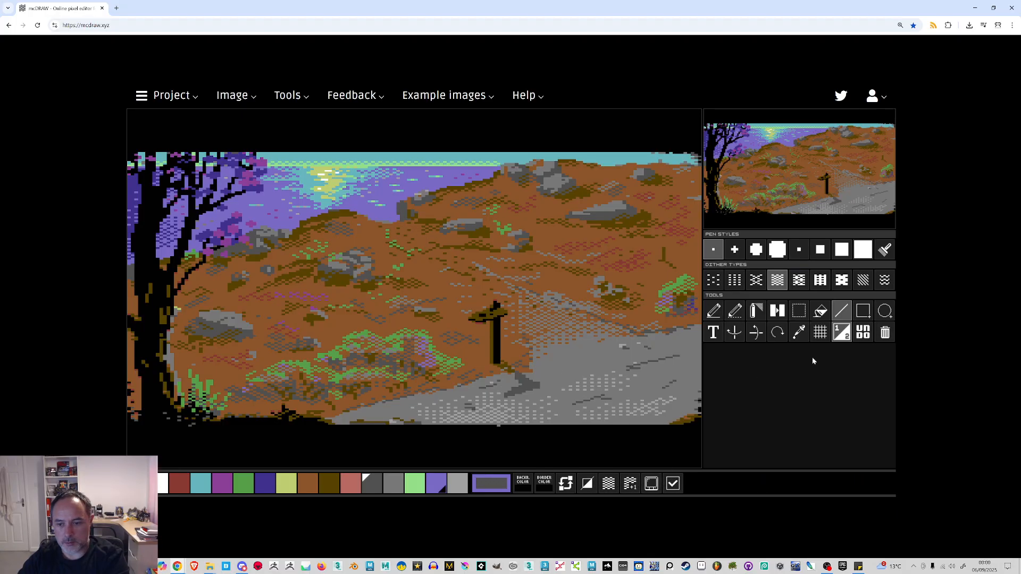
left_click(820, 333)
left_click(439, 474)
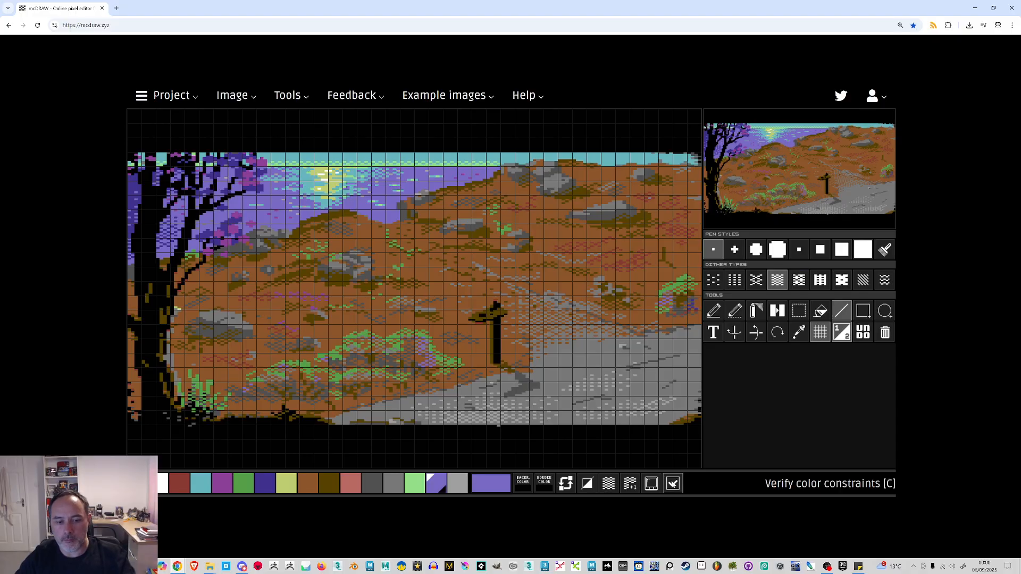
Preview the picture in the built-in VICE emulator and close the preview
left_click(288, 96)
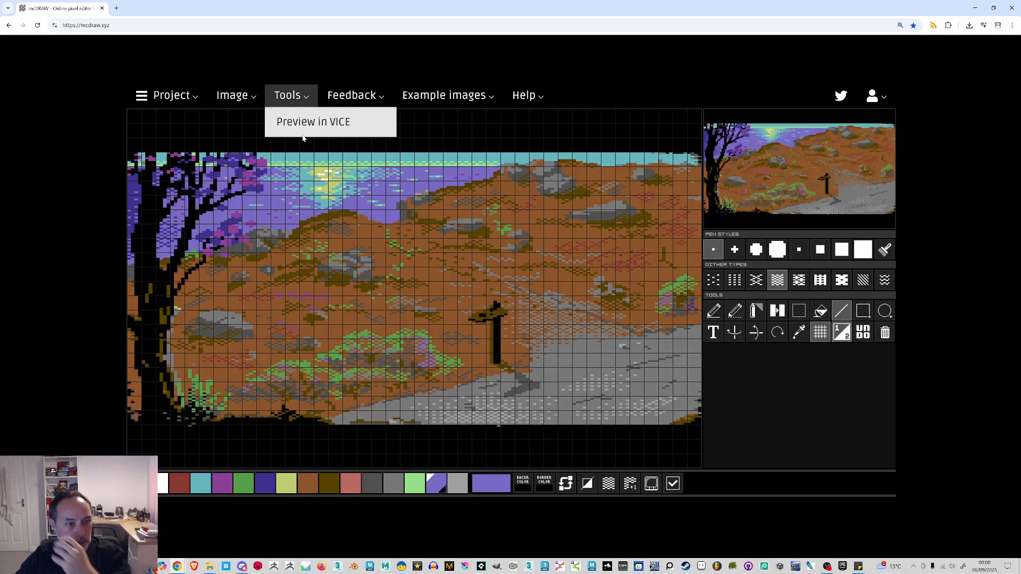
left_click(304, 128)
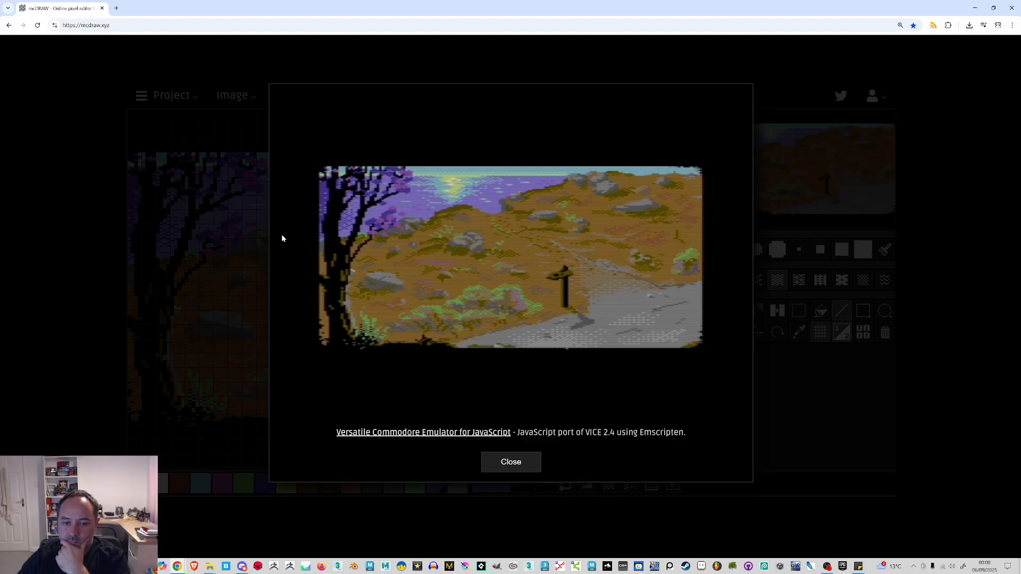
left_click(528, 457)
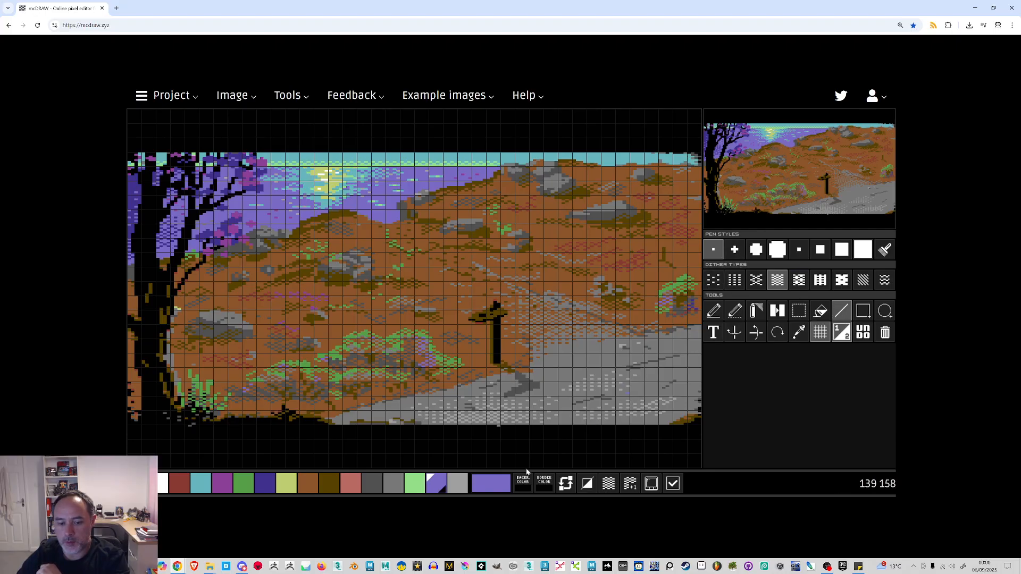
Draw freehand light grey highlights across the path, and touch up its texture and edge in mid grey and brown
left_click(460, 484)
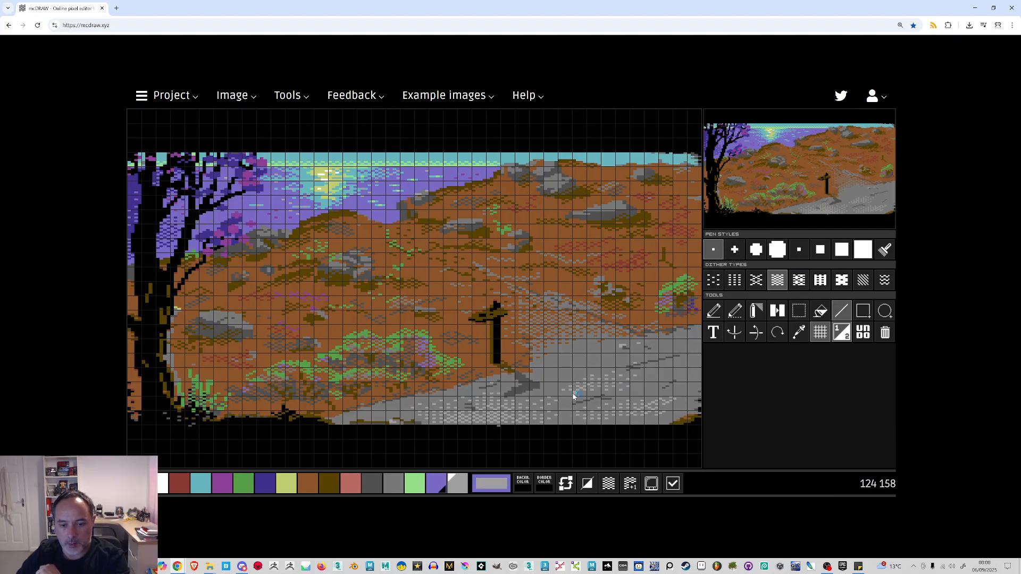
key("b")
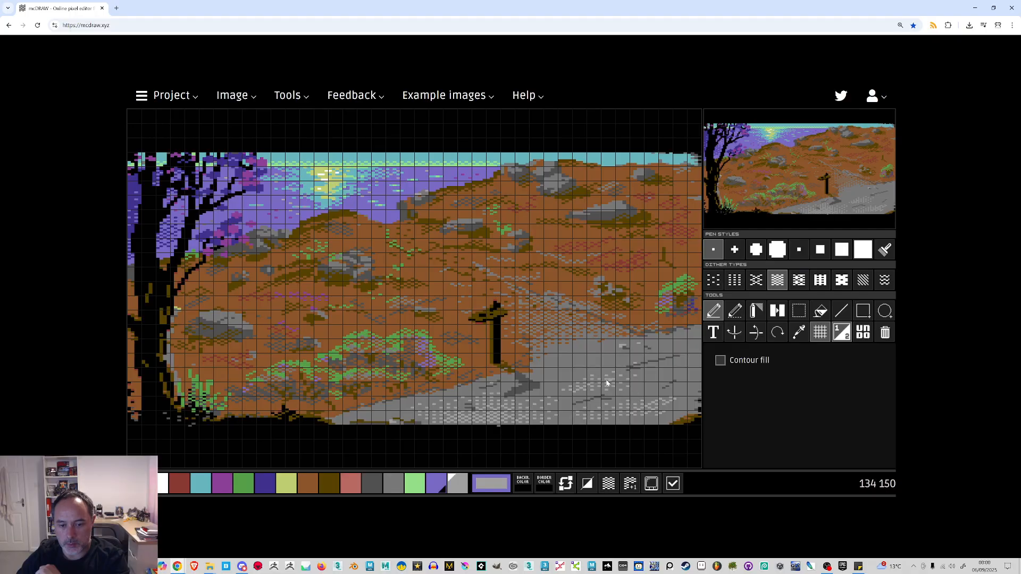
left_click_drag(584, 387, 553, 388)
left_click(400, 479)
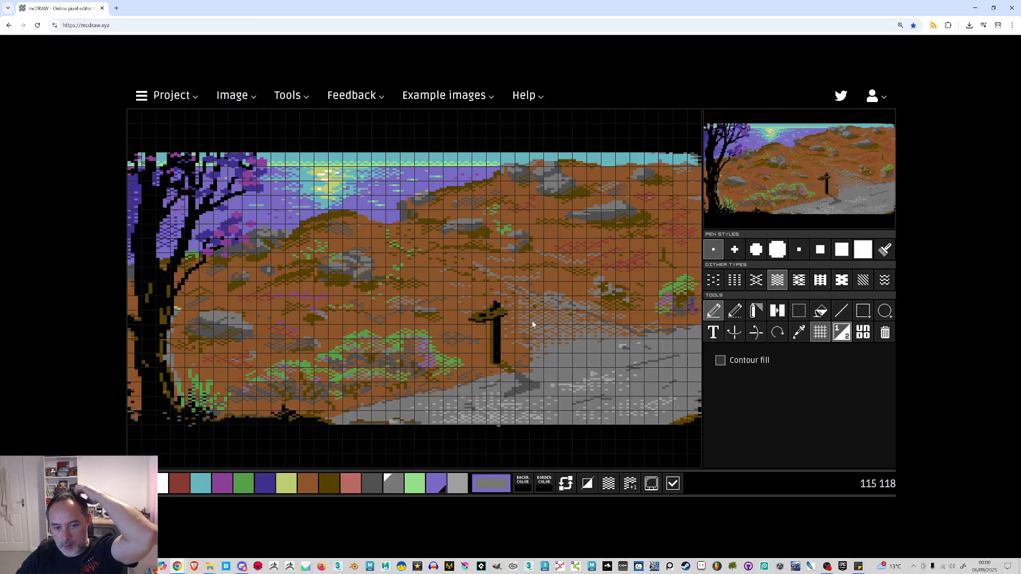
left_click(308, 482)
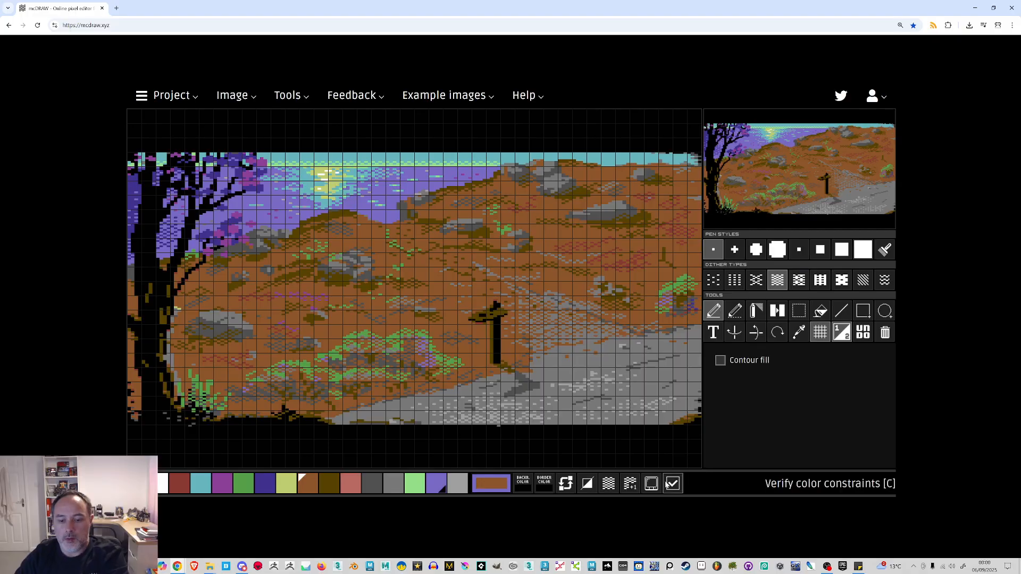
Export the finished landscape in PNG, PRG and KLA formats
left_click(230, 95)
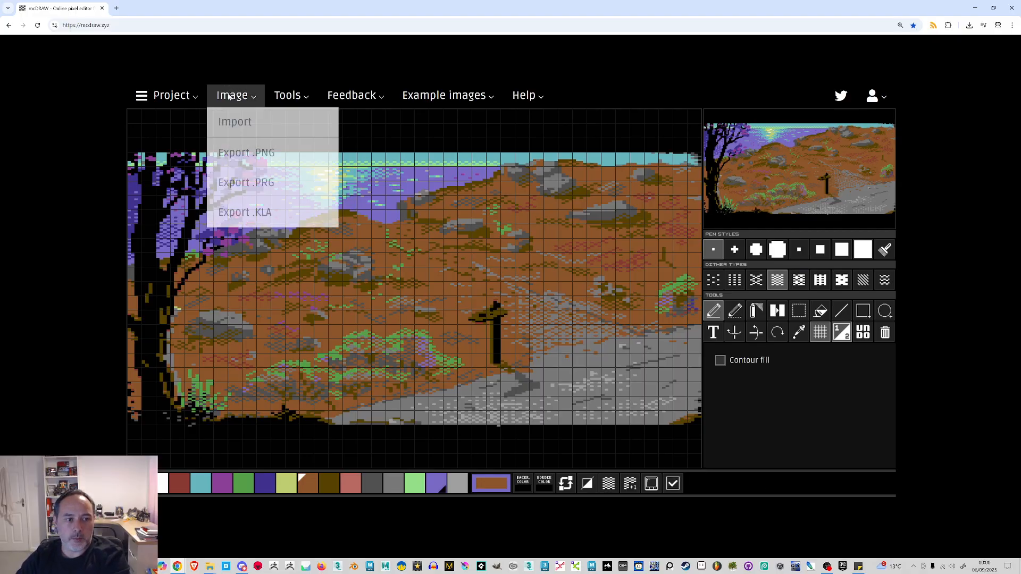
left_click(242, 170)
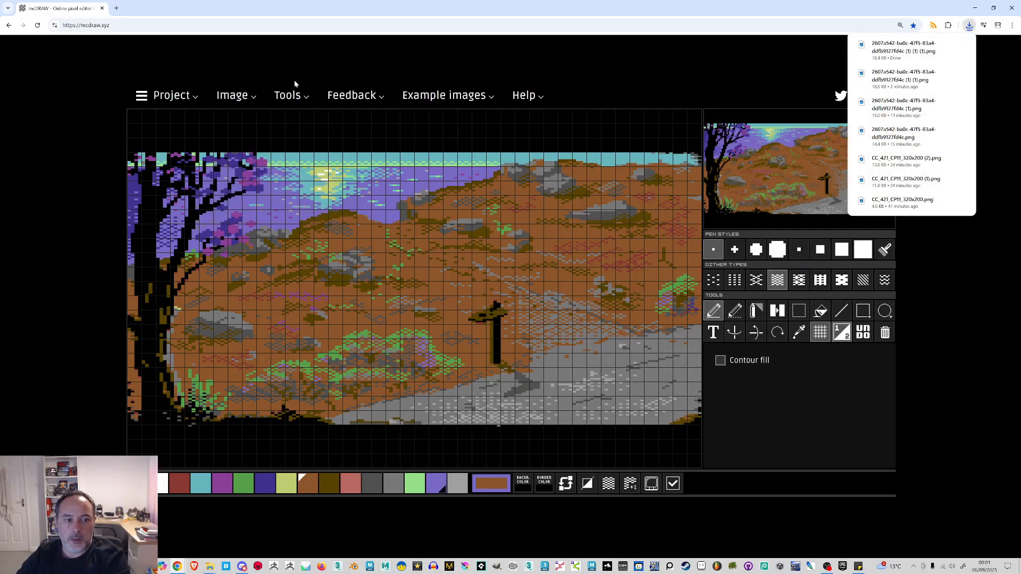
left_click(234, 96)
left_click(244, 181)
left_click(244, 110)
left_click(241, 210)
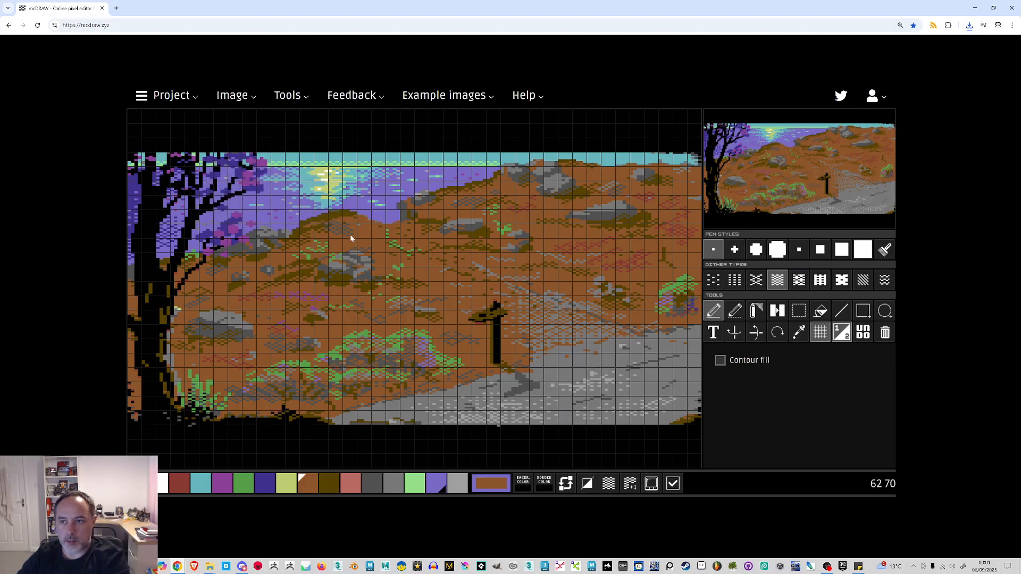
Switch to the VICE C64 emulator and load the exported PRG file from the file explorer to display the picture
left_click(623, 567)
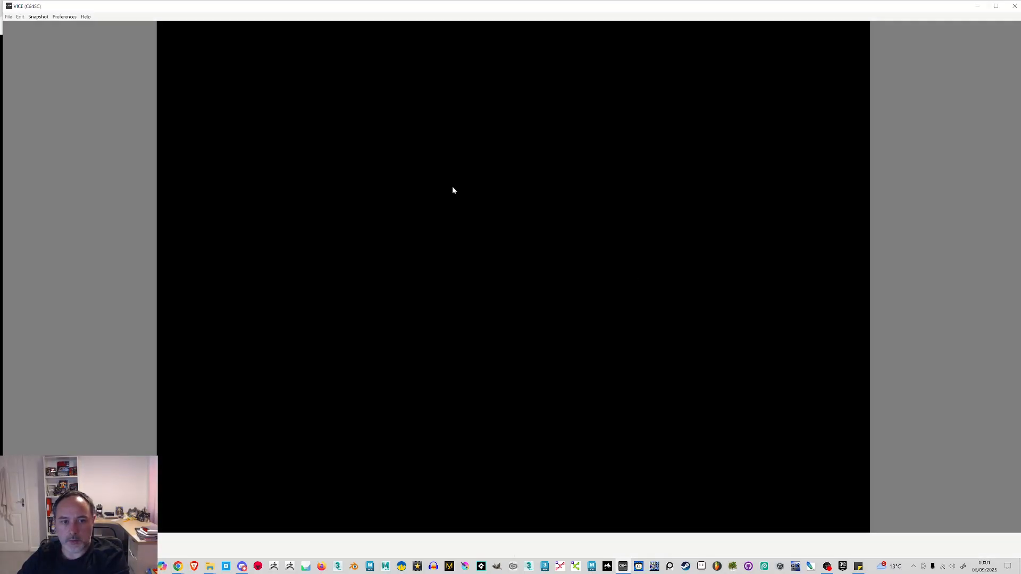
mouse_move(210, 566)
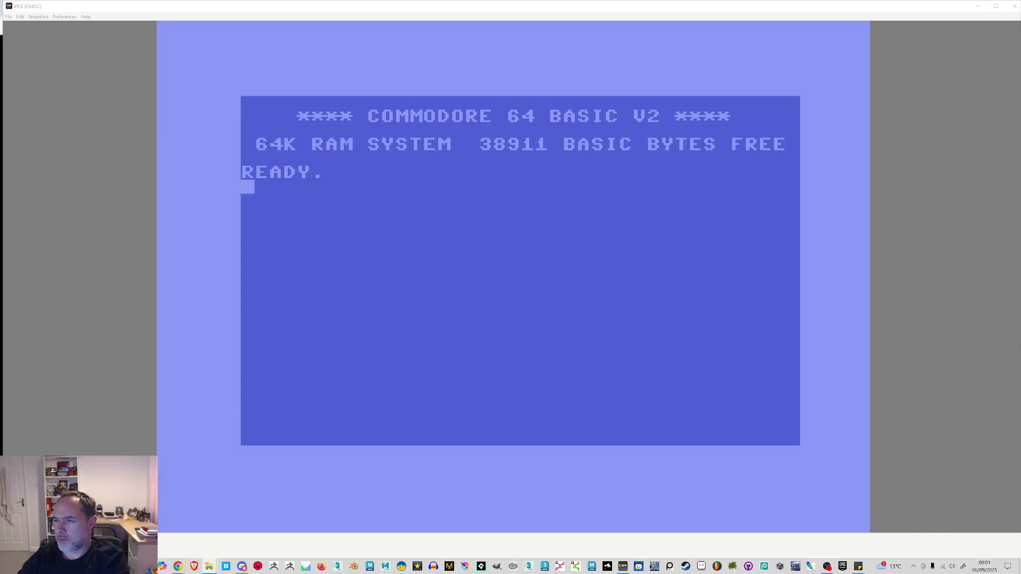
left_click_drag(633, 212, 610, 226)
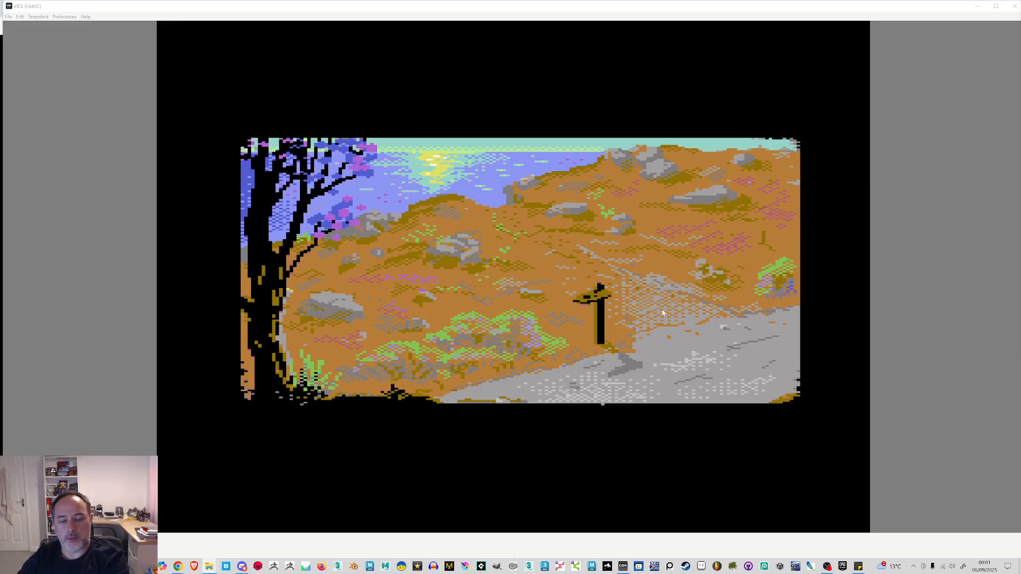
Show VICE's CRT controls and adjust the picture sliders to make the landscape darker and less bright
left_click(85, 539)
left_click_drag(638, 538, 748, 553)
left_click_drag(242, 538, 313, 544)
mouse_move(218, 548)
left_mouse_down()
mouse_move(186, 548)
mouse_move(256, 548)
mouse_move(208, 548)
left_mouse_up()
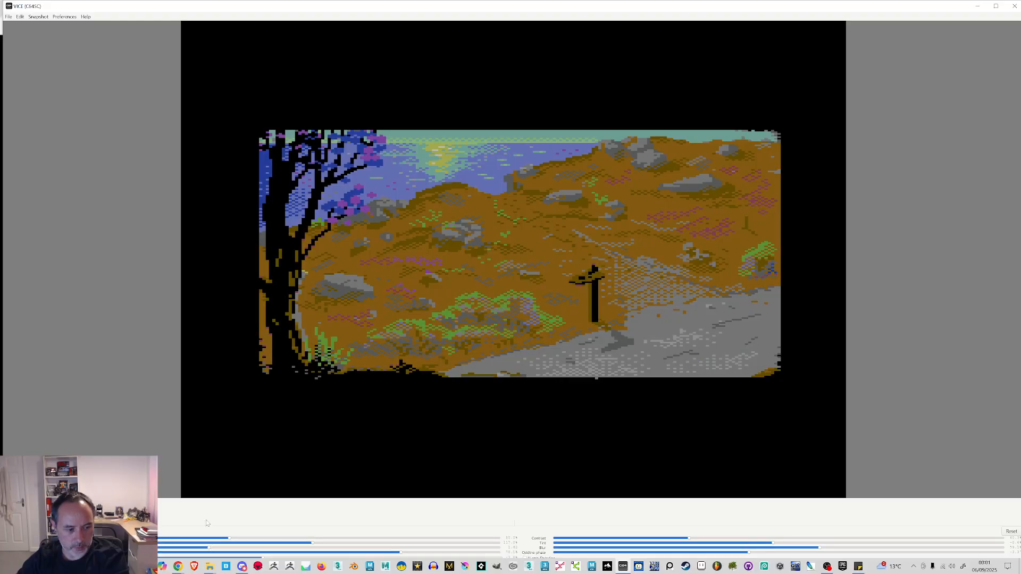
Maximize the emulator window, reduce the lowest CRT slider beside U-only Delayline, and raise the slider above it to maximum
left_click(996, 6)
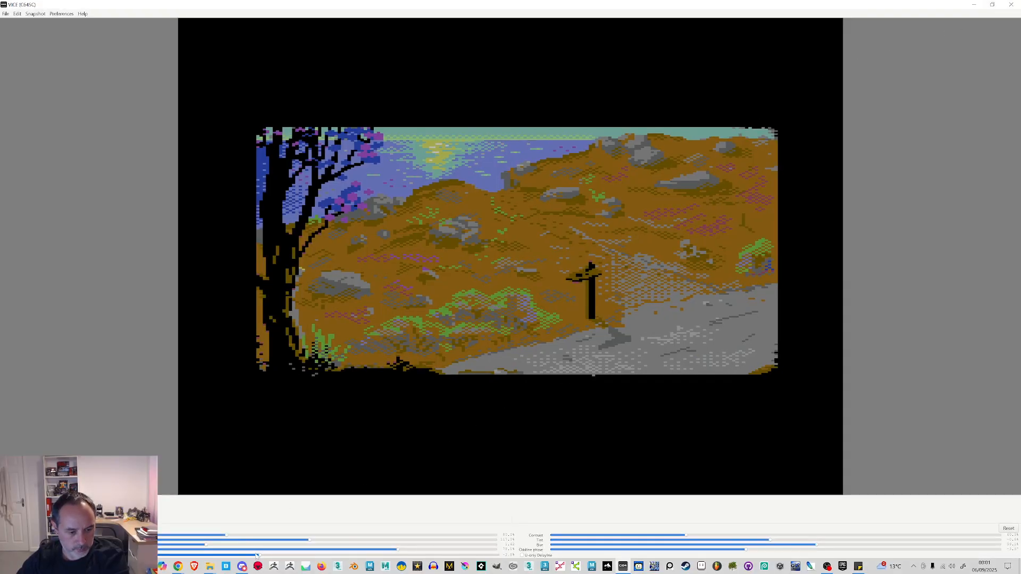
left_click_drag(260, 555, 310, 555)
left_click_drag(181, 557, 205, 556)
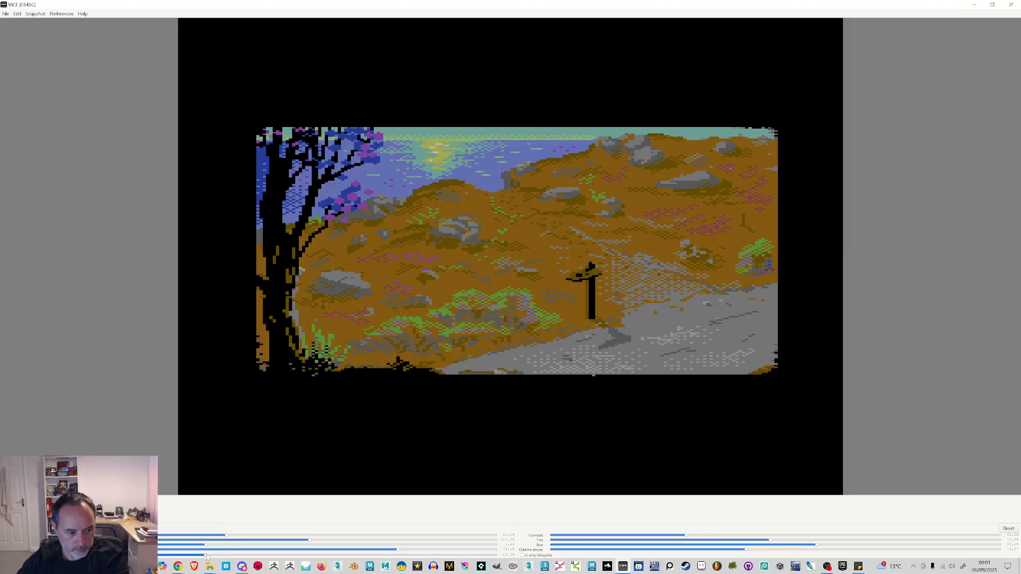
left_click_drag(417, 552, 1018, 549)
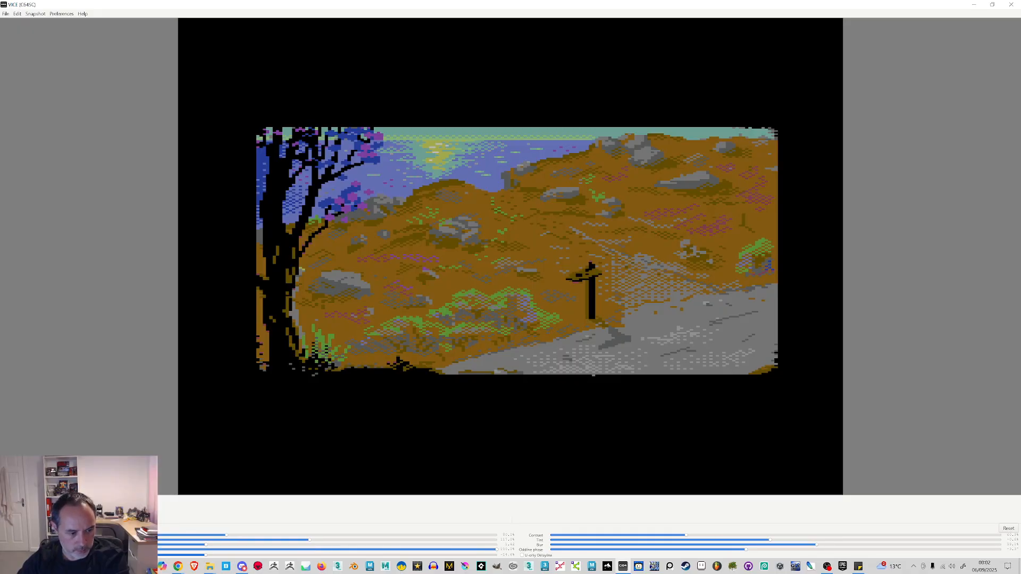
Show the additional slider panel, then fine-tune the CRT picture and lower the oddline phase to near its minimum
left_click(79, 515)
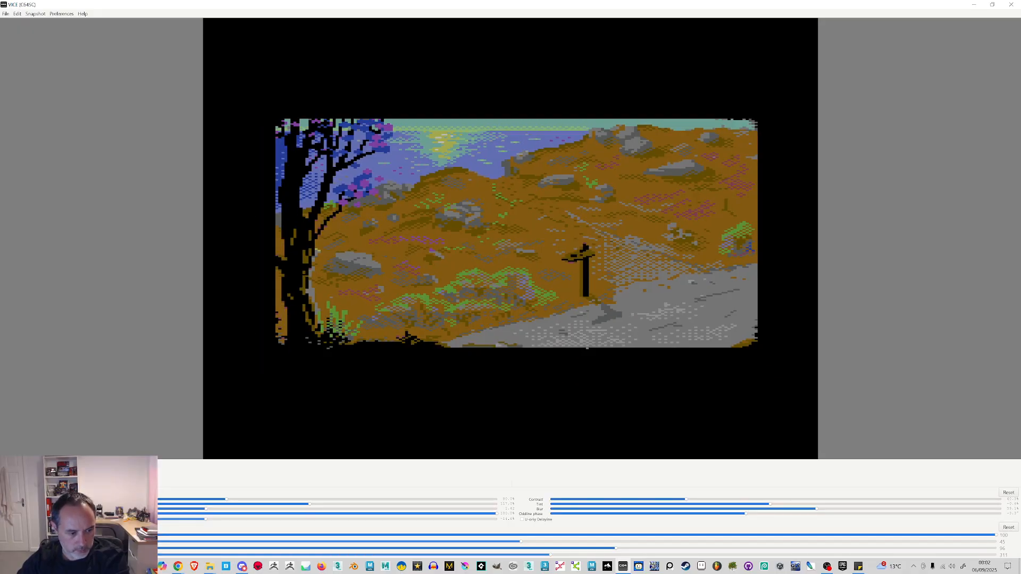
mouse_move(206, 509)
left_mouse_down()
mouse_move(69, 511)
mouse_move(256, 513)
mouse_move(222, 513)
left_mouse_up()
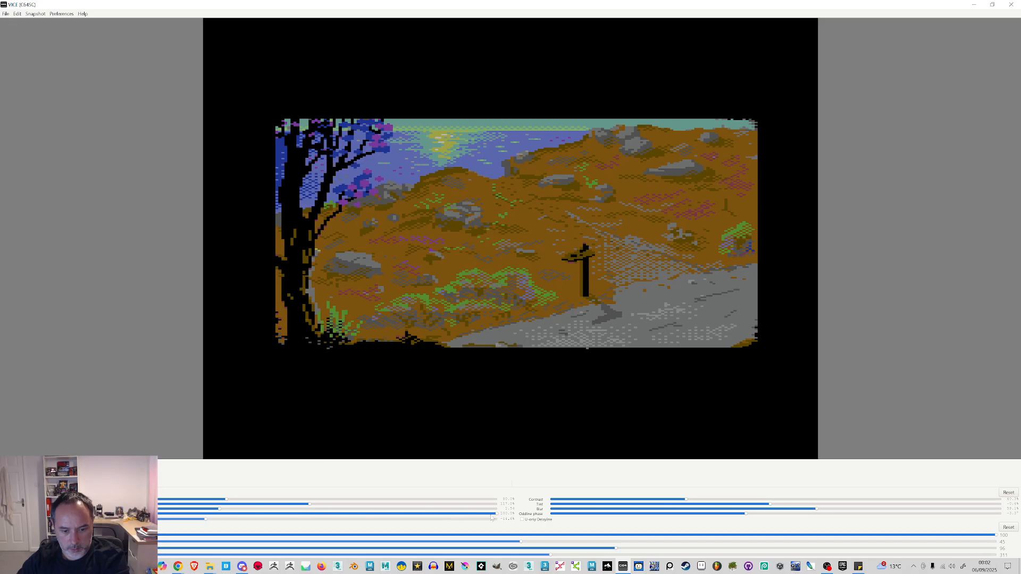
left_click_drag(491, 520, 455, 520)
left_click_drag(591, 514, 568, 518)
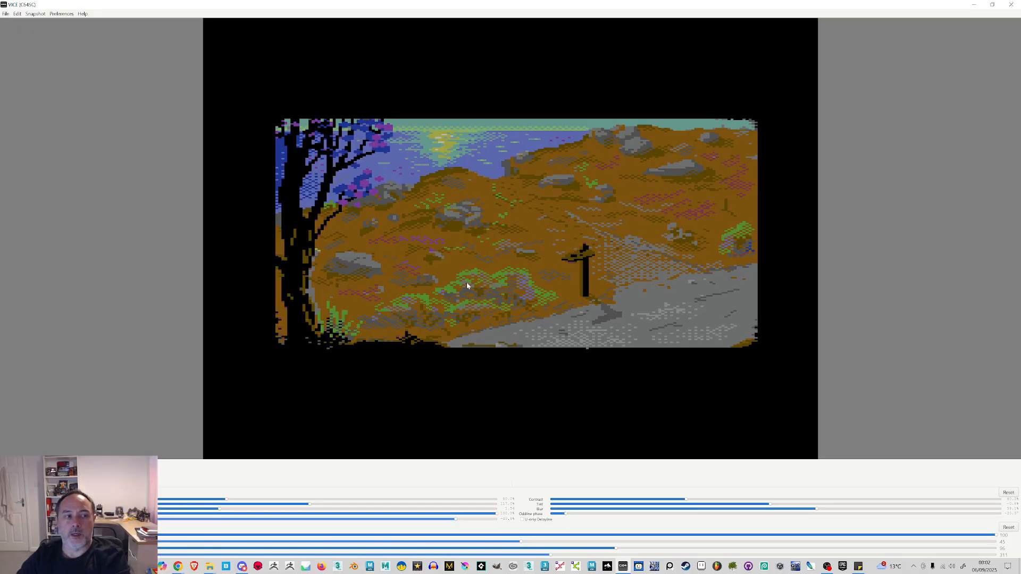